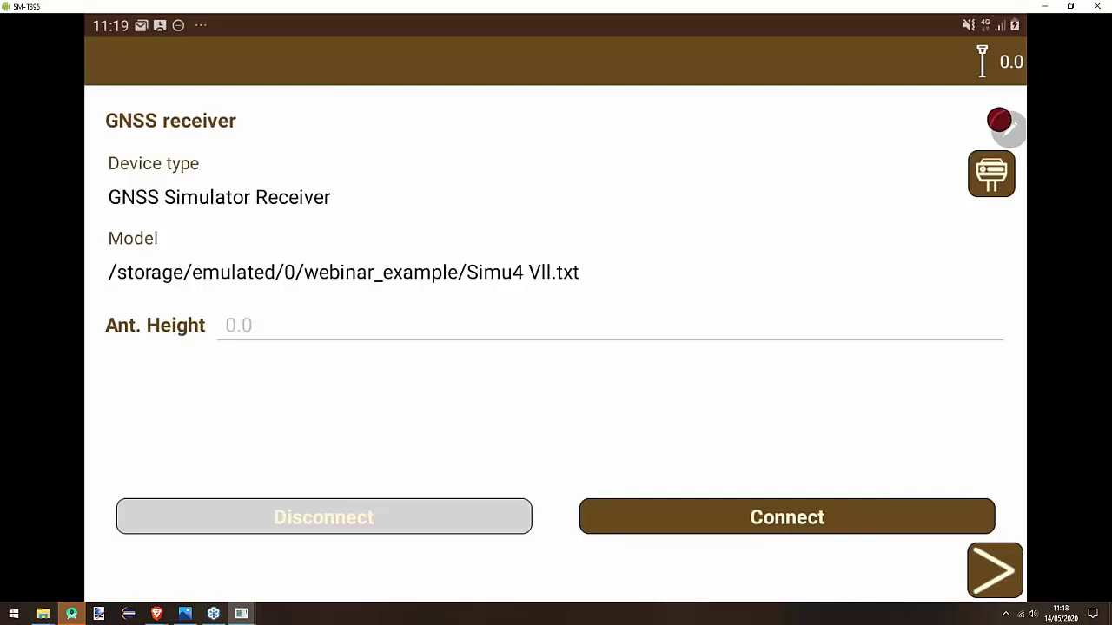
- Browse the receiver type and brand options, leaving the receiver settings unchanged
left_click(991, 173)
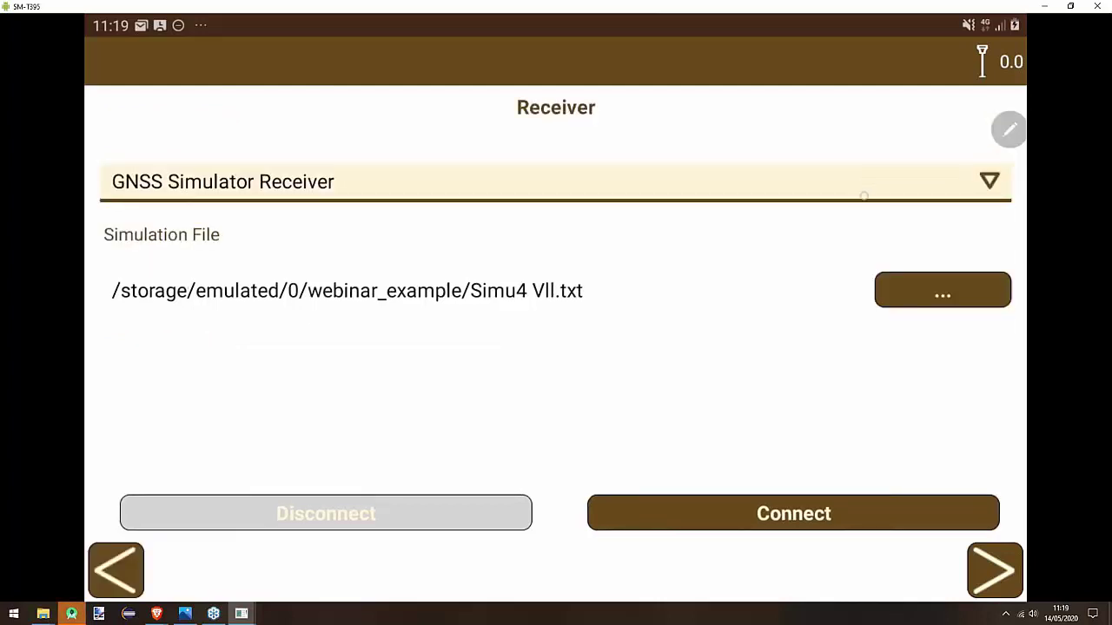
left_click(863, 186)
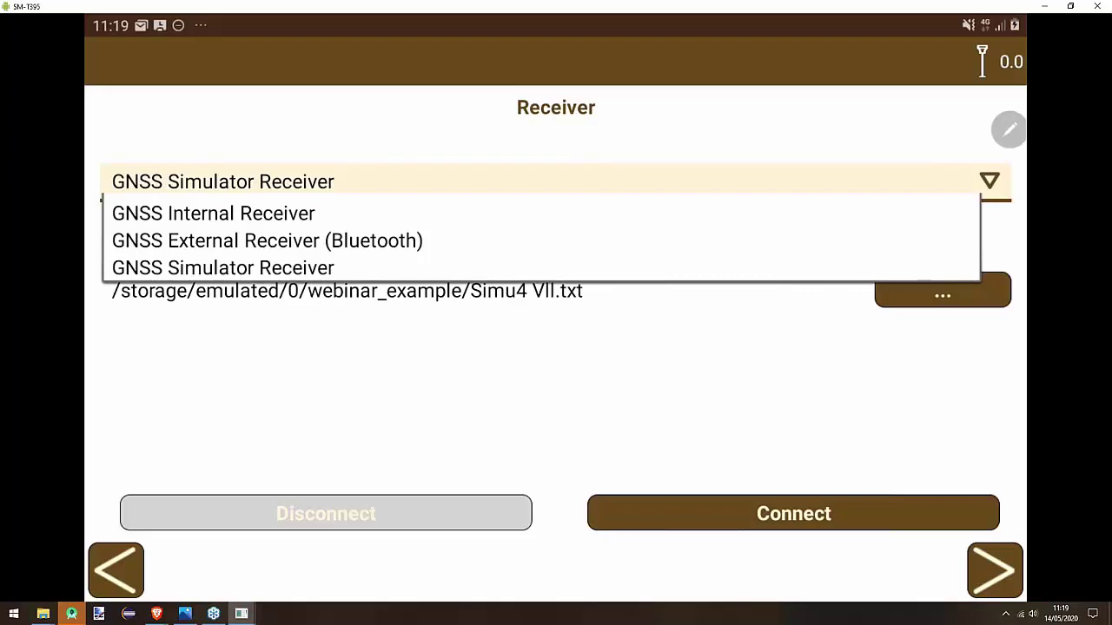
left_click(749, 215)
left_click(744, 249)
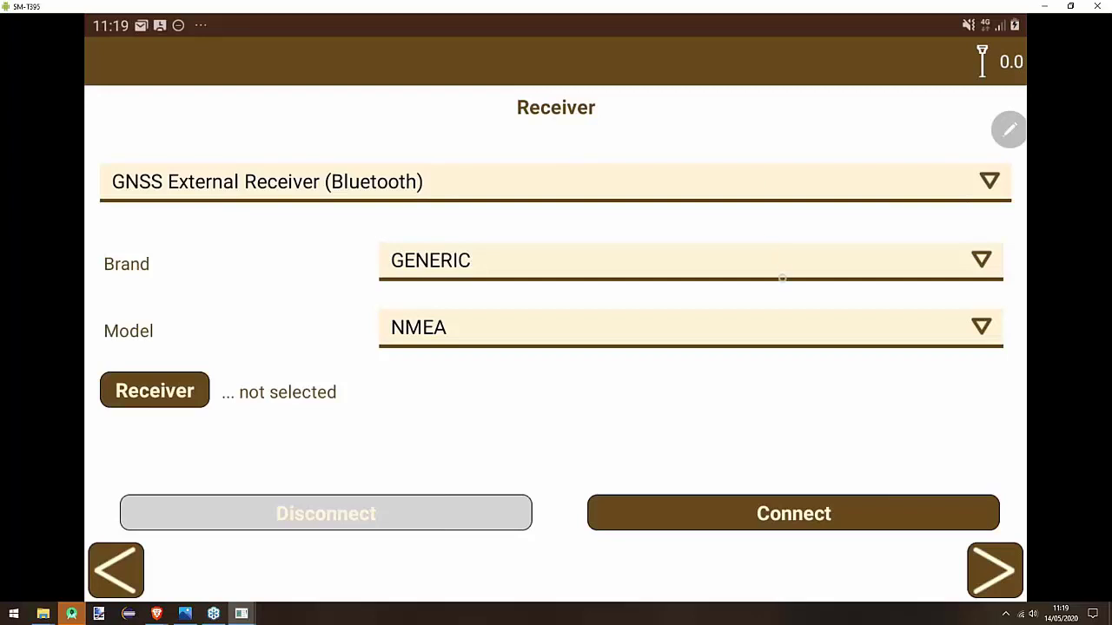
left_click(794, 260)
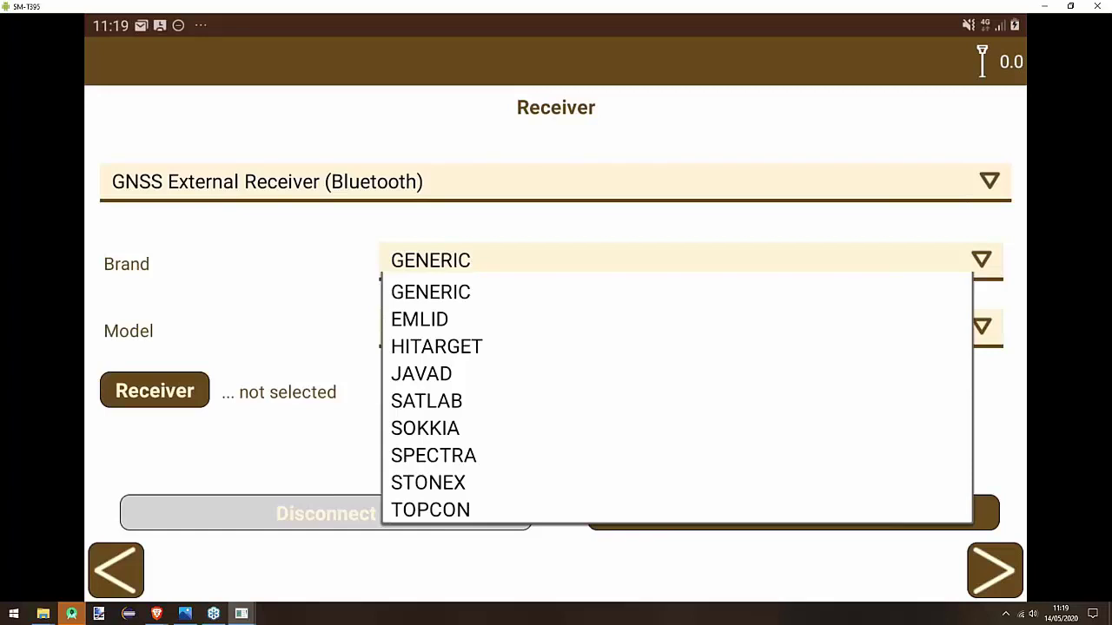
left_click(762, 257)
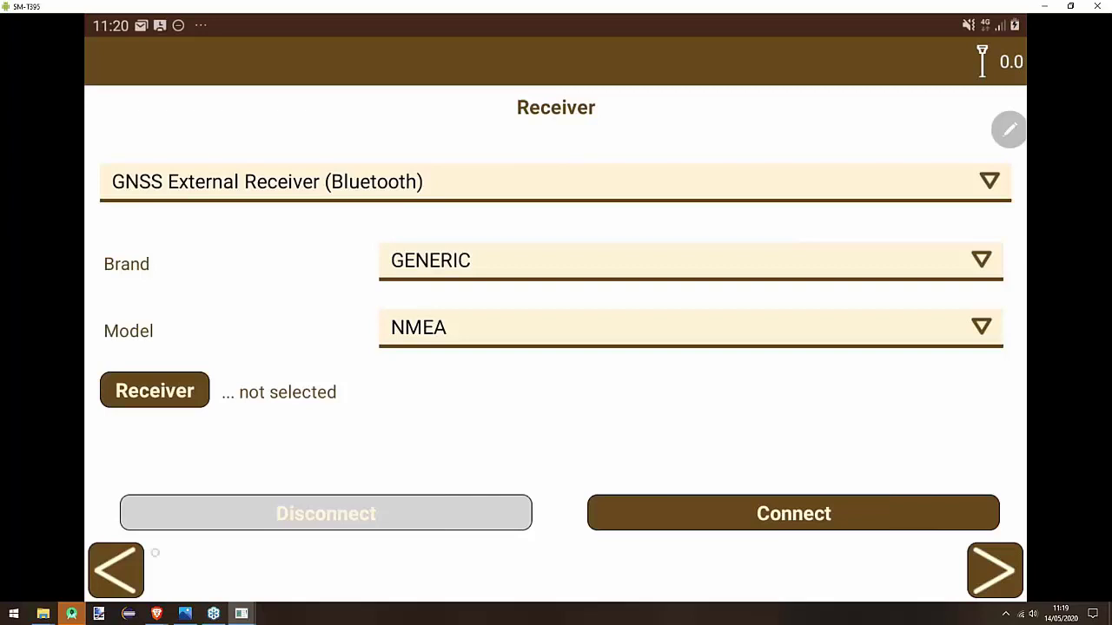
left_click(122, 566)
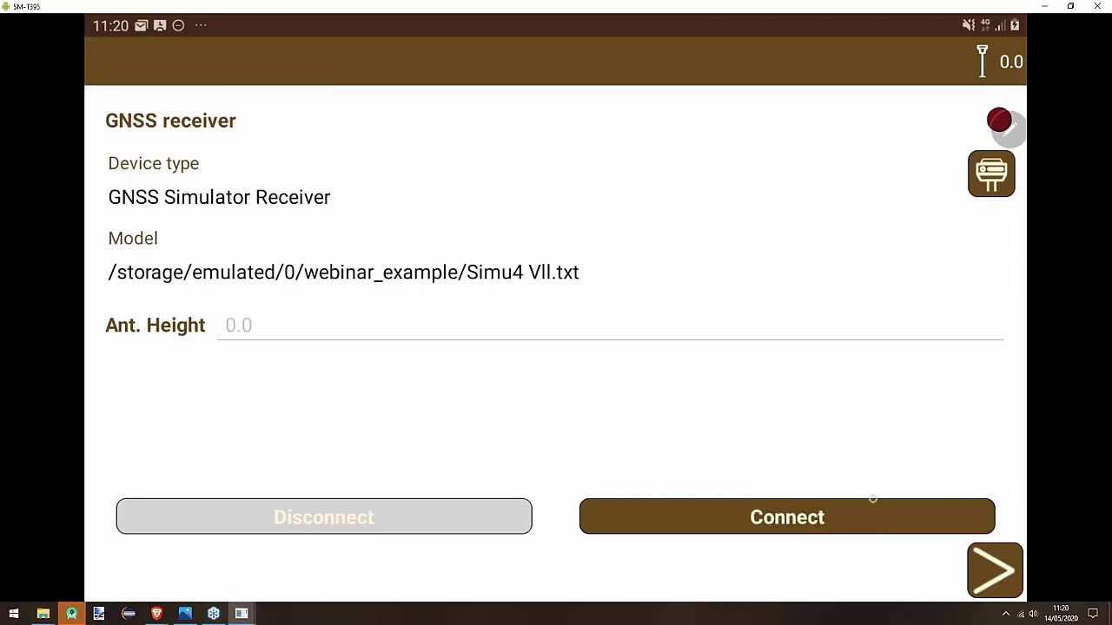
- Connect the simulated receiver for a Fix, keep the webinar project, and start a new project
left_click(874, 514)
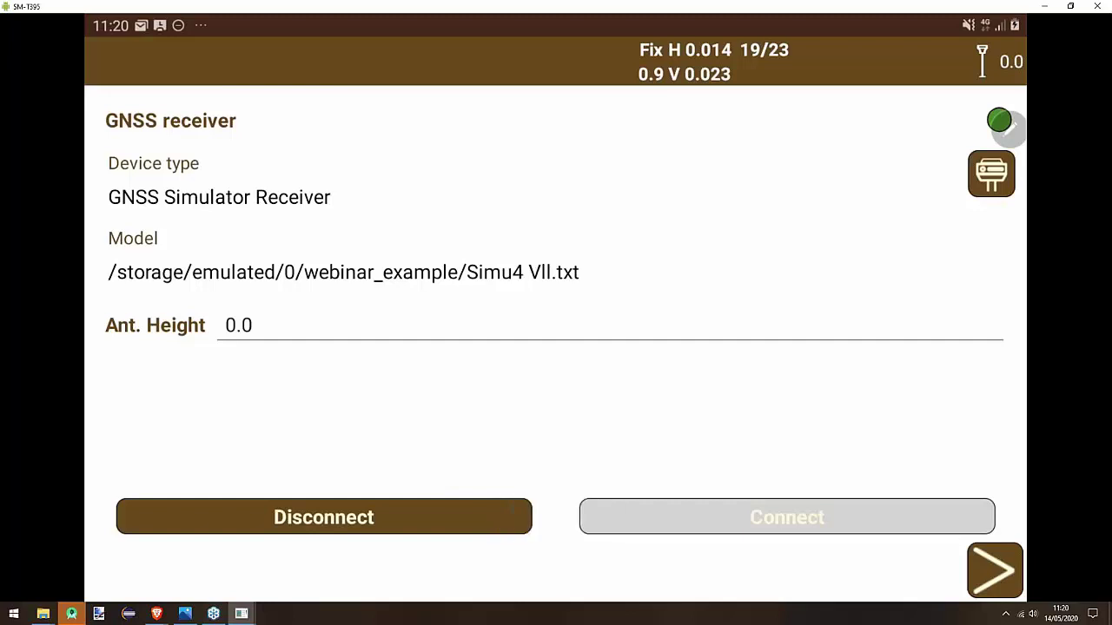
left_click(994, 570)
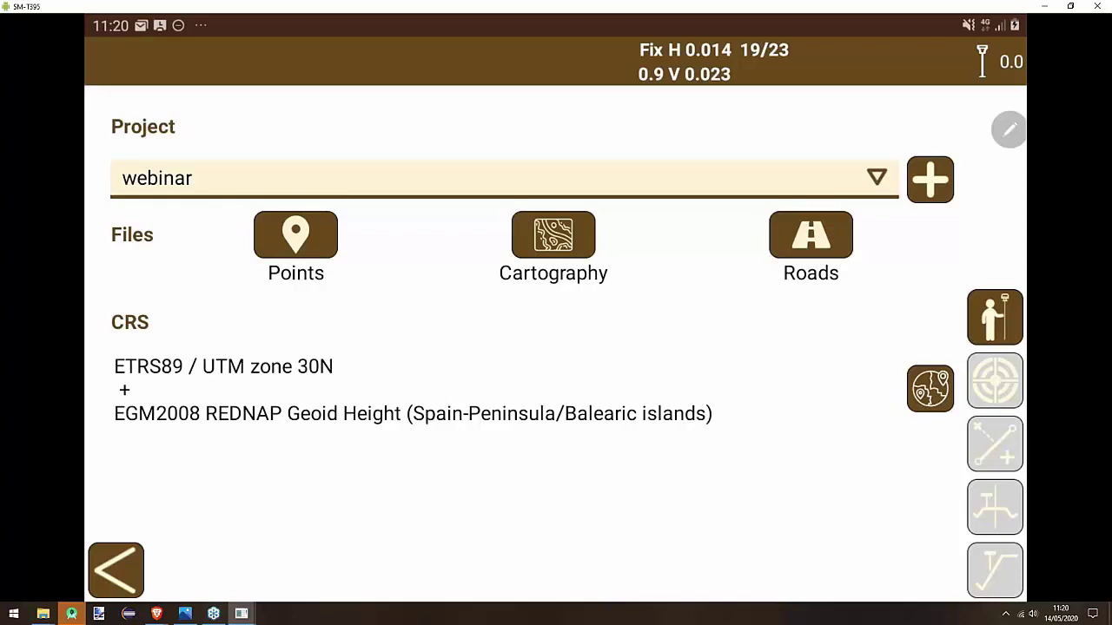
left_click(873, 179)
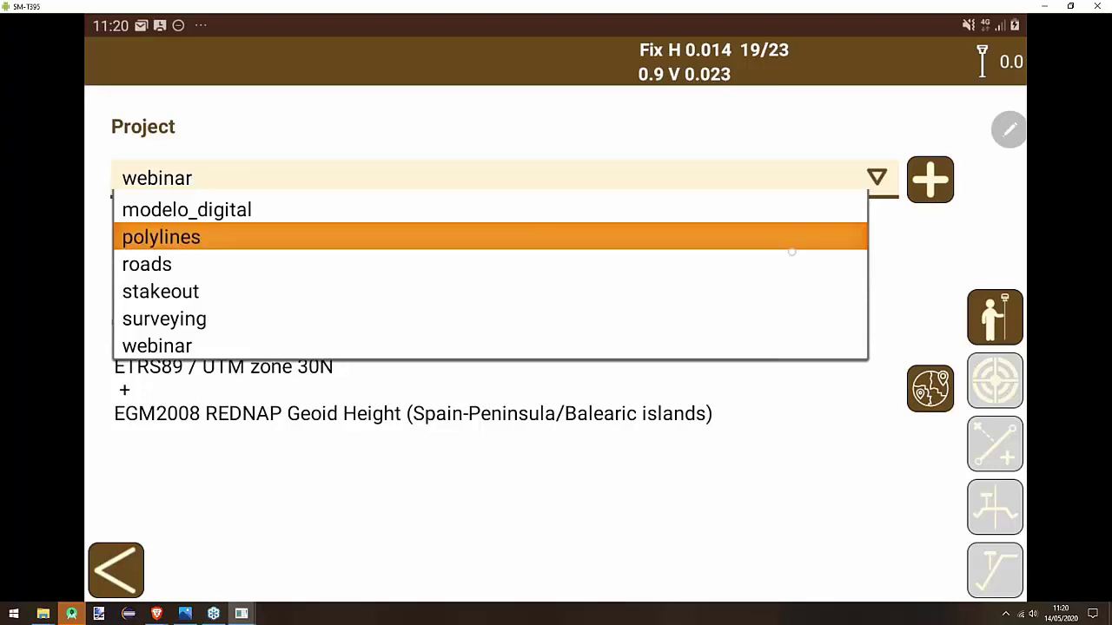
left_click(807, 430)
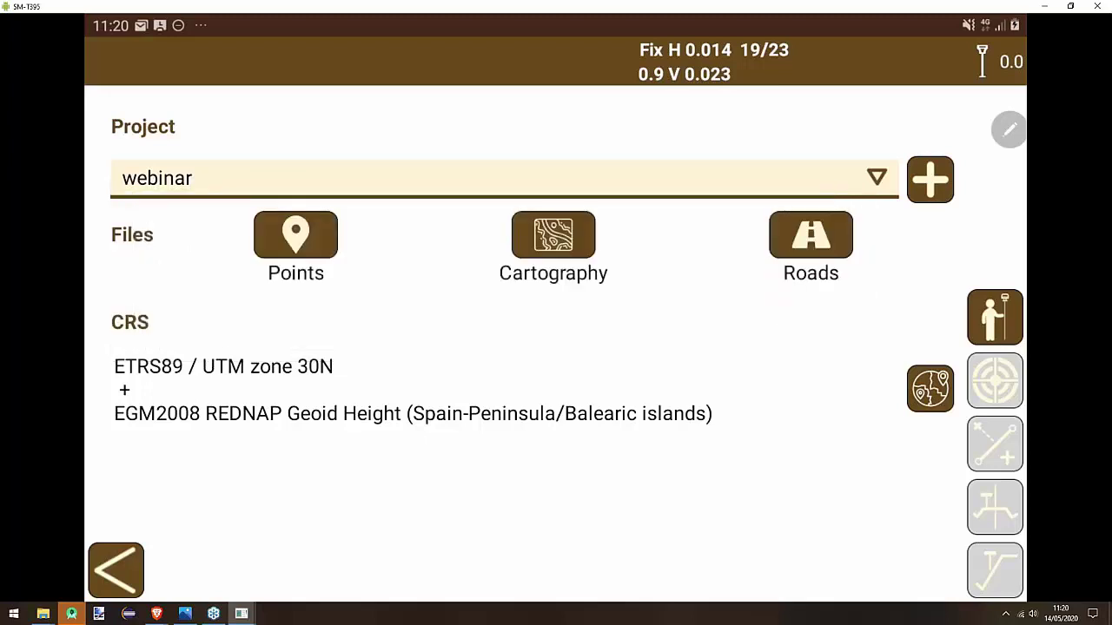
left_click(938, 183)
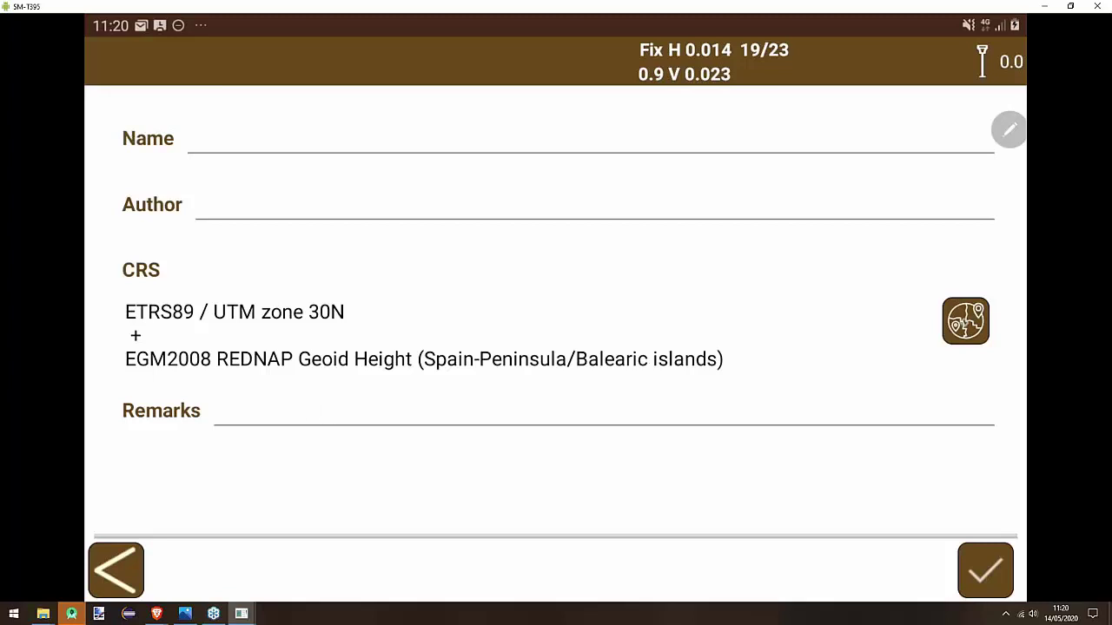
- Start a new coordinate system, choosing Asia and China and viewing China's coordinate systems
left_click(965, 321)
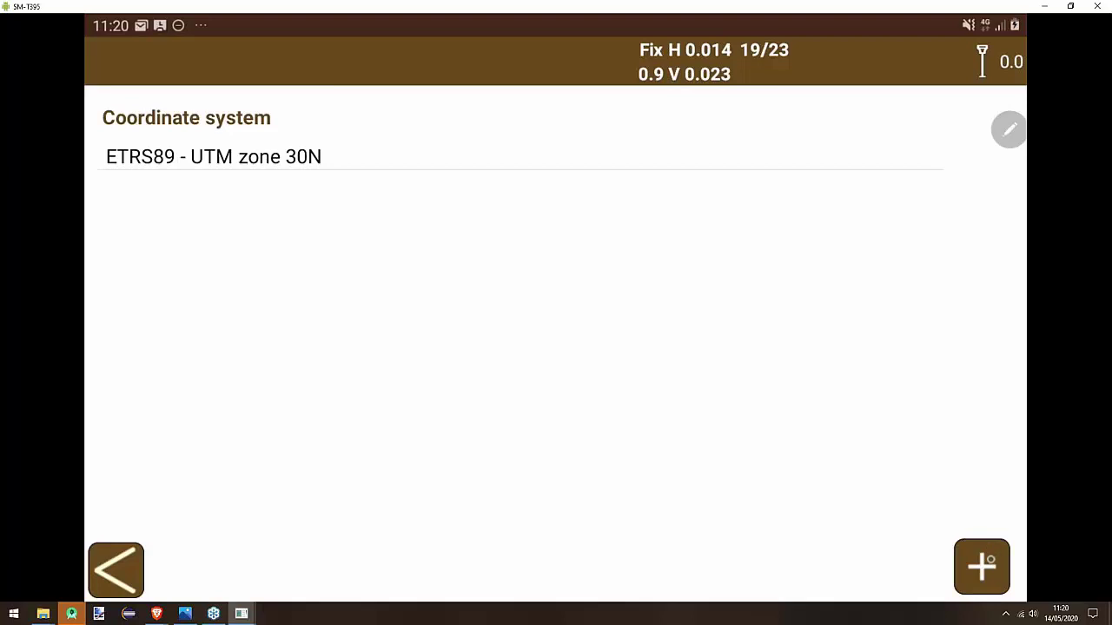
left_click(991, 560)
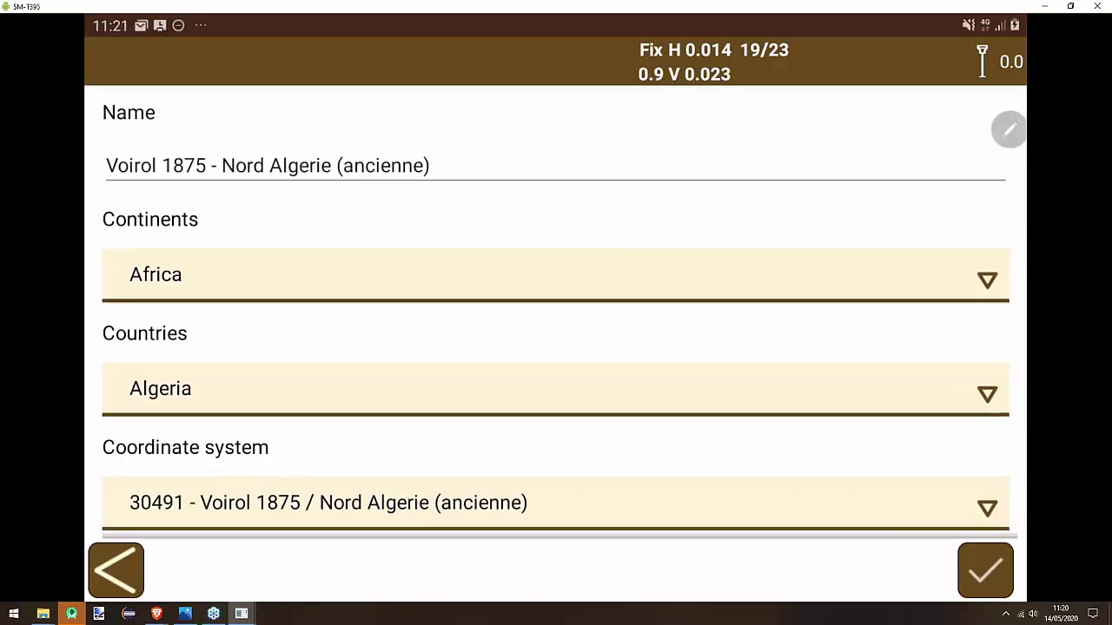
left_click(556, 277)
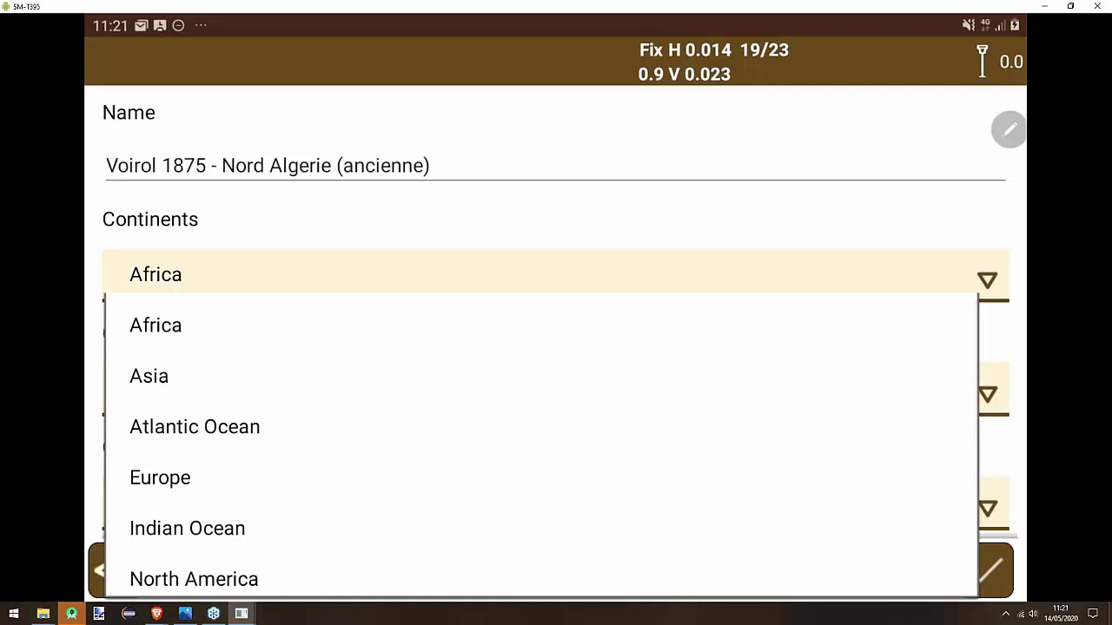
left_click(205, 379)
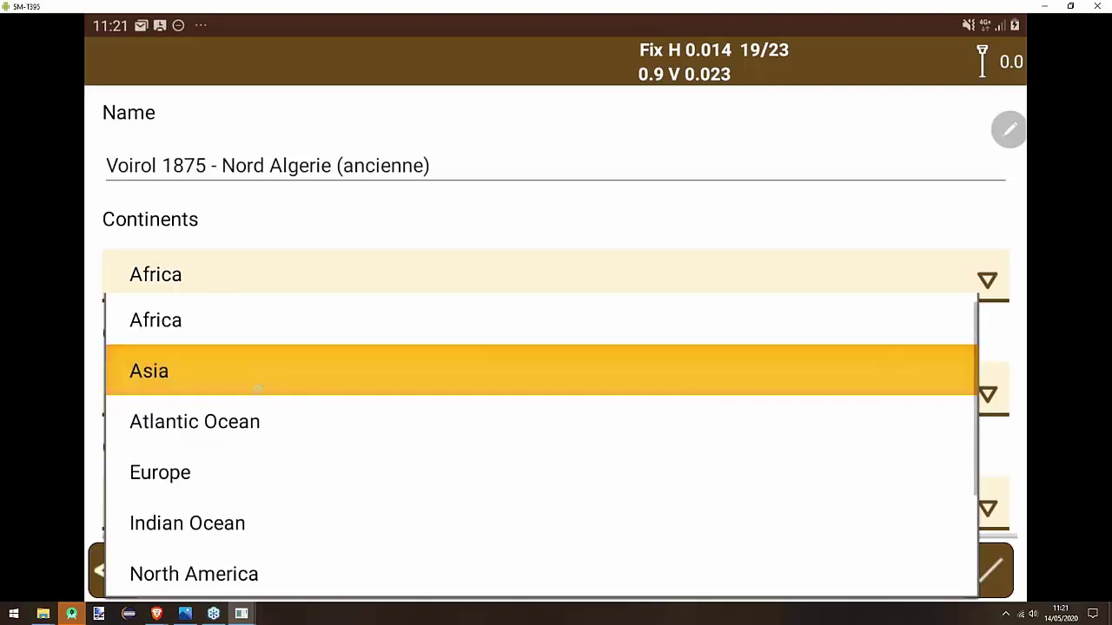
left_click(291, 380)
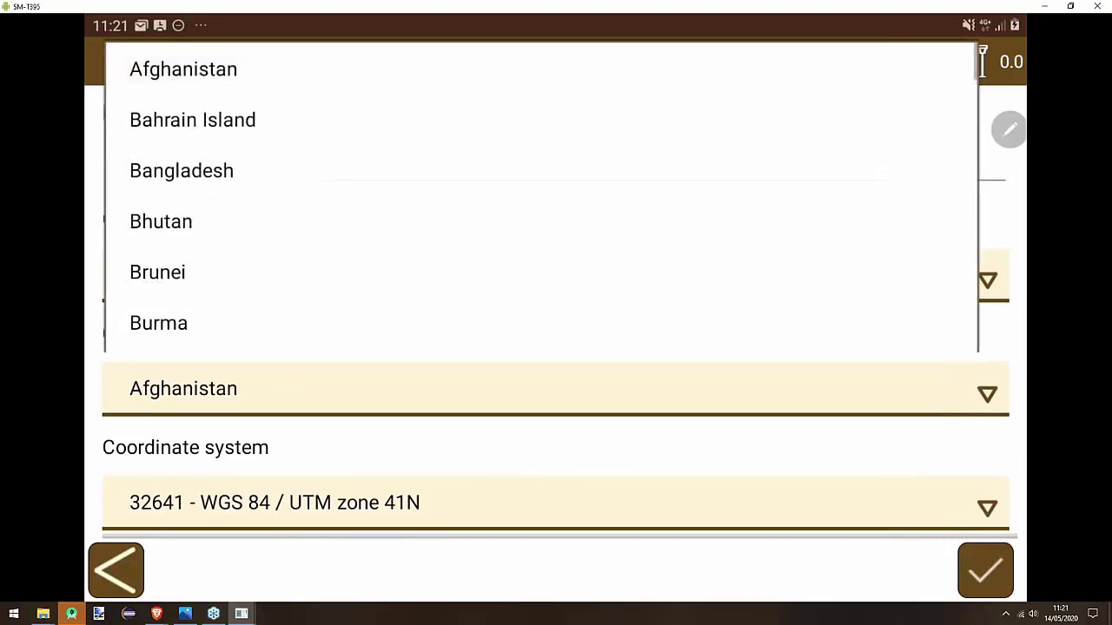
scroll(556, 156, "down", 10)
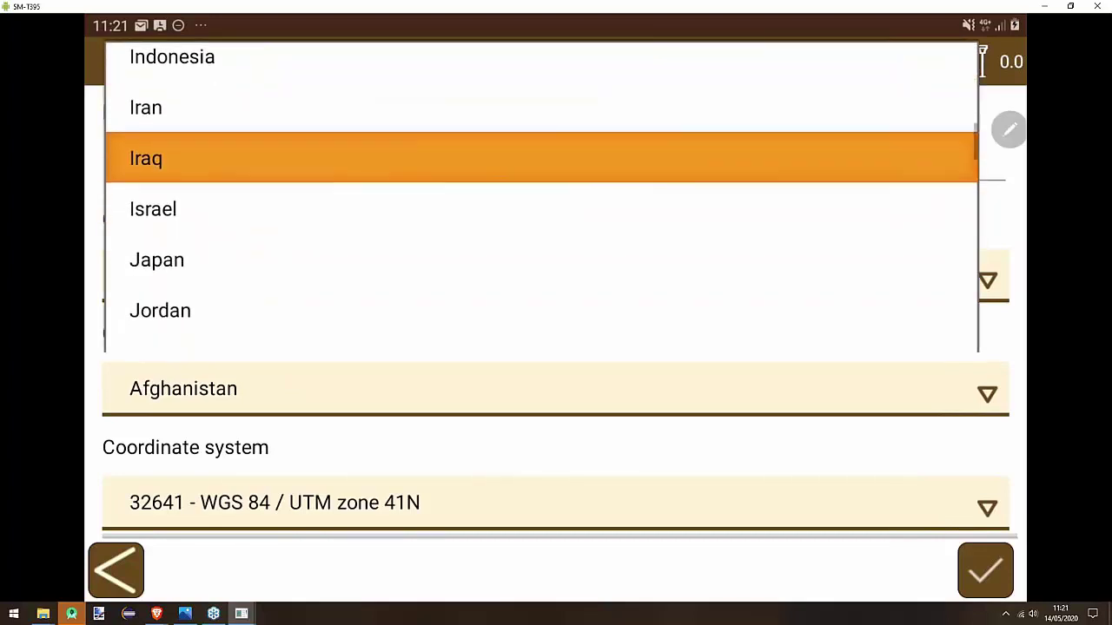
scroll(601, 338, "up", 3)
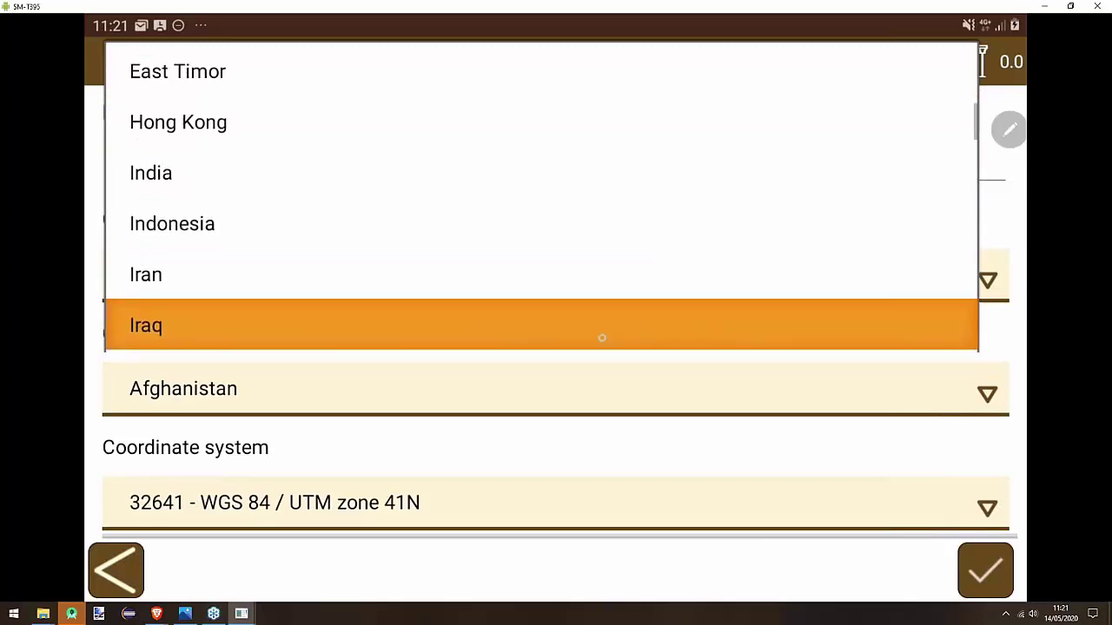
scroll(601, 338, "up", 3)
left_click(614, 234)
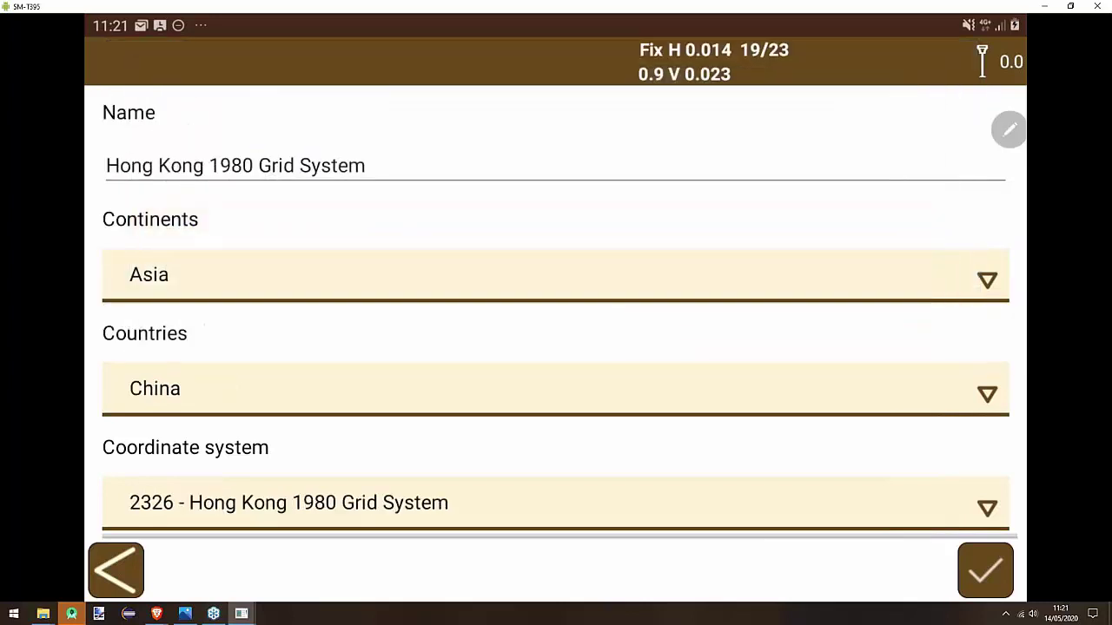
left_click(561, 501)
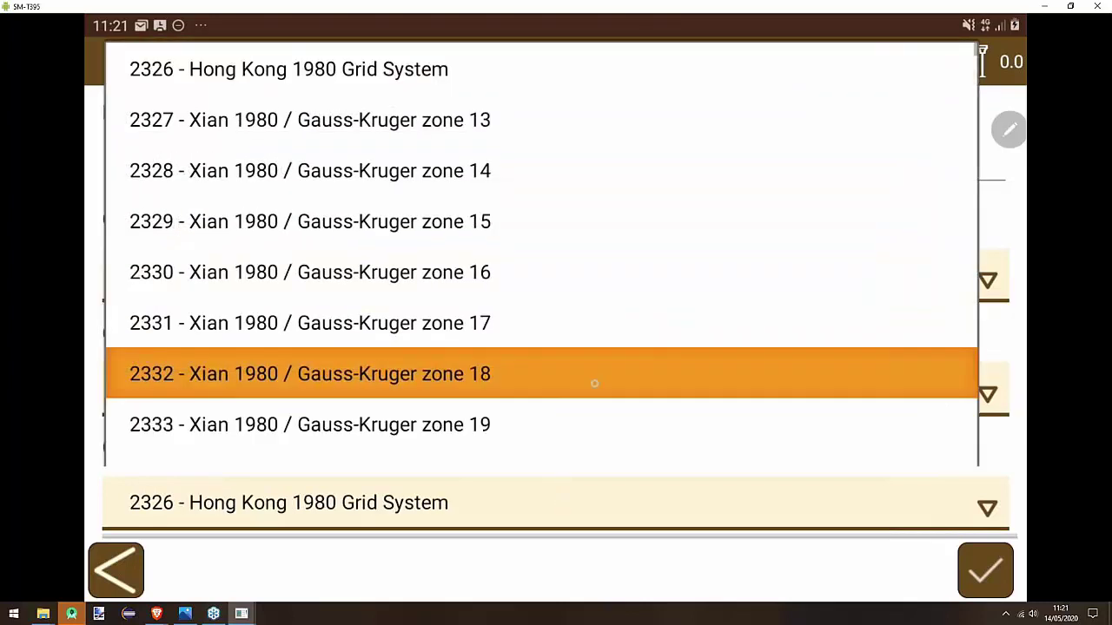
key("Escape")
- Switch the country to India and browse its coordinate systems without choosing one
left_click(463, 384)
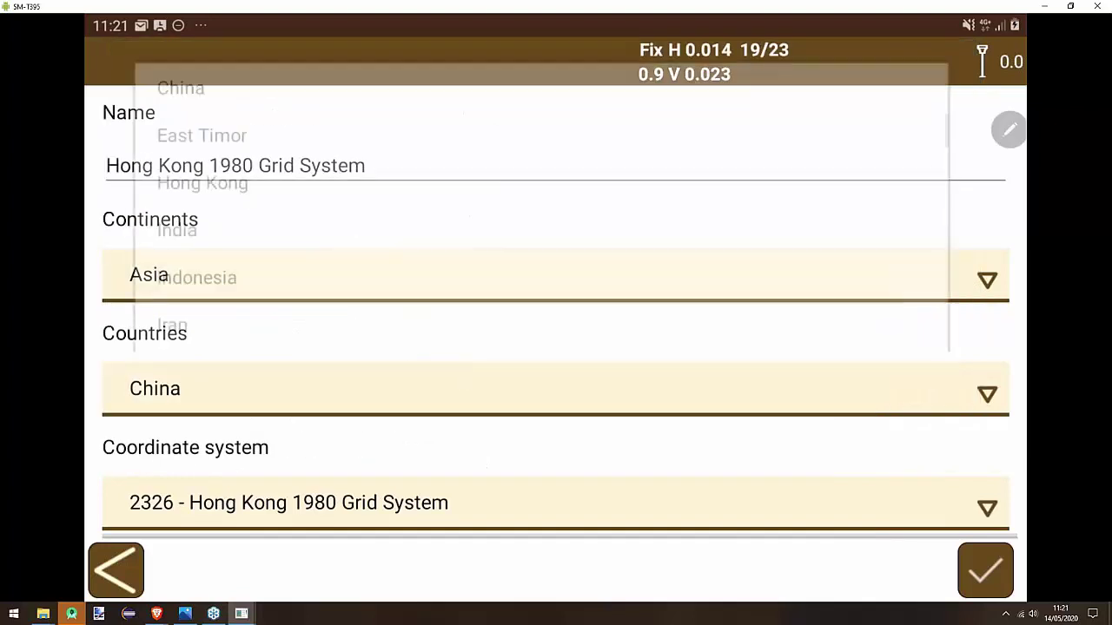
scroll(539, 217, "down", 1)
left_click(348, 149)
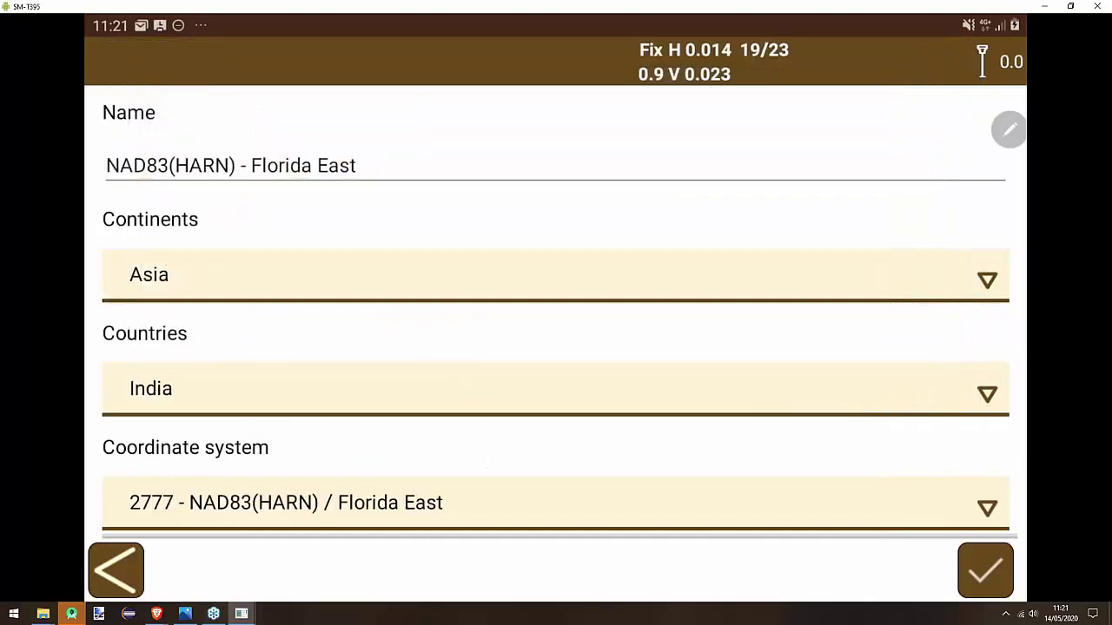
scroll(638, 280, "down", 3)
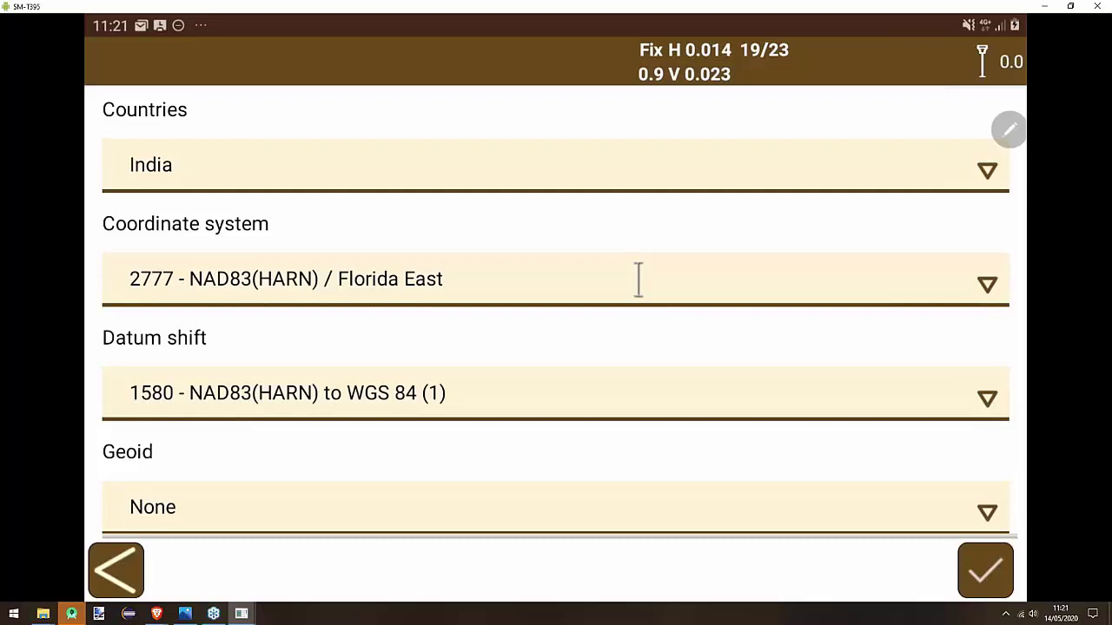
left_click(638, 279)
scroll(528, 461, "down", 3)
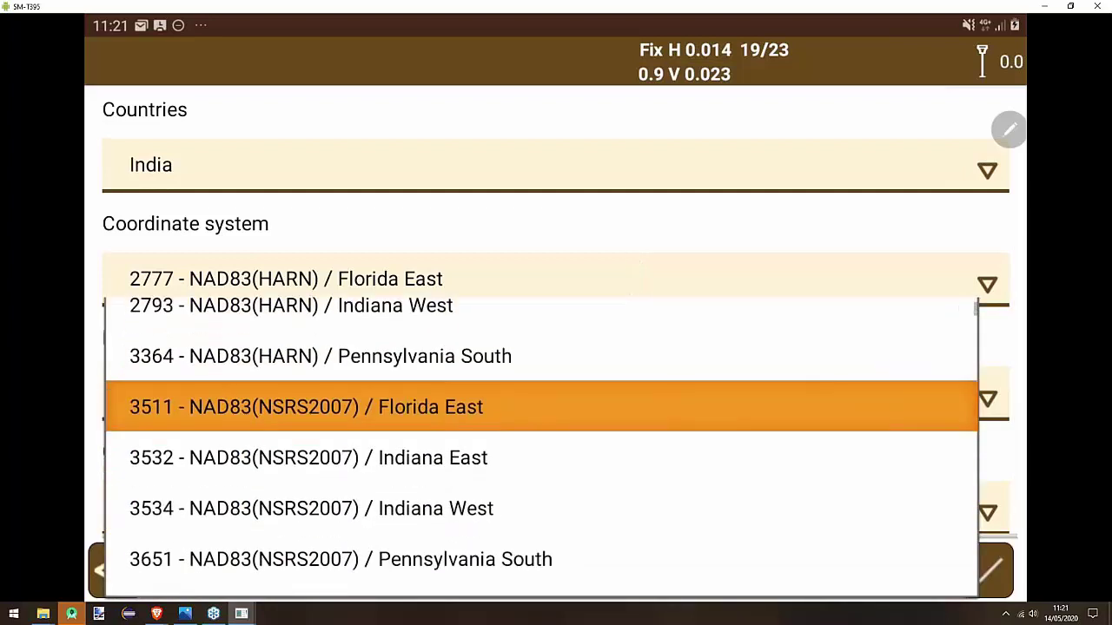
scroll(529, 406, "up", 2)
scroll(528, 407, "down", 2)
left_click(755, 221)
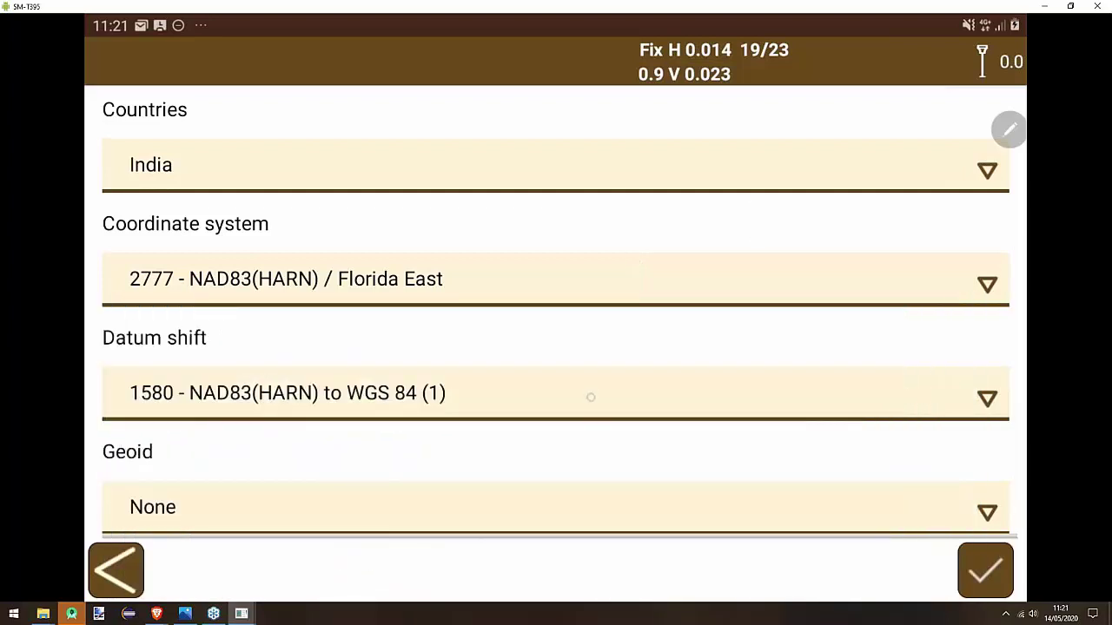
- Check datum shift and geoid options, leaving geoid None, then abandon the new system and project
left_click(601, 397)
left_click(633, 351)
left_click(507, 510)
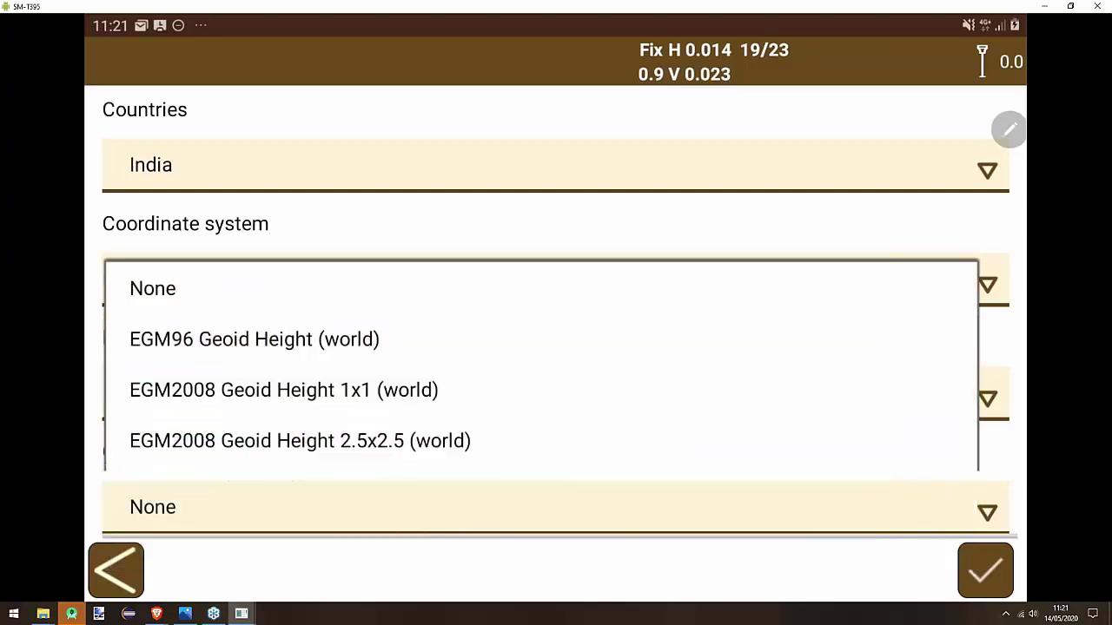
left_click(853, 225)
left_click(116, 570)
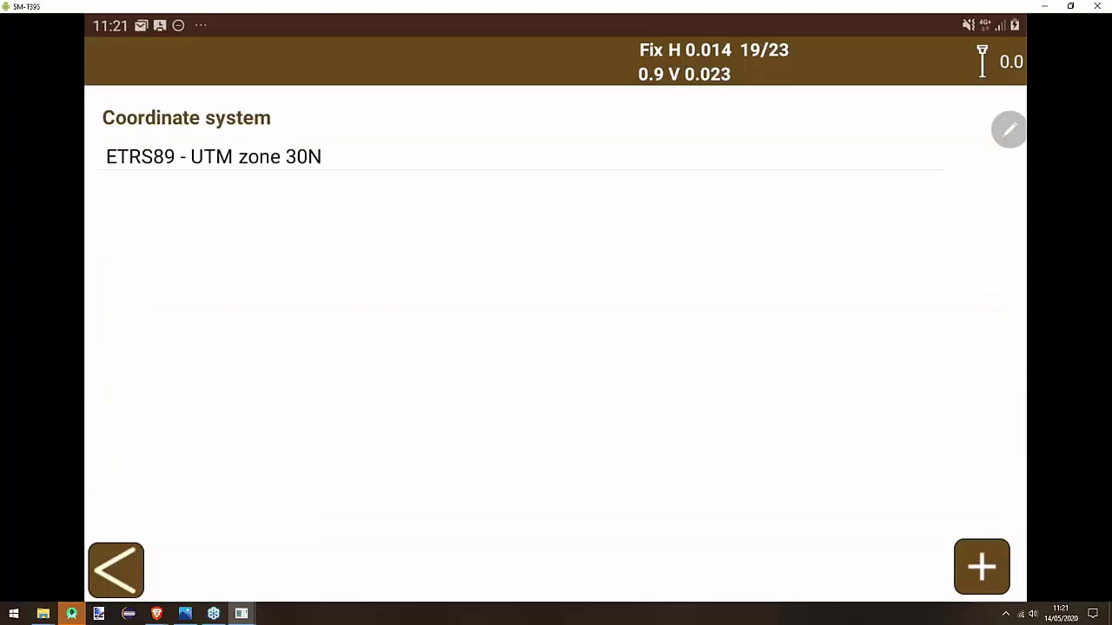
left_click(348, 152)
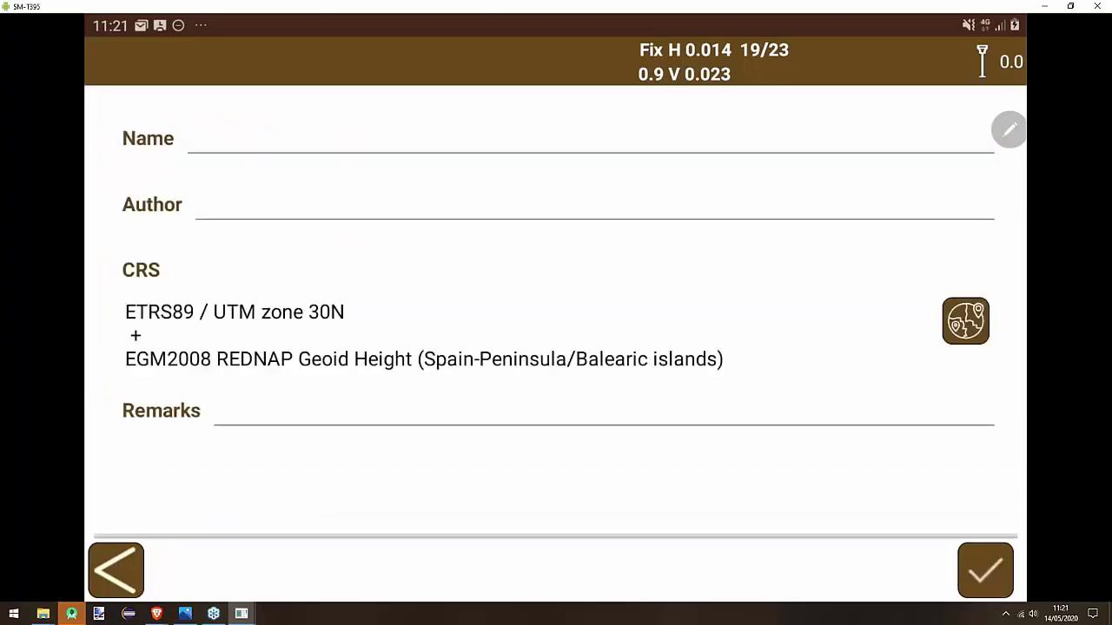
left_click(116, 571)
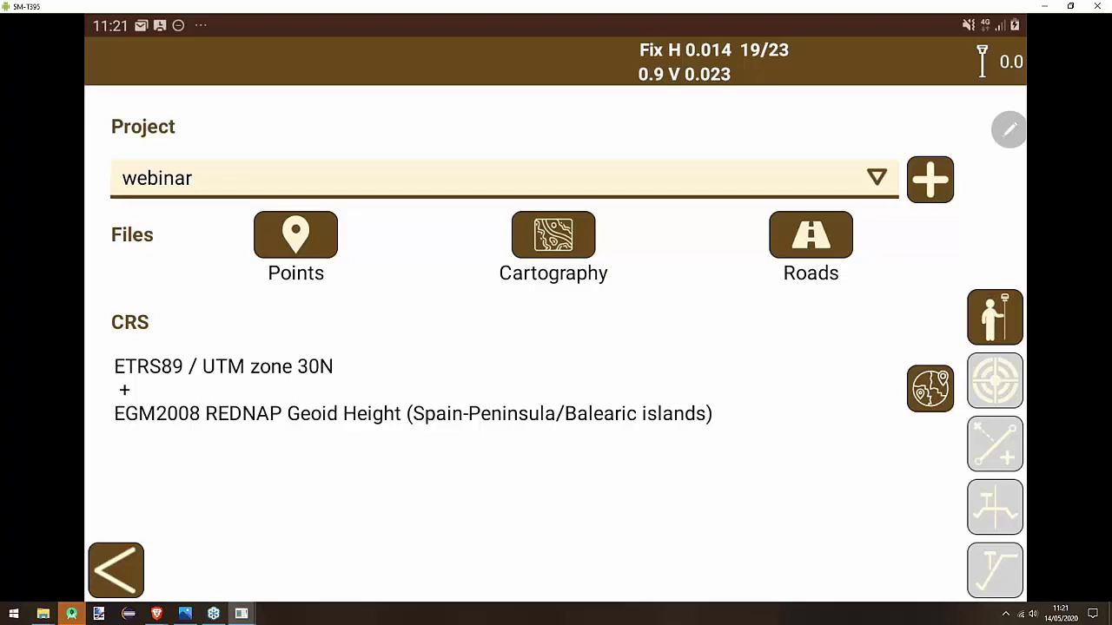
- Open the survey map, zoom in, and cycle base map styles, ending on satellite imagery
left_click(995, 317)
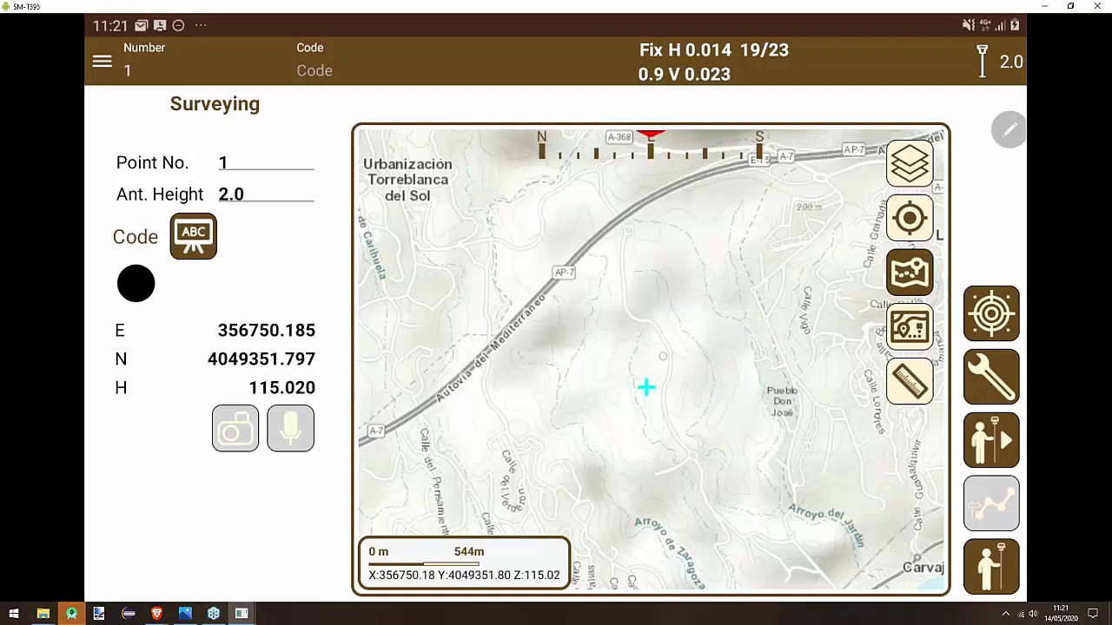
scroll(651, 360, "up", 2)
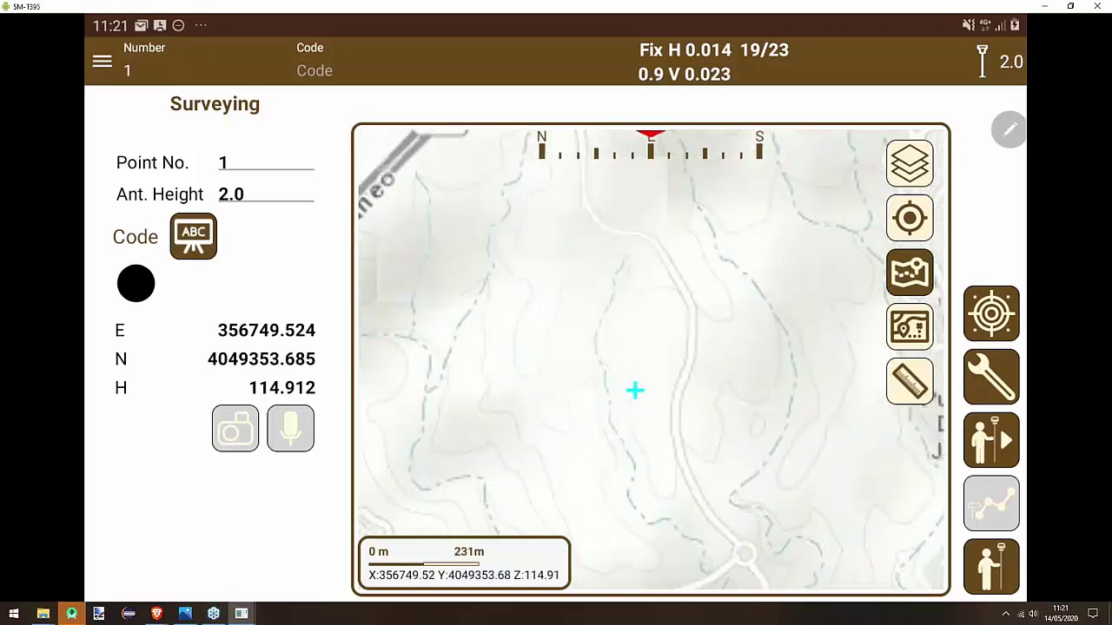
scroll(652, 361, "up", 3)
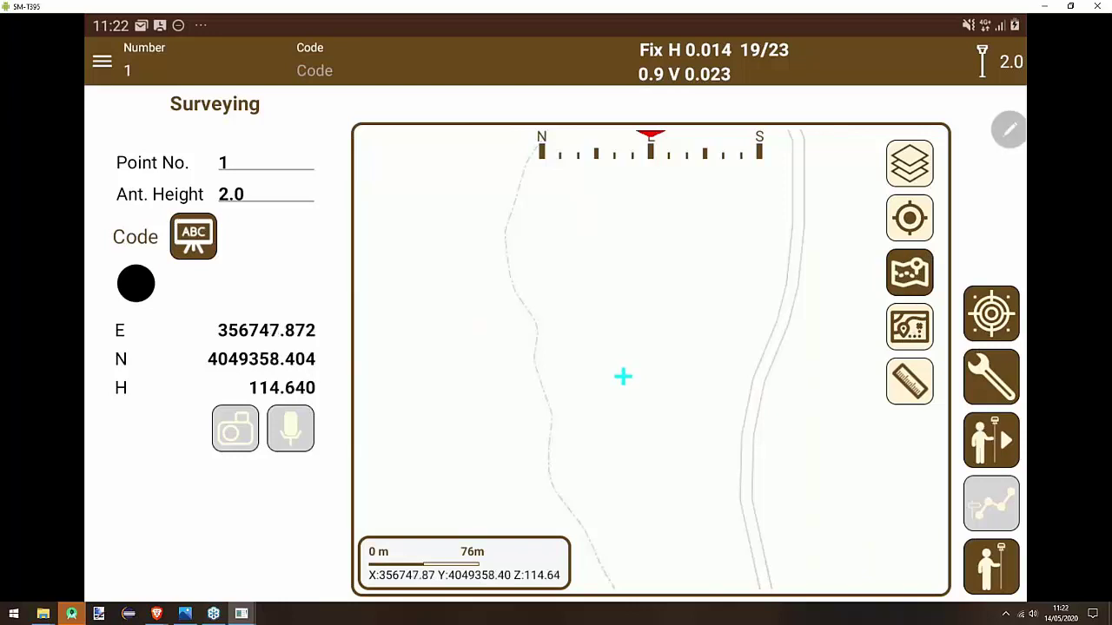
left_click(910, 326)
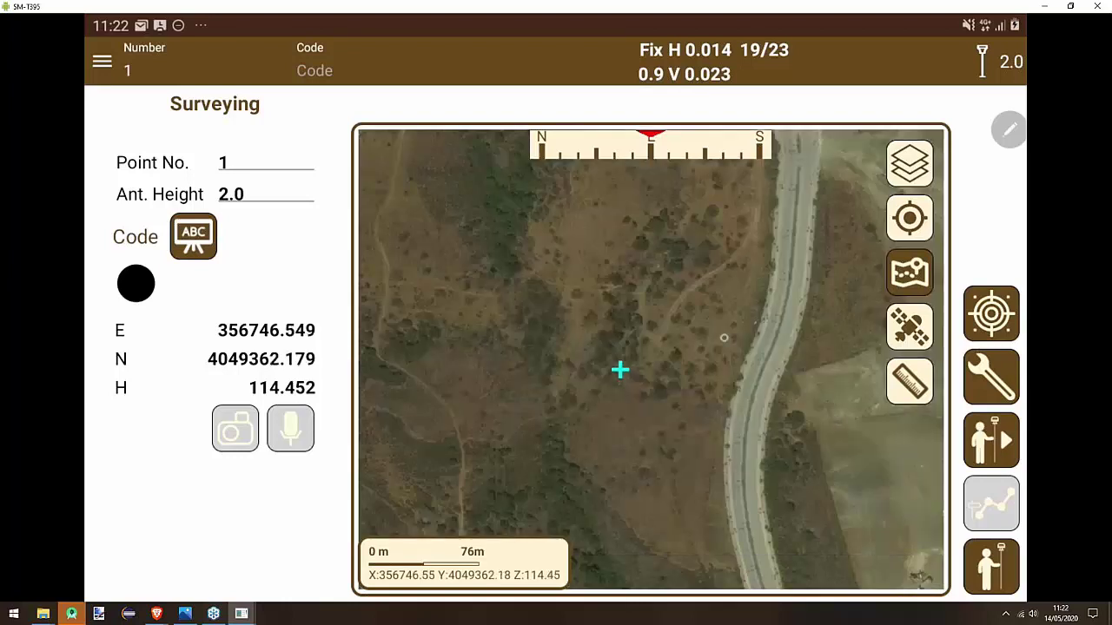
left_click(909, 329)
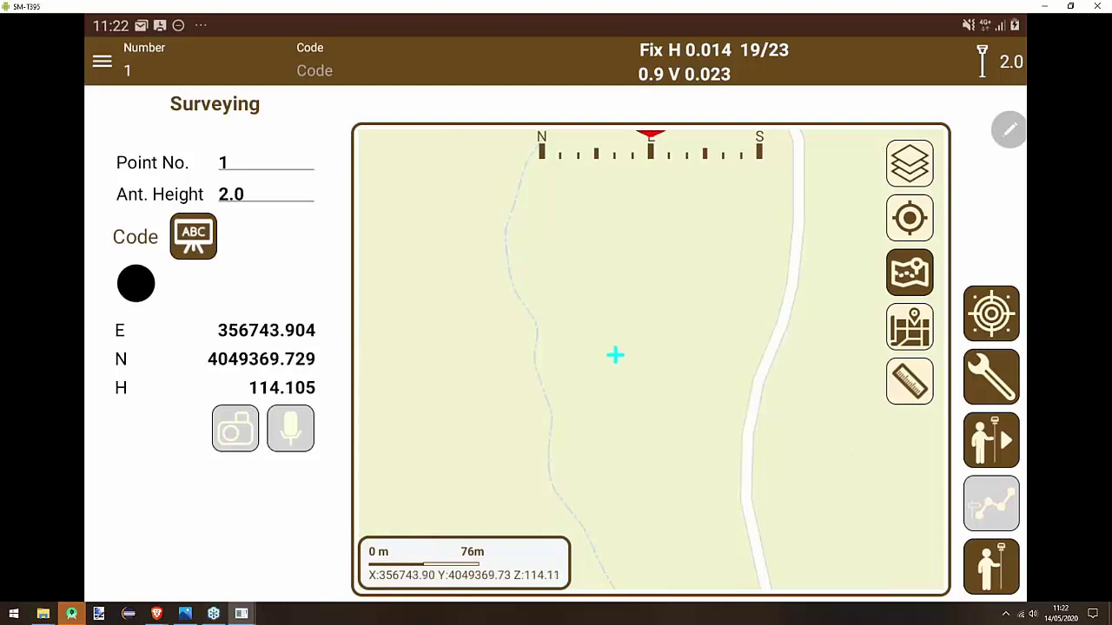
left_click(910, 328)
left_click(909, 328)
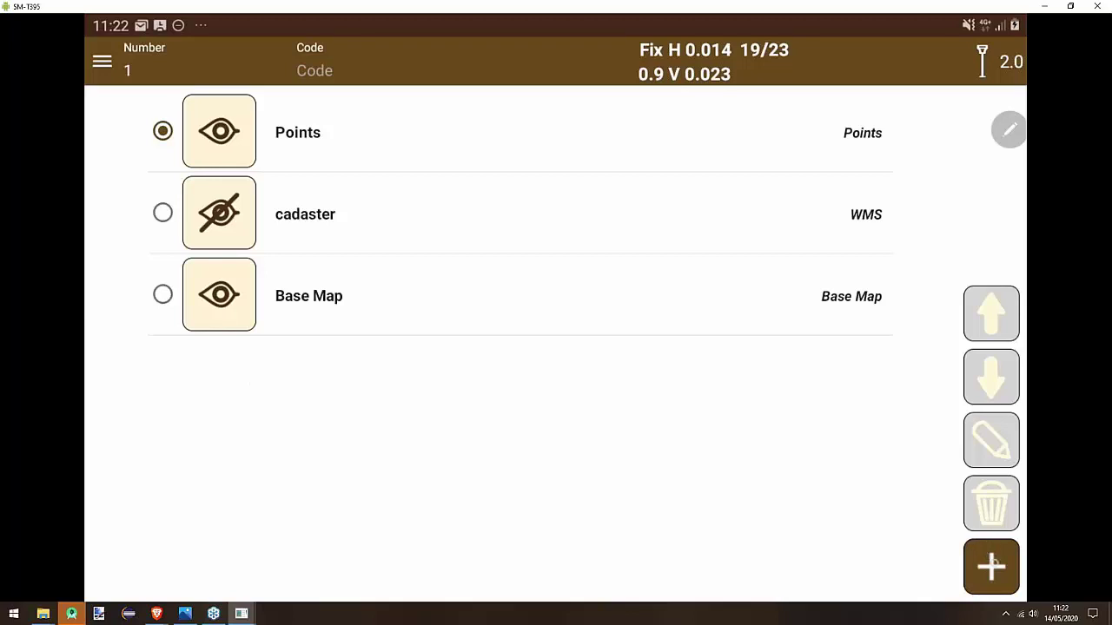
- Open the add-layer dialog from the map layers list
left_click(991, 567)
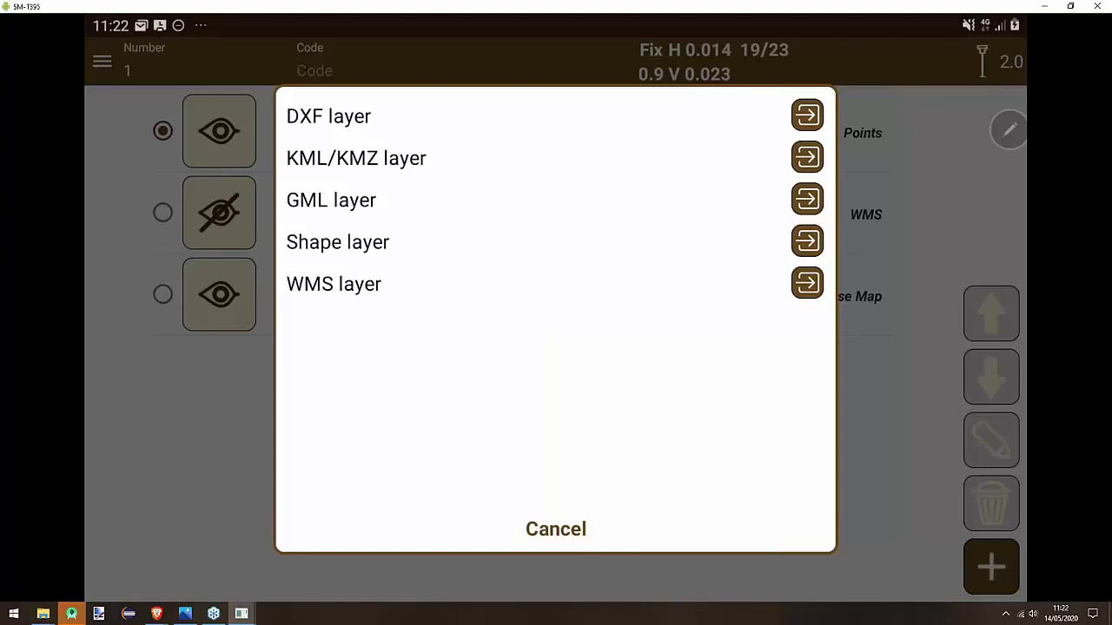
- Import Cadaster2.dxf from Drive as a DXF map layer
left_click(807, 115)
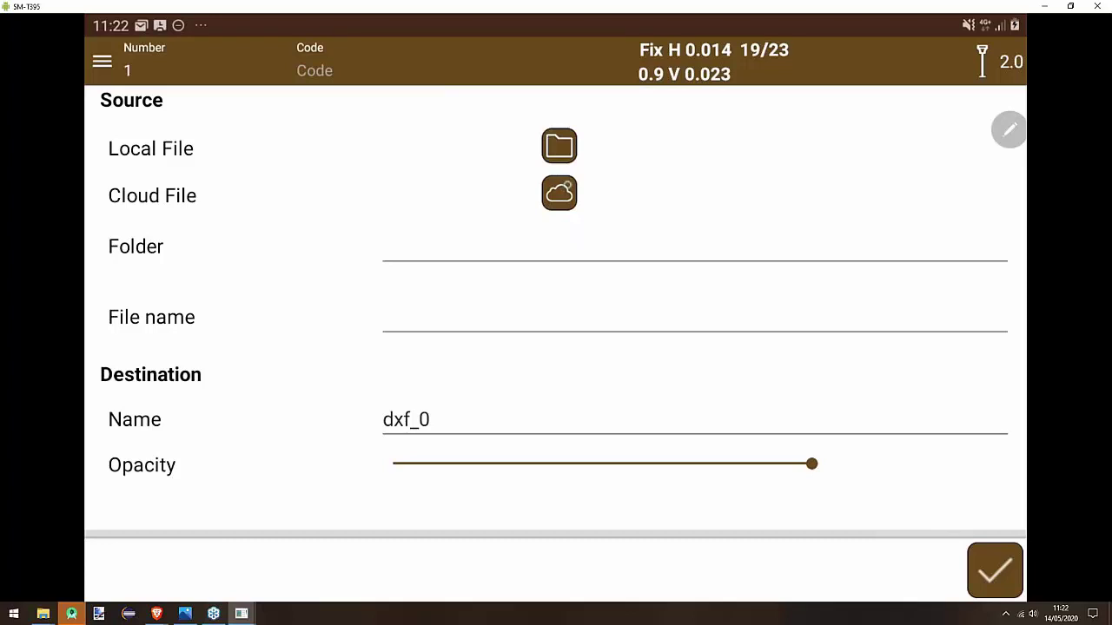
left_click(558, 193)
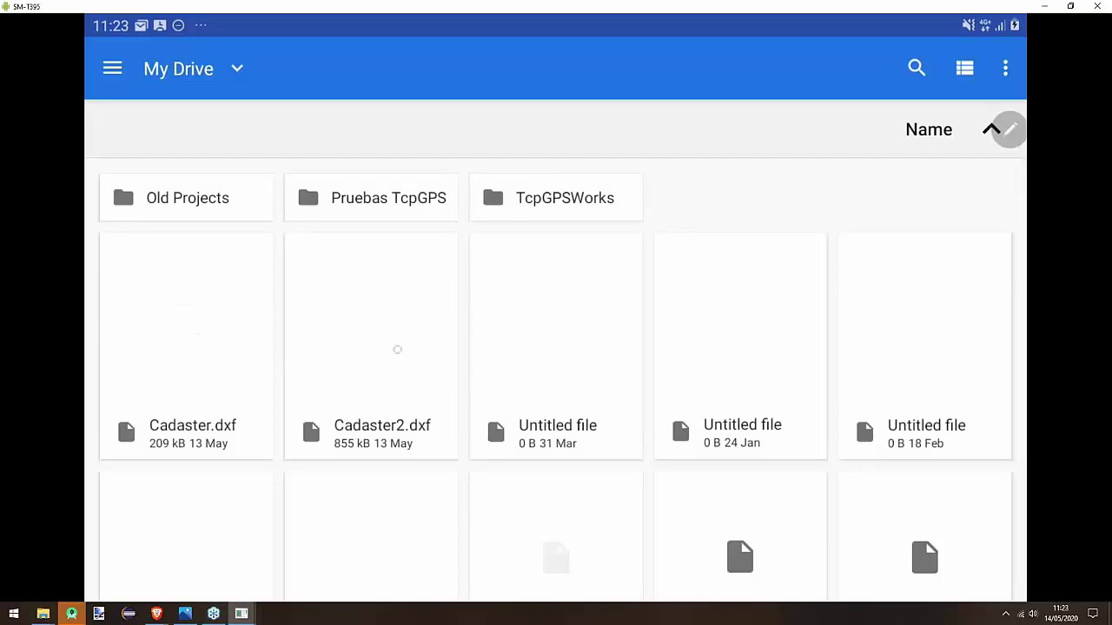
left_click(923, 536)
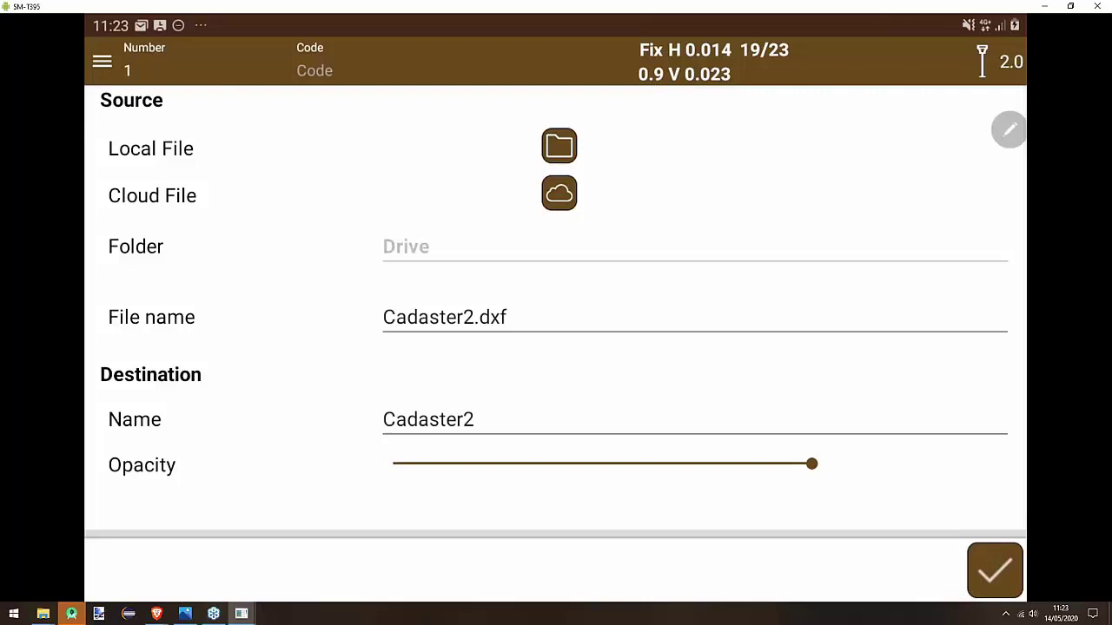
left_click(994, 570)
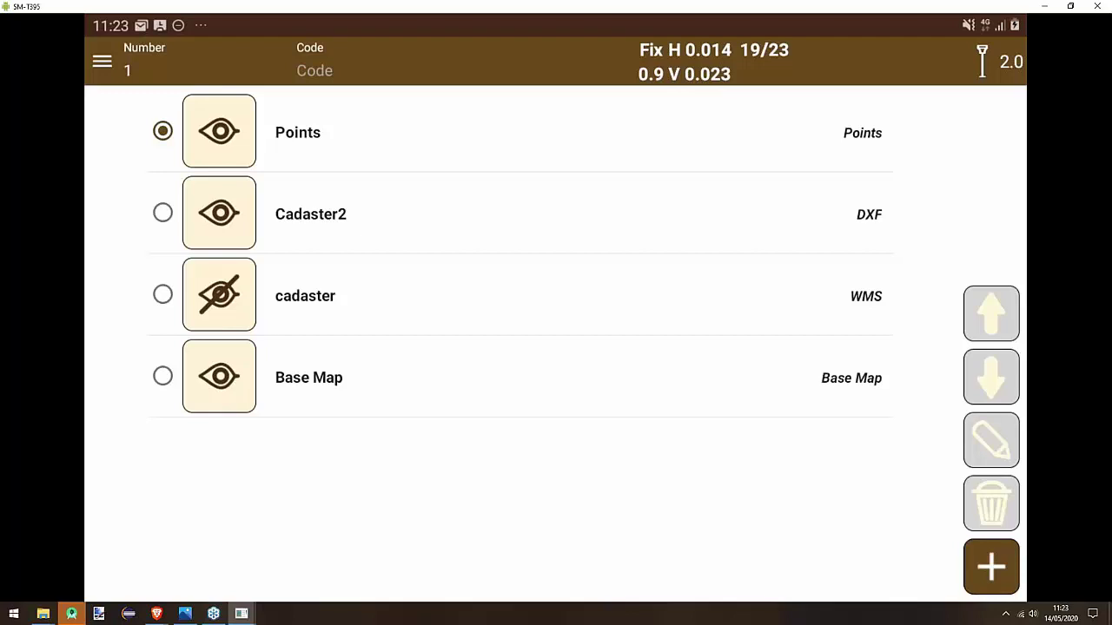
- Return to the survey map, zoom out and pan over the Cadaster2 parcels, and list point codes
key("Escape")
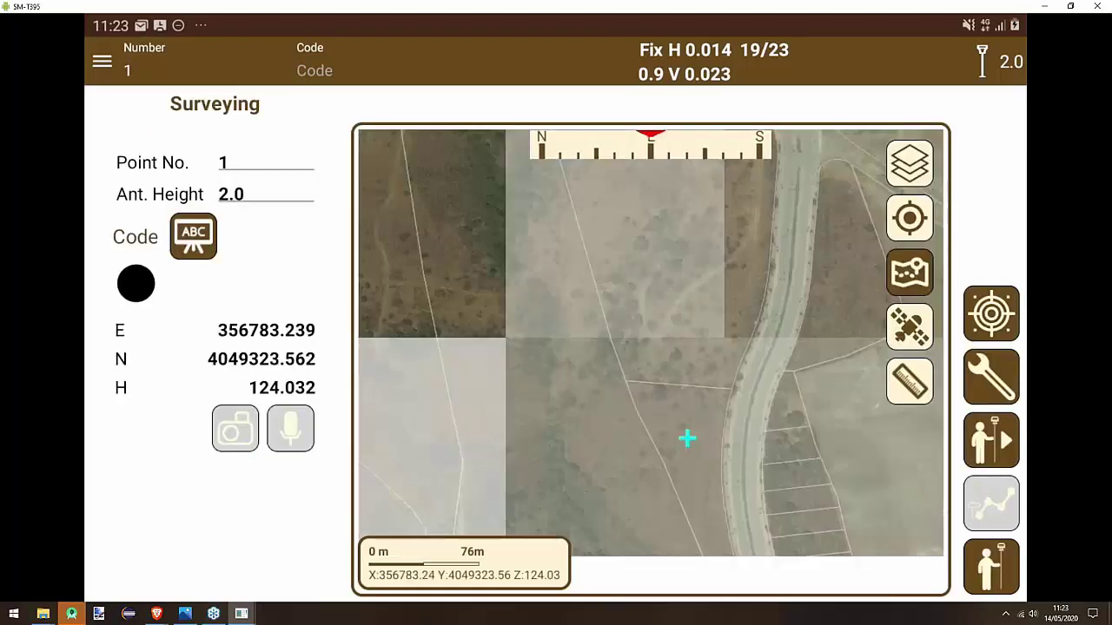
scroll(651, 361, "down", 5)
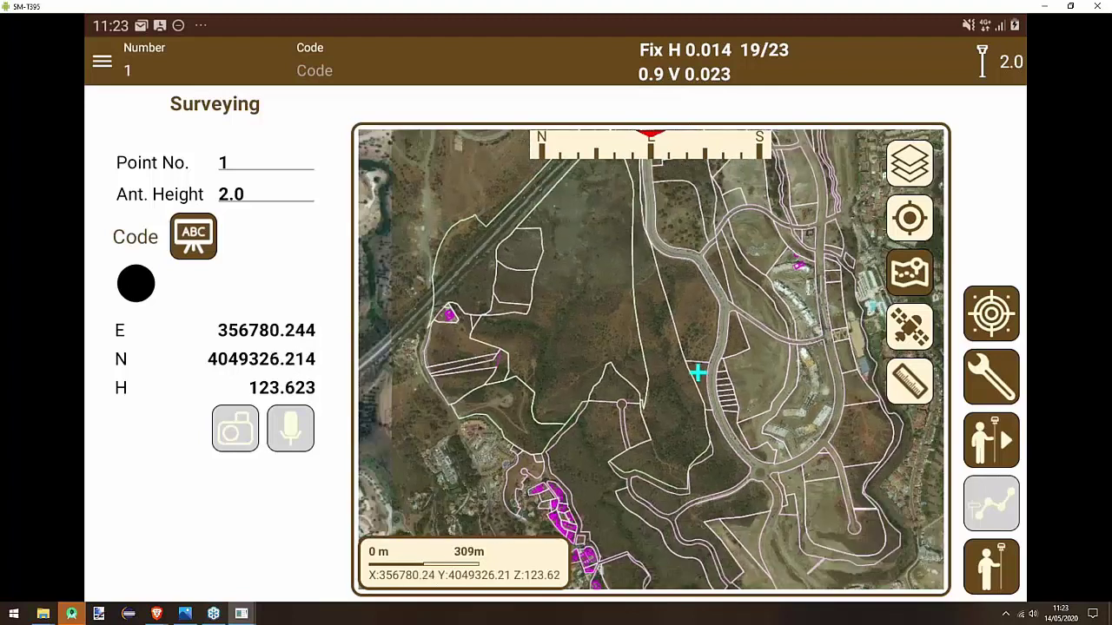
scroll(651, 360, "down", 2)
left_click_drag(695, 365, 646, 361)
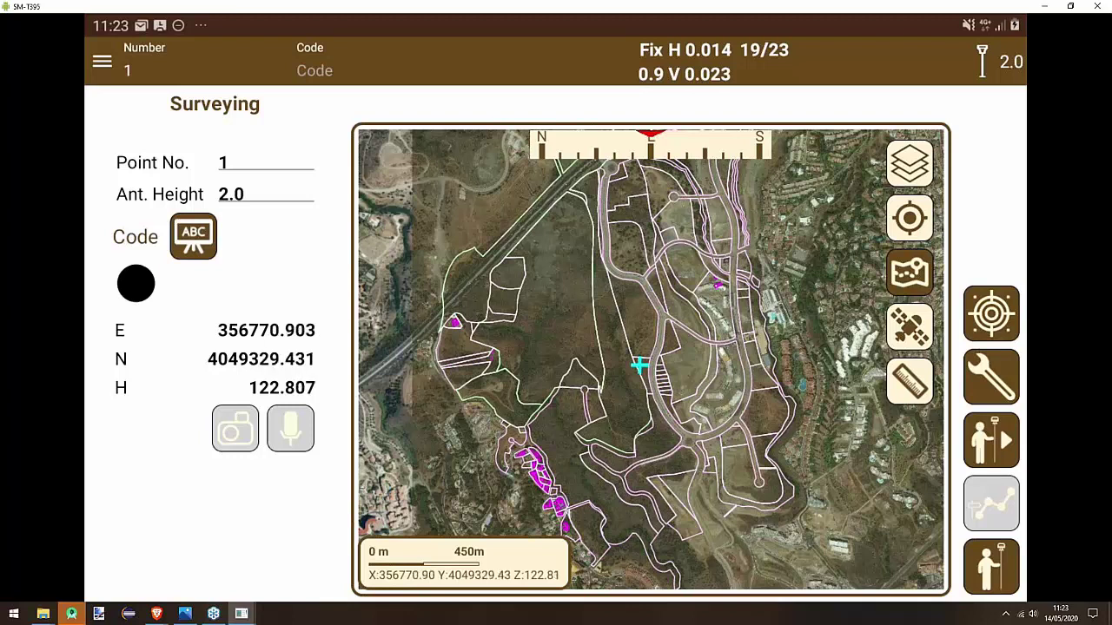
left_click(315, 71)
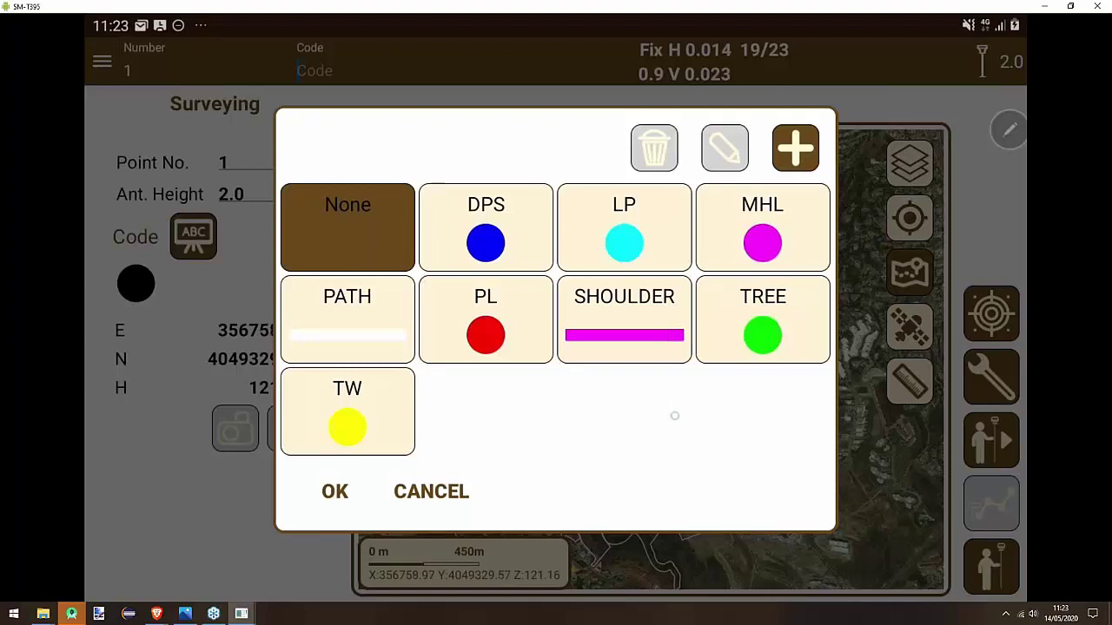
- Add a punctual point code named TG with magenta colour
left_click(790, 150)
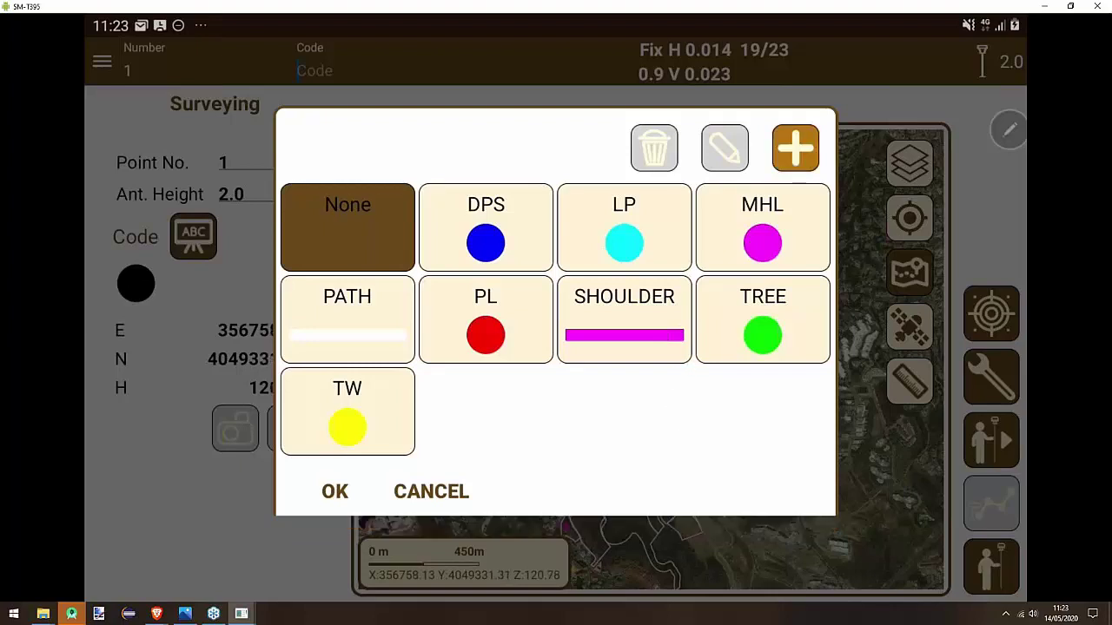
left_click(432, 277)
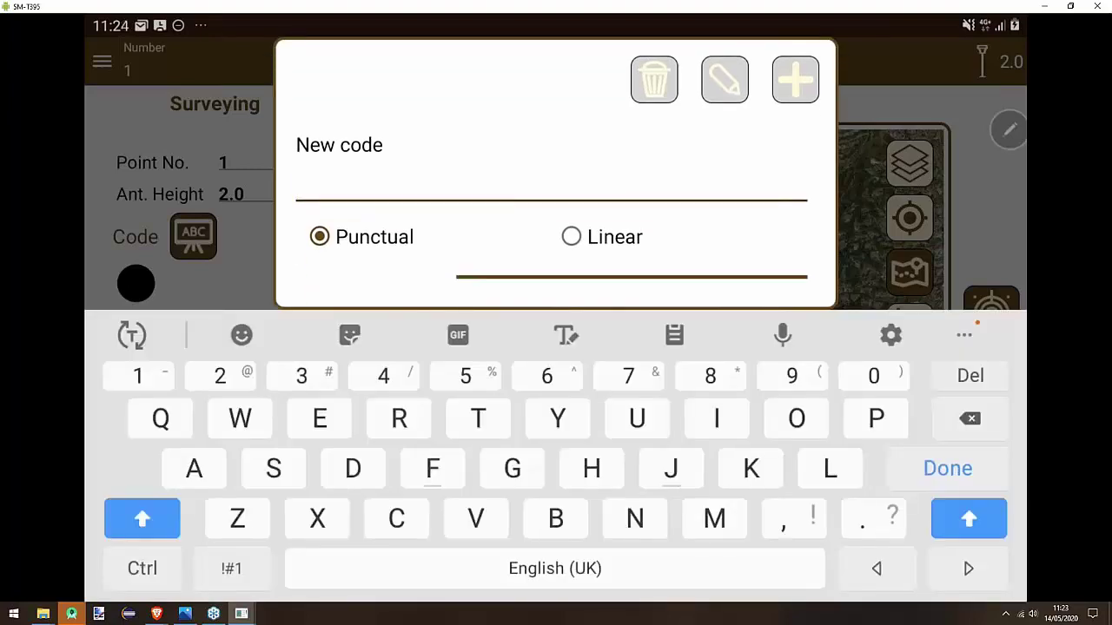
left_click(150, 521)
left_click(145, 520)
left_click(477, 419)
left_click(513, 469)
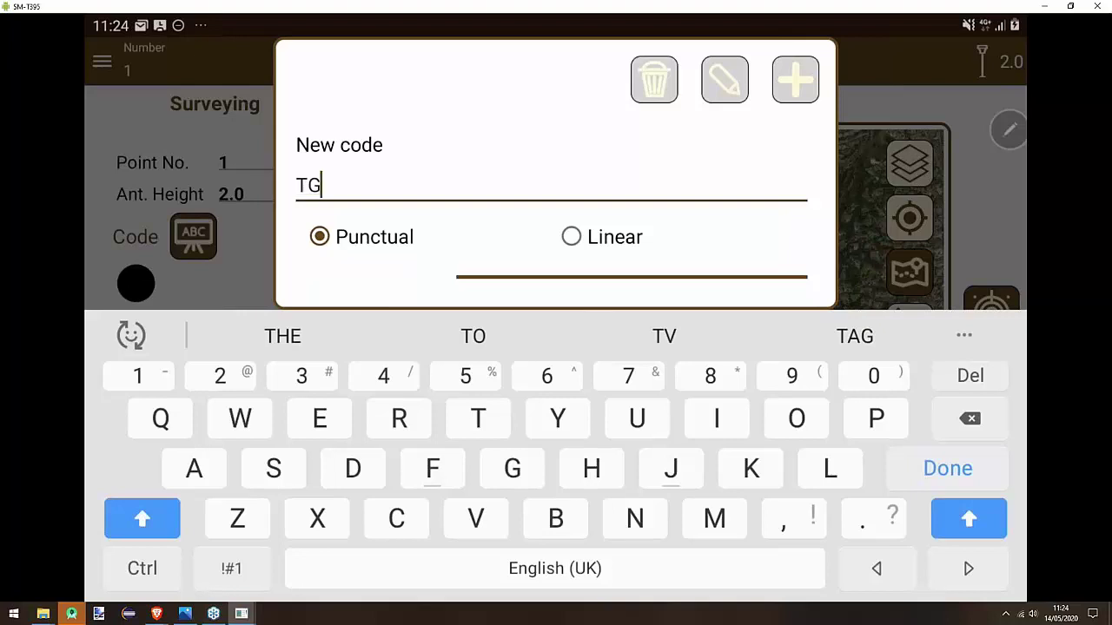
left_click(947, 468)
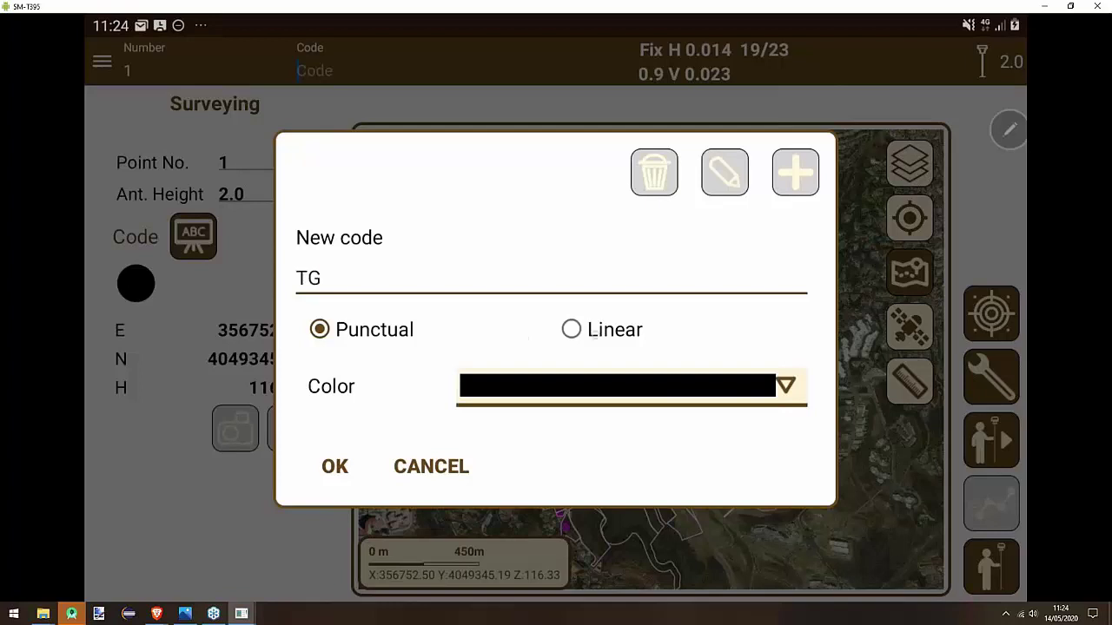
left_click(718, 395)
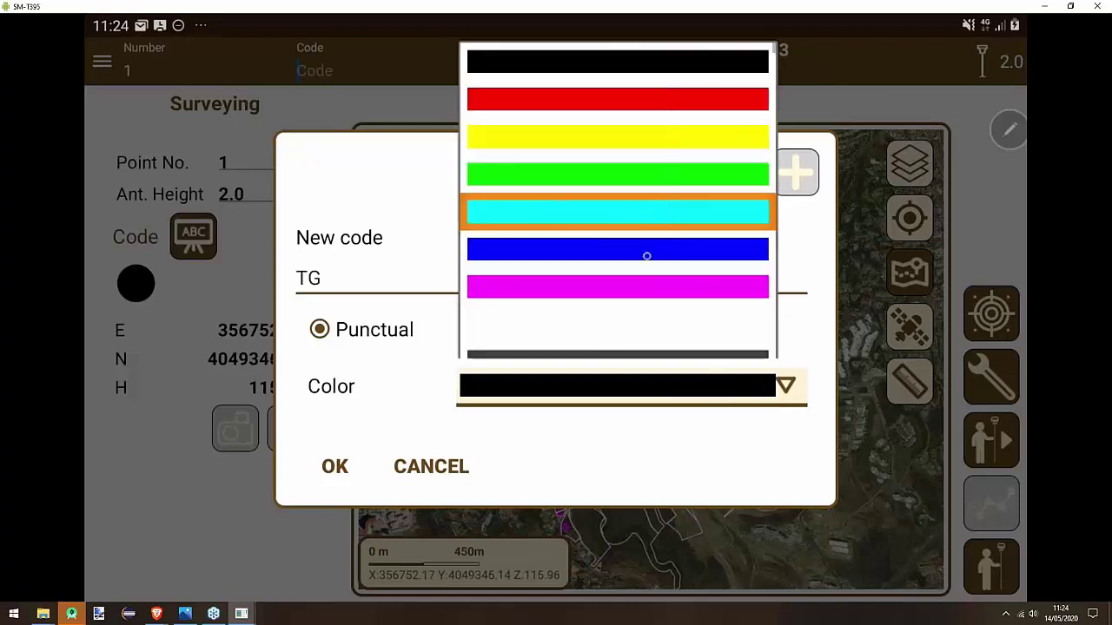
left_click(648, 287)
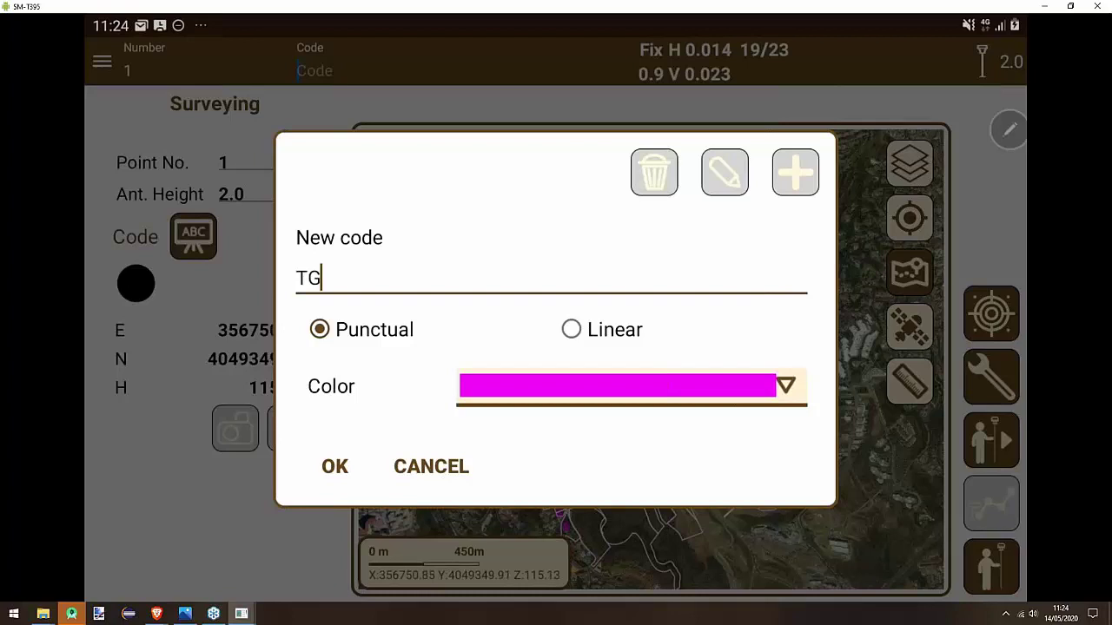
left_click(334, 467)
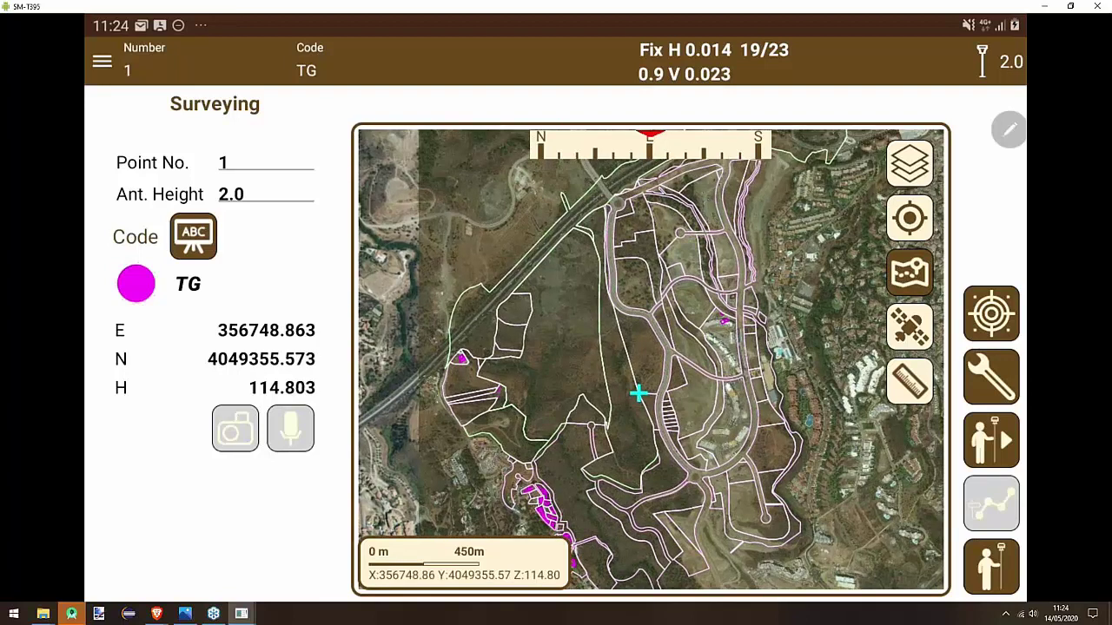
left_click(306, 70)
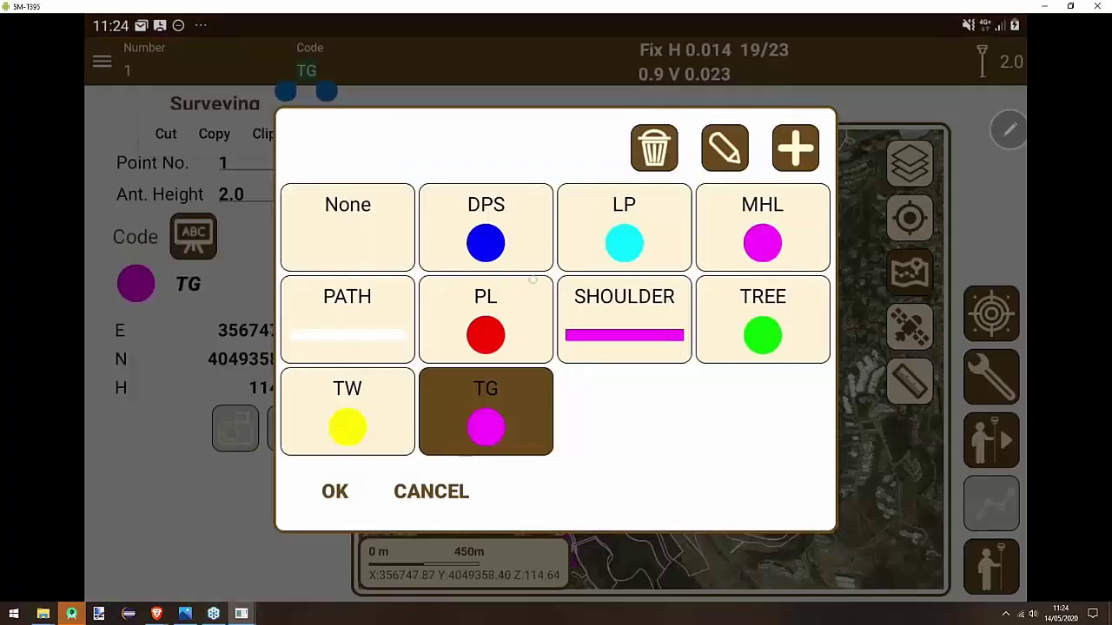
- Select the PATH code and measure points 1 and 2 along the path
left_click(347, 319)
left_click(335, 491)
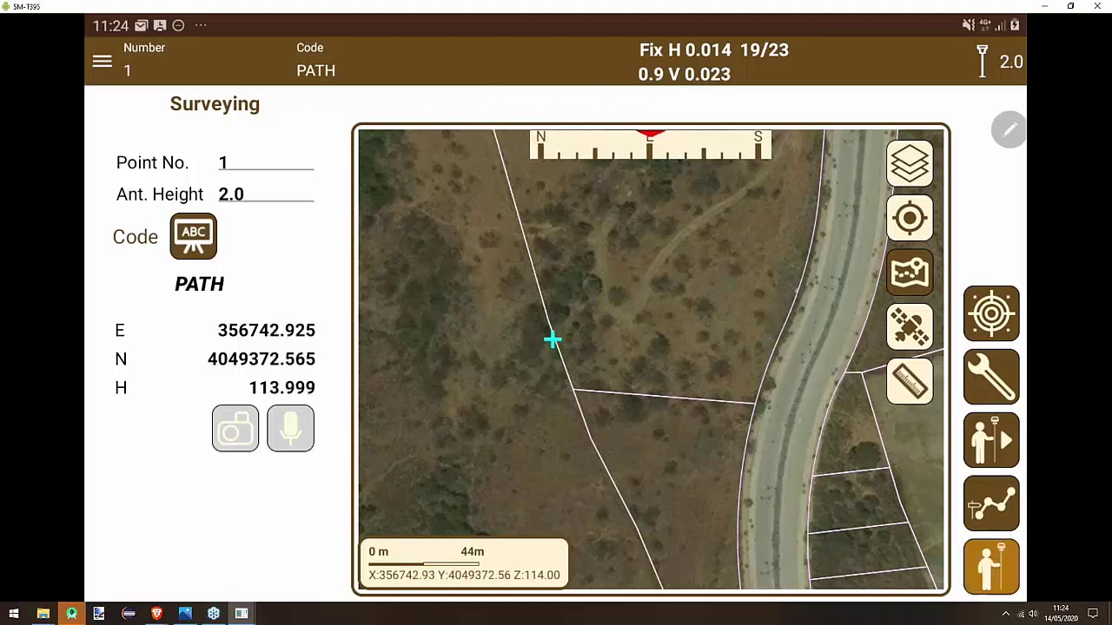
left_click(991, 564)
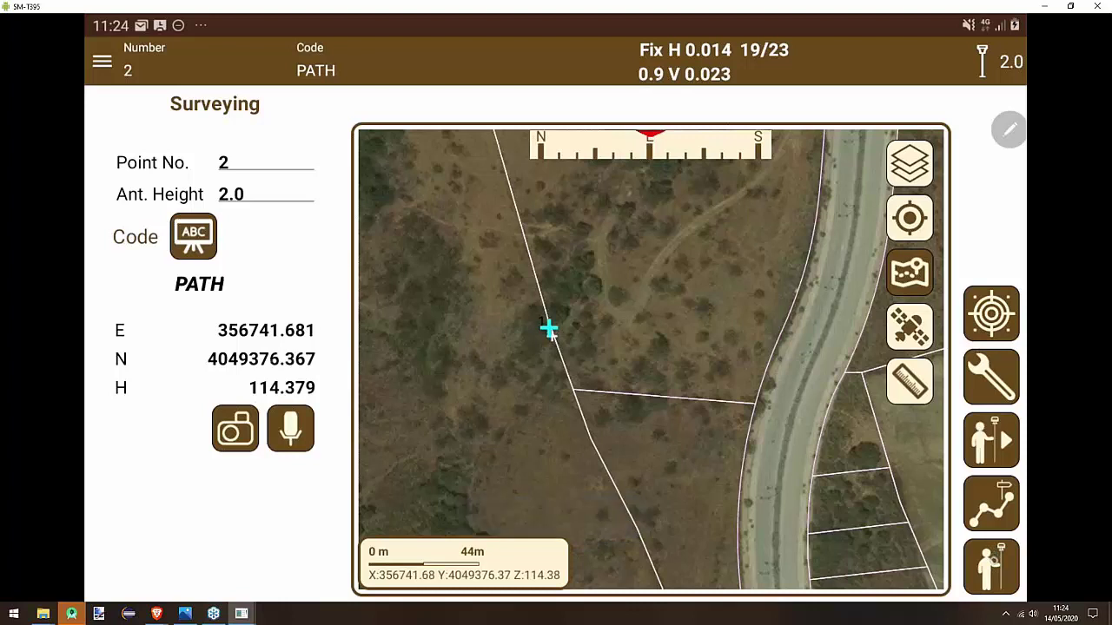
left_click(991, 565)
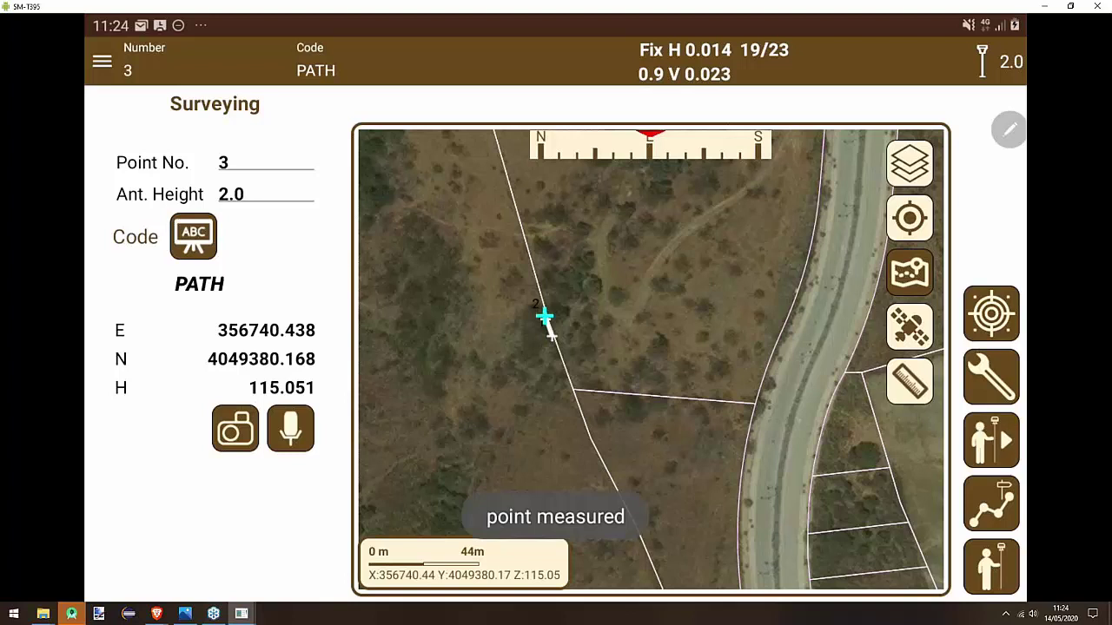
scroll(652, 360, "up", 5)
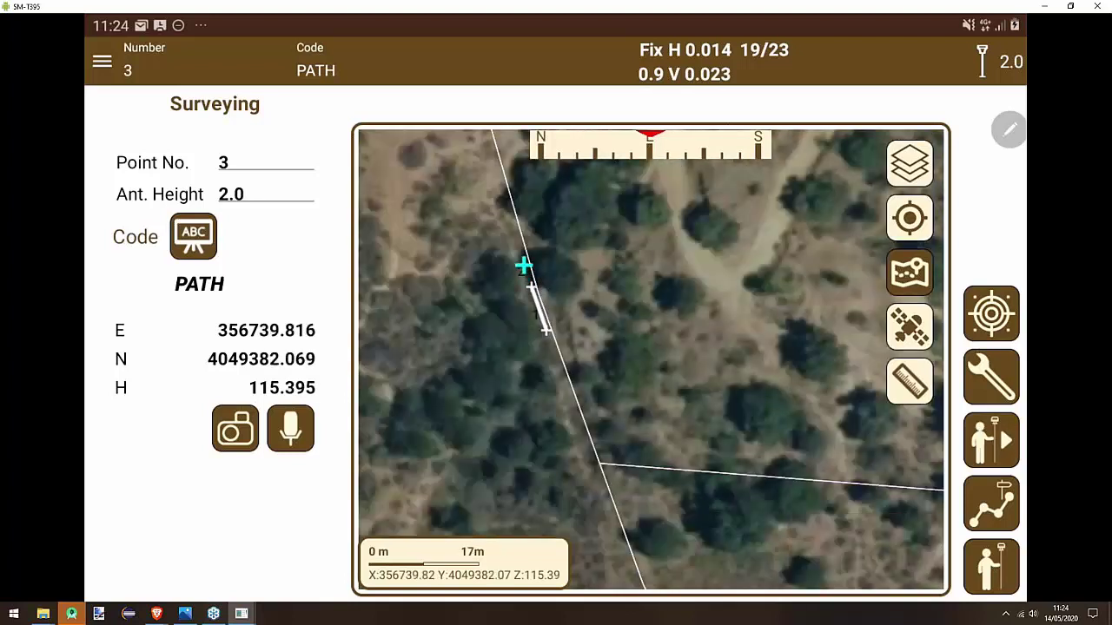
left_click_drag(651, 348, 723, 482)
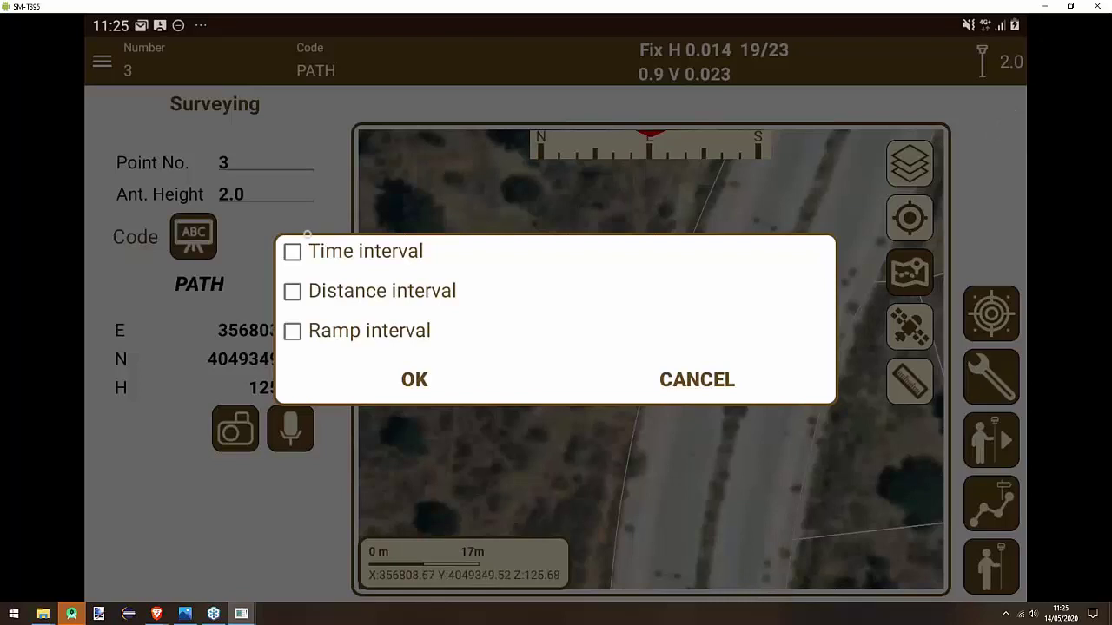
- Try the time and ramp interval options, then dismiss them without saving
left_click(294, 252)
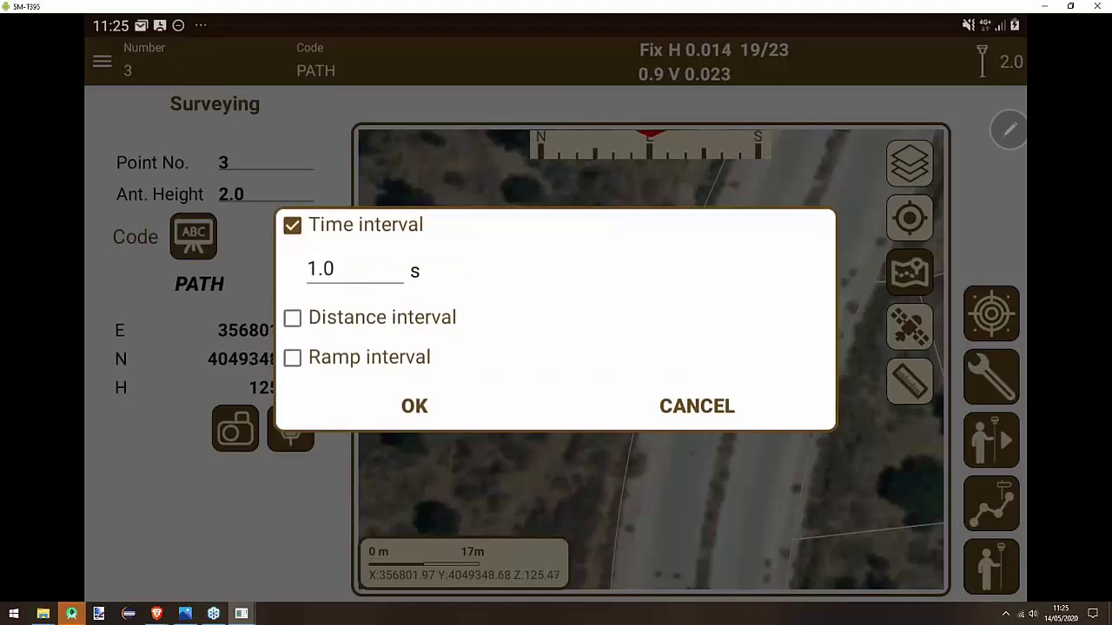
left_click(293, 225)
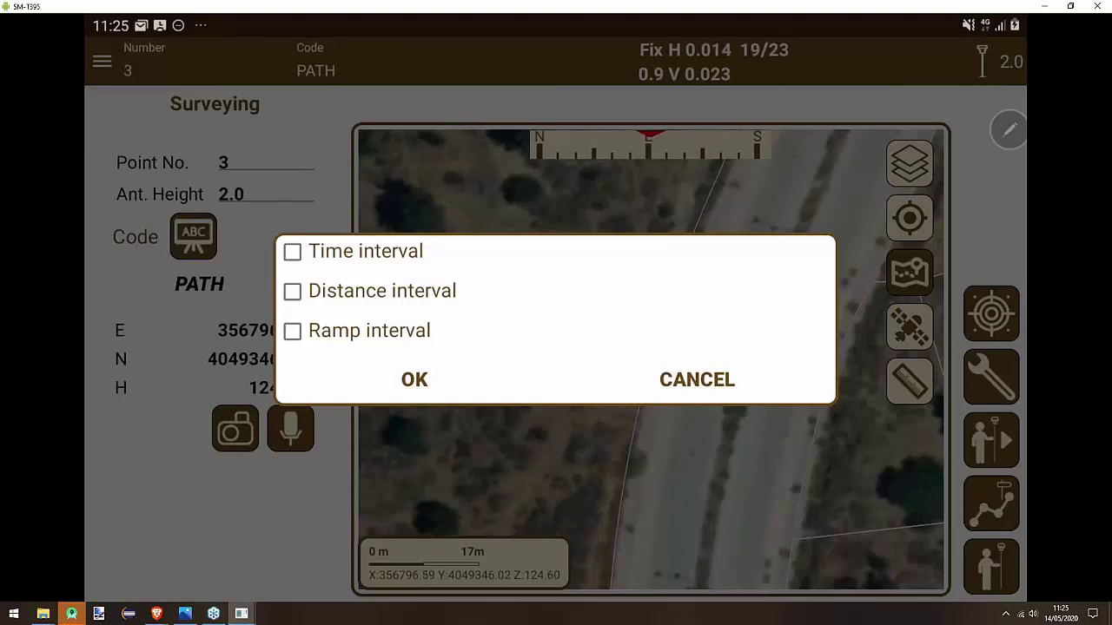
left_click(291, 331)
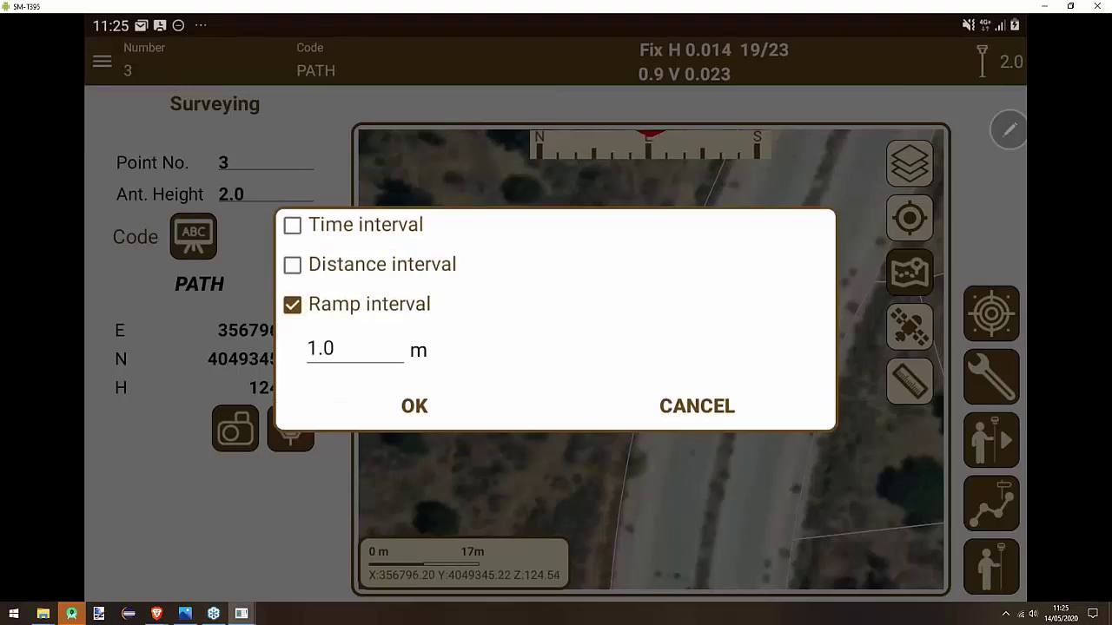
left_click(292, 305)
left_click(696, 380)
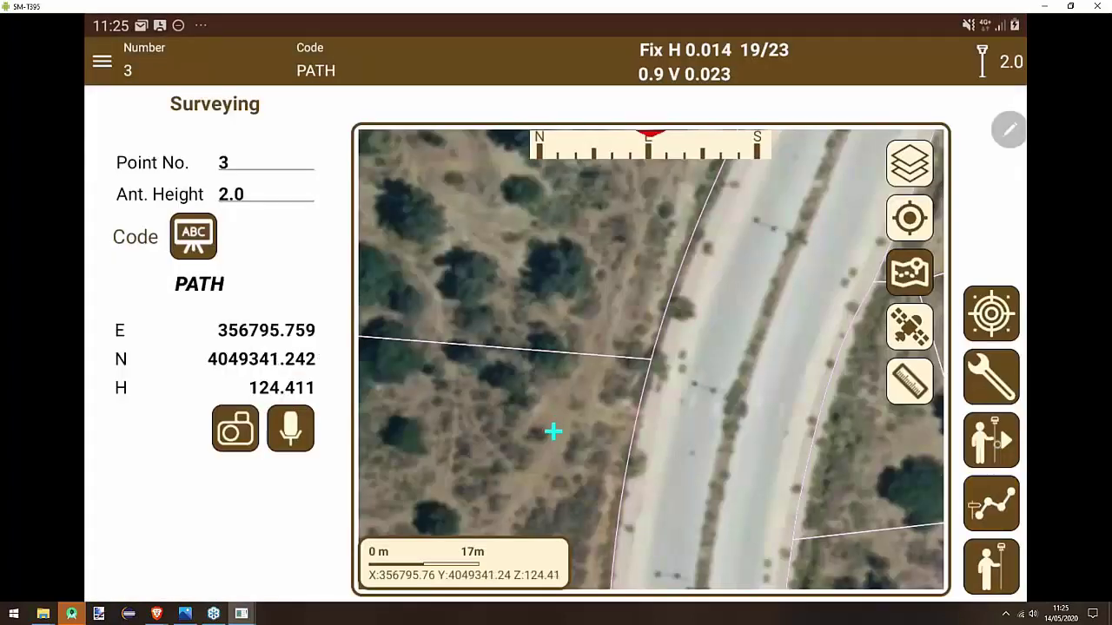
- Set automatic recording to a 5 m distance interval, replacing 1.0
left_click(991, 441)
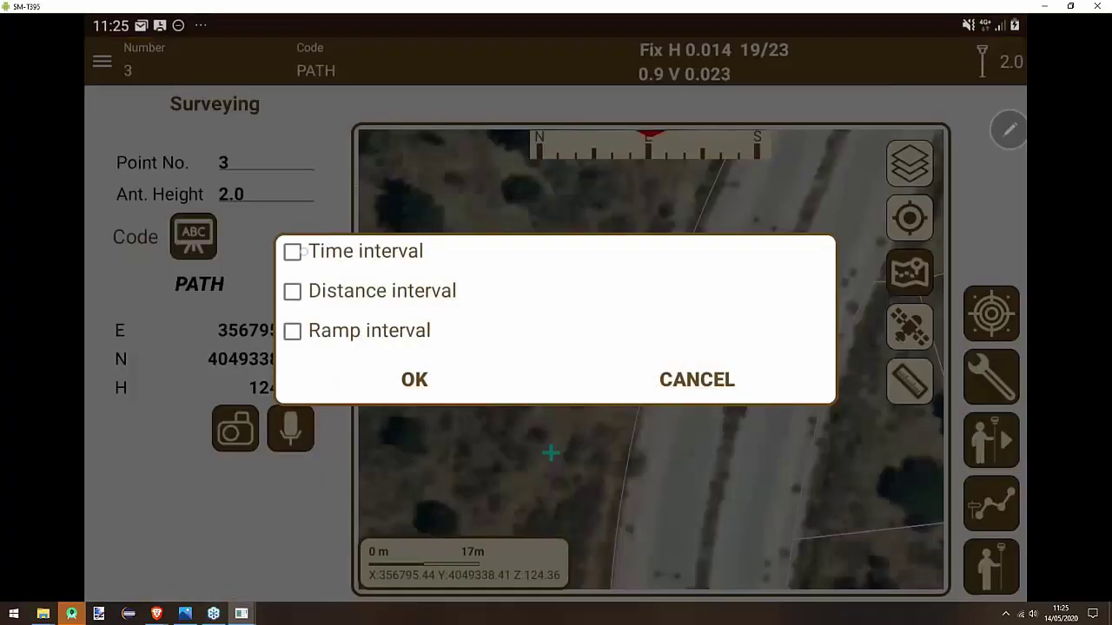
left_click(292, 291)
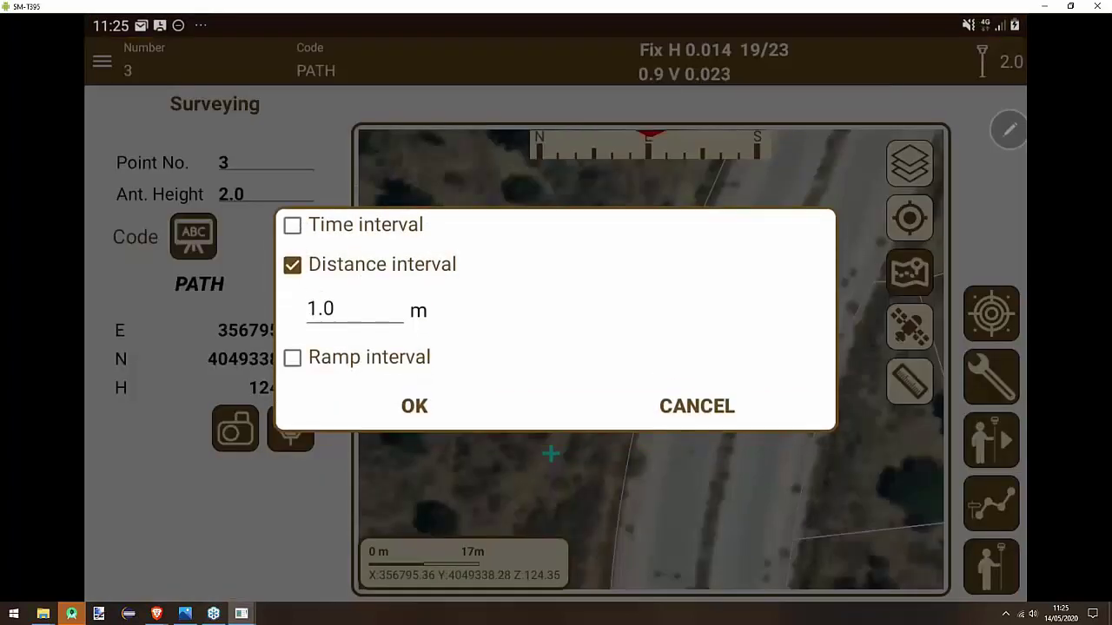
left_click(315, 310)
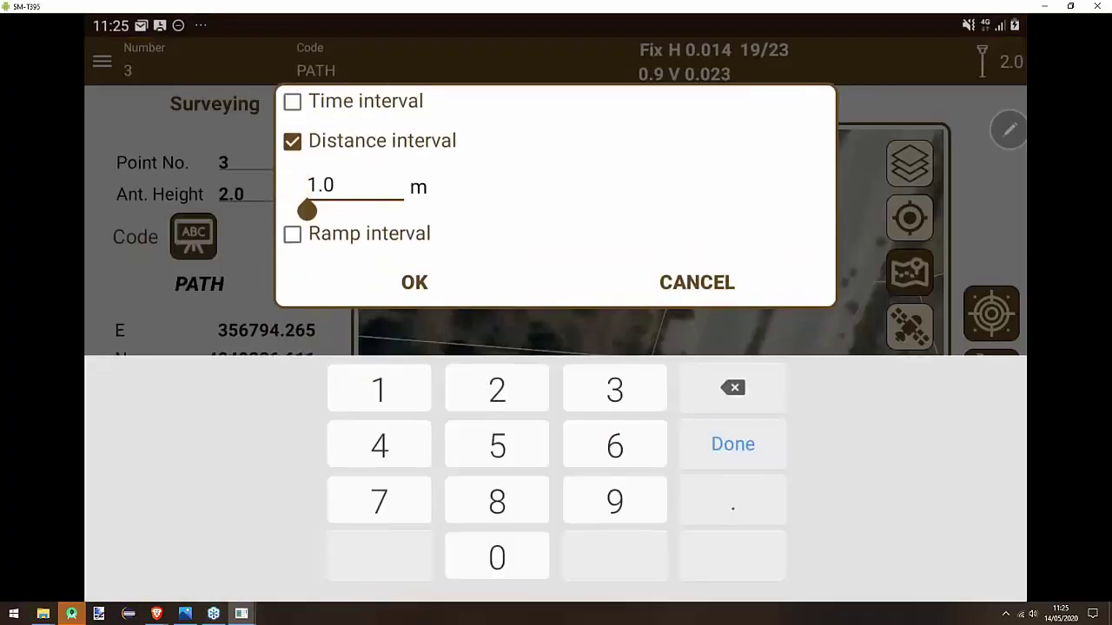
left_click_drag(306, 211, 323, 210)
key("BackSpace")
key("BackSpace")
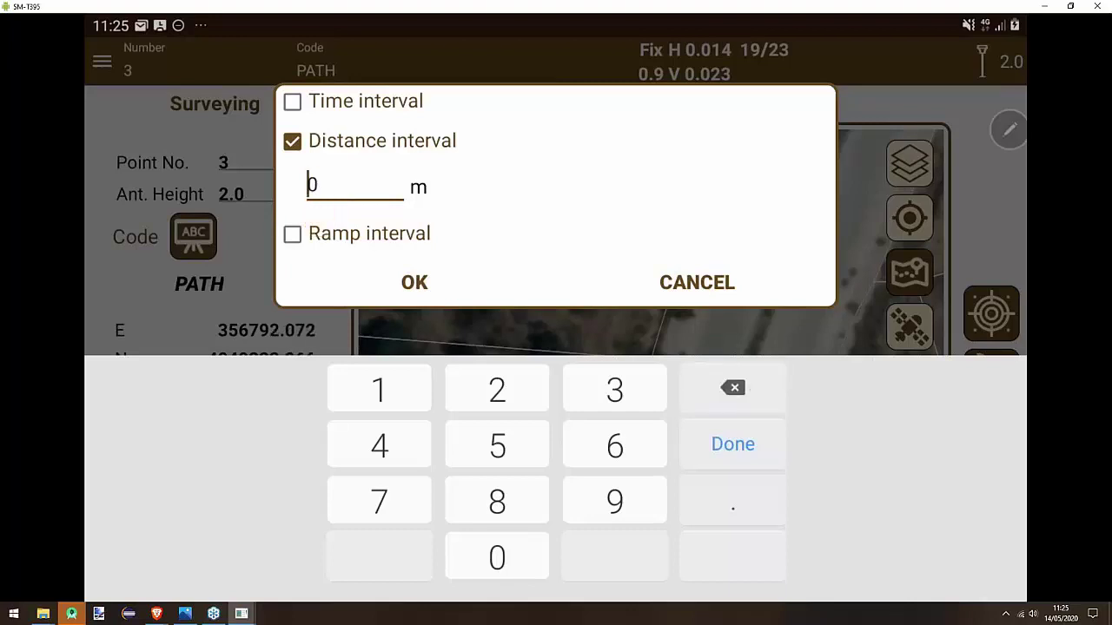
key("BackSpace")
type("5")
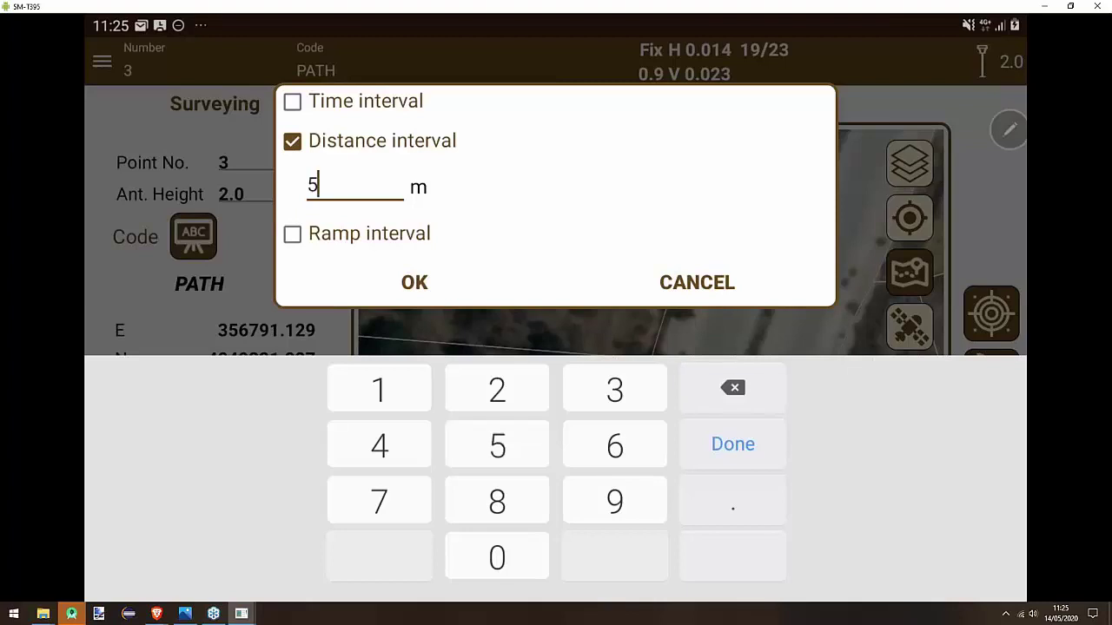
left_click(415, 282)
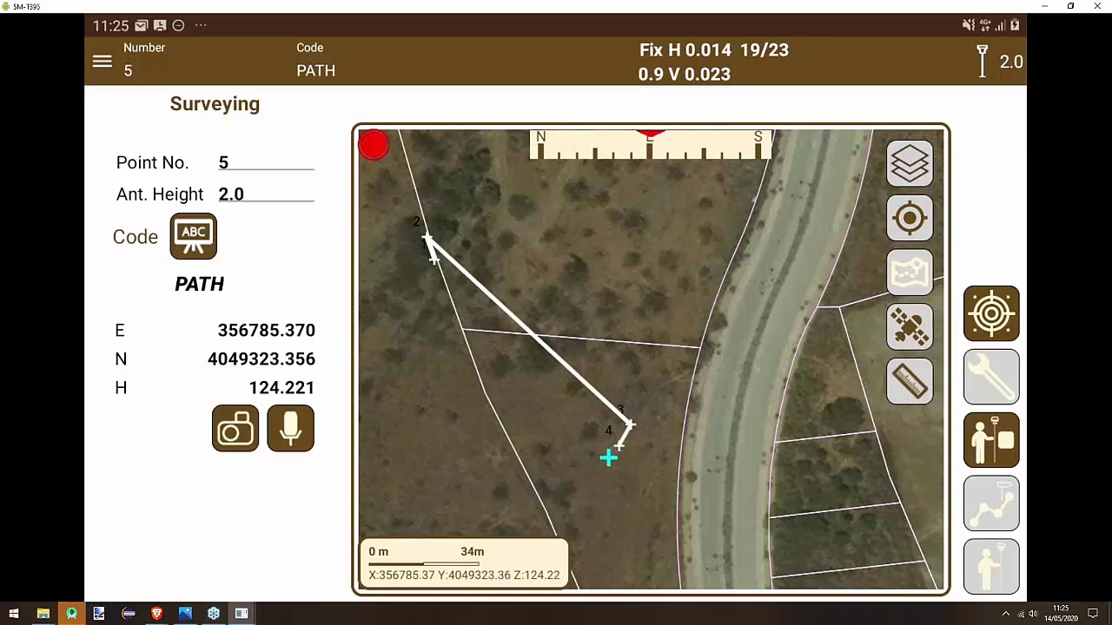
- Finish the PATH line without closing it and make PATH the active layer
left_click(991, 504)
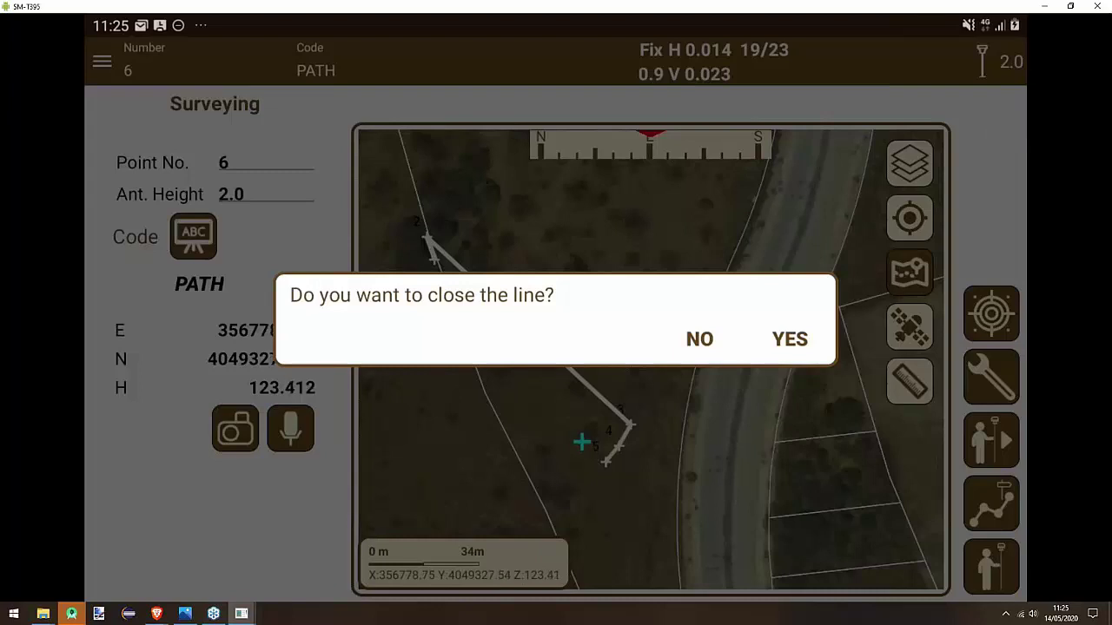
left_click(700, 339)
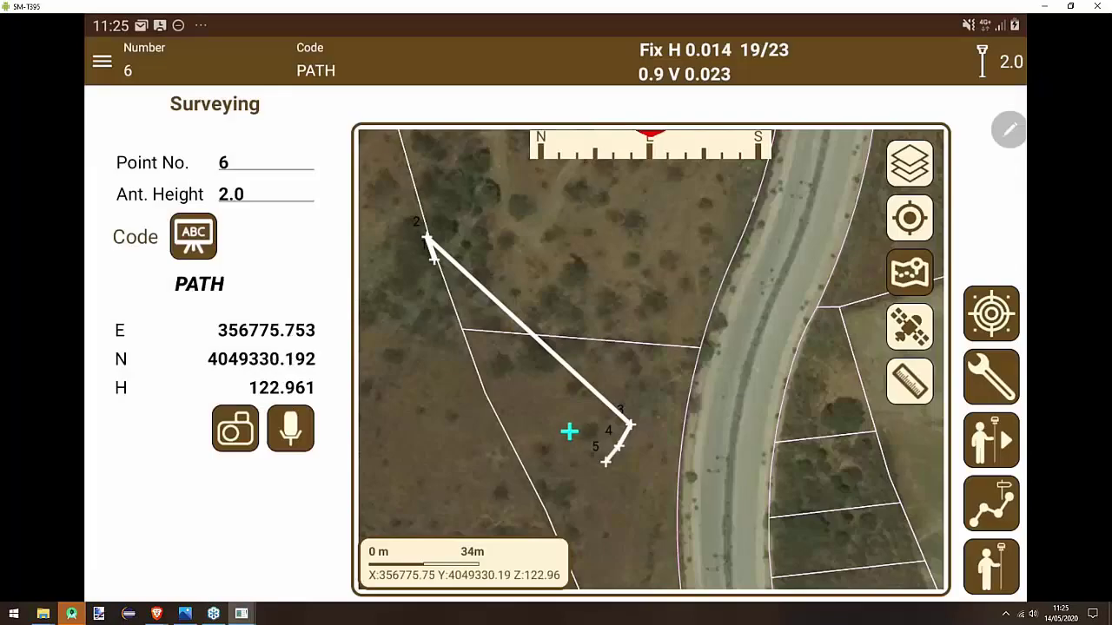
left_click(909, 164)
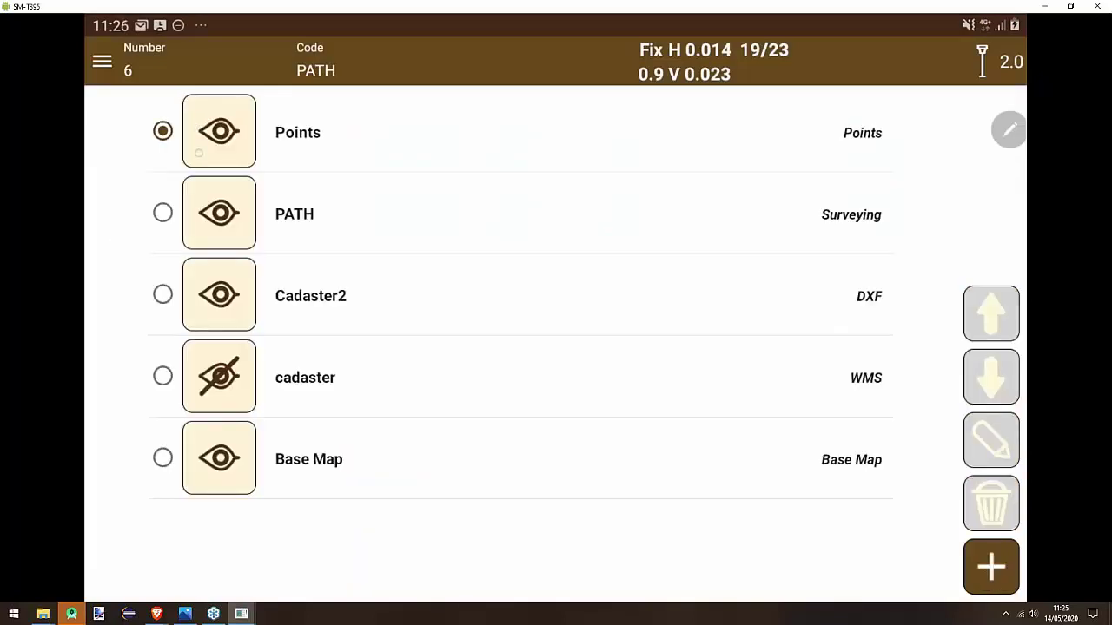
left_click(164, 213)
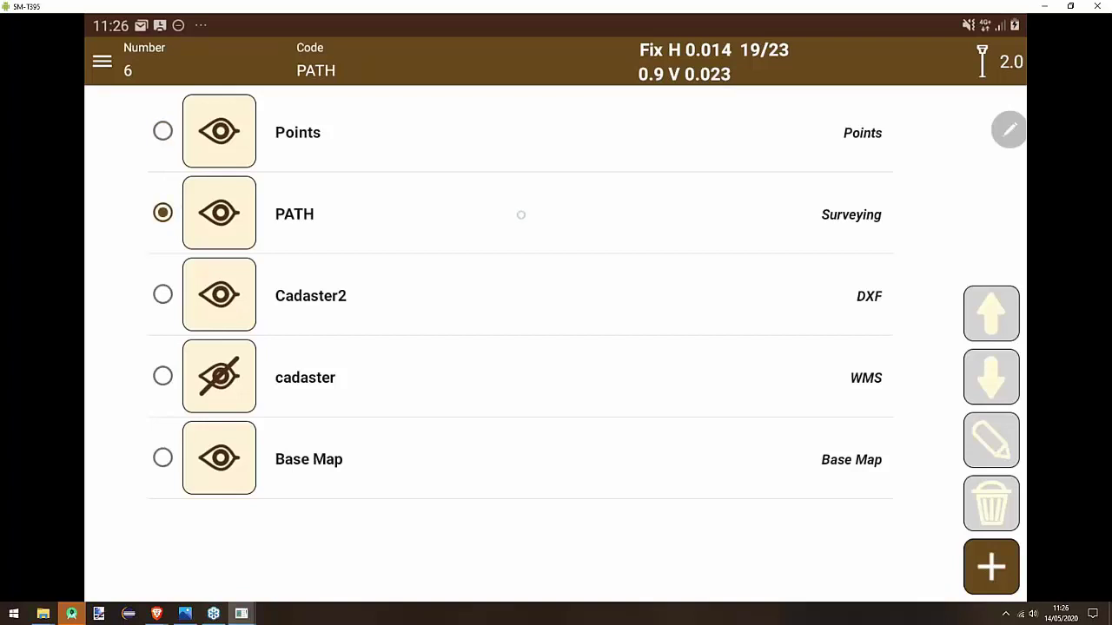
left_click(516, 214)
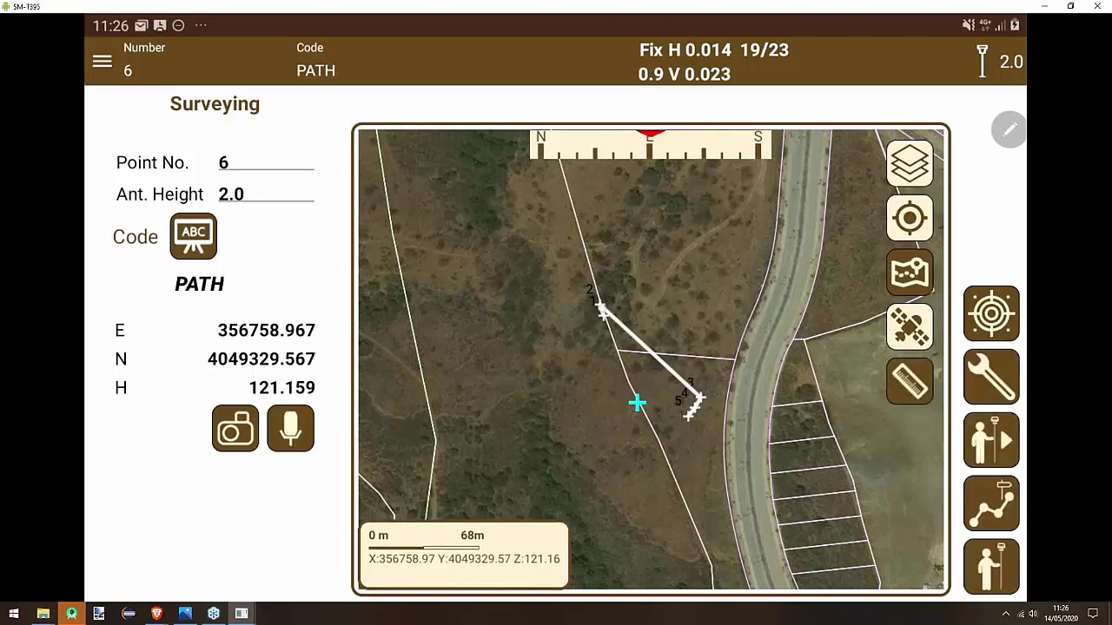
- Measure with the ruler from point 2 to point 5, then cancel the Intersections dialog and open the main menu
left_click(601, 307)
left_click(690, 417)
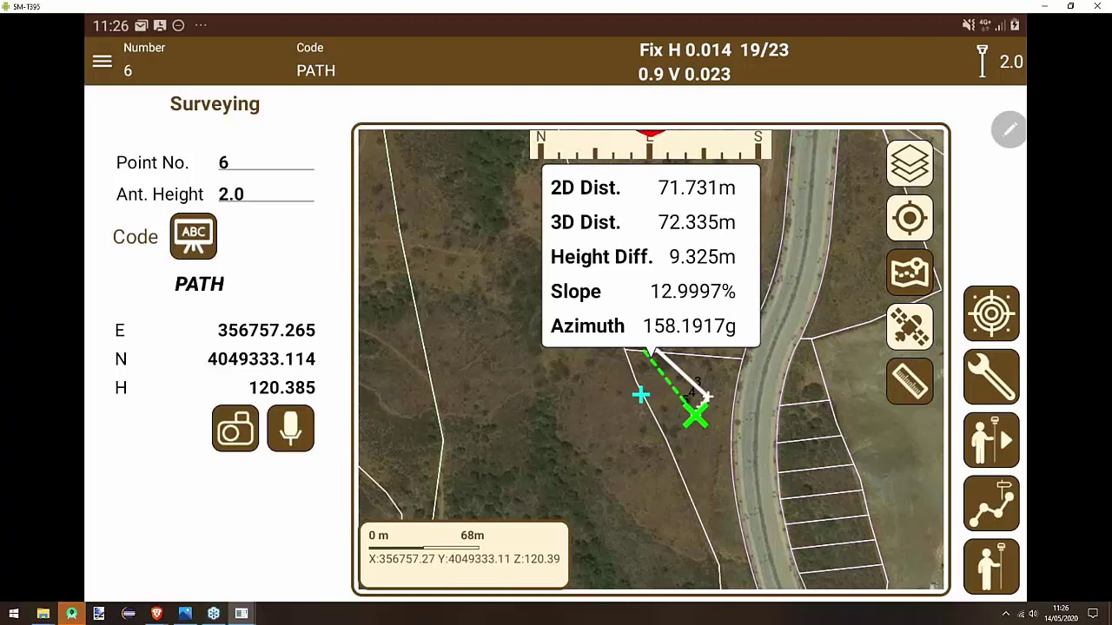
left_click(909, 381)
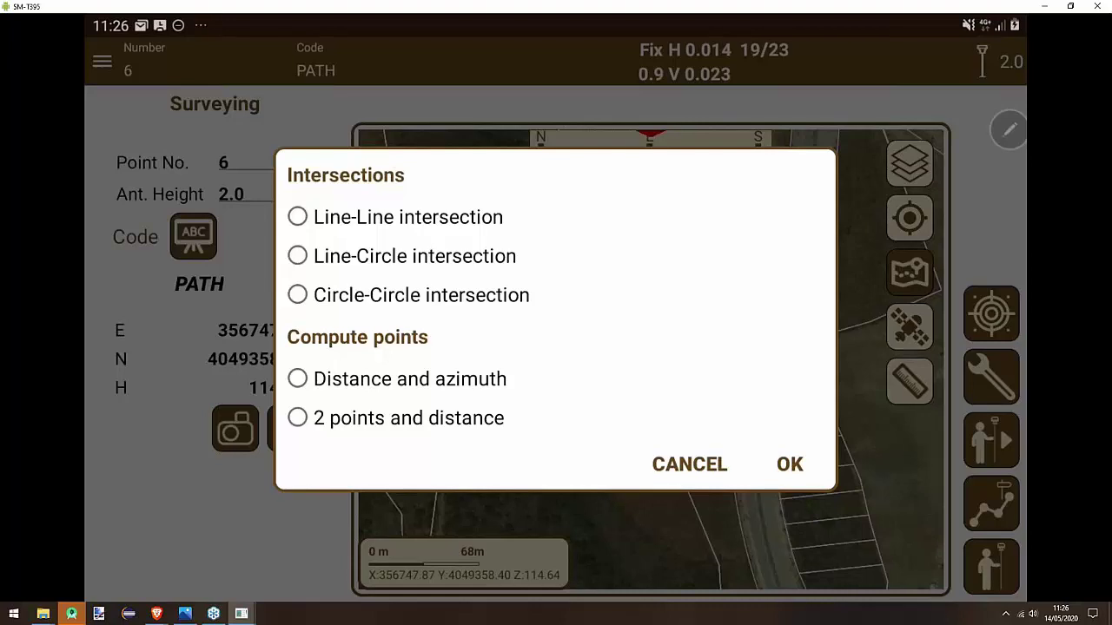
left_click(690, 464)
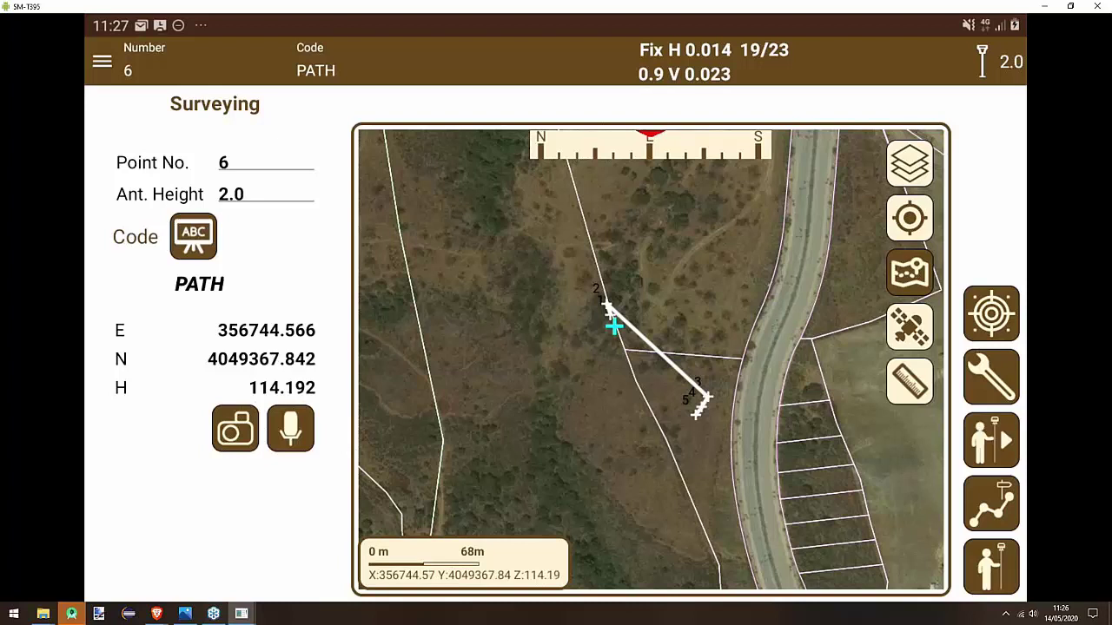
left_click(101, 61)
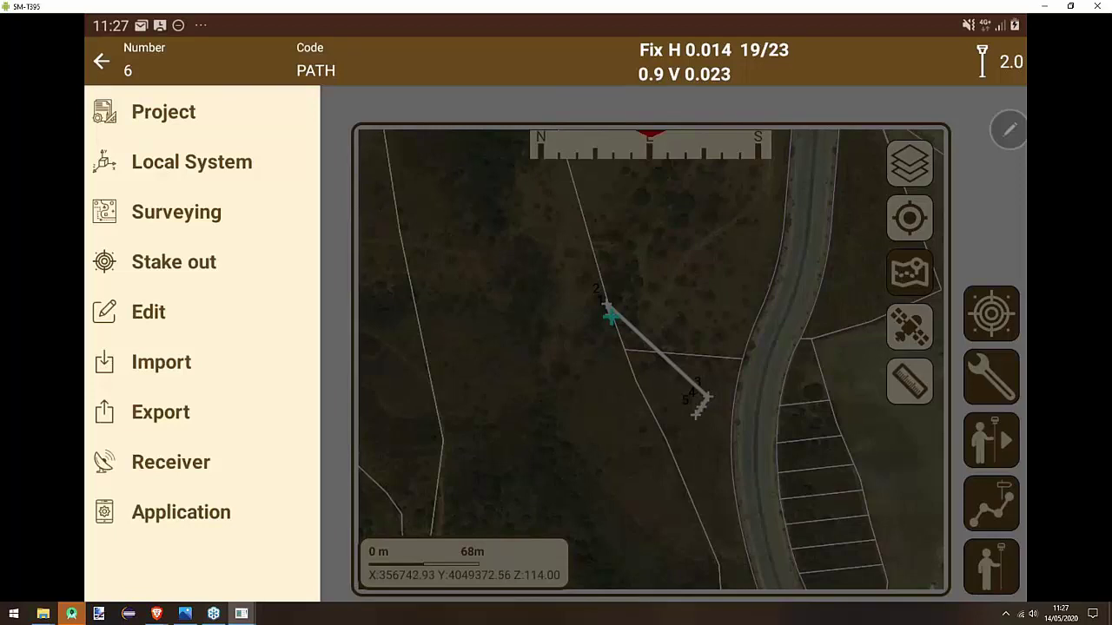
- Open the stored webinar project through Project > Open
left_click(187, 265)
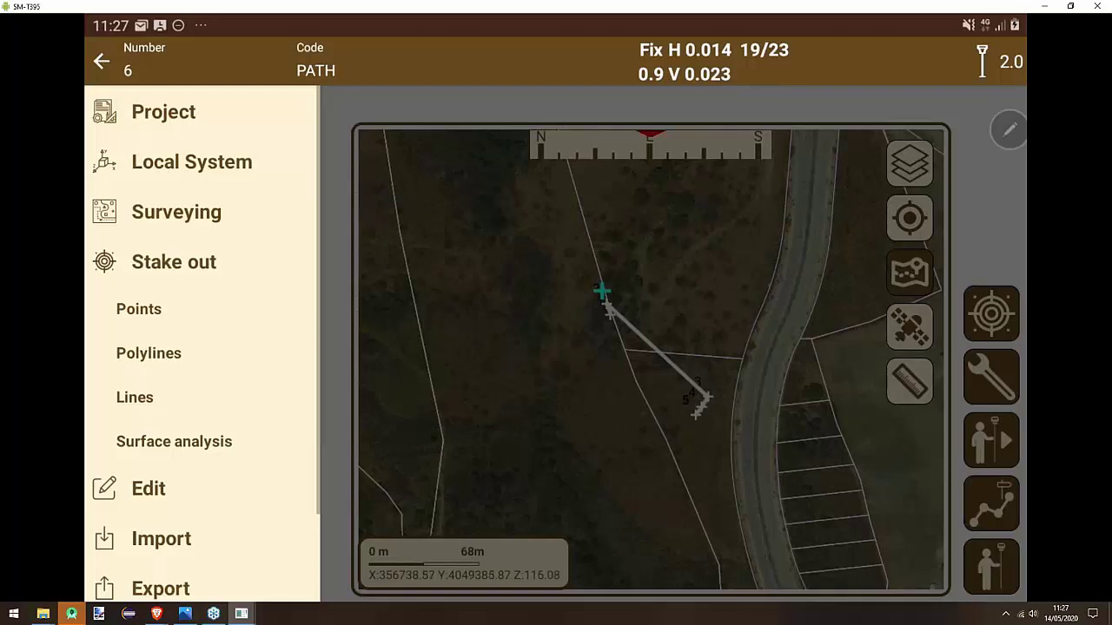
left_click(741, 358)
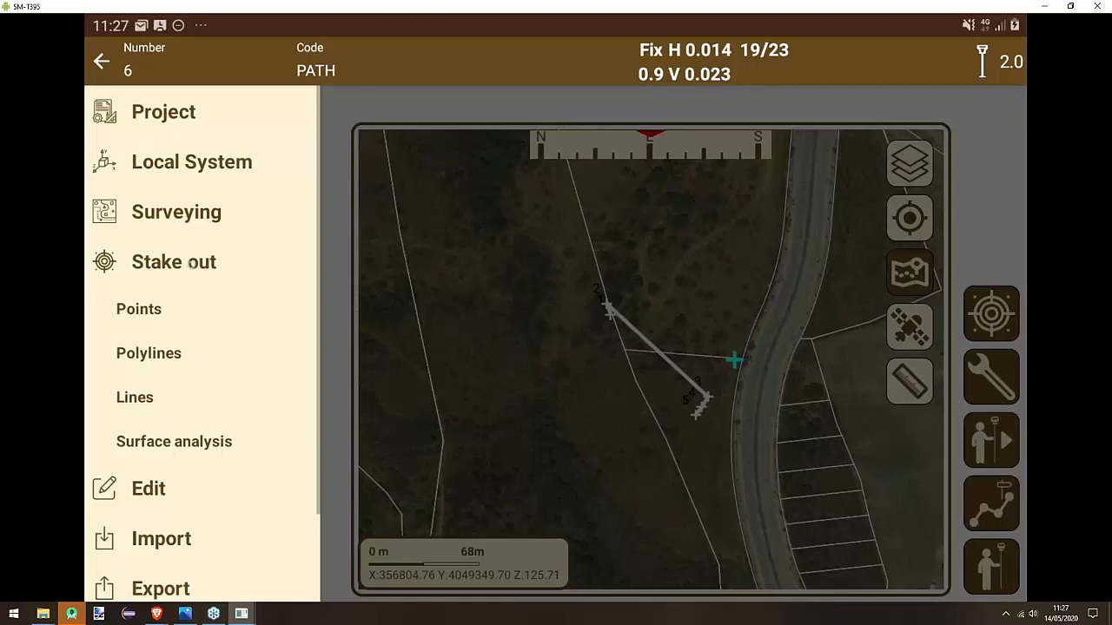
left_click(163, 113)
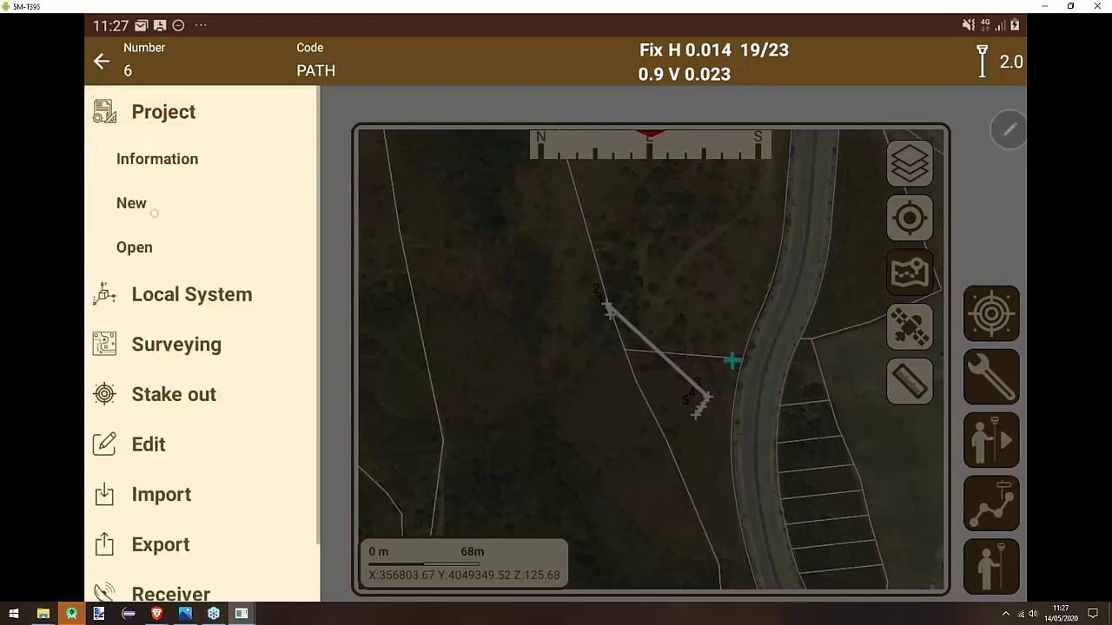
left_click(141, 240)
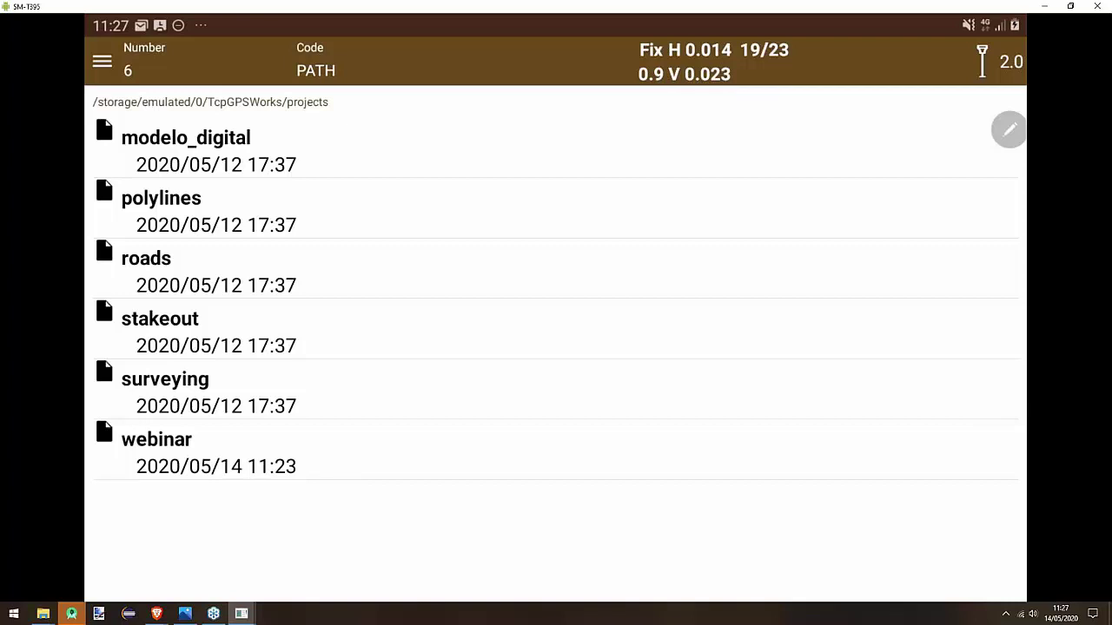
left_click(209, 452)
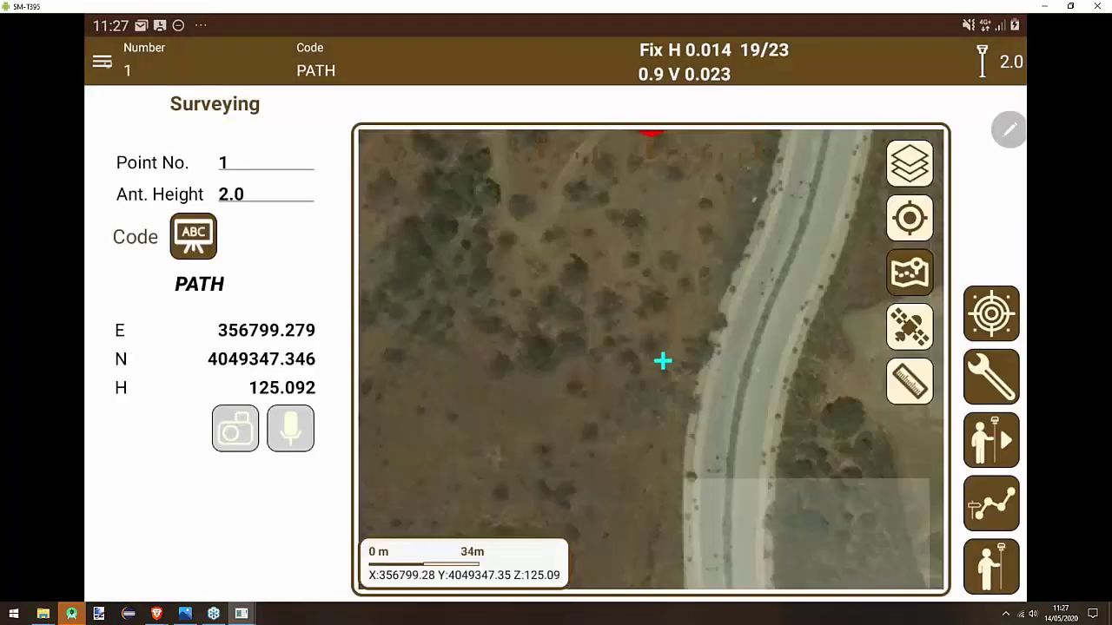
- Open the stakeout project through Project > Open, then return to the main menu
left_click(102, 61)
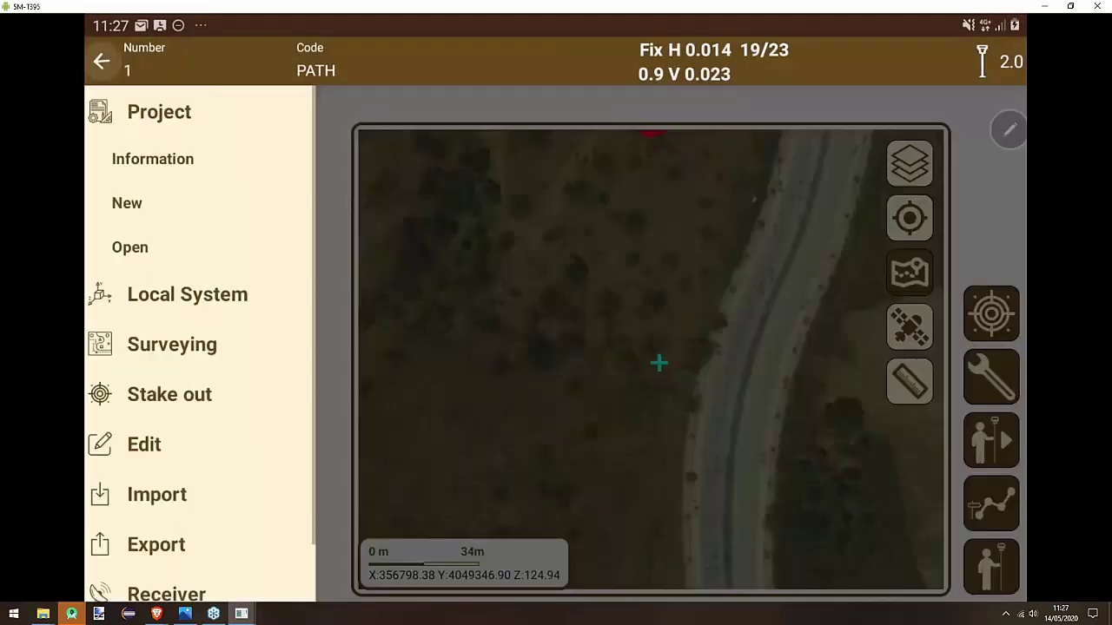
left_click(159, 131)
left_click(143, 242)
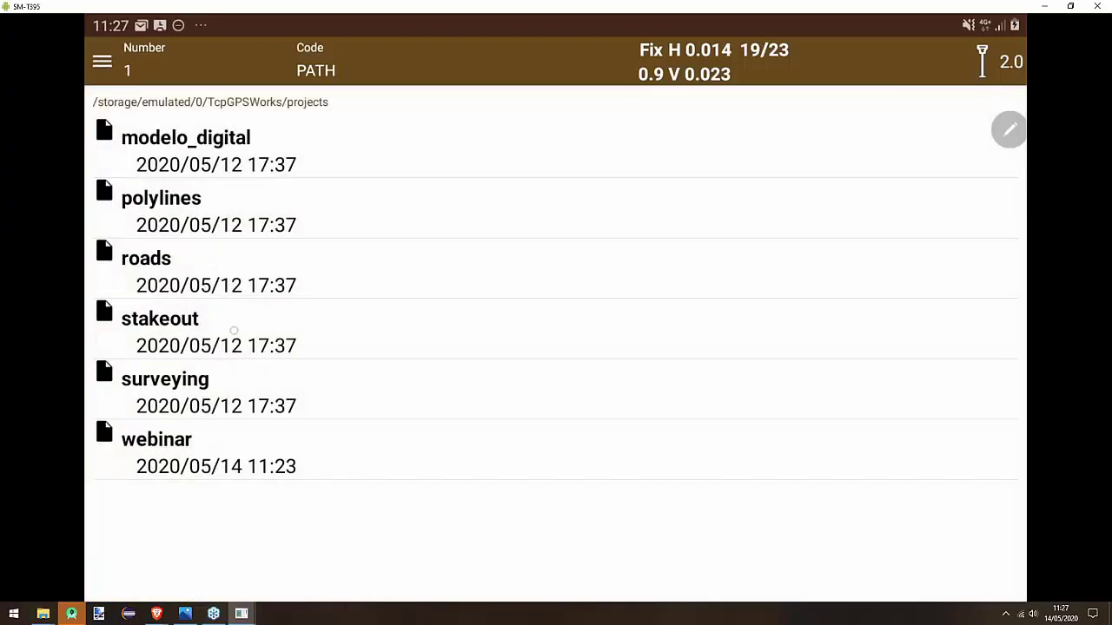
left_click(240, 342)
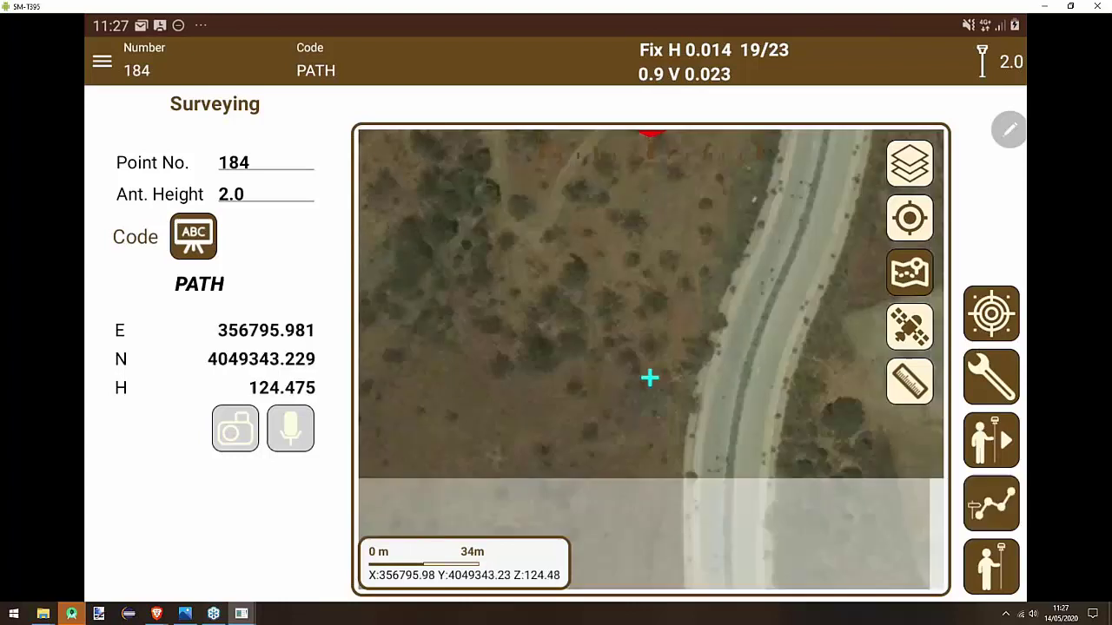
left_click(102, 61)
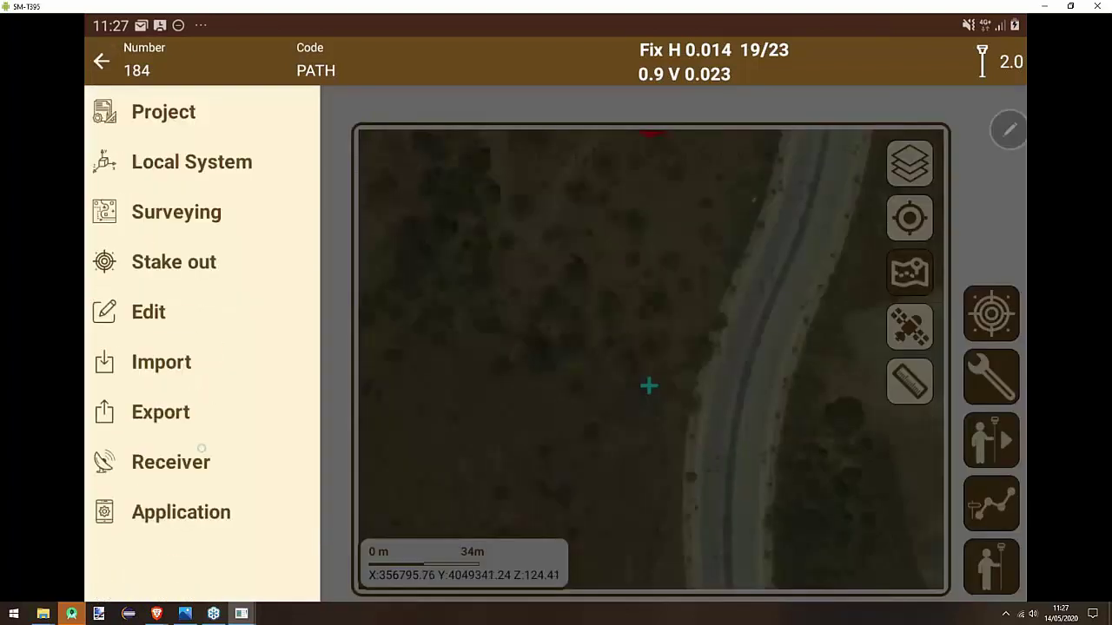
- Connect the simulated receiver using sim_lamps_x2.pun from Examples2020/Stakeout
left_click(184, 473)
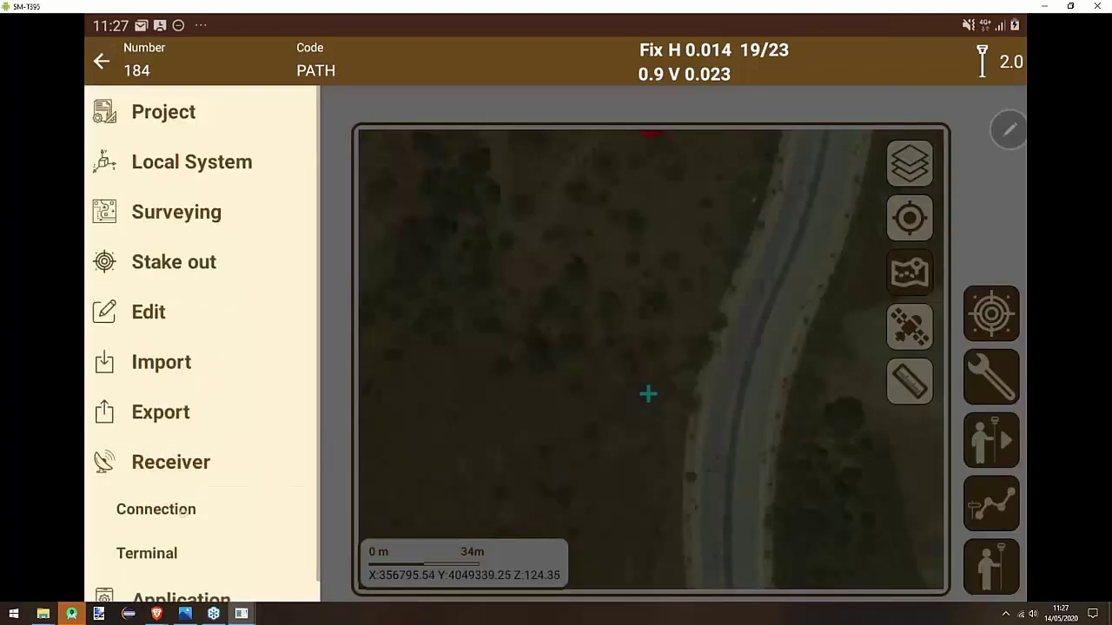
left_click(156, 510)
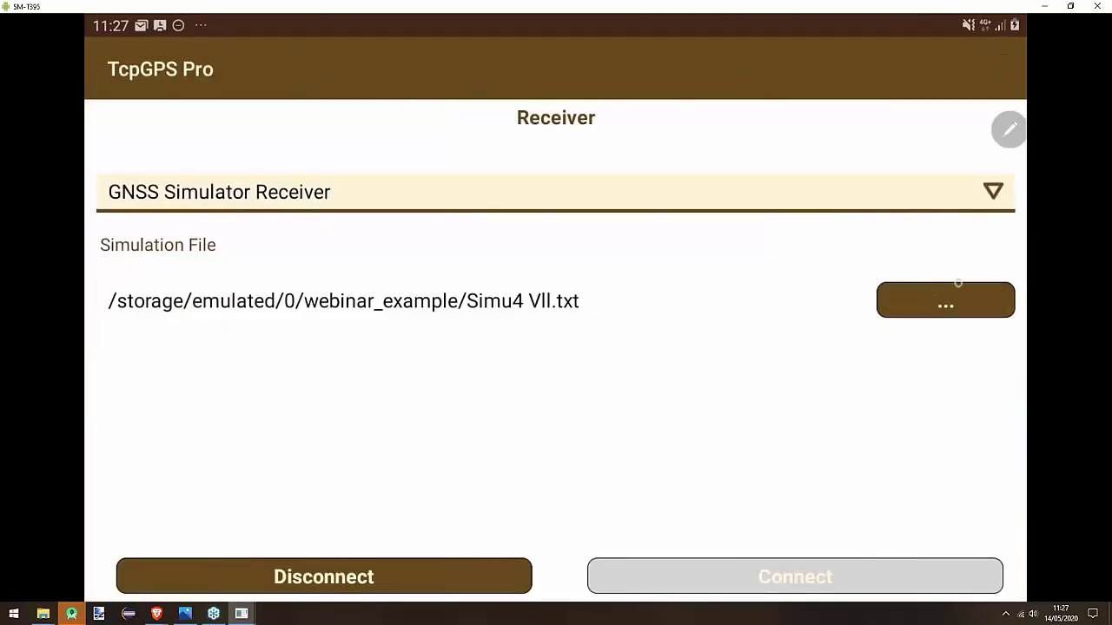
left_click(945, 299)
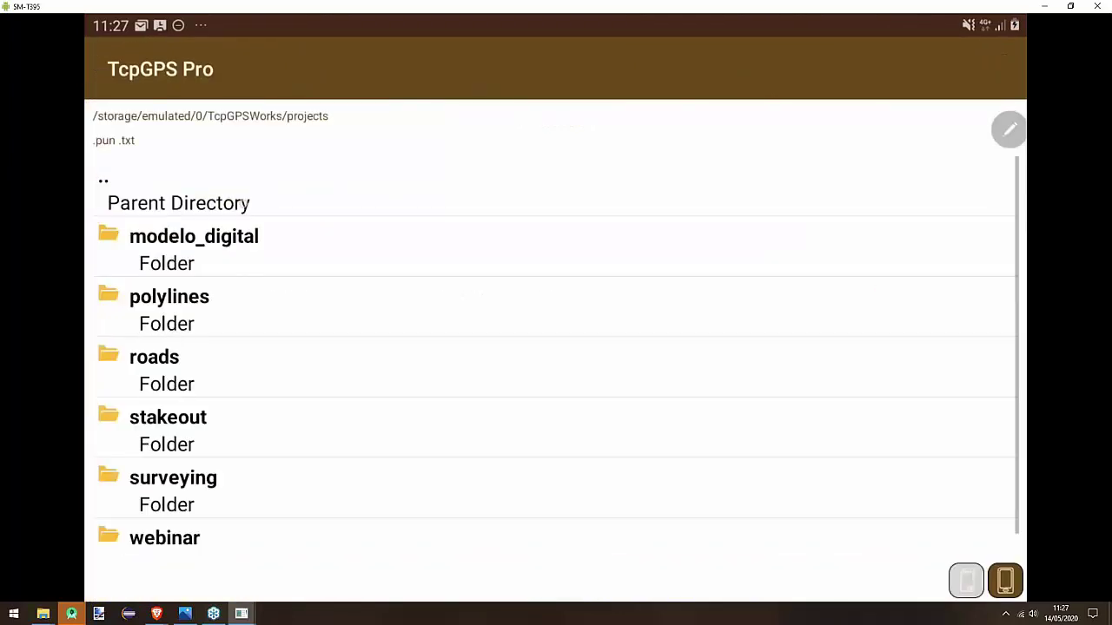
left_click(178, 202)
left_click(178, 202)
scroll(556, 356, "down", 5)
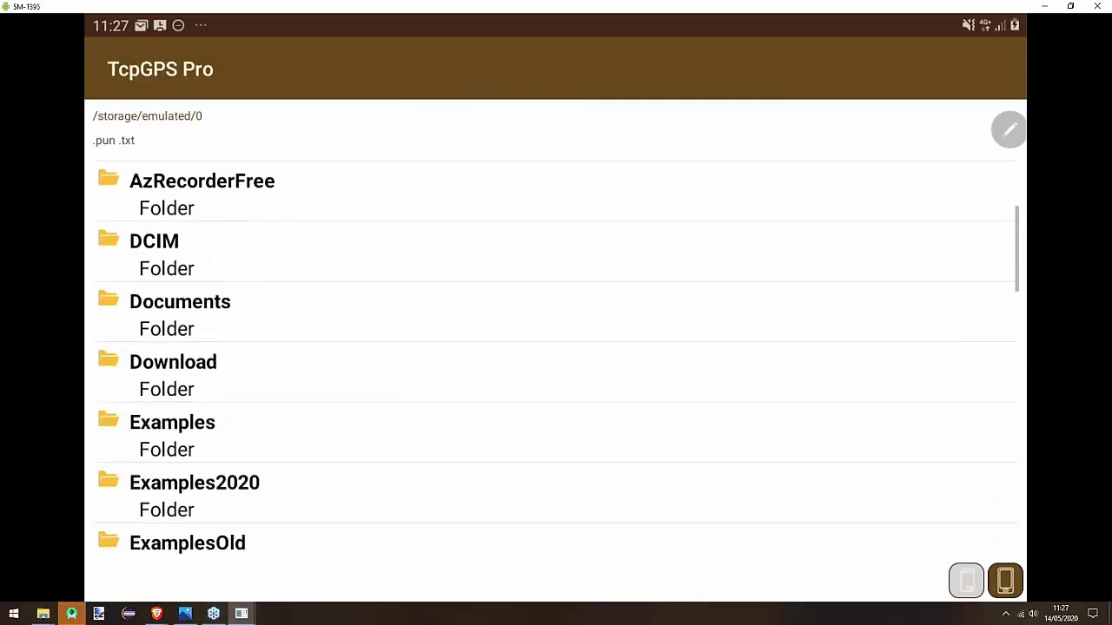
scroll(556, 356, "down", 1)
left_click(284, 419)
scroll(556, 356, "down", 1)
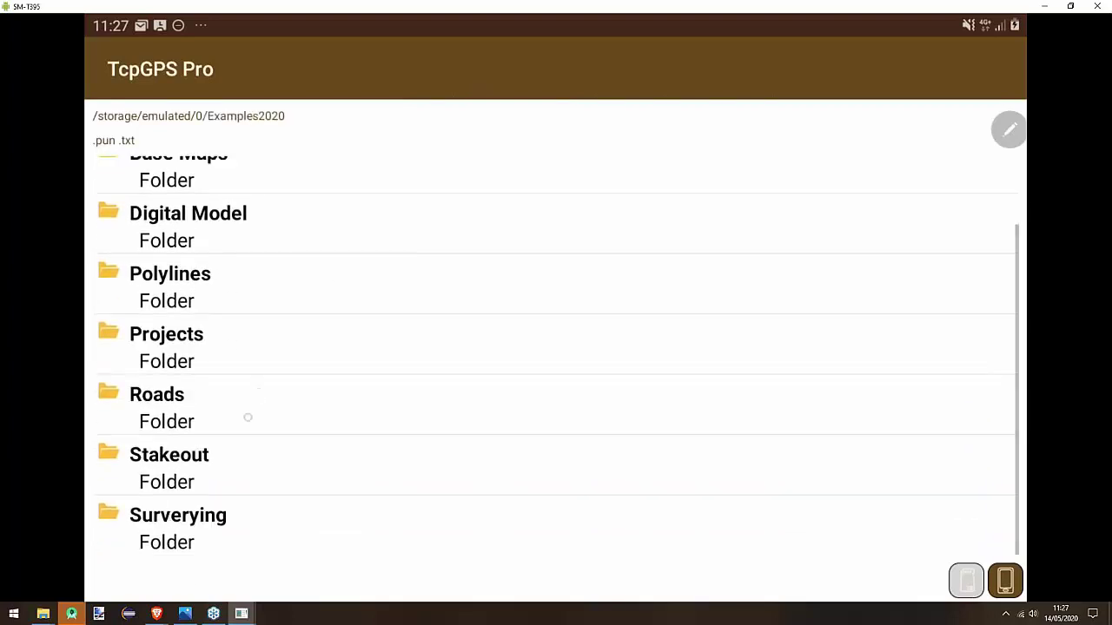
left_click(239, 469)
left_click(304, 320)
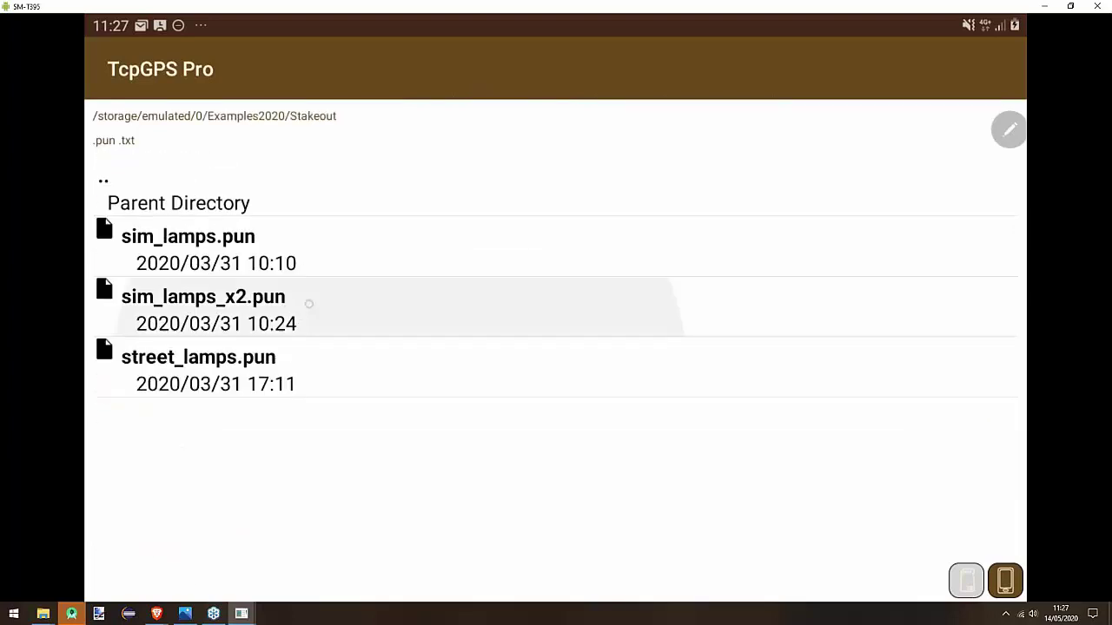
left_click(795, 577)
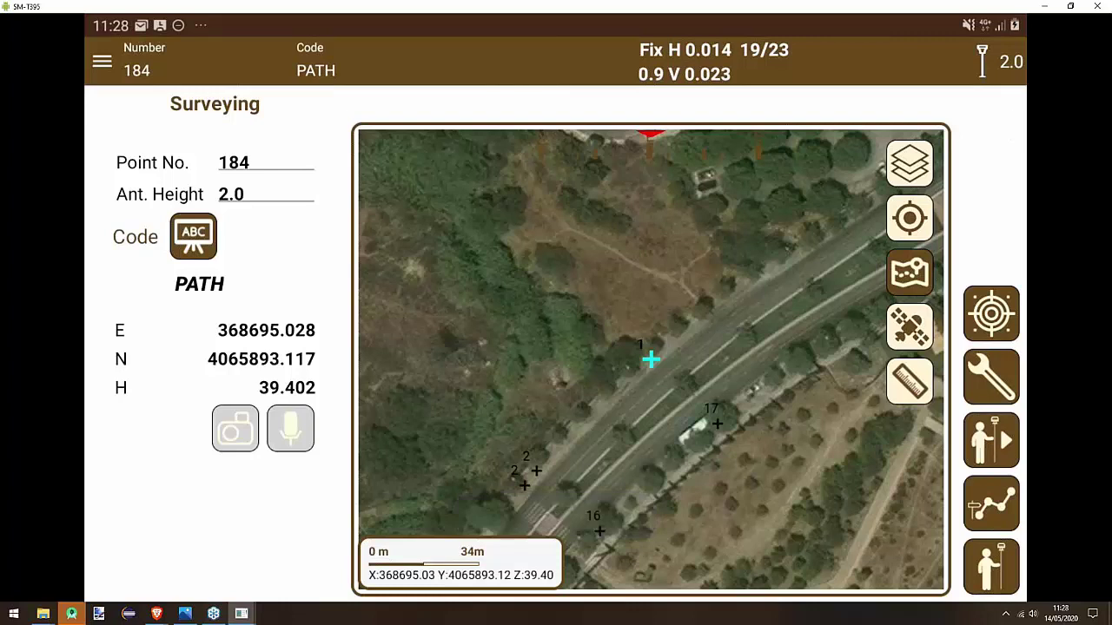
- Zoom out and replace the satellite imagery with a plain vector base map
scroll(651, 360, "down", 3)
left_click_drag(608, 434, 668, 287)
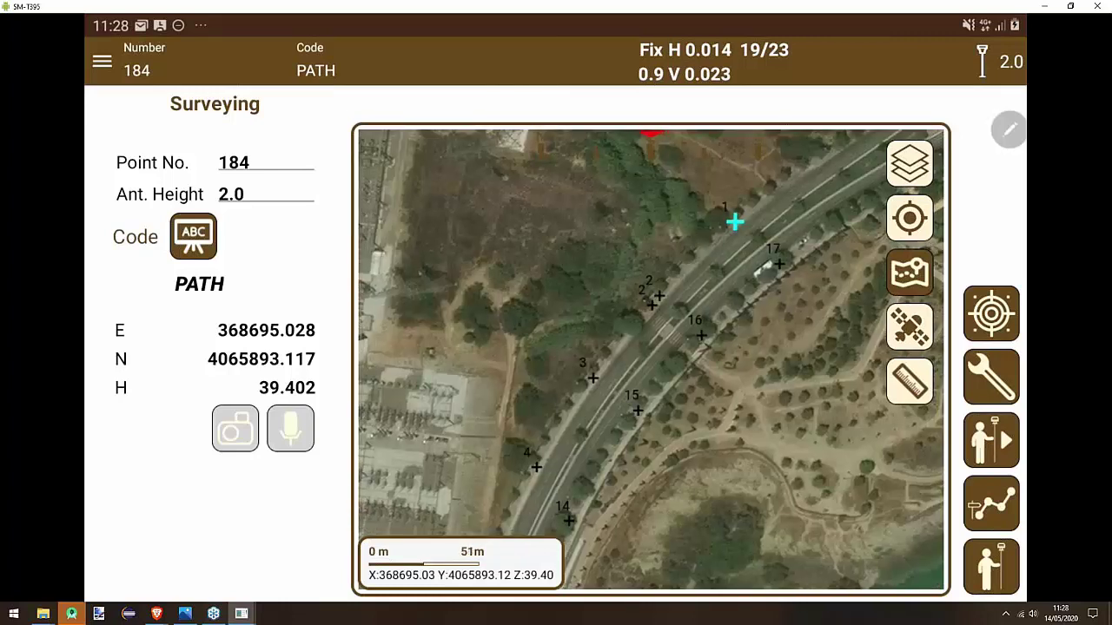
left_click(909, 326)
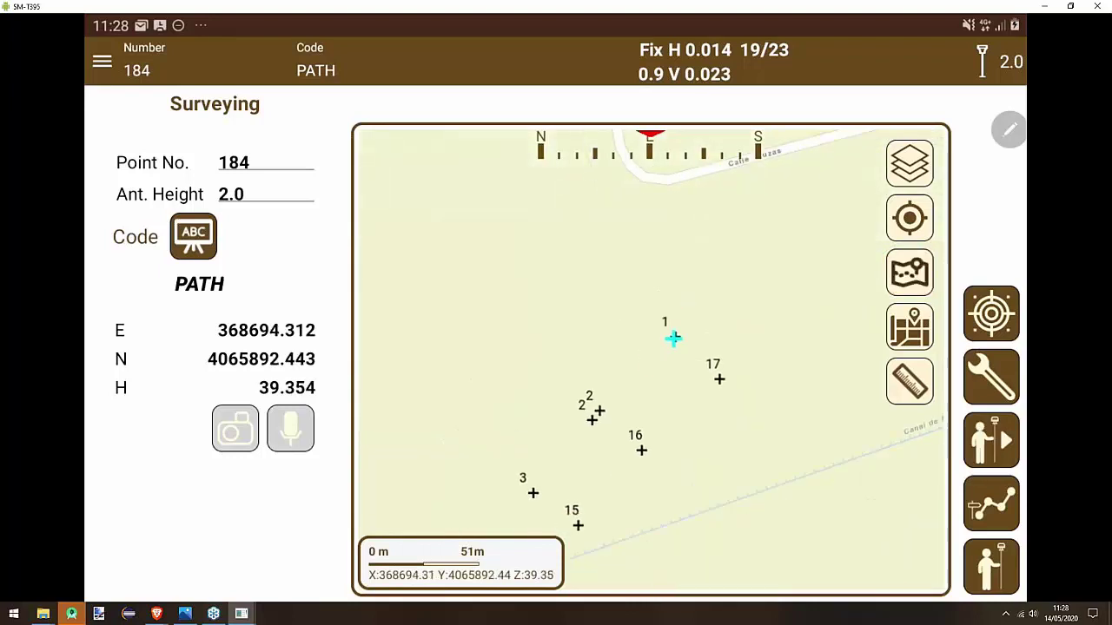
- Start staking out points via Stake out > Points, targeting Point 1
left_click(101, 61)
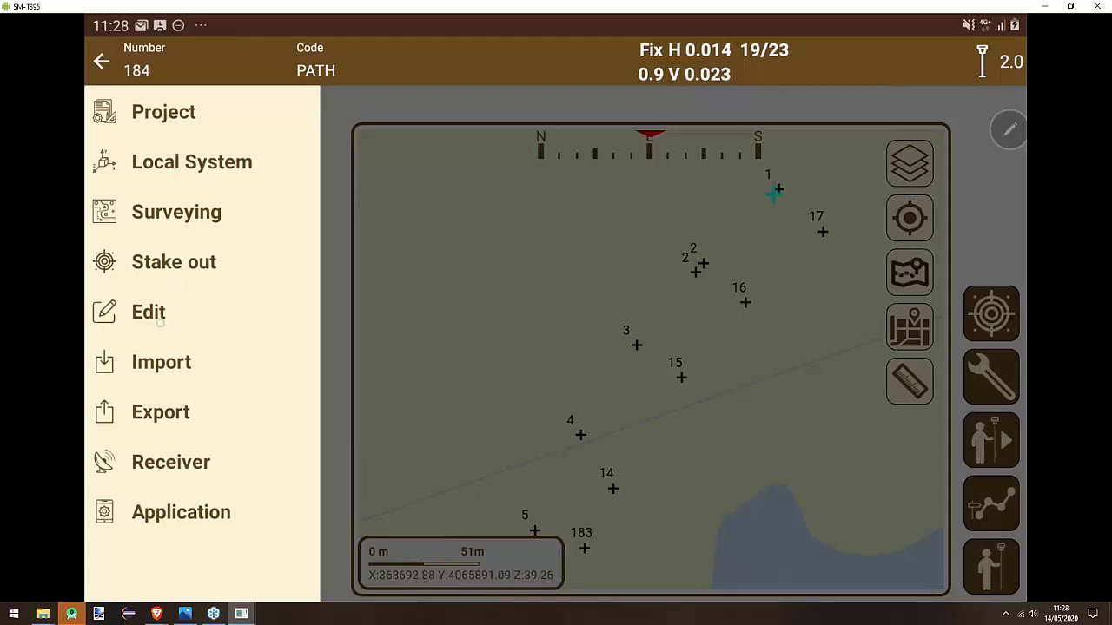
left_click(172, 271)
left_click(174, 309)
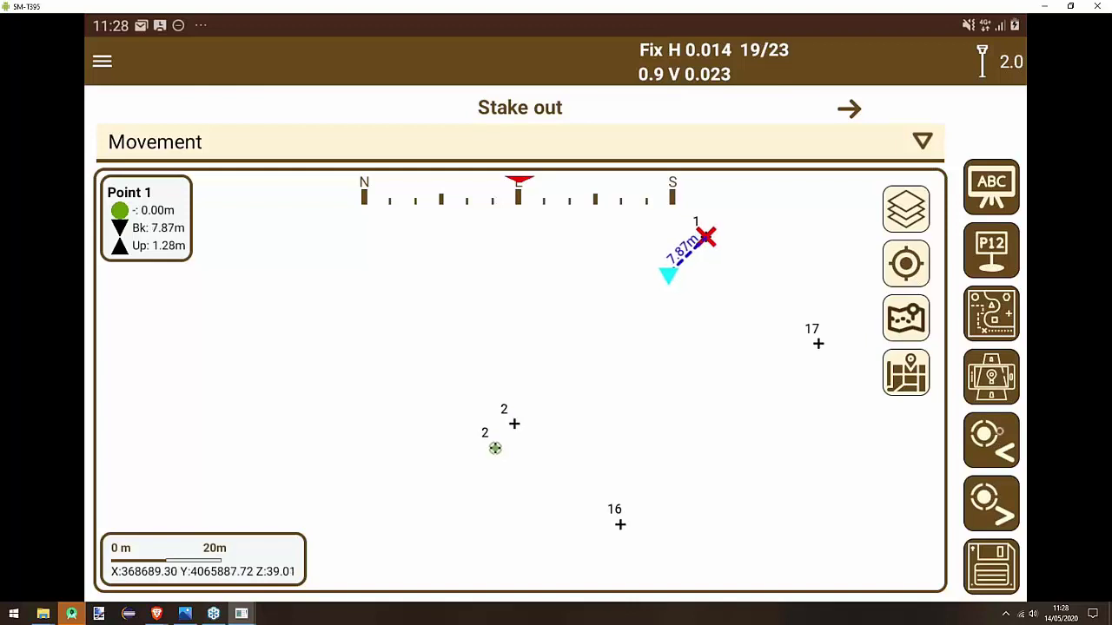
- Target Point 2, keep Movement orientation, and show compass guidance toward it
left_click(998, 504)
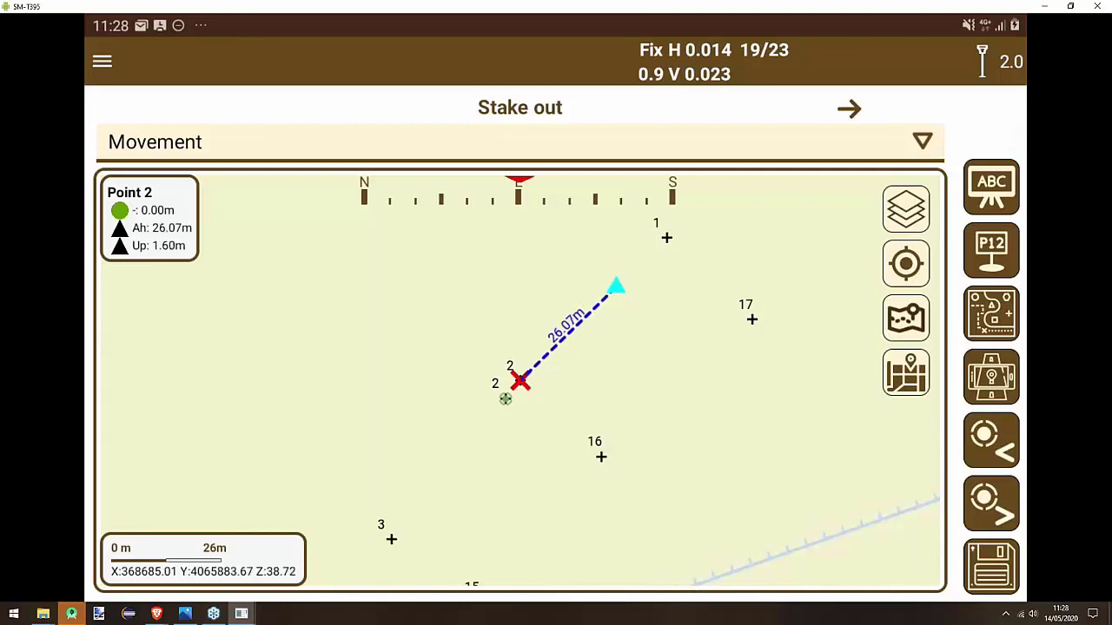
left_click(309, 139)
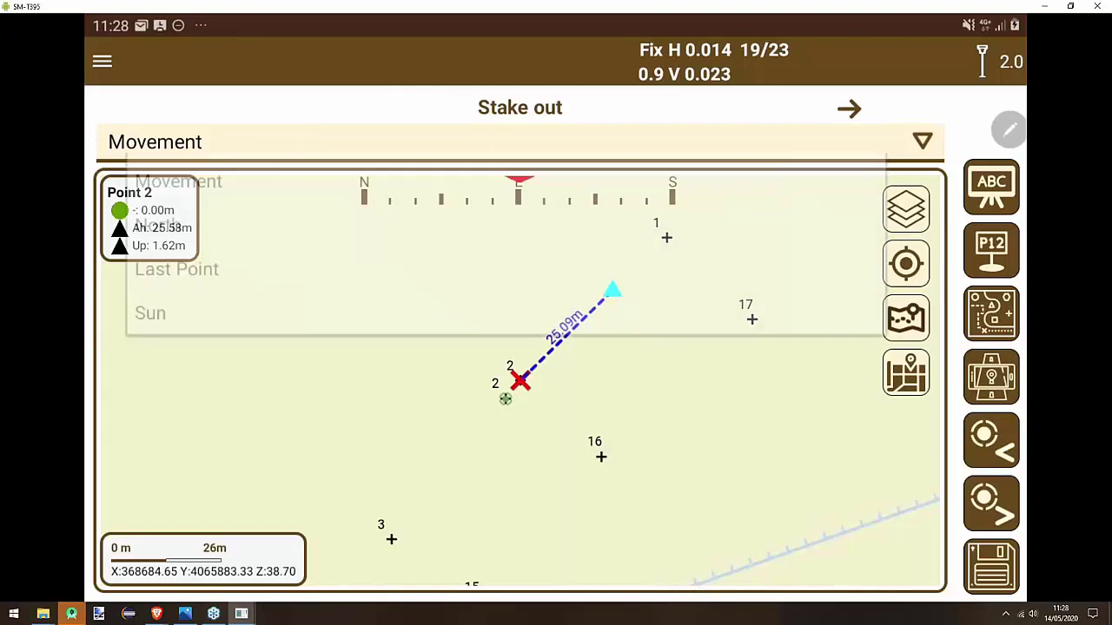
left_click(226, 184)
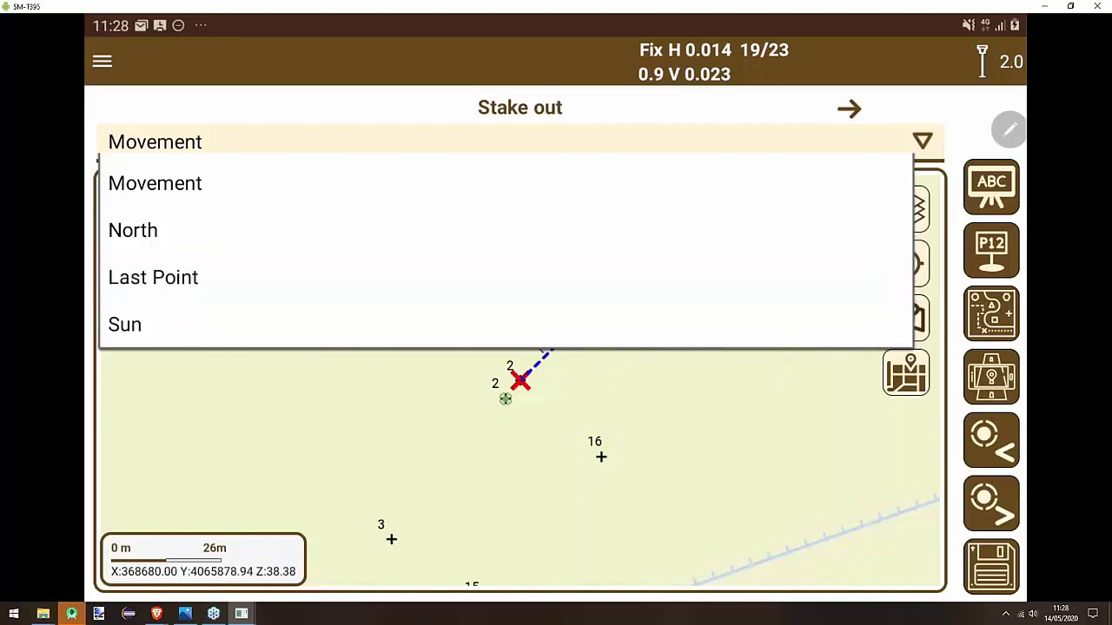
left_click(761, 110)
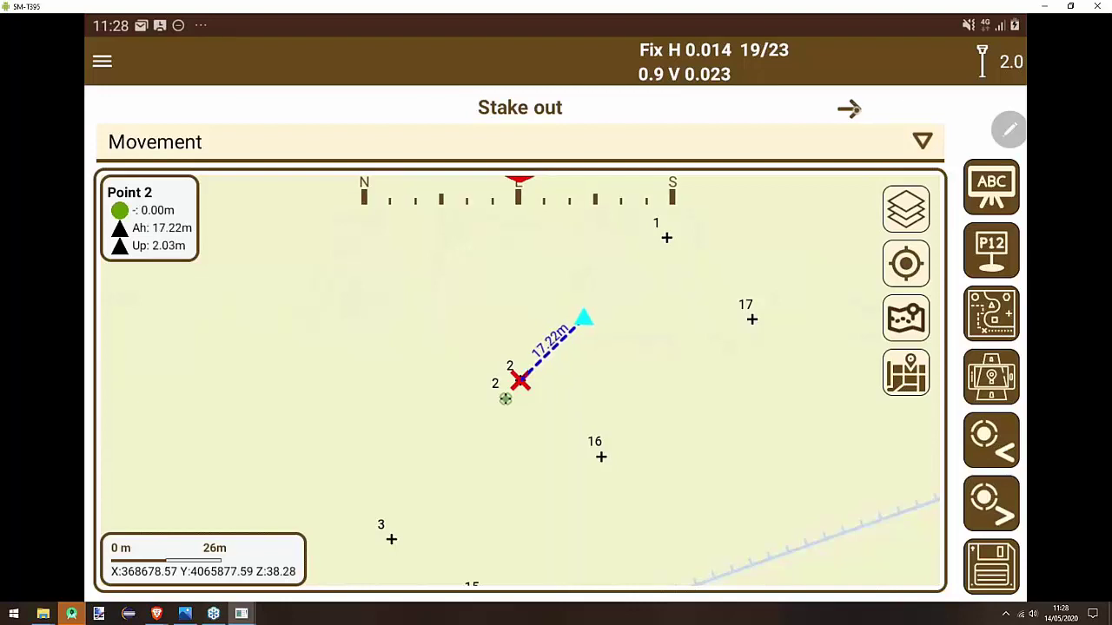
left_click(850, 108)
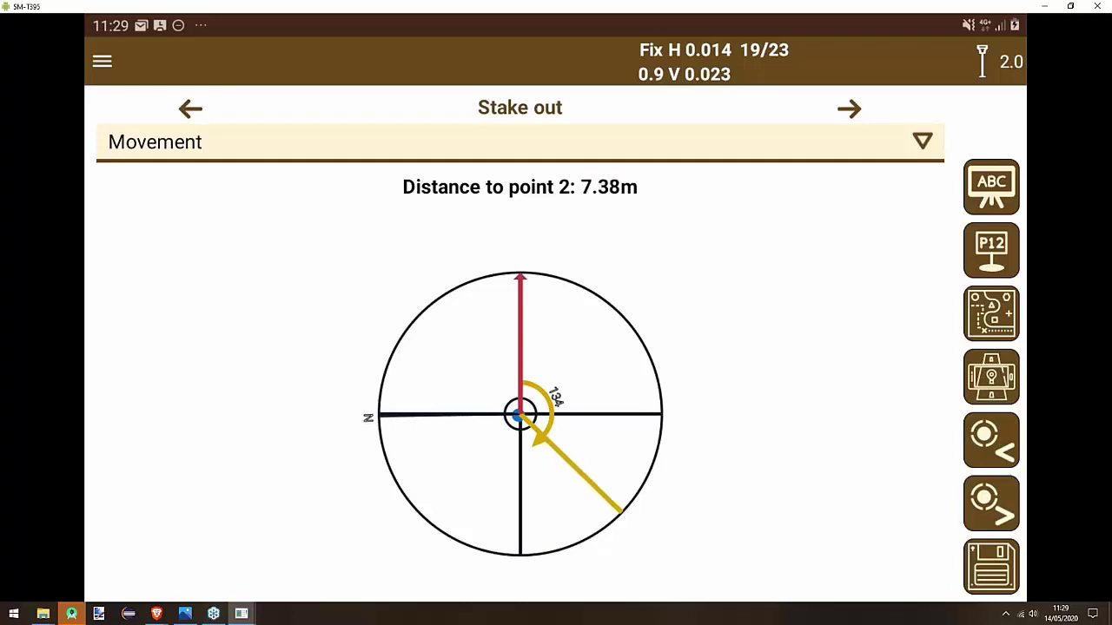
- Switch to the bullseye target view showing Point 2 reached within 0.25 m
left_click(849, 108)
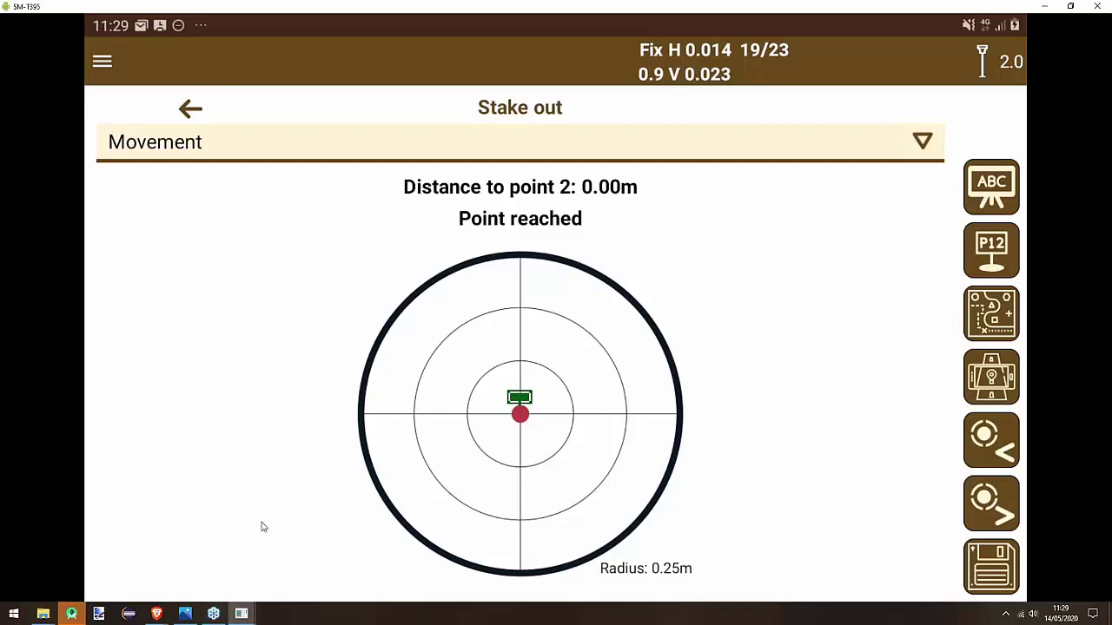
- Restore the Photos window showing Screenshot_20180606-100021.png with the PK chainage labels
mouse_move(191, 620)
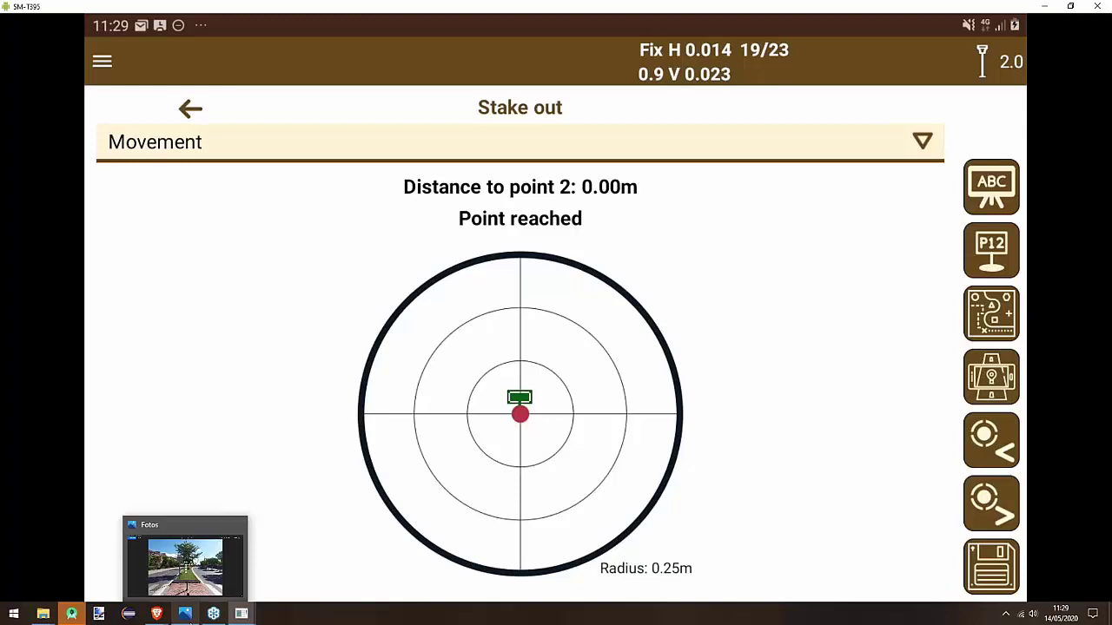
left_click(185, 564)
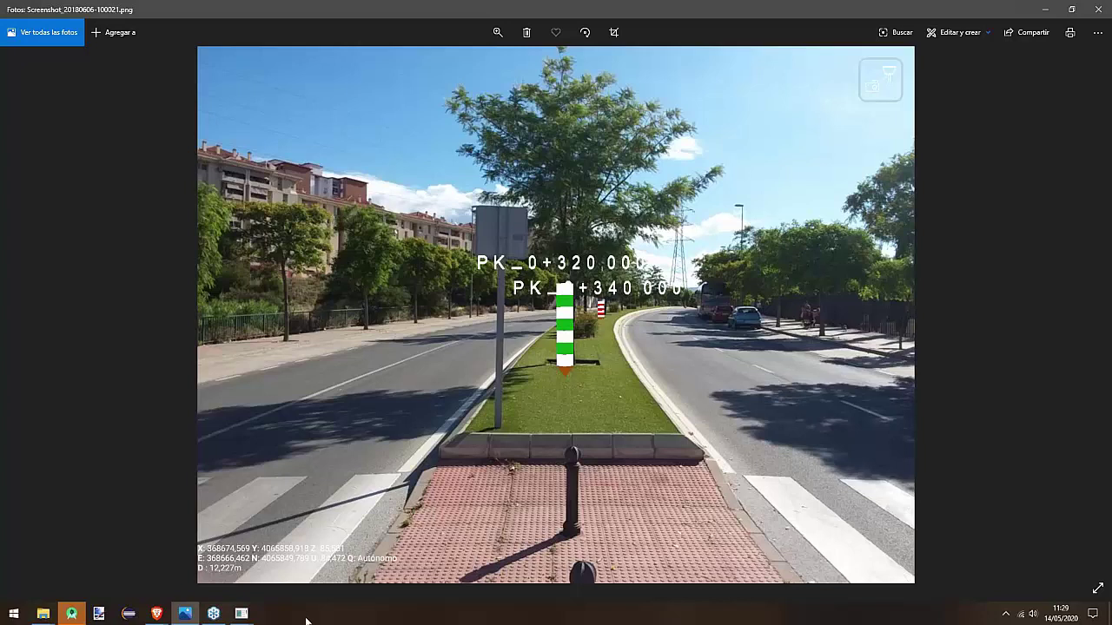
- Return to the mirrored TcpGPS and scroll through the RAW DATA table of stake-out records
left_click(241, 617)
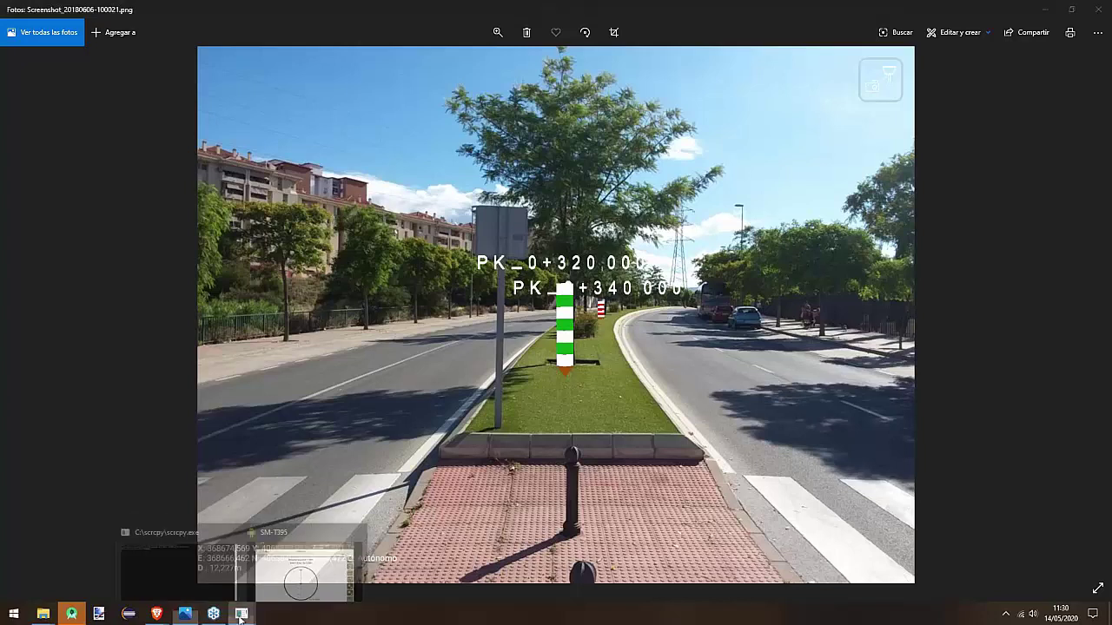
left_click(292, 580)
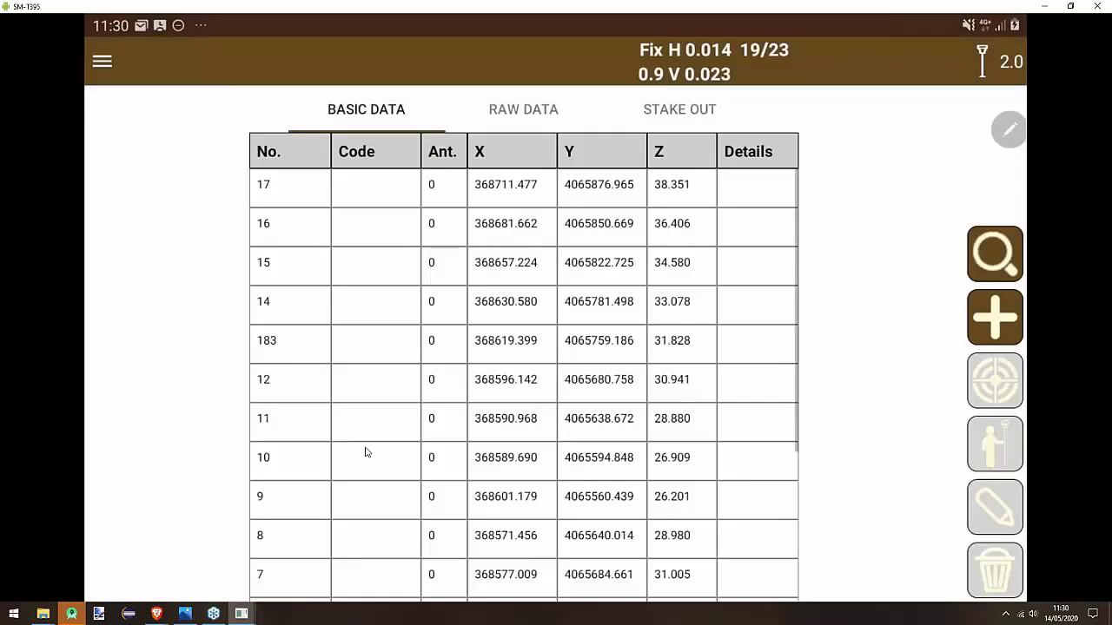
scroll(366, 452, "down", 5)
scroll(365, 452, "up", 5)
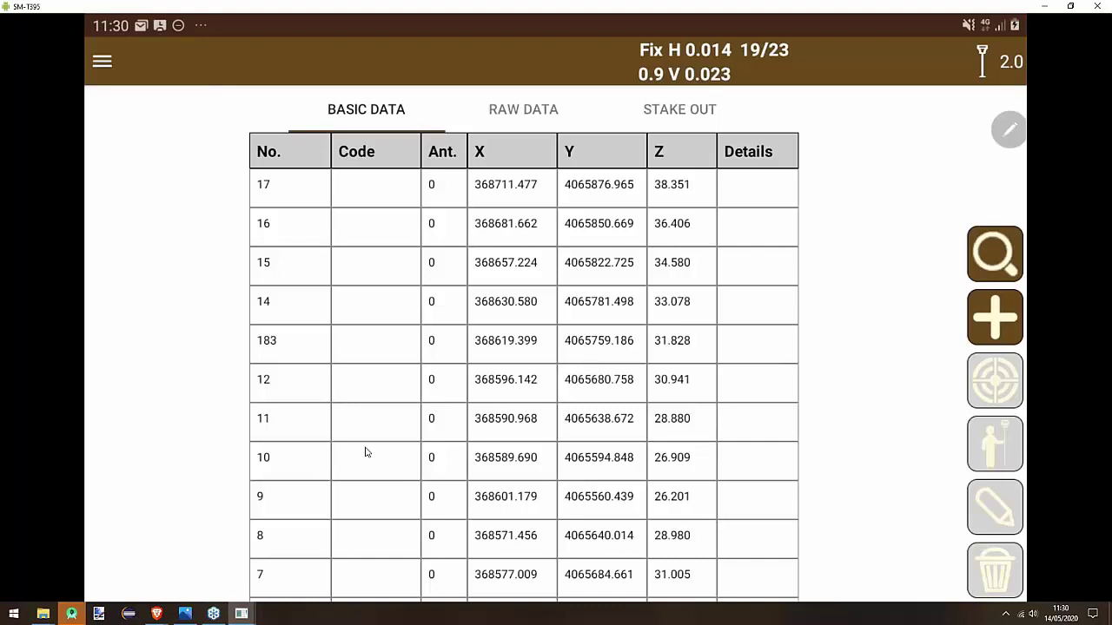
left_click(540, 115)
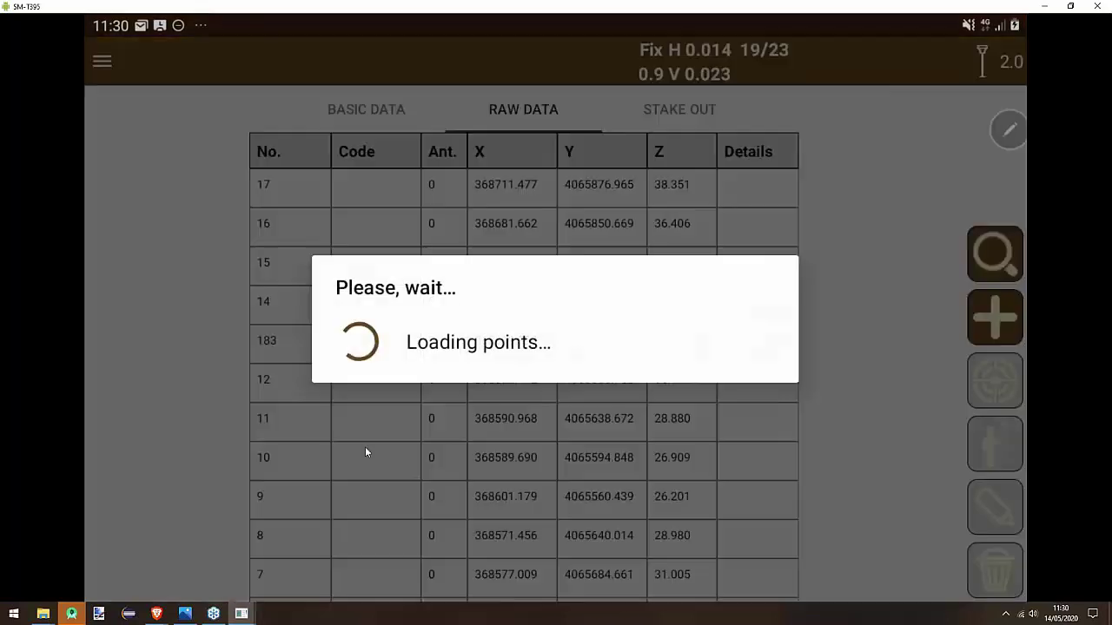
scroll(365, 452, "right", 1)
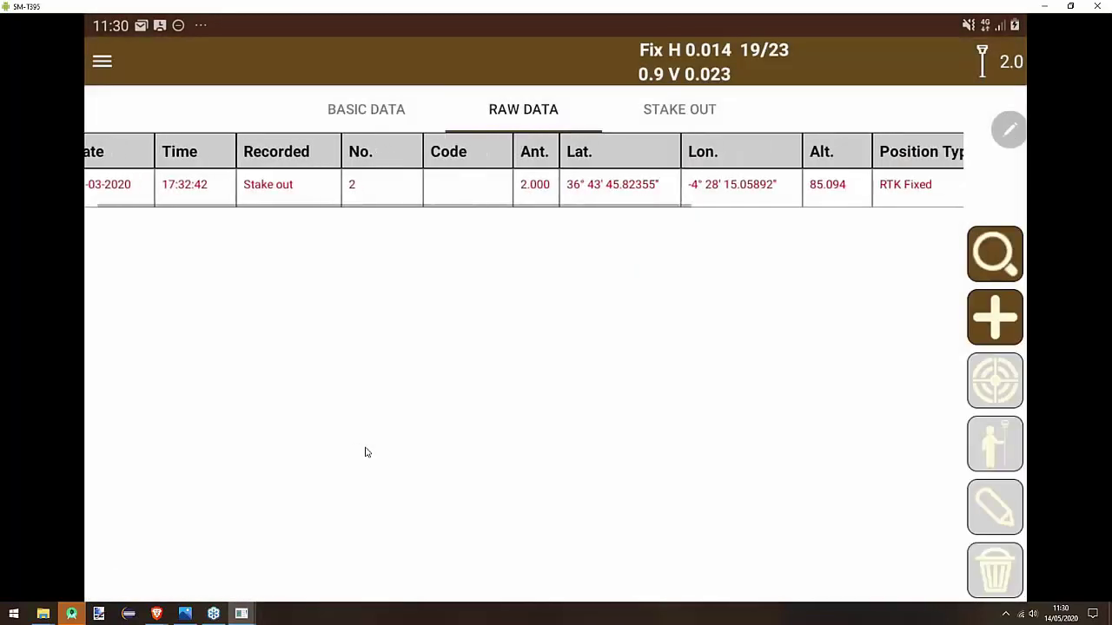
scroll(365, 452, "right", 12)
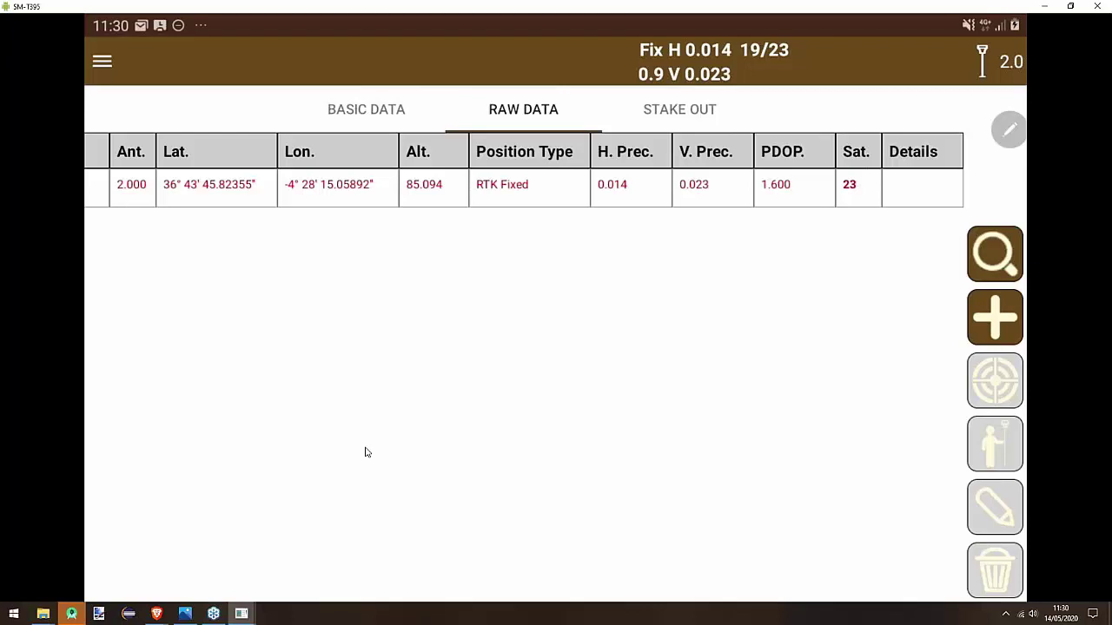
scroll(365, 452, "left", 9)
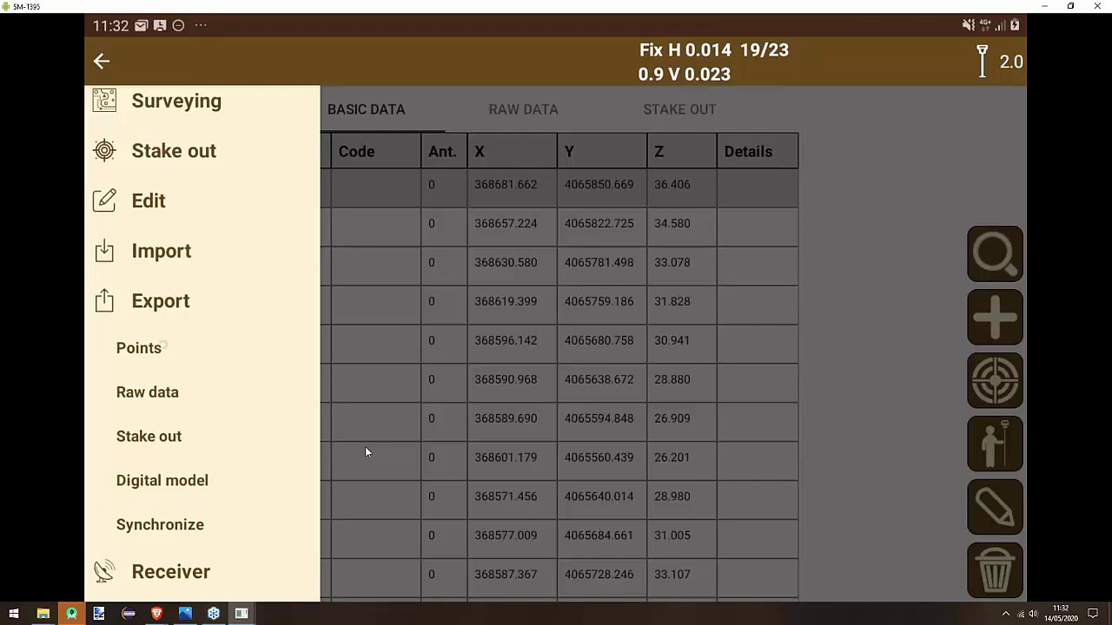
- Open the Export > Points form and review the format list, keeping MDT
left_click(139, 348)
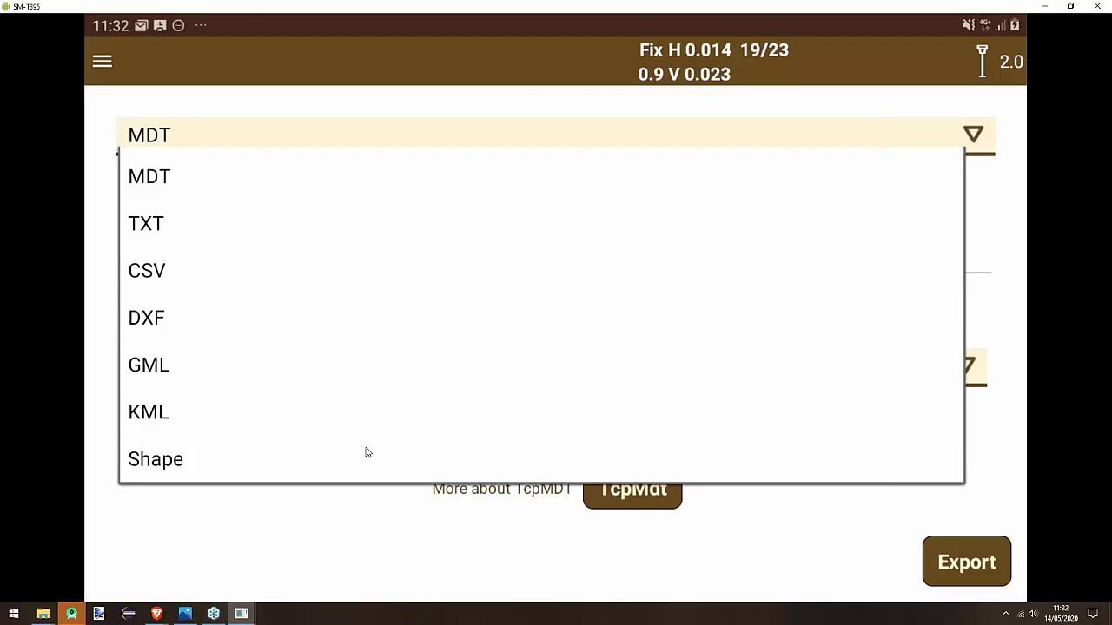
left_click_drag(191, 228, 196, 274)
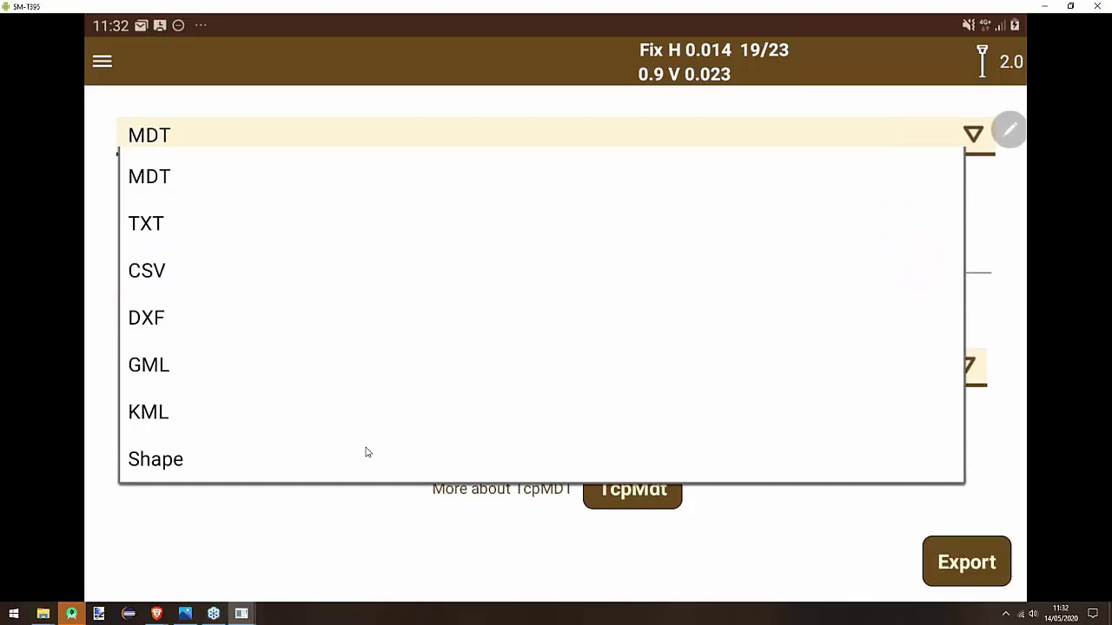
left_click_drag(215, 342, 206, 315)
left_click_drag(179, 374, 185, 421)
left_click(231, 549)
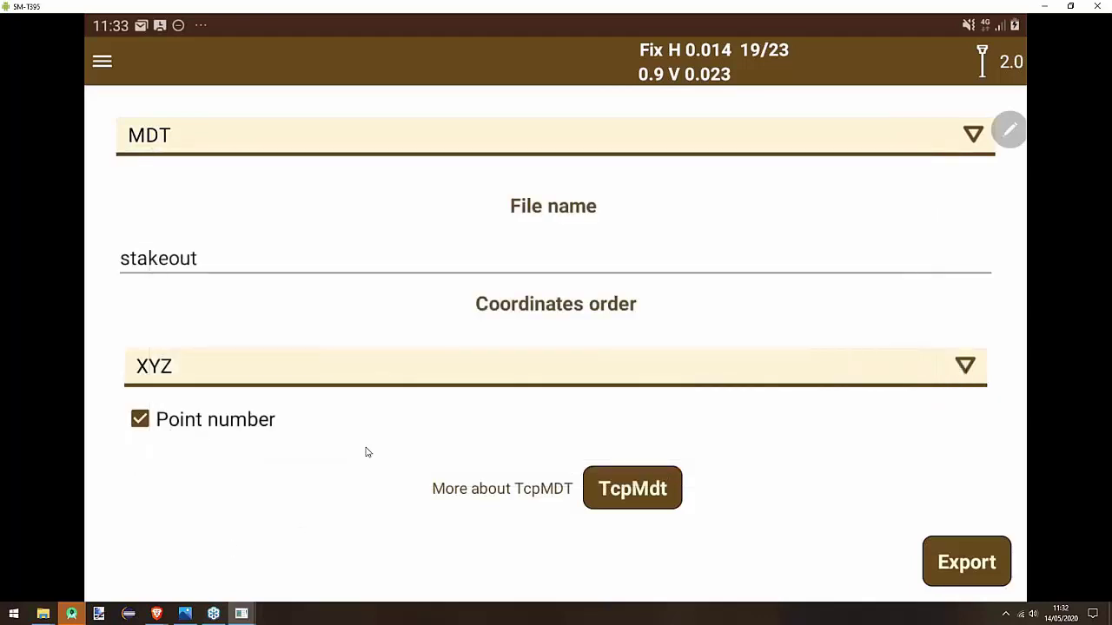
left_click(101, 61)
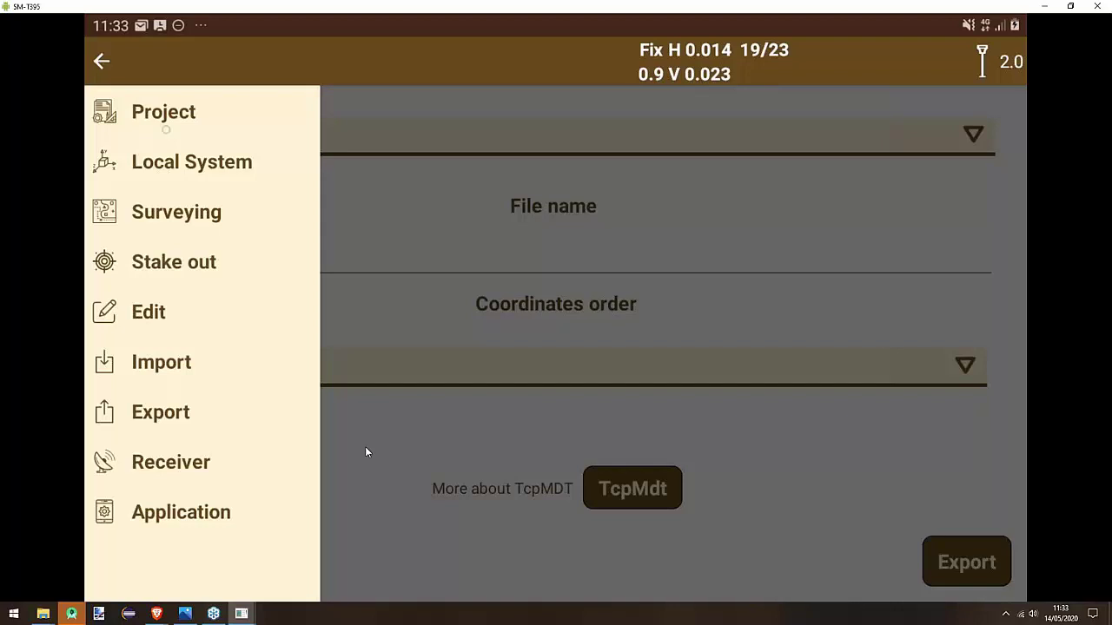
- Open the surveying project, then open the receiver connection settings
left_click(165, 130)
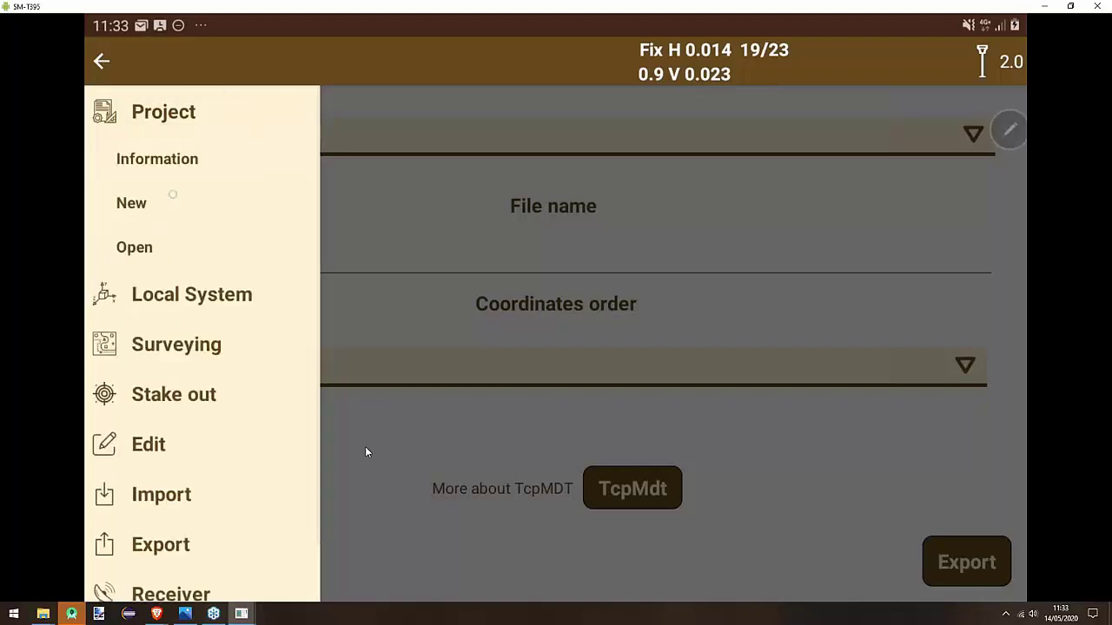
left_click(158, 236)
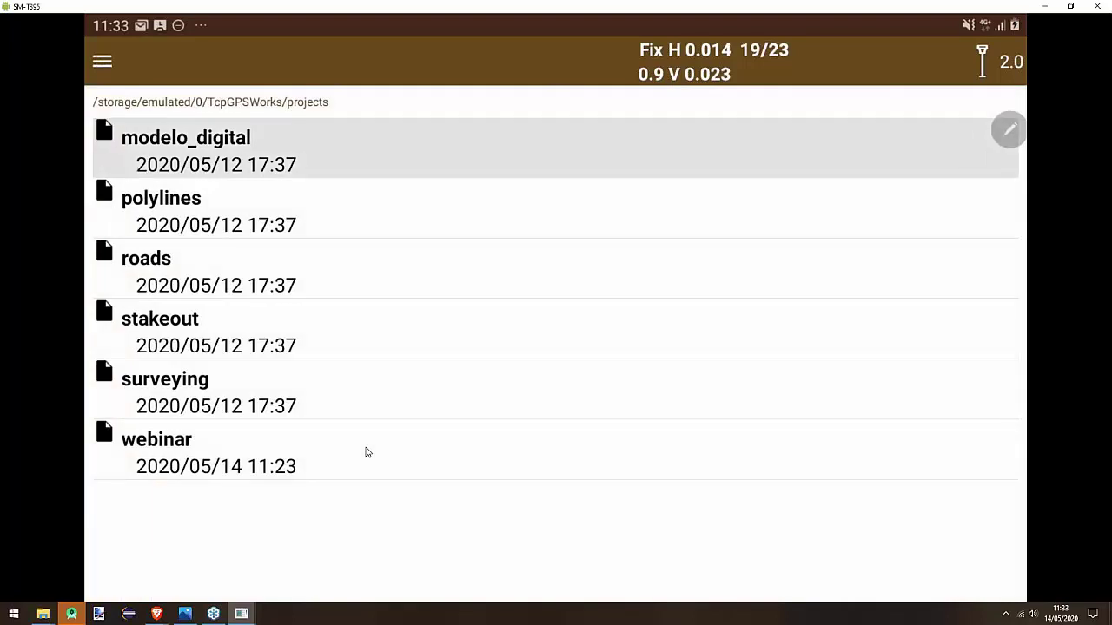
left_click(165, 380)
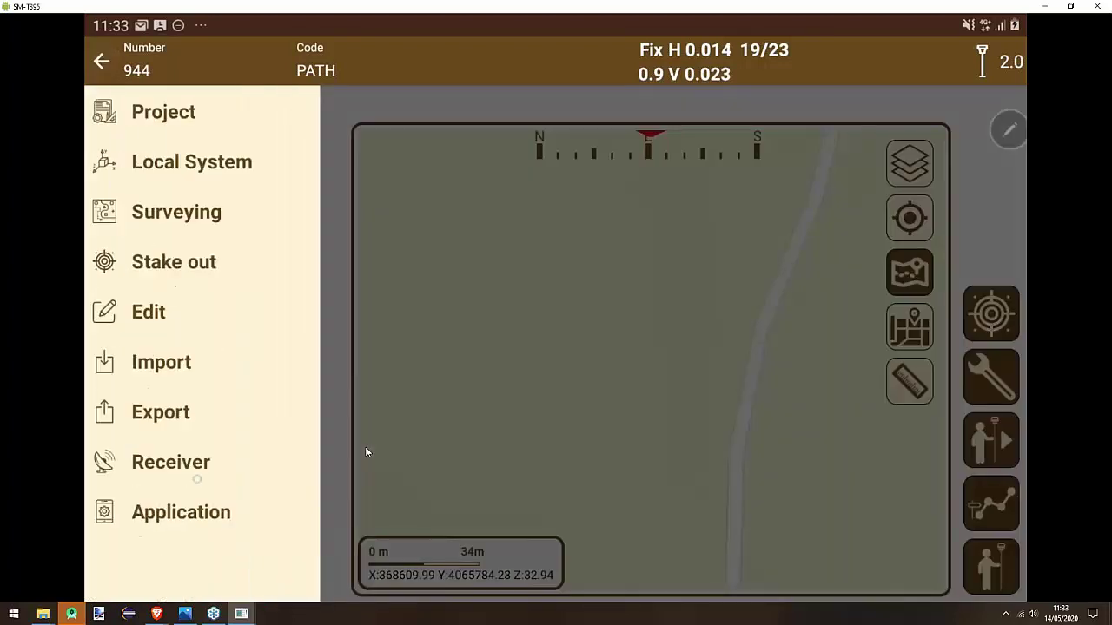
left_click(197, 474)
left_click(187, 504)
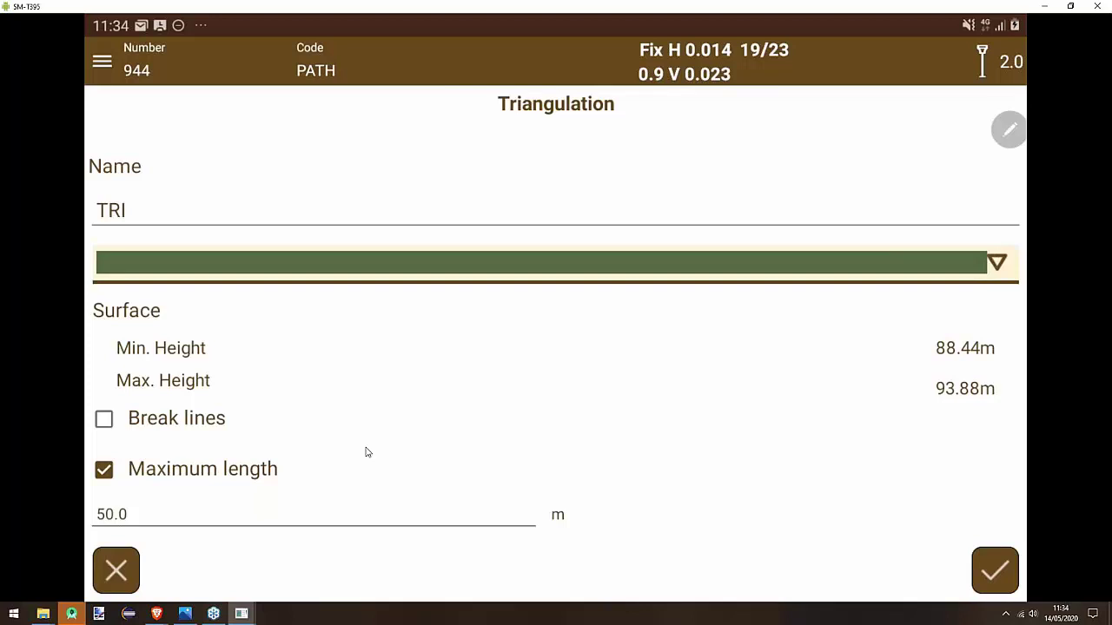
- Enable contour lines for the TRI triangulation, giving 1.0 m minor and 5.0 m major contours
scroll(366, 452, "down", 1)
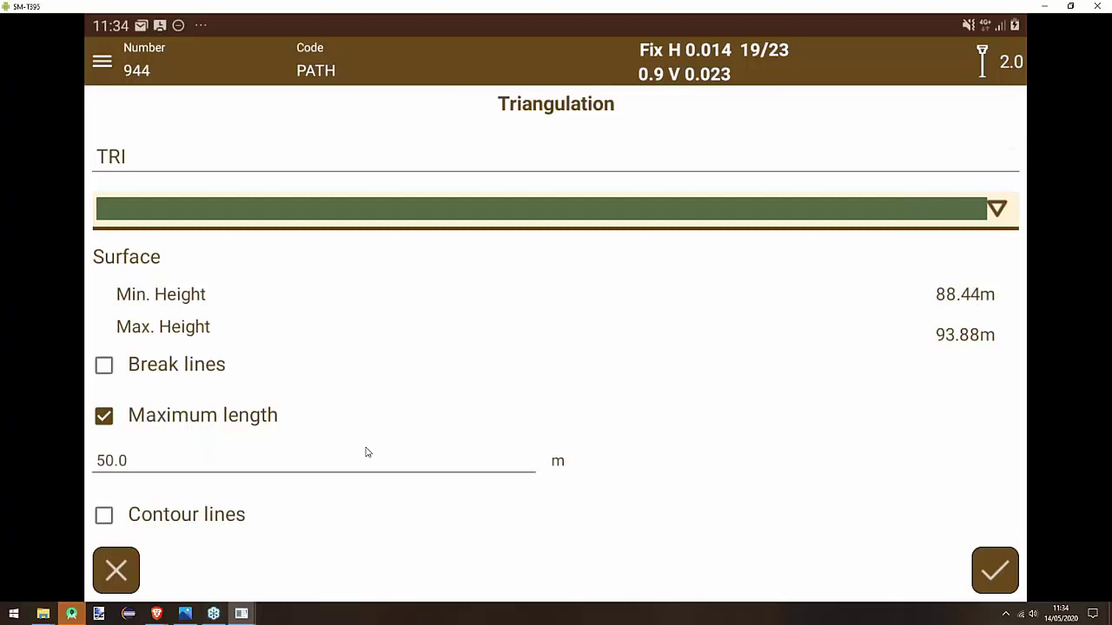
left_click(105, 515)
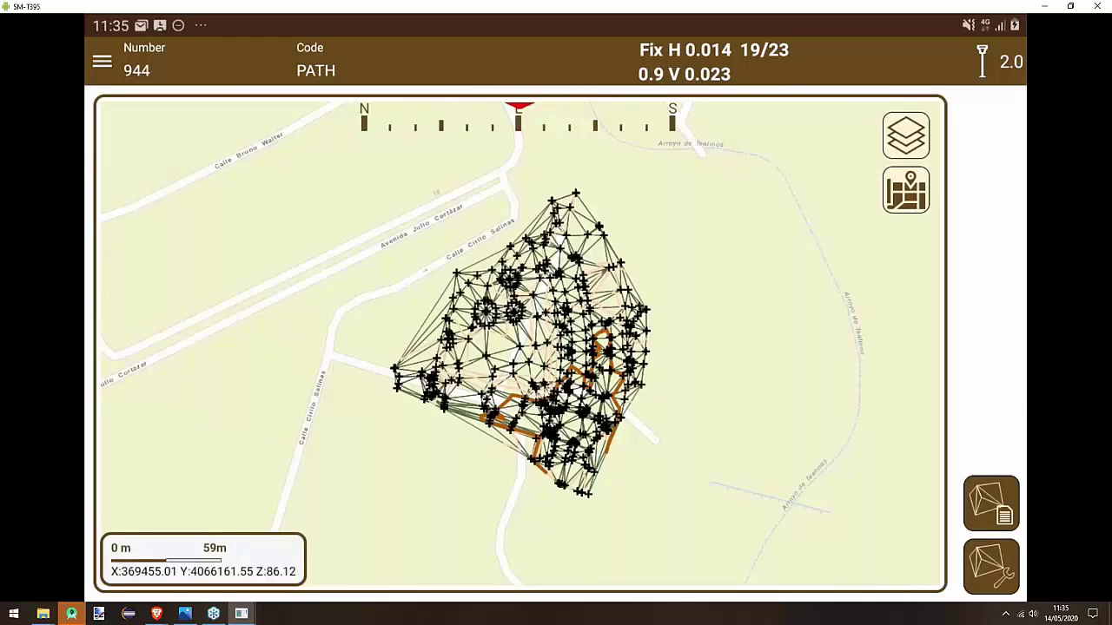
- Start Stake out > Surface analysis to compare live height against the TRI surface
scroll(573, 343, "up", 3)
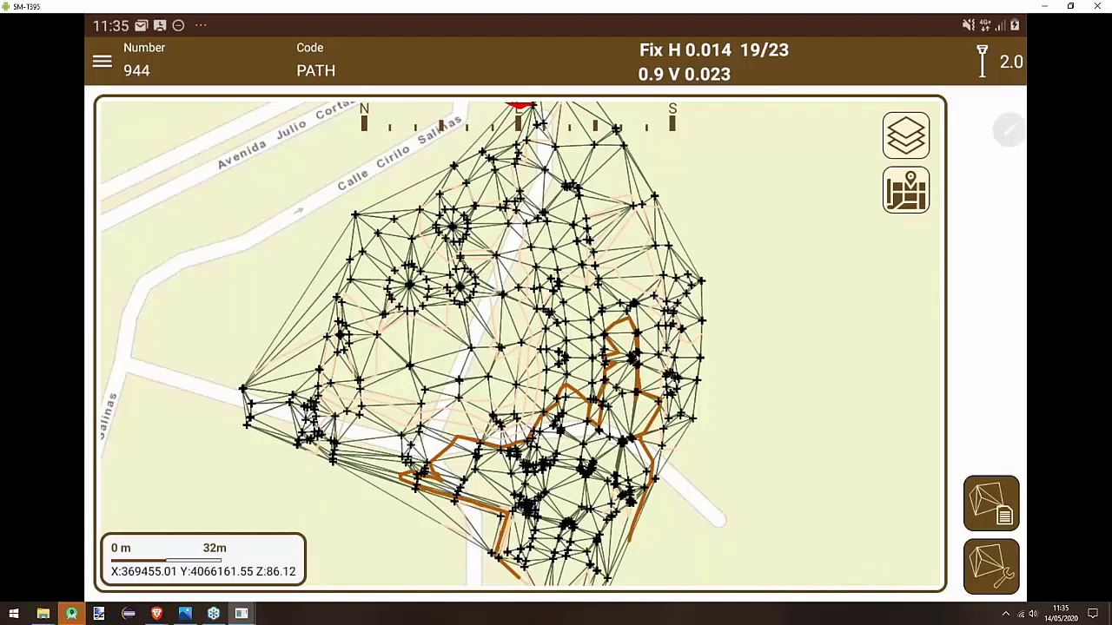
left_click(102, 61)
left_click(173, 261)
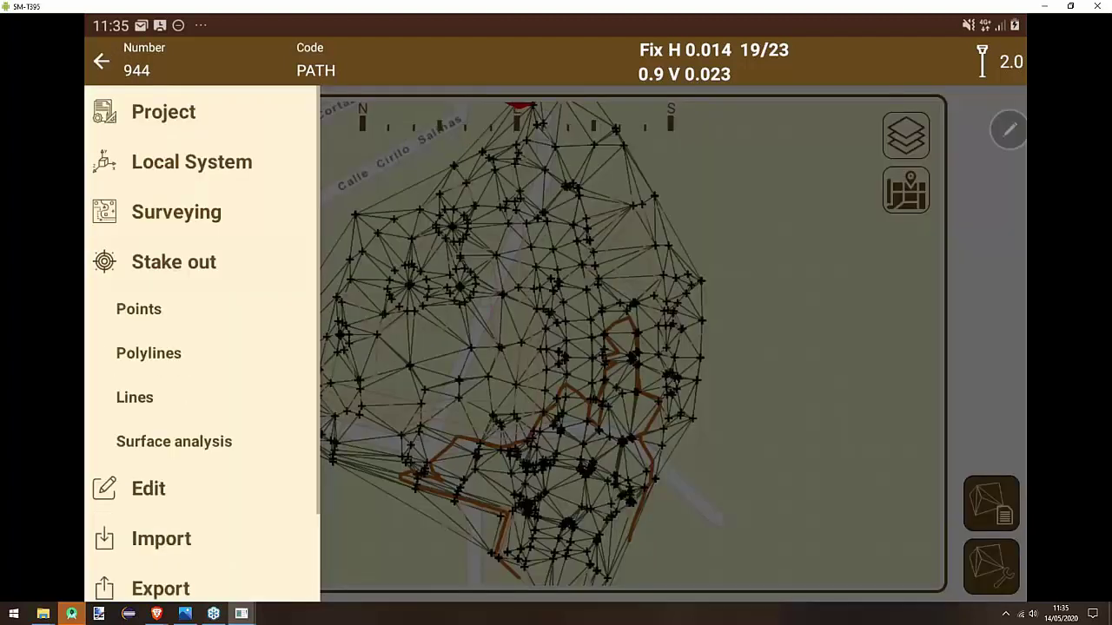
left_click(174, 441)
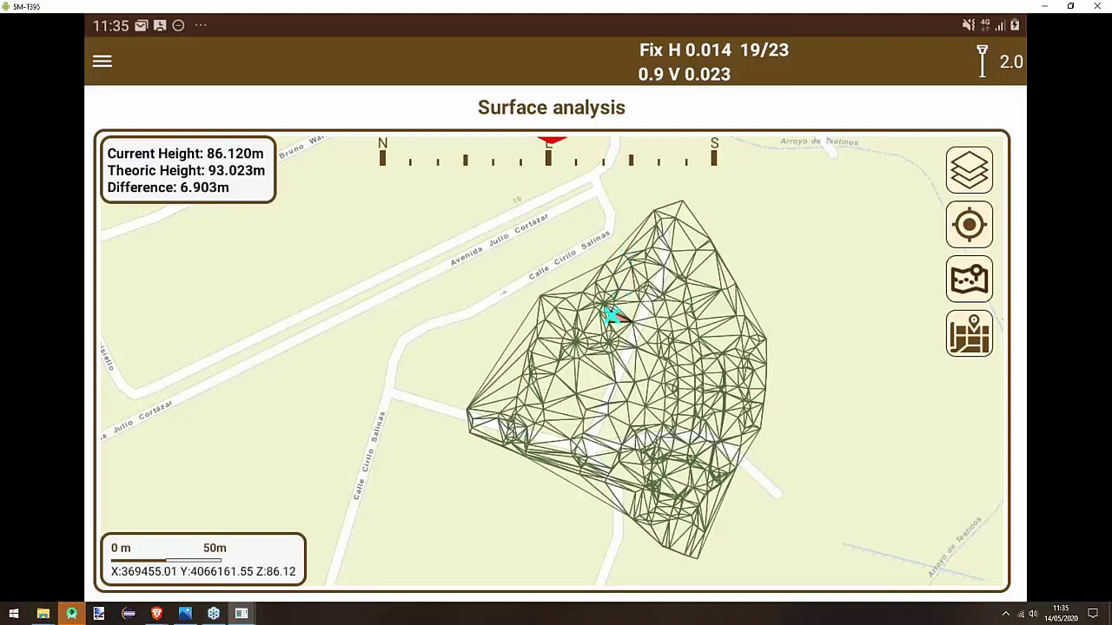
- Open Edit > Roads and find that the current project has no roads
left_click(102, 61)
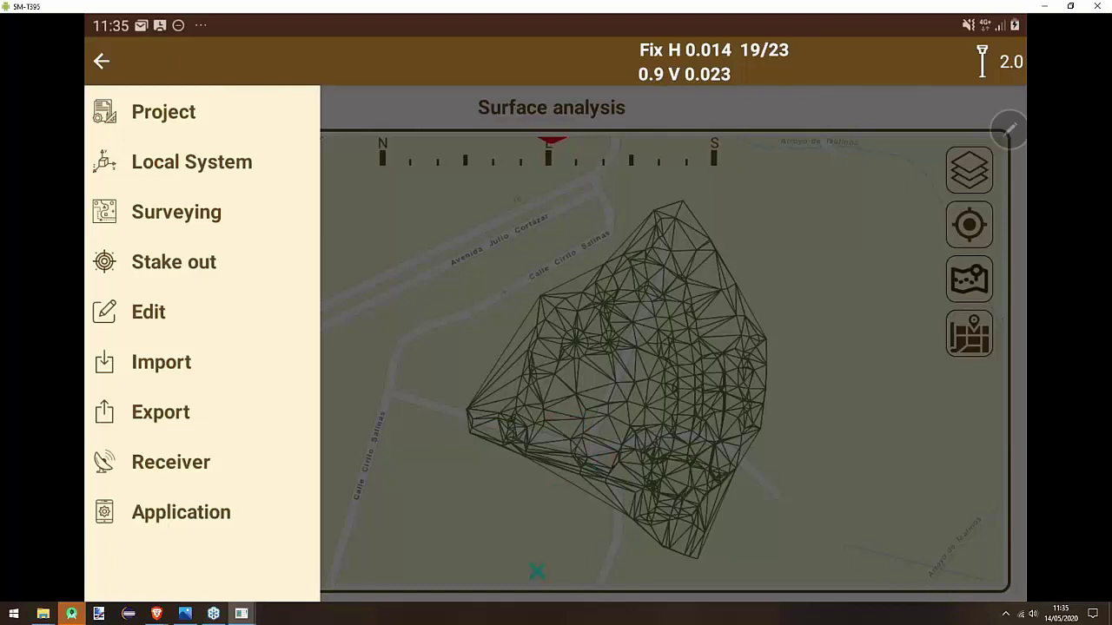
left_click(191, 261)
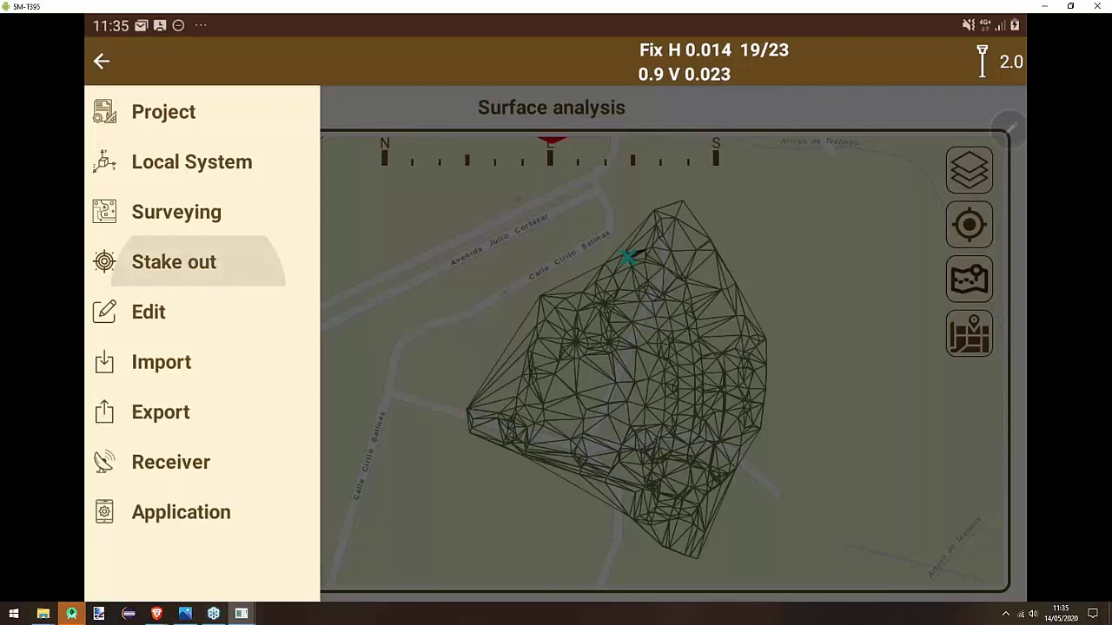
left_click(191, 261)
left_click(218, 312)
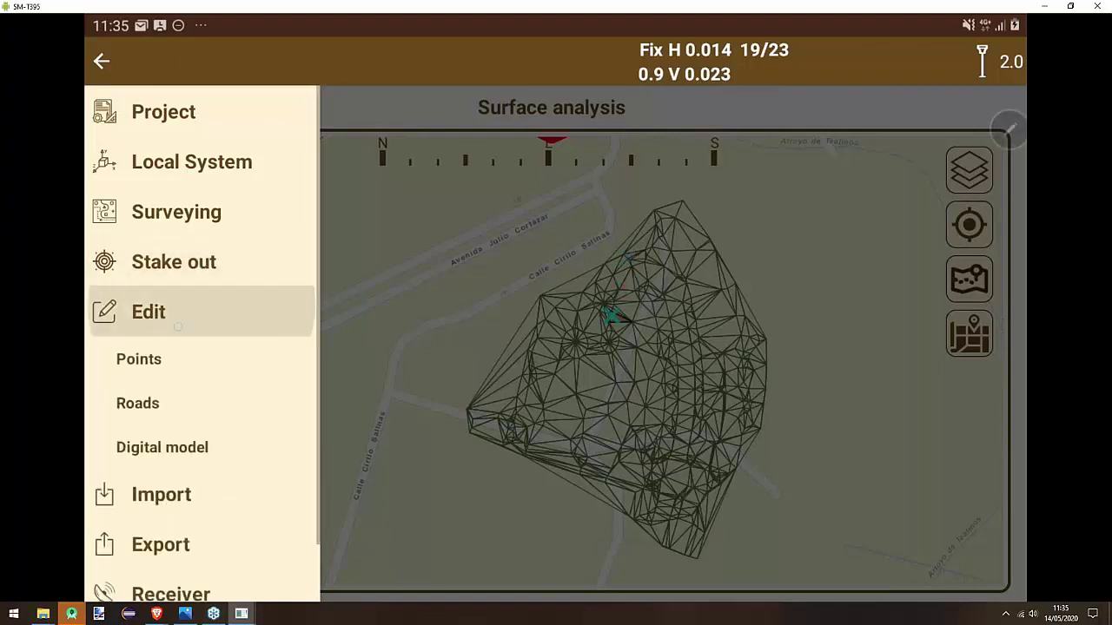
left_click(144, 402)
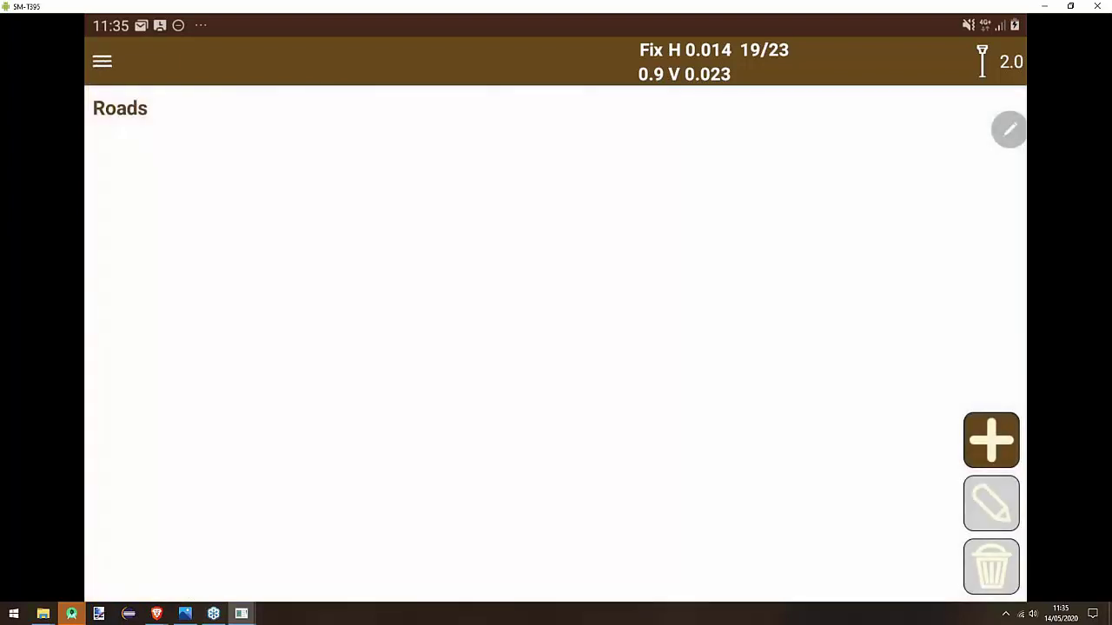
left_click(101, 63)
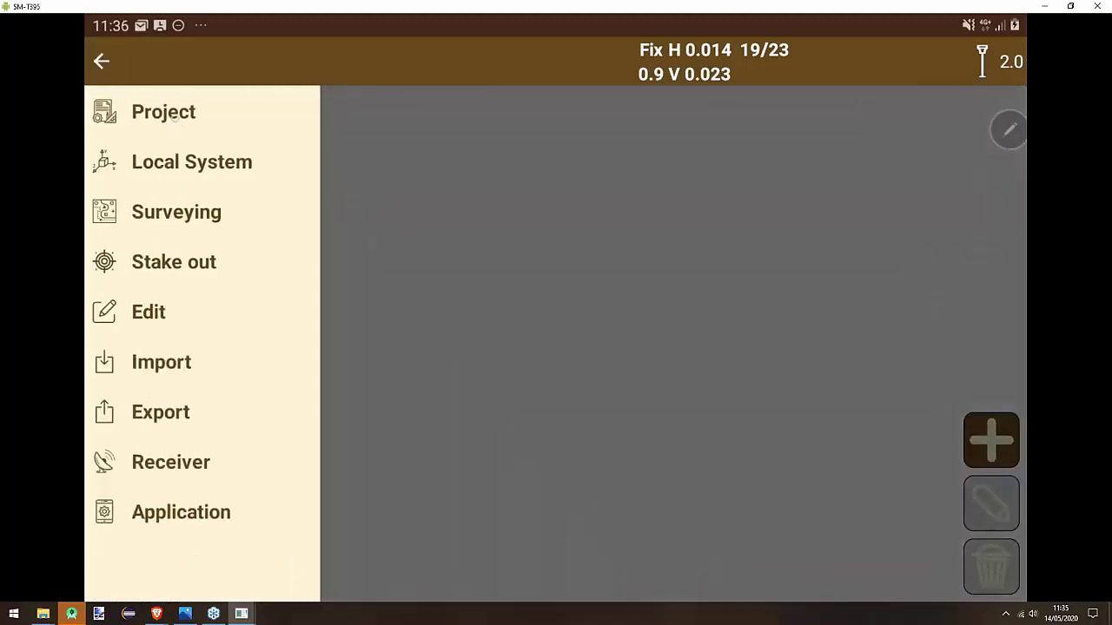
- Open the roads project
left_click(178, 118)
left_click(157, 245)
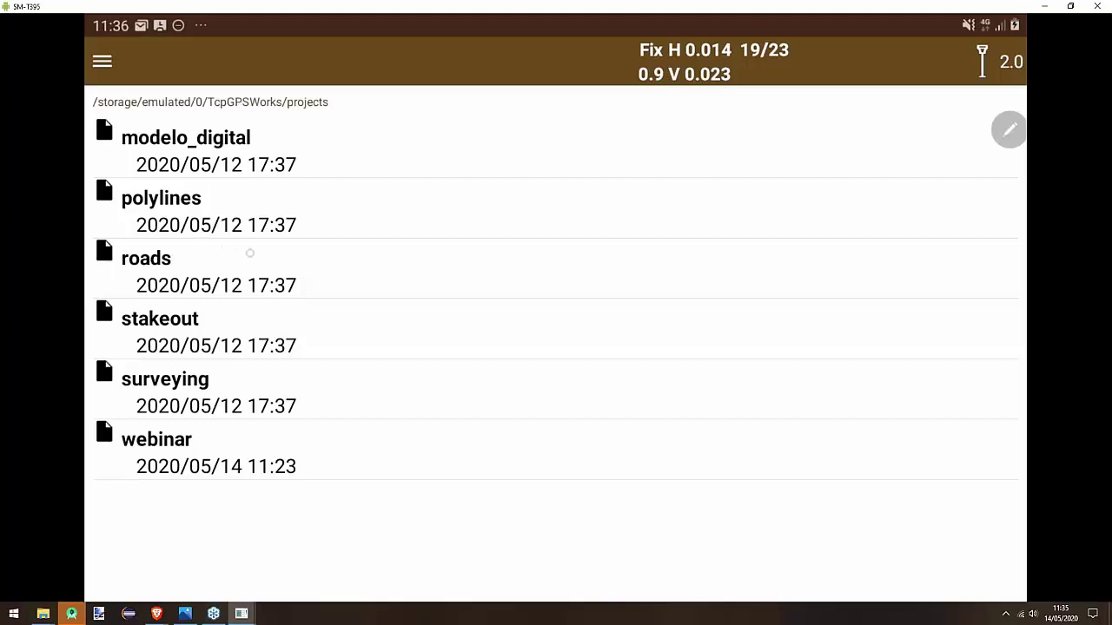
left_click(244, 269)
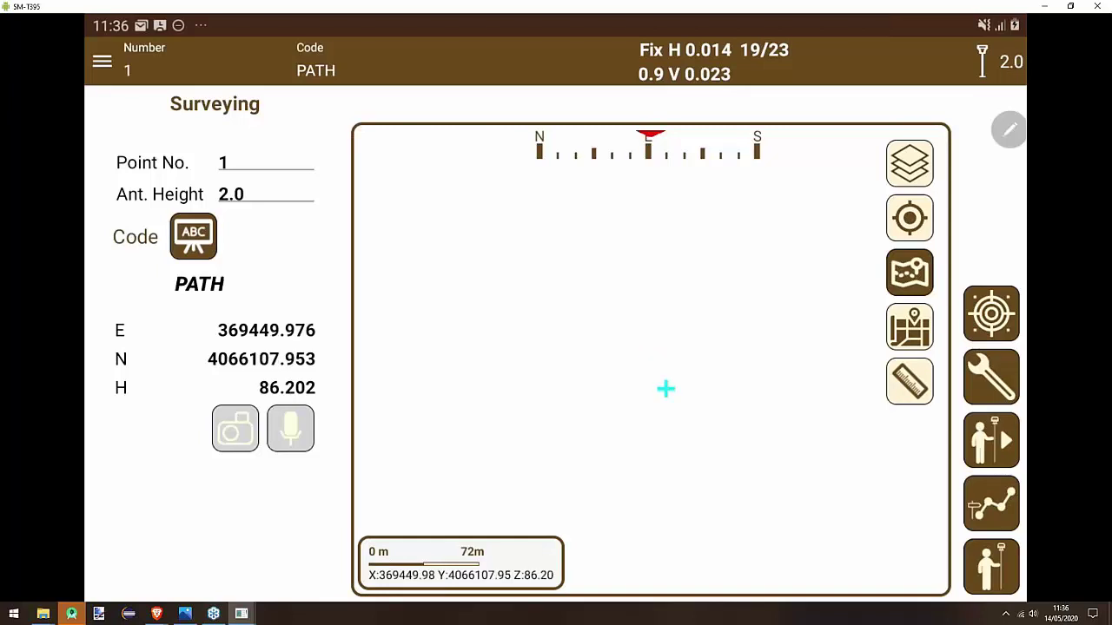
- Connect the simulated receiver using Examples2020/Roads/sumation_road_stake_out.txt as the simulation file
left_click(102, 60)
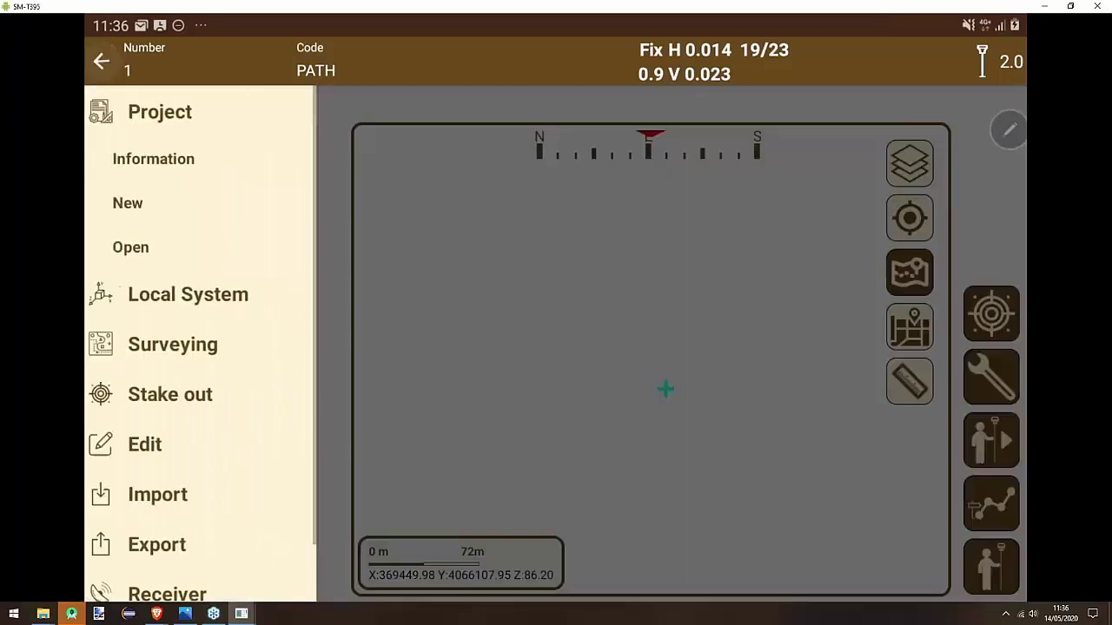
left_click(164, 111)
left_click(170, 462)
left_click(156, 510)
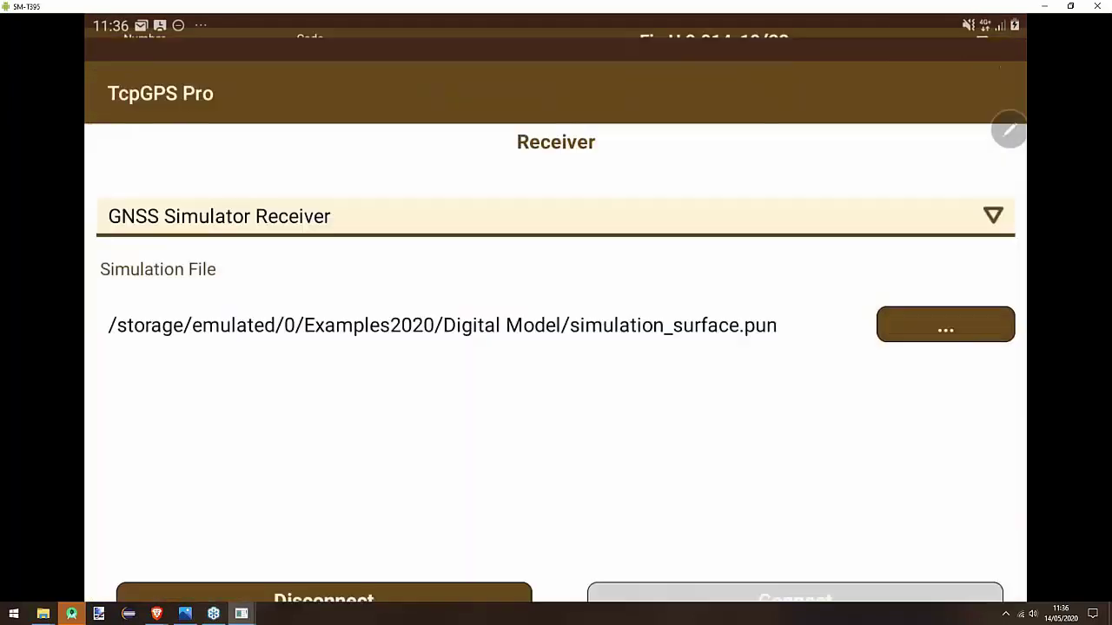
left_click(945, 301)
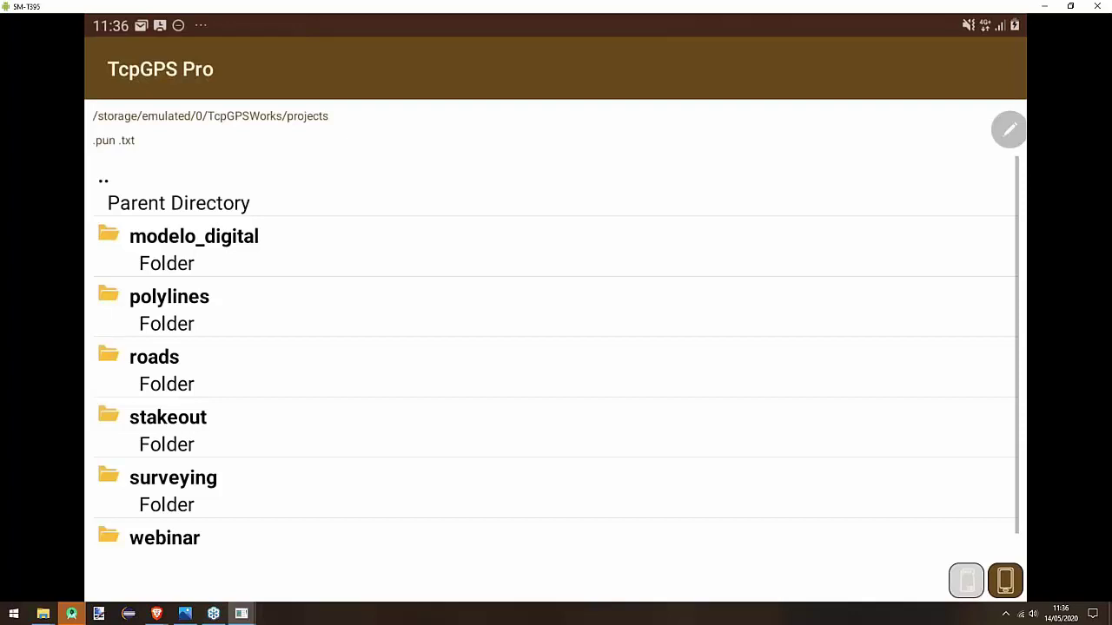
scroll(281, 243, "down", 1)
left_click(280, 173)
left_click(271, 183)
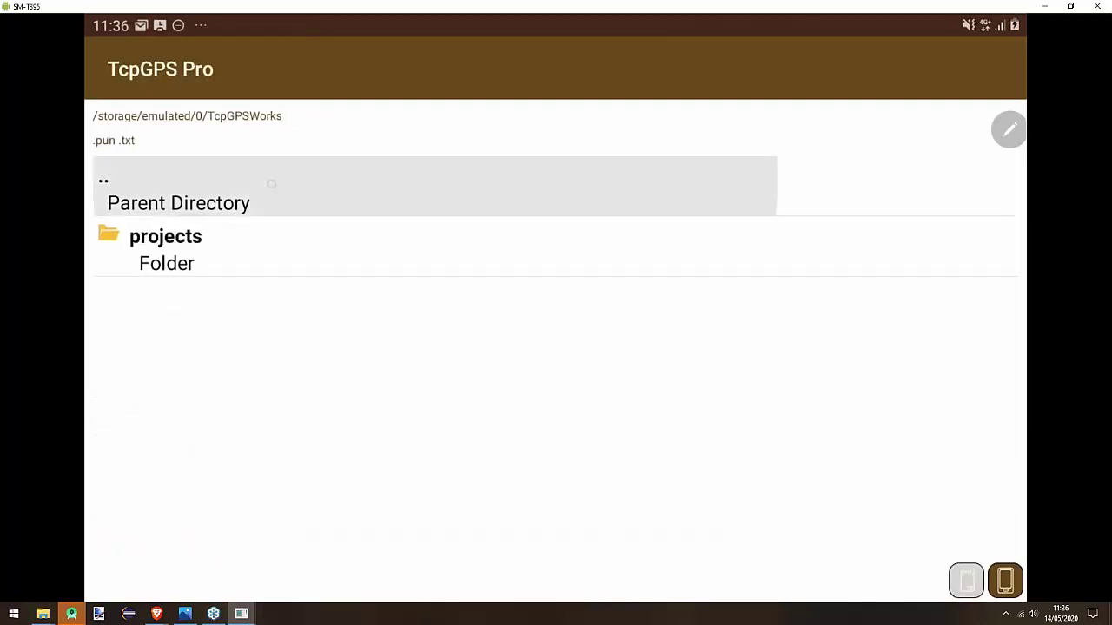
scroll(285, 423, "down", 5)
left_click(286, 422)
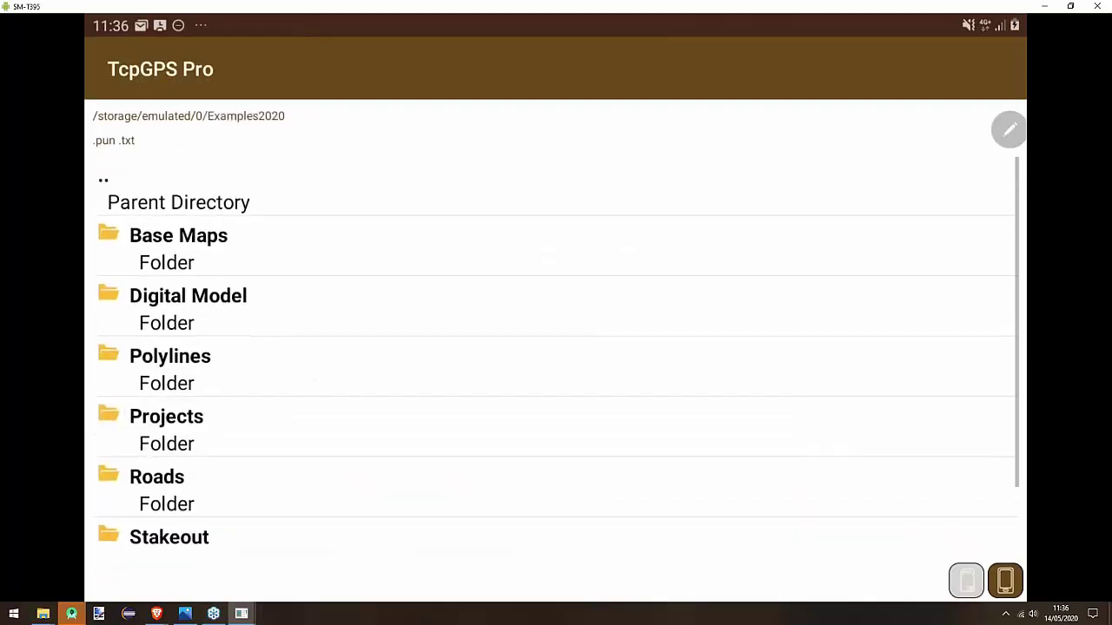
scroll(556, 391, "down", 2)
left_click(157, 395)
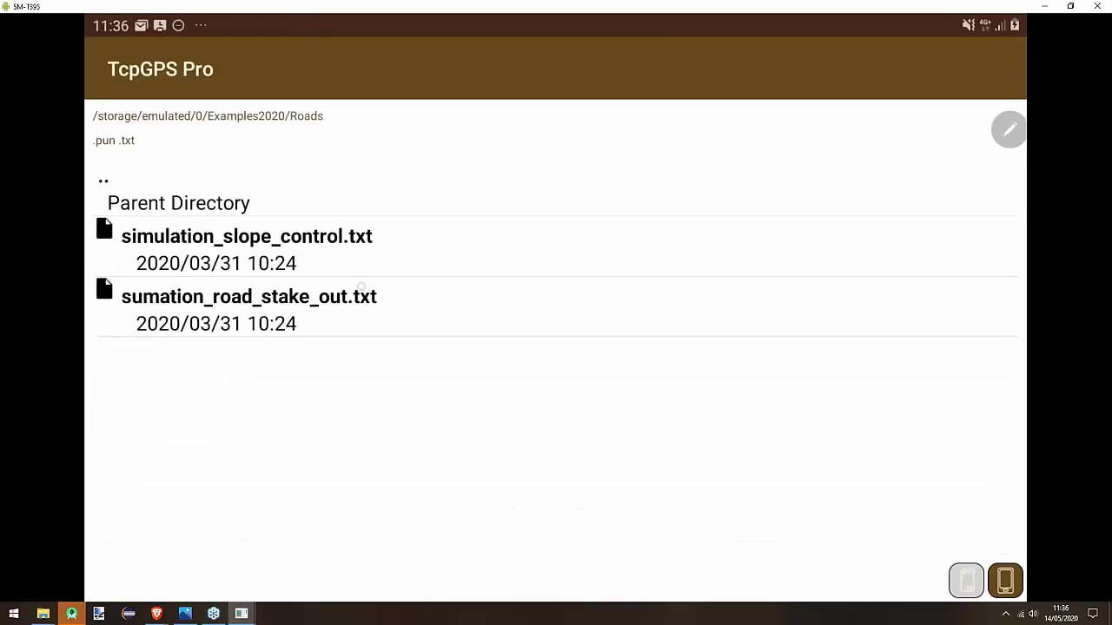
left_click(371, 305)
left_click(795, 577)
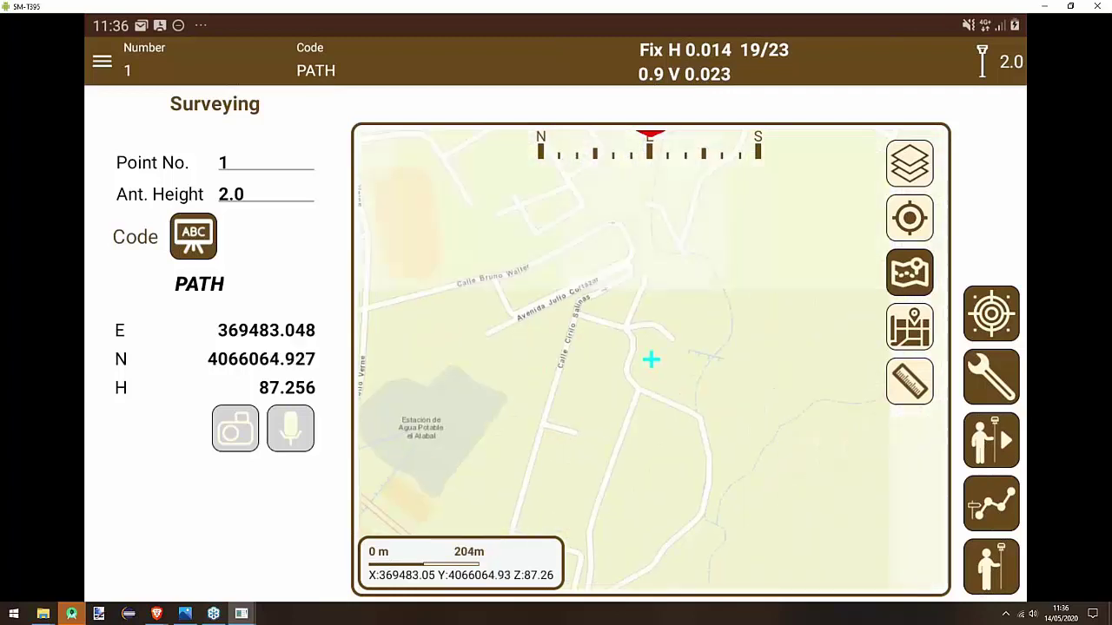
- Open road Alignment1 from Edit > Roads to show its element table up to station 606.528
left_click(101, 61)
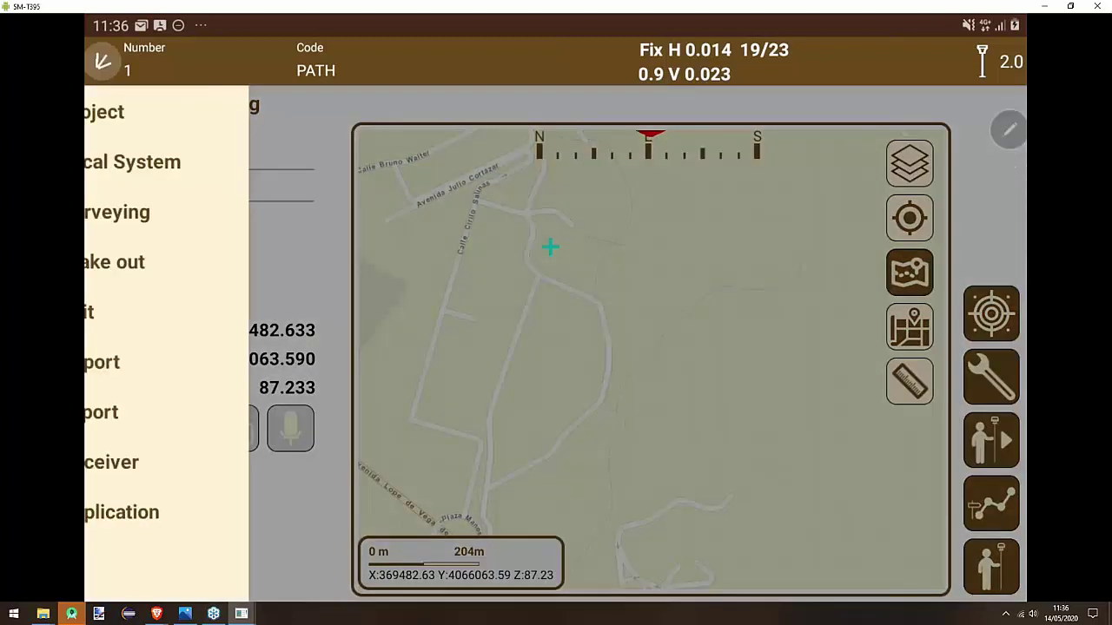
left_click(148, 312)
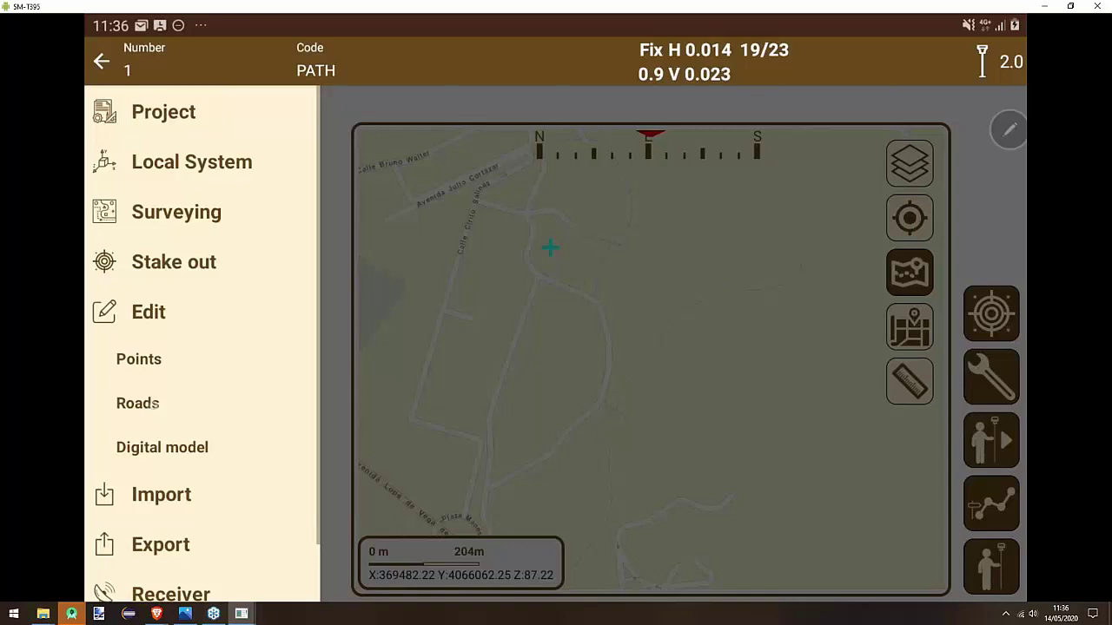
left_click(151, 405)
left_click(348, 148)
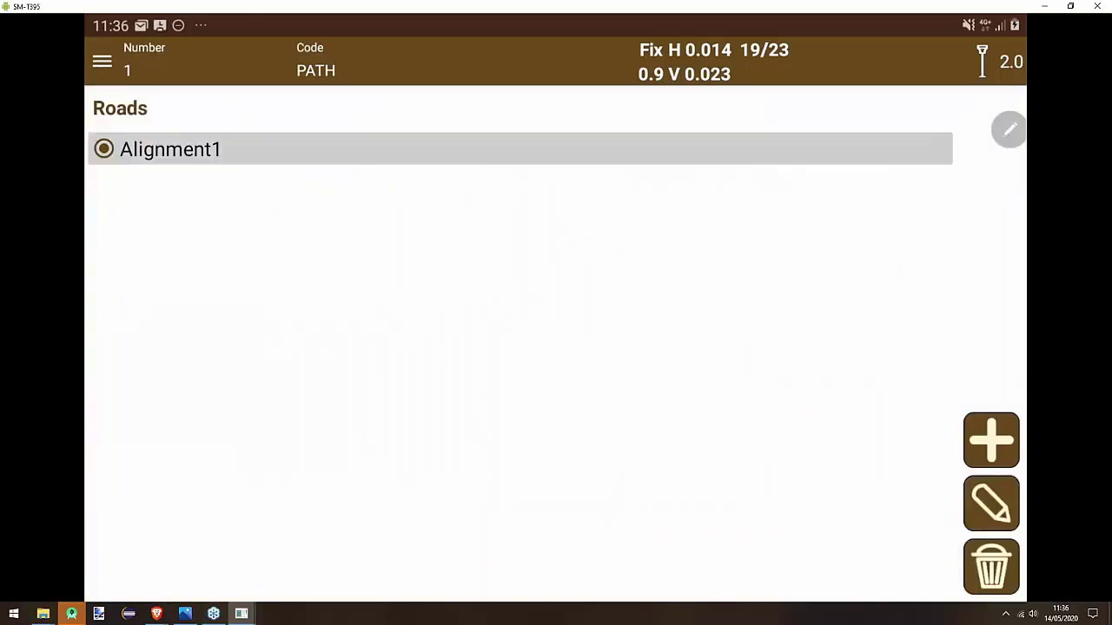
left_click(991, 503)
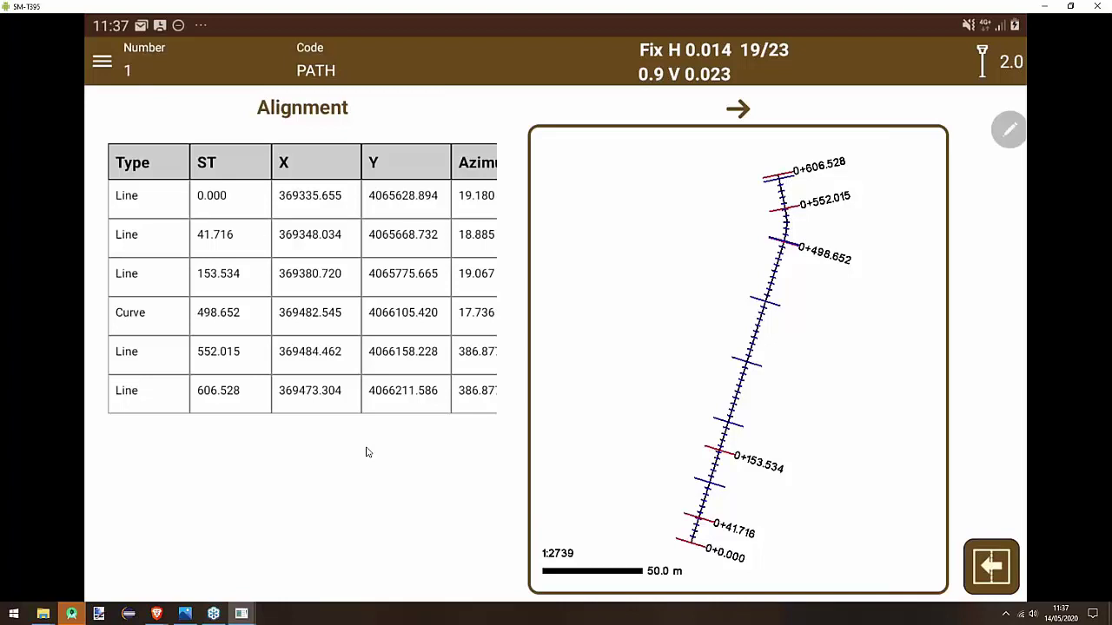
- Close the alignment table and return to the Alignment1 road overview
right_click(366, 452)
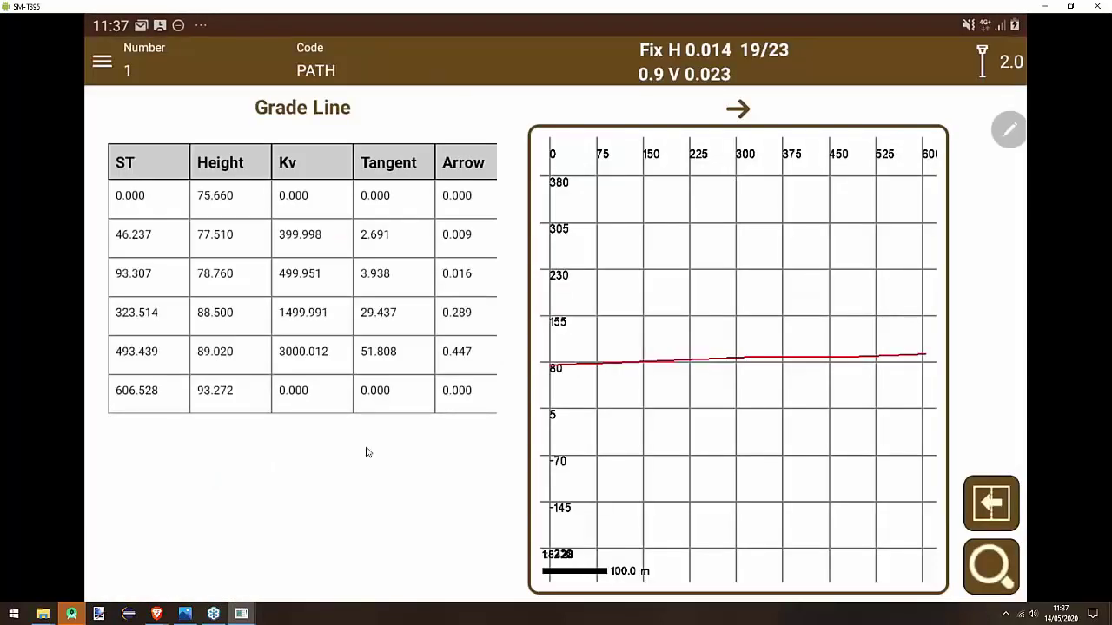
- Open Alignment1's terrain cross sections and step from station 455 m to 490 m in 5 m increments
key("Escape")
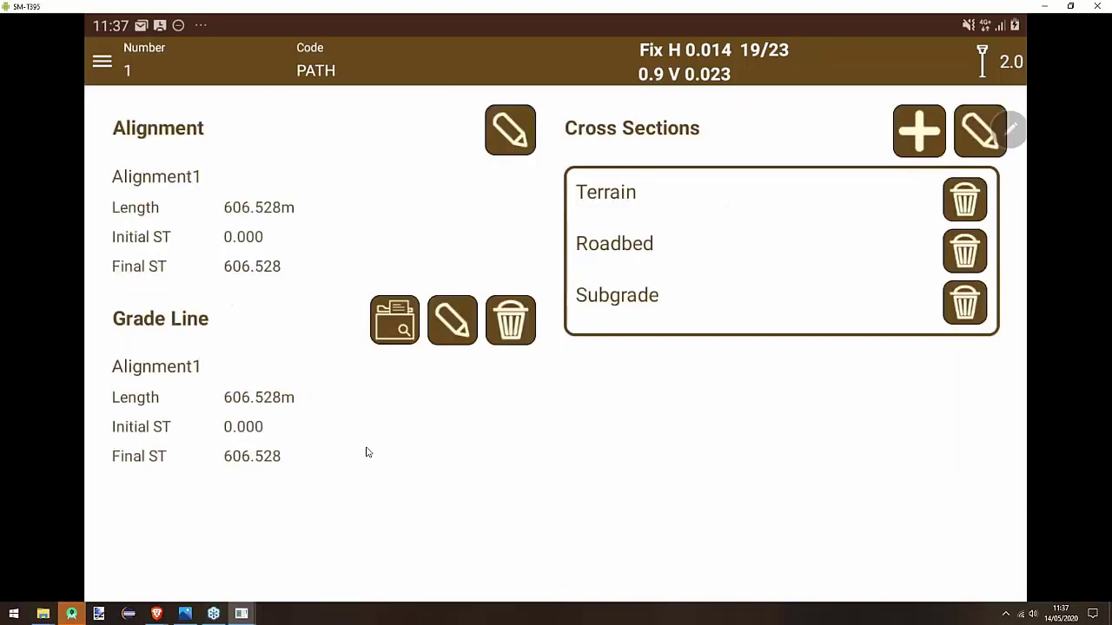
left_click(979, 130)
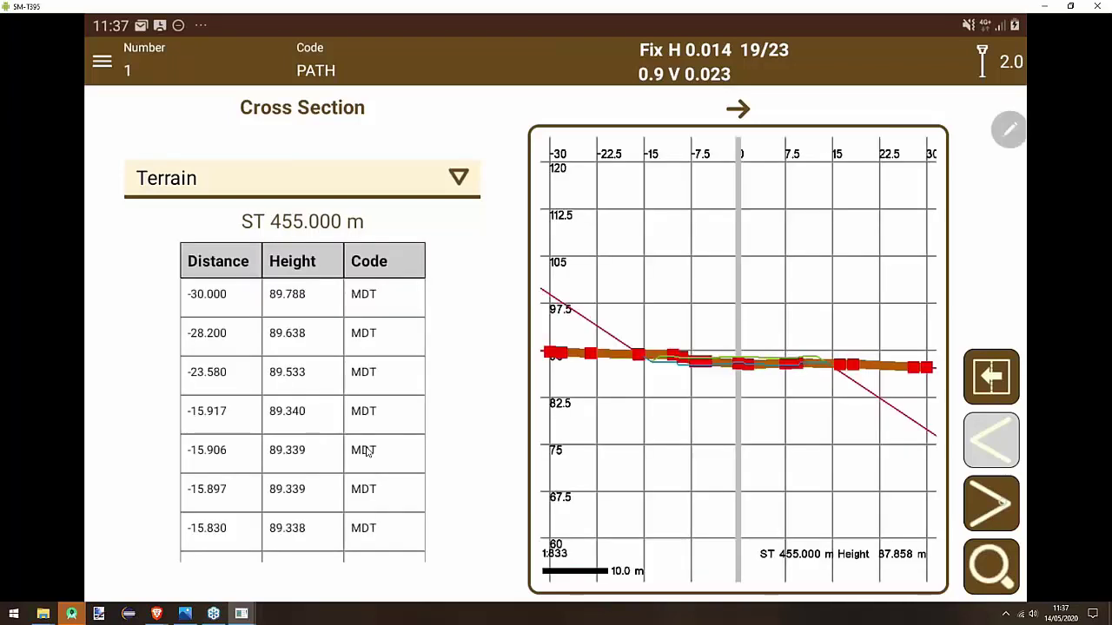
left_click(991, 504)
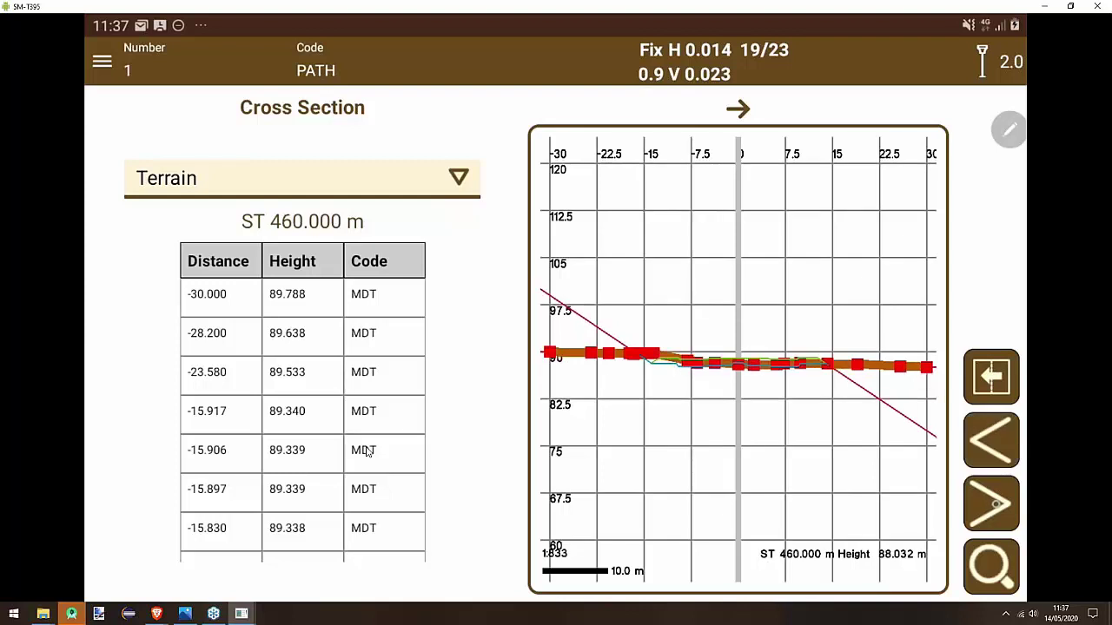
left_click(991, 504)
left_click(991, 504)
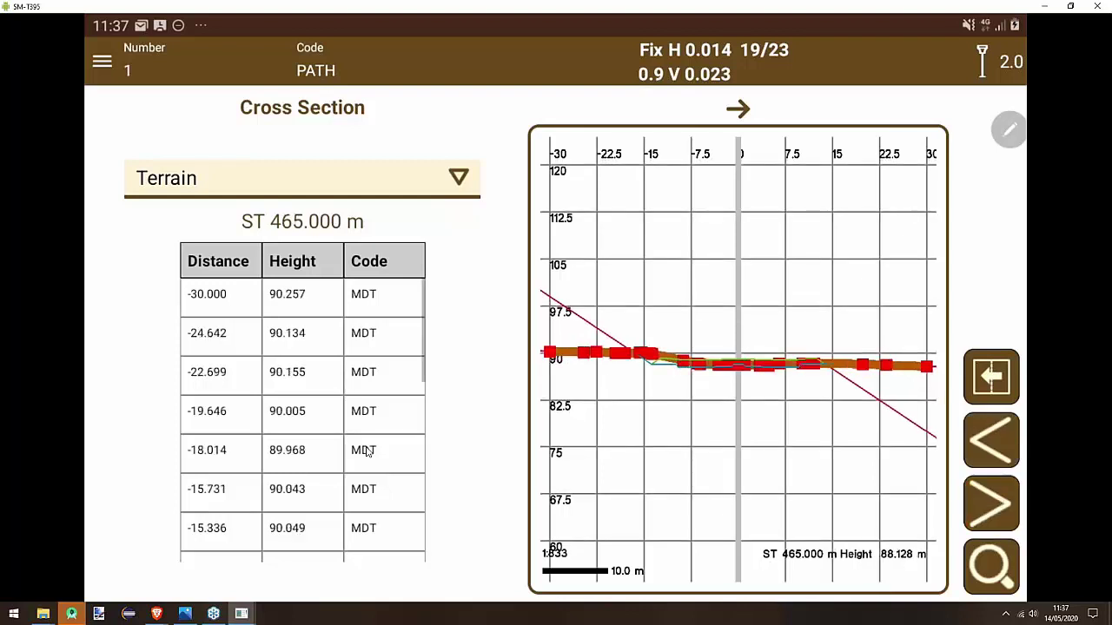
left_click(991, 503)
left_click(991, 504)
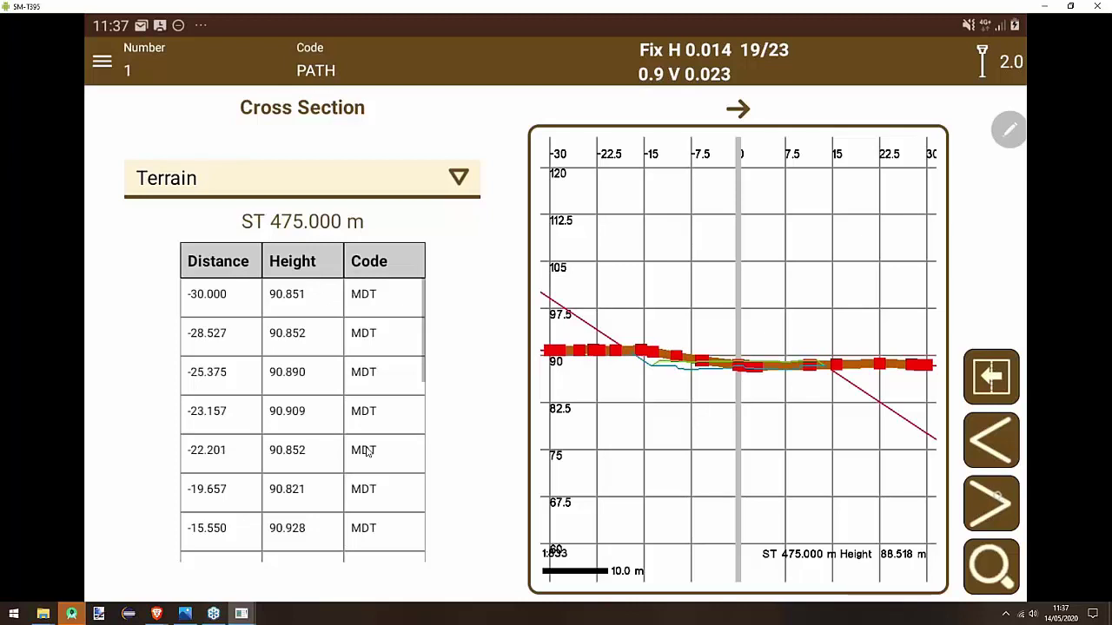
left_click(992, 503)
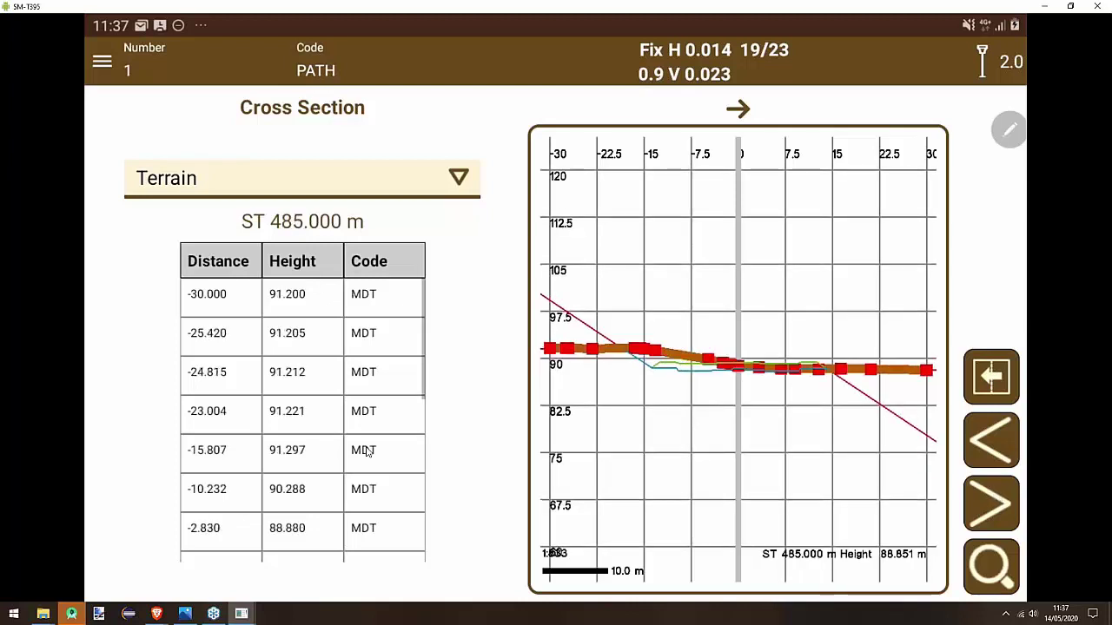
left_click(991, 504)
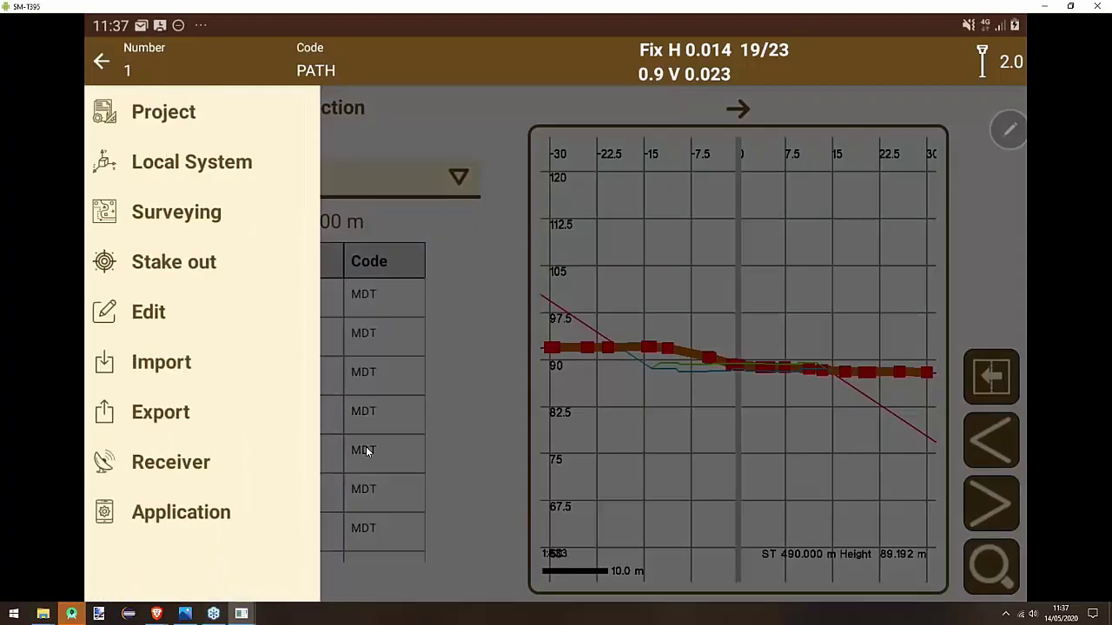
- Review the Alignment1 road stake-out, then open Stake out options to reach Slopes control
left_click(178, 261)
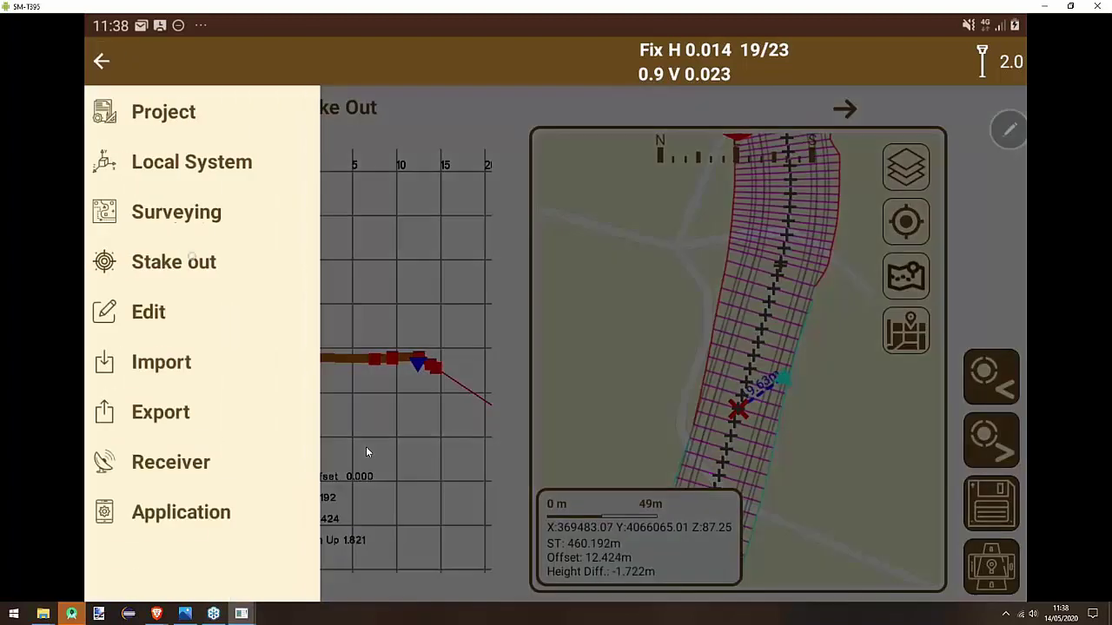
left_click(174, 261)
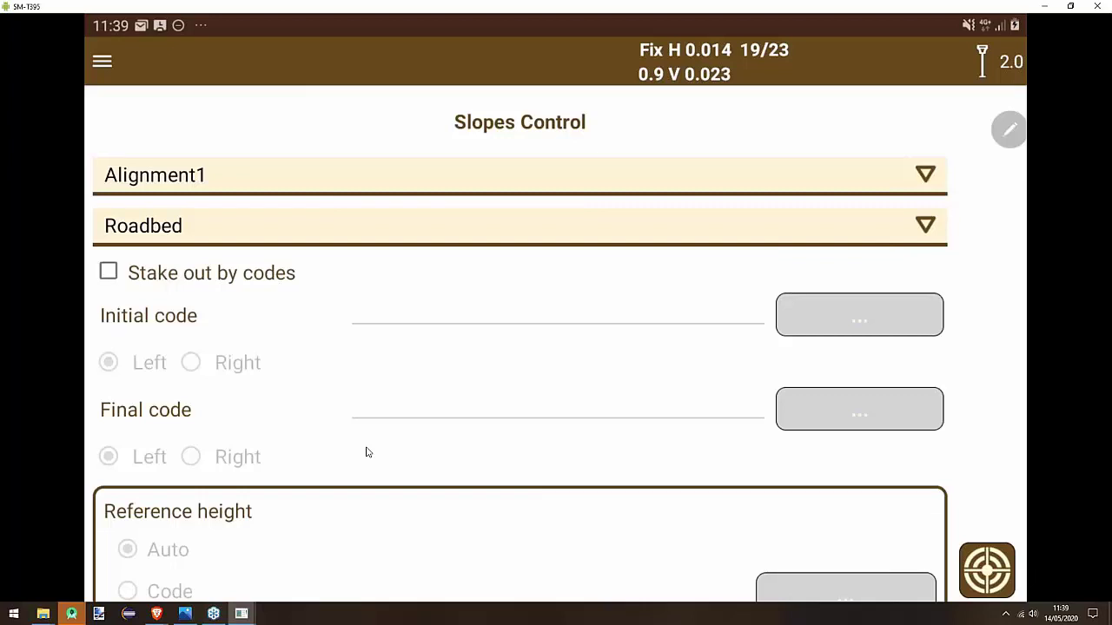
- Choose the Roadbed cross section for Alignment1 slope control
scroll(367, 452, "down", 1)
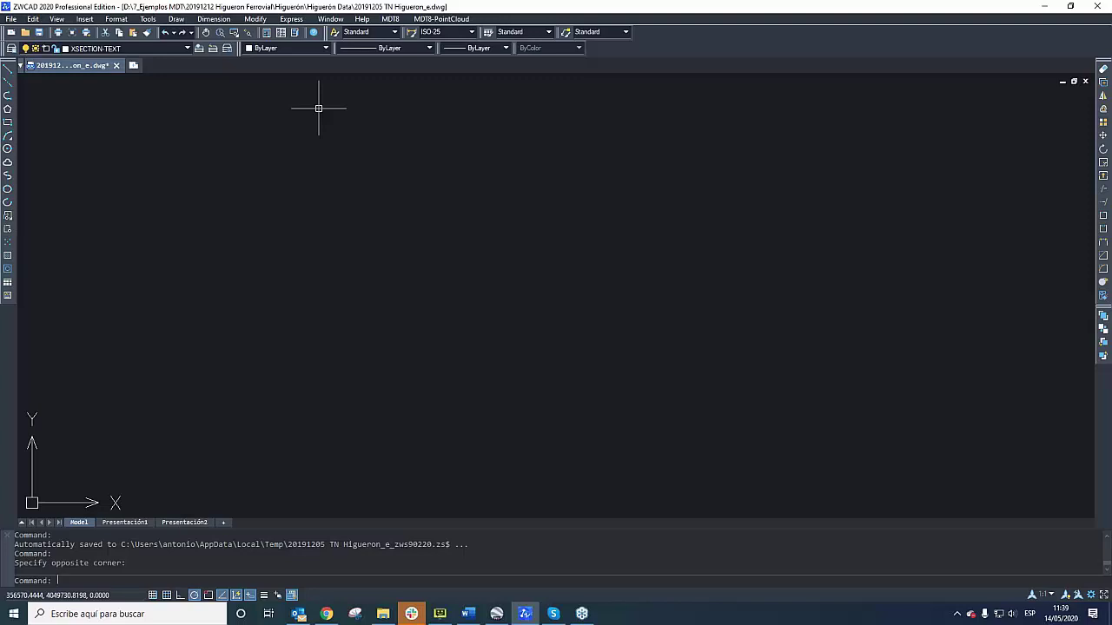
- Run MDT8 Points > Import to bring in survey points, prompting the delete-surface warning
left_click(389, 20)
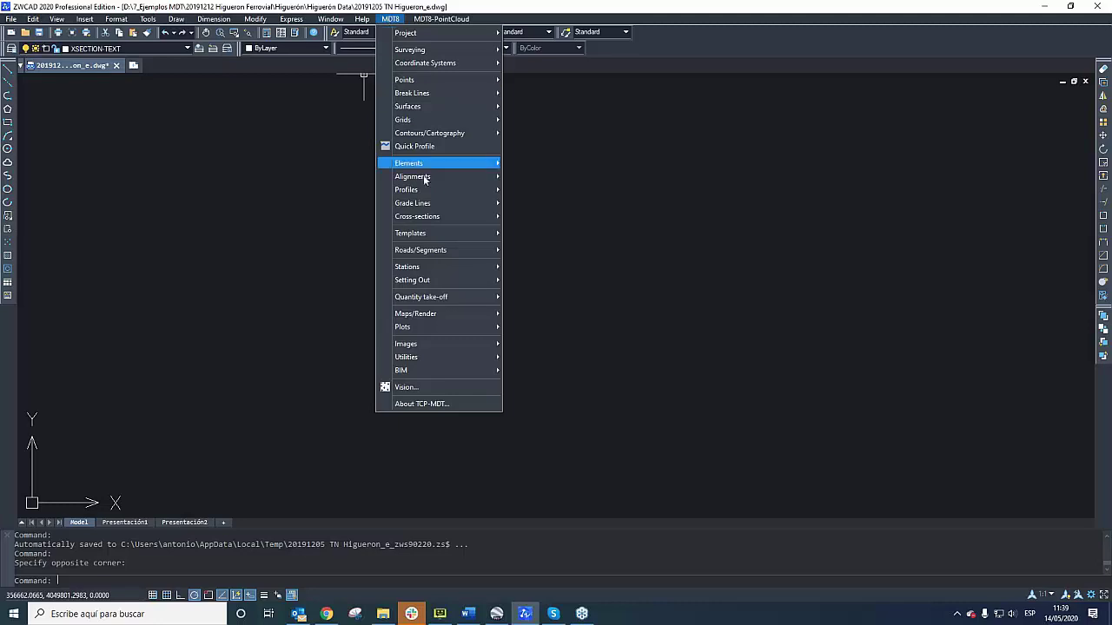
mouse_move(443, 119)
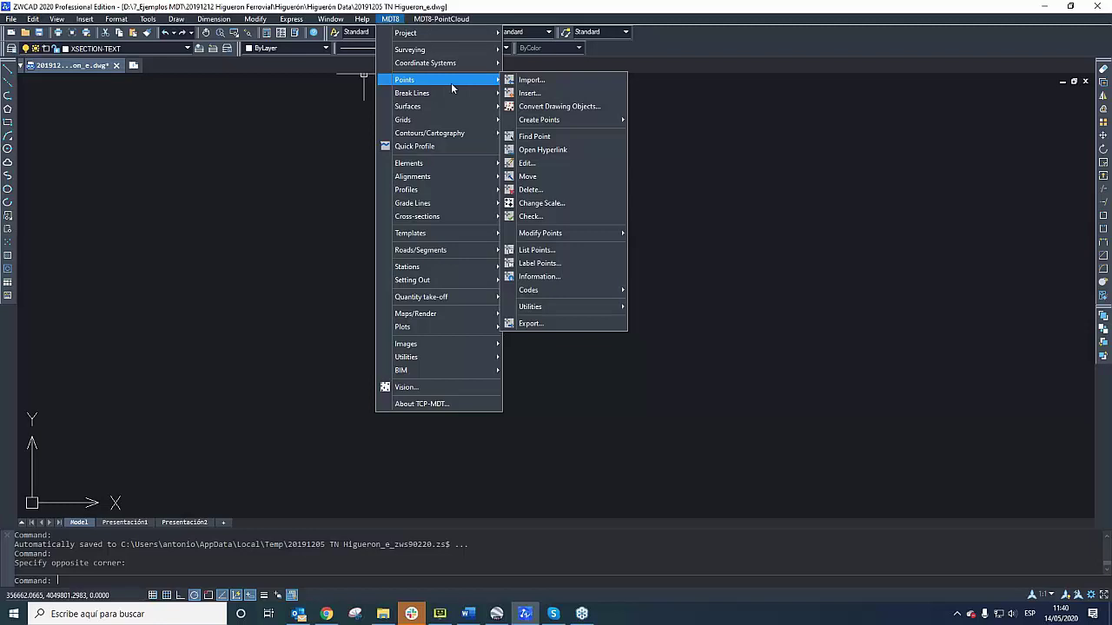
left_click(547, 77)
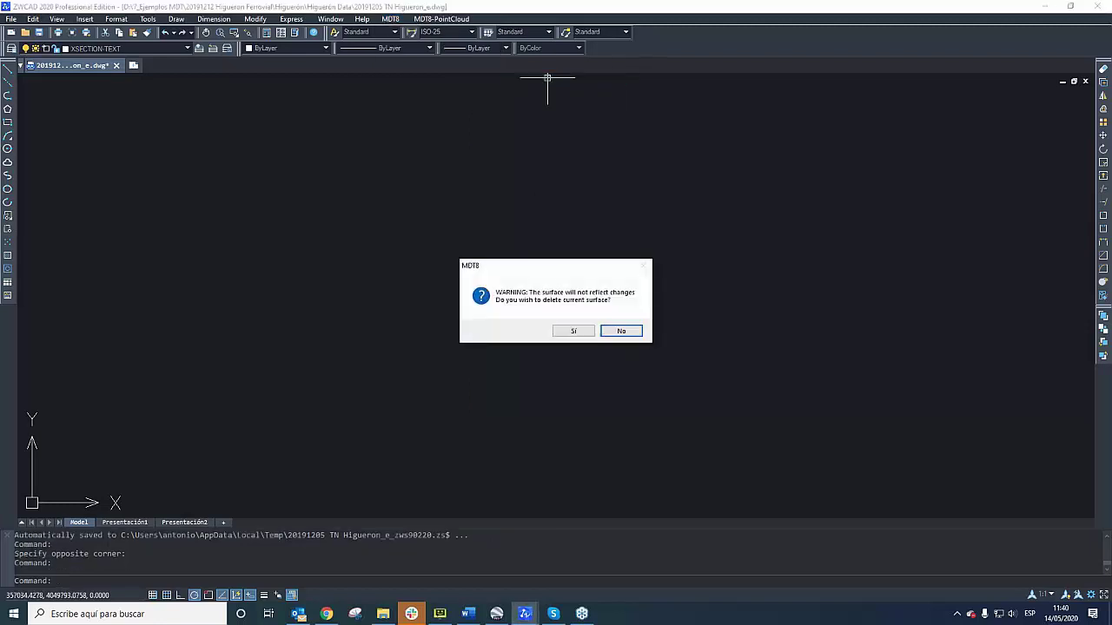
- Discard the current surface and set HigueronEng.BDC as the codes database for point import
left_click(574, 331)
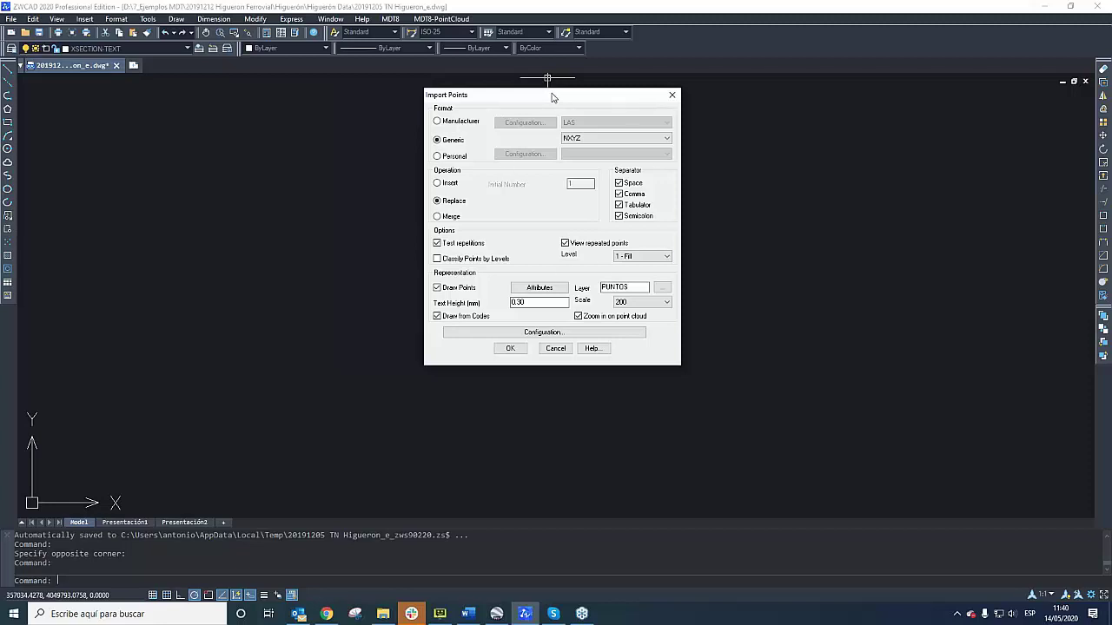
left_click_drag(552, 96, 528, 108)
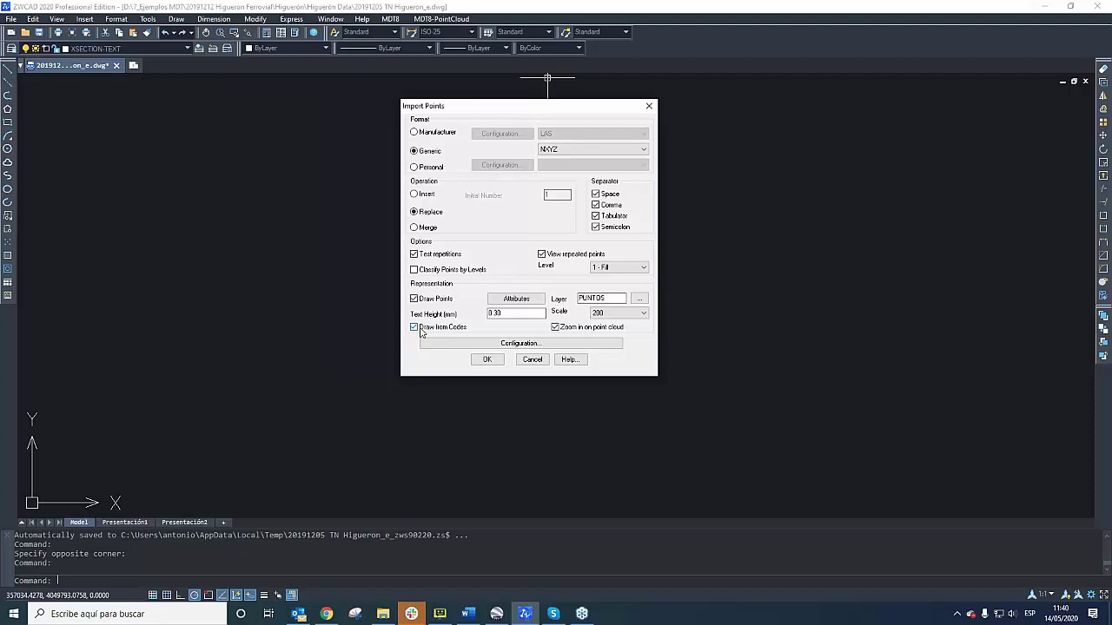
left_click(527, 343)
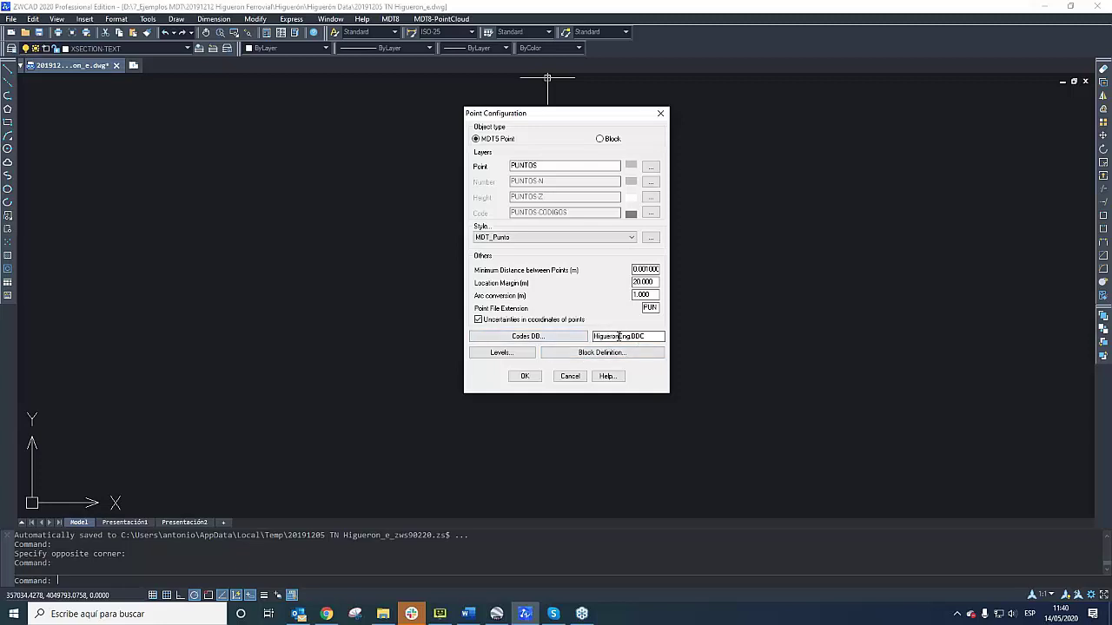
left_click(547, 337)
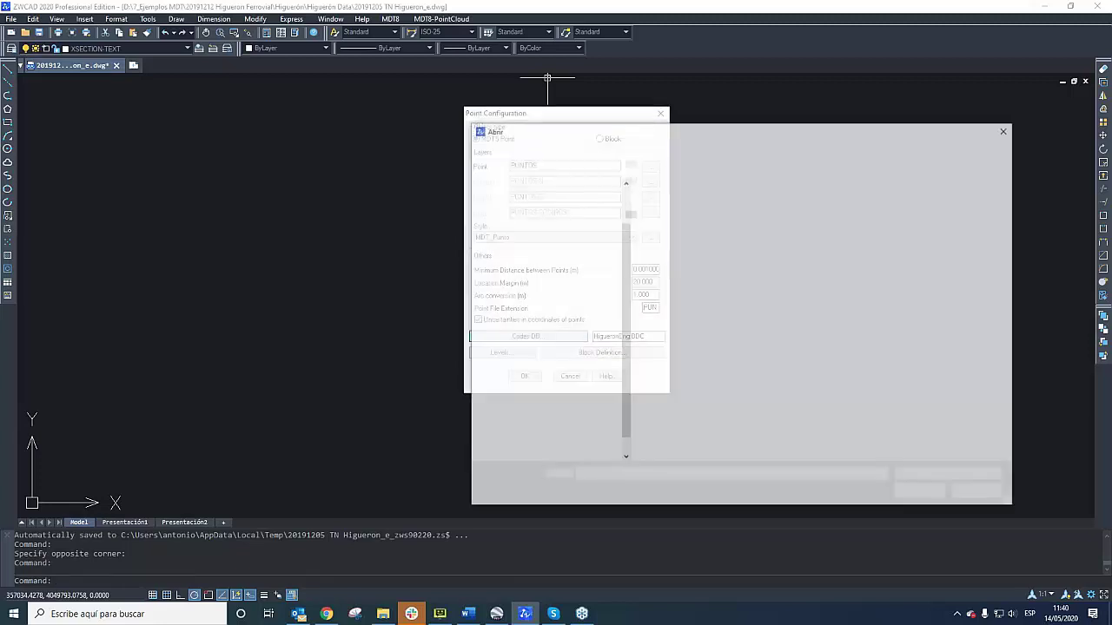
left_click(812, 235)
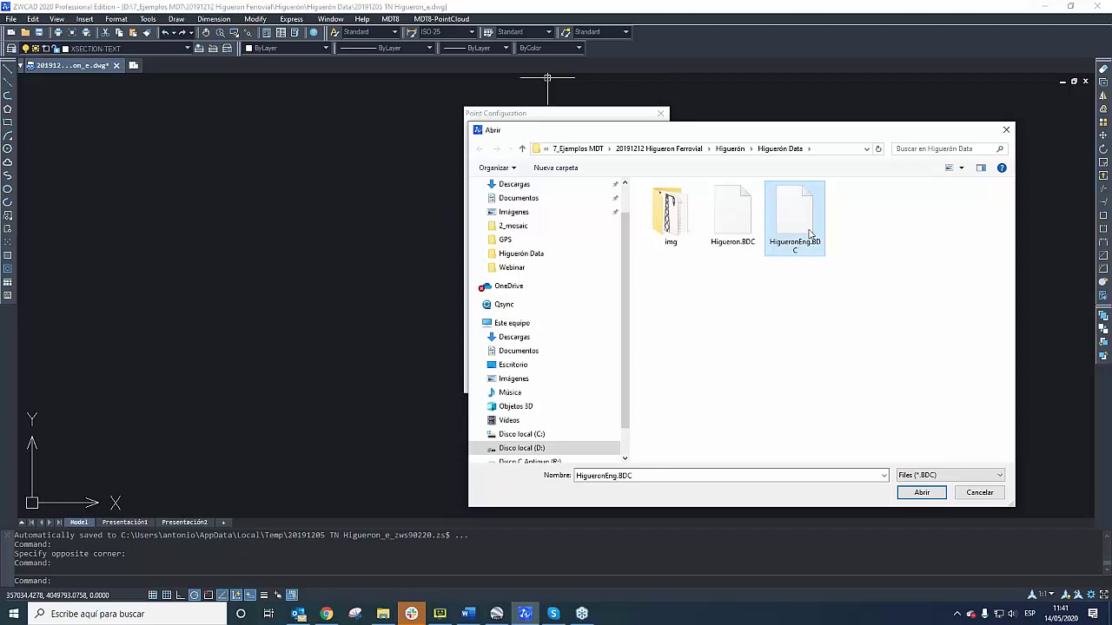
left_click(922, 493)
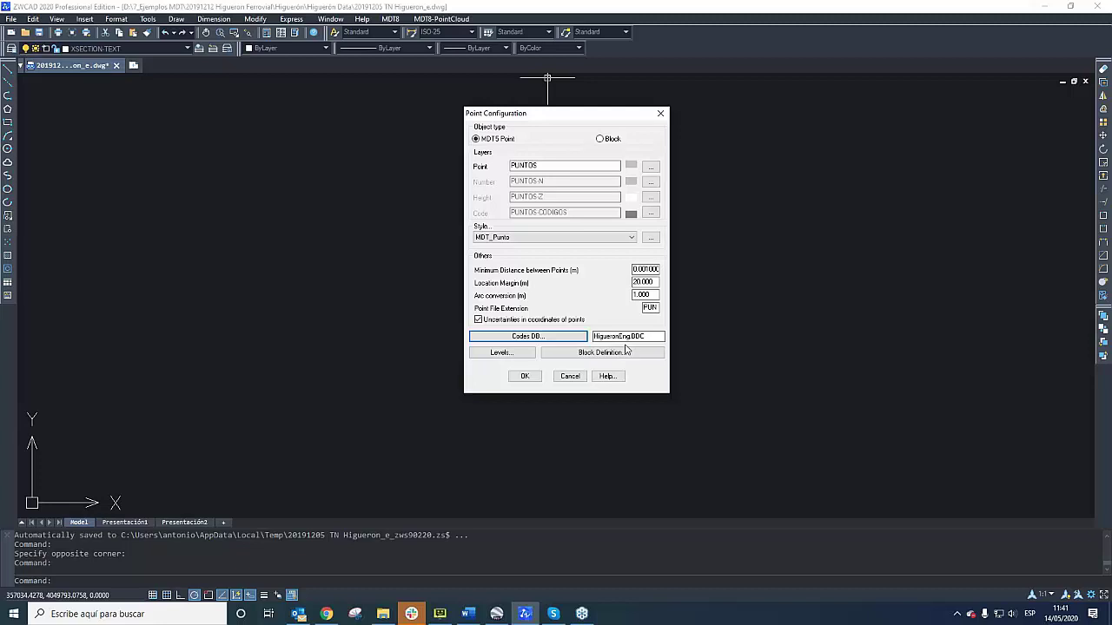
left_click(525, 376)
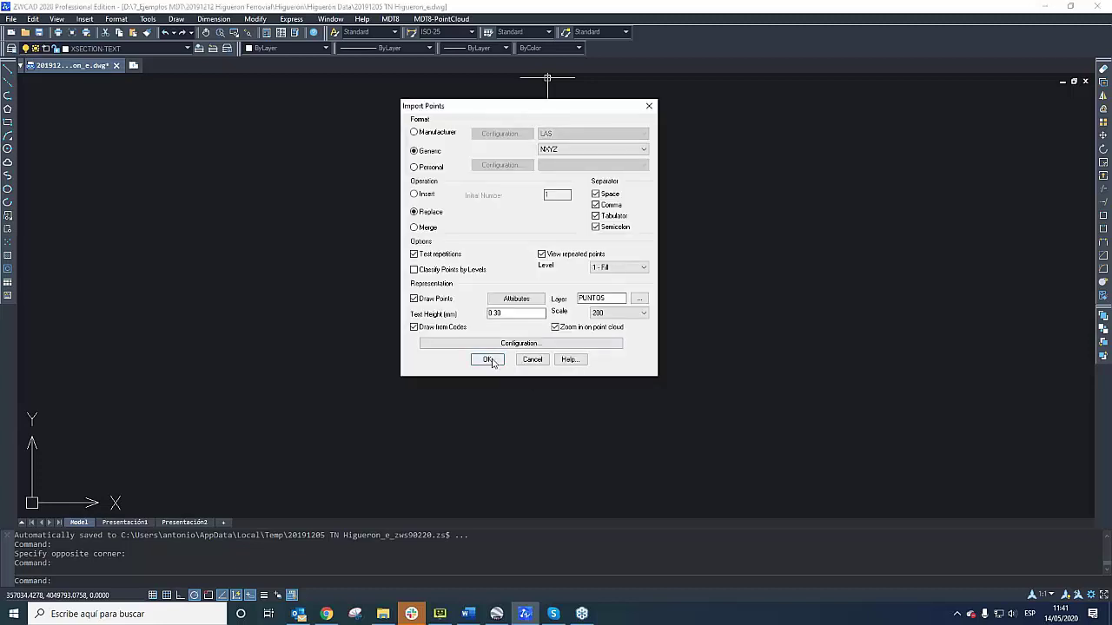
- Import the 1174 points from 20191205 TN Higueron.pun
left_click(489, 362)
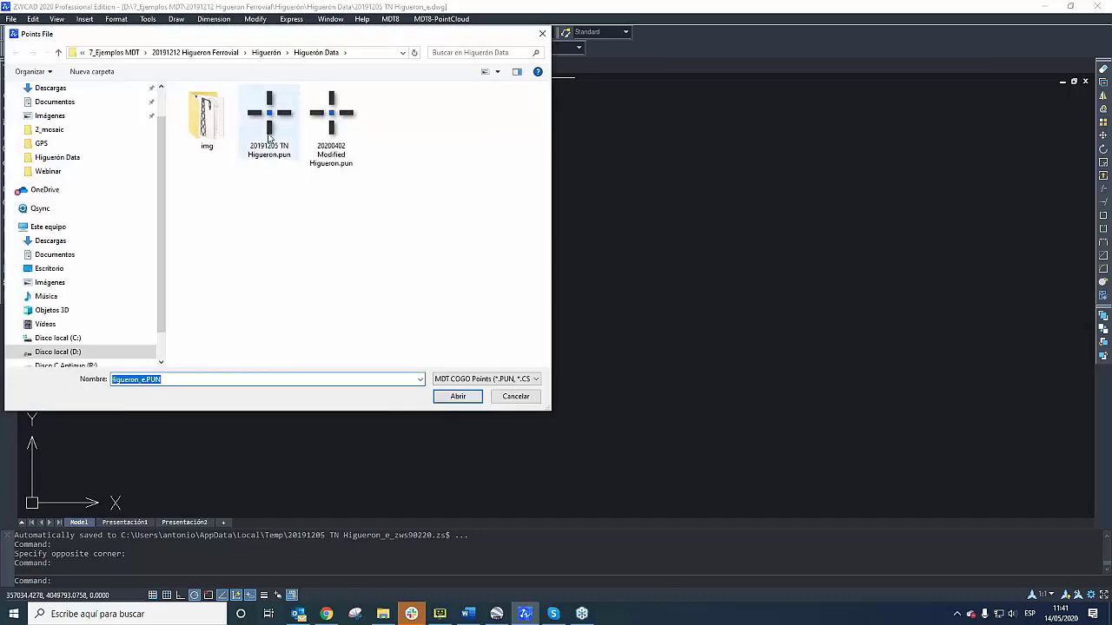
left_click(269, 134)
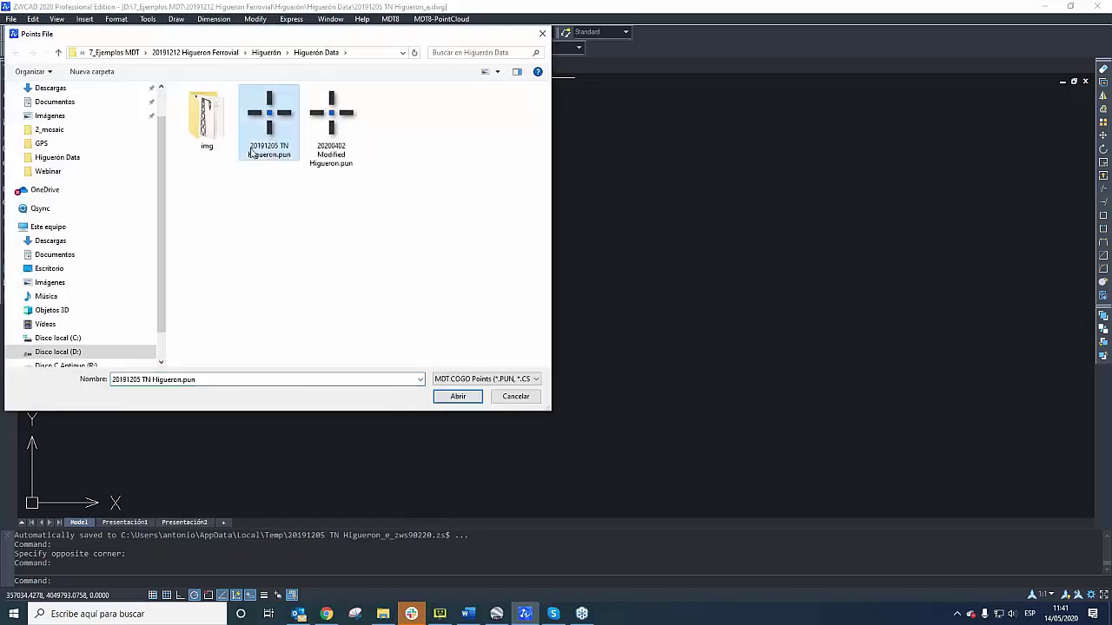
double_click(264, 140)
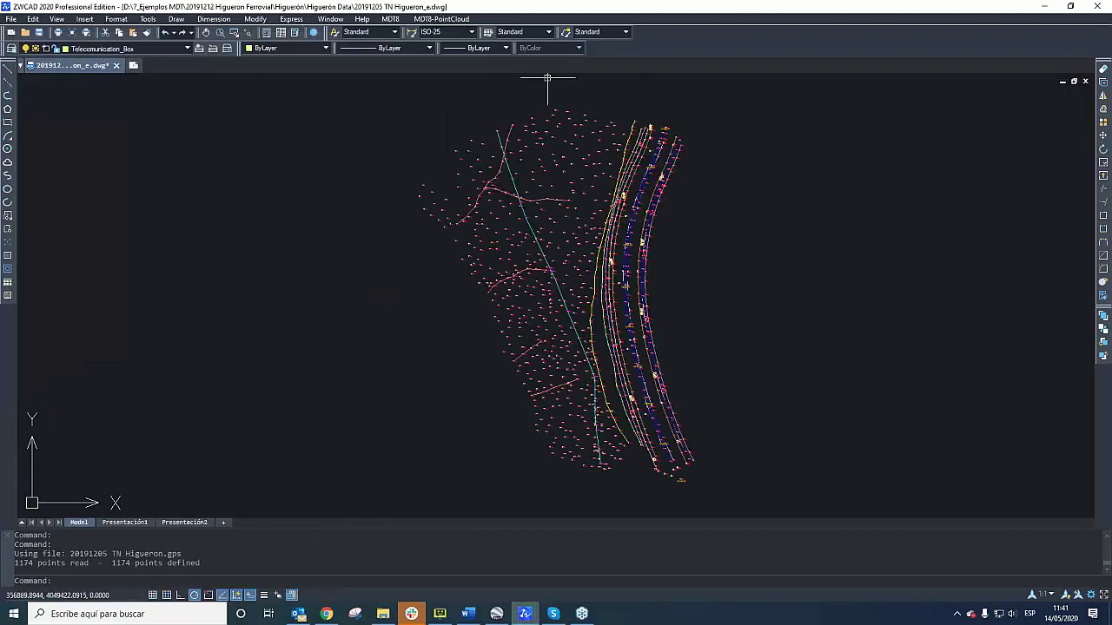
scroll(447, 347, "down", 1)
scroll(635, 241, "up", 1)
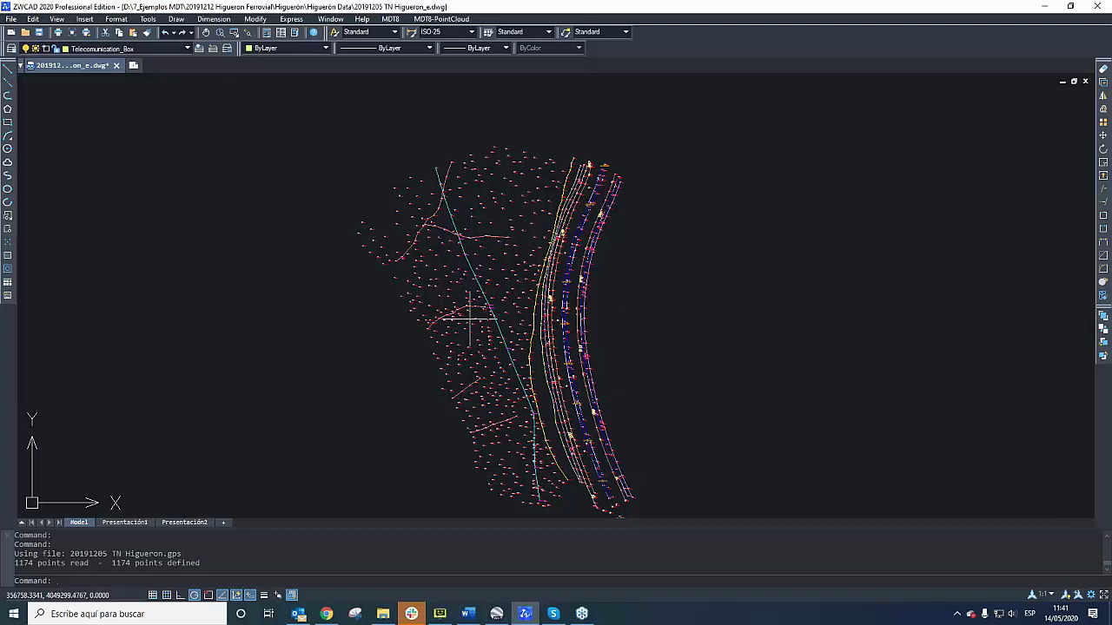
scroll(469, 319, "up", 1)
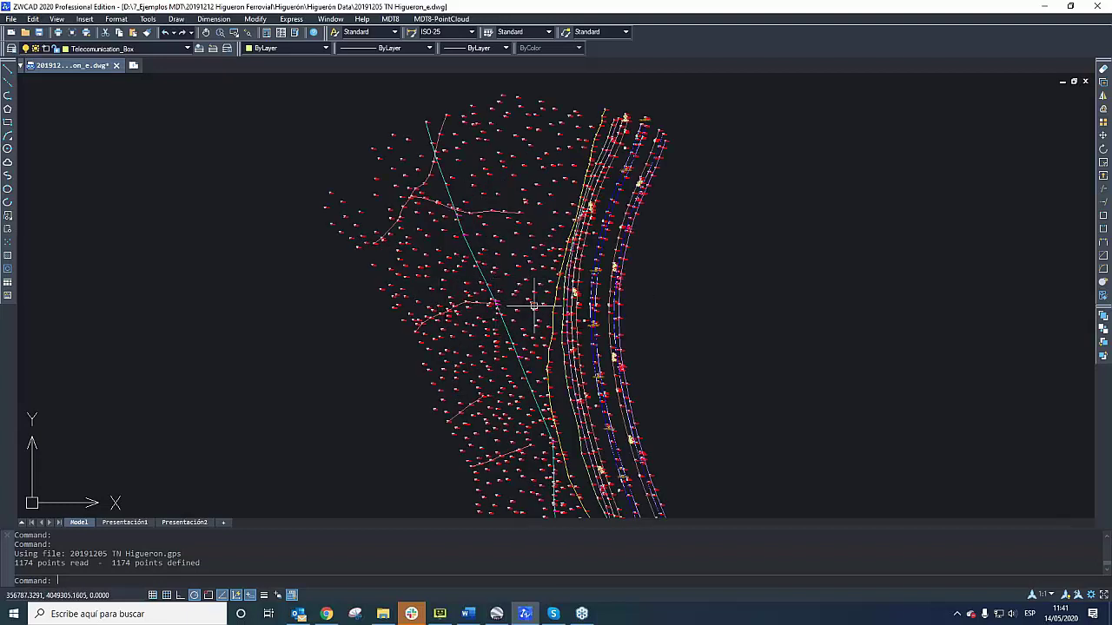
scroll(561, 309, "up", 1)
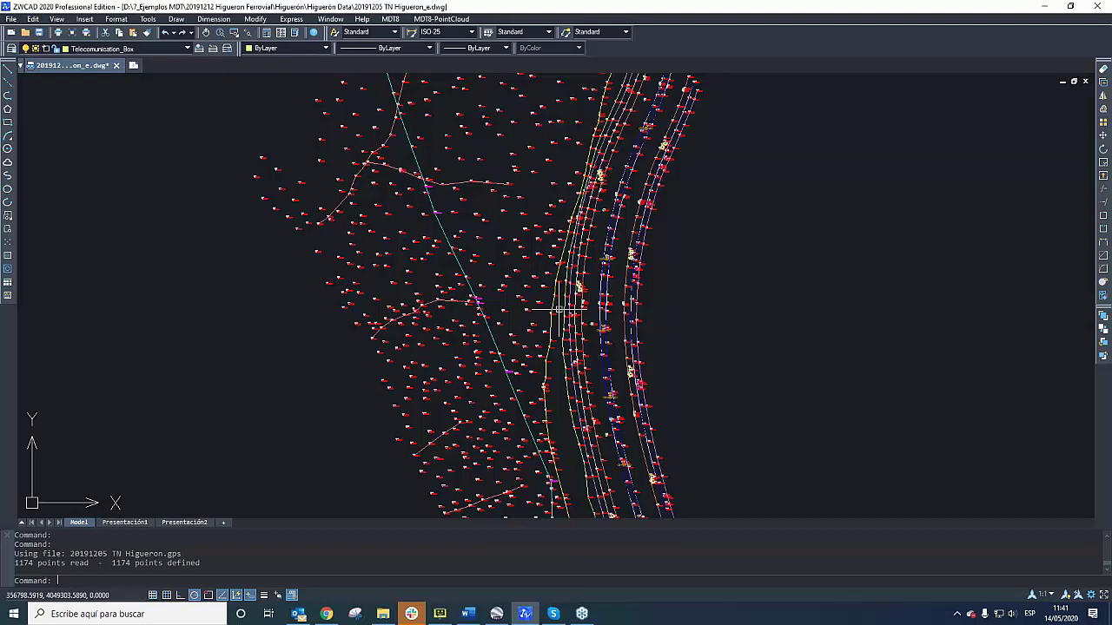
scroll(555, 311, "down", 2)
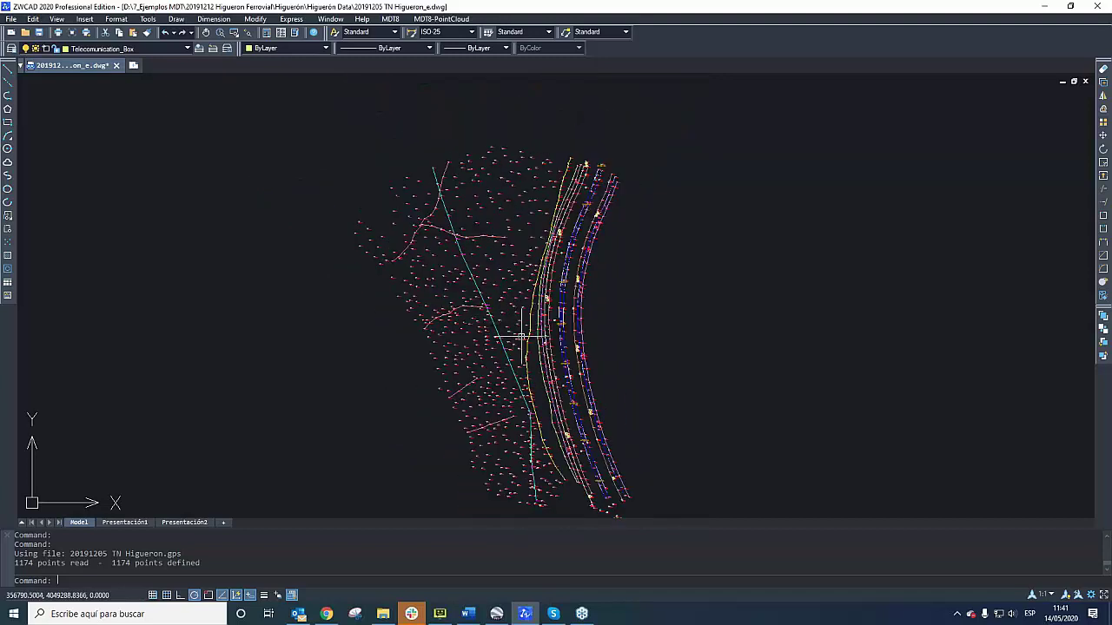
scroll(522, 335, "up", 3)
scroll(499, 326, "down", 2)
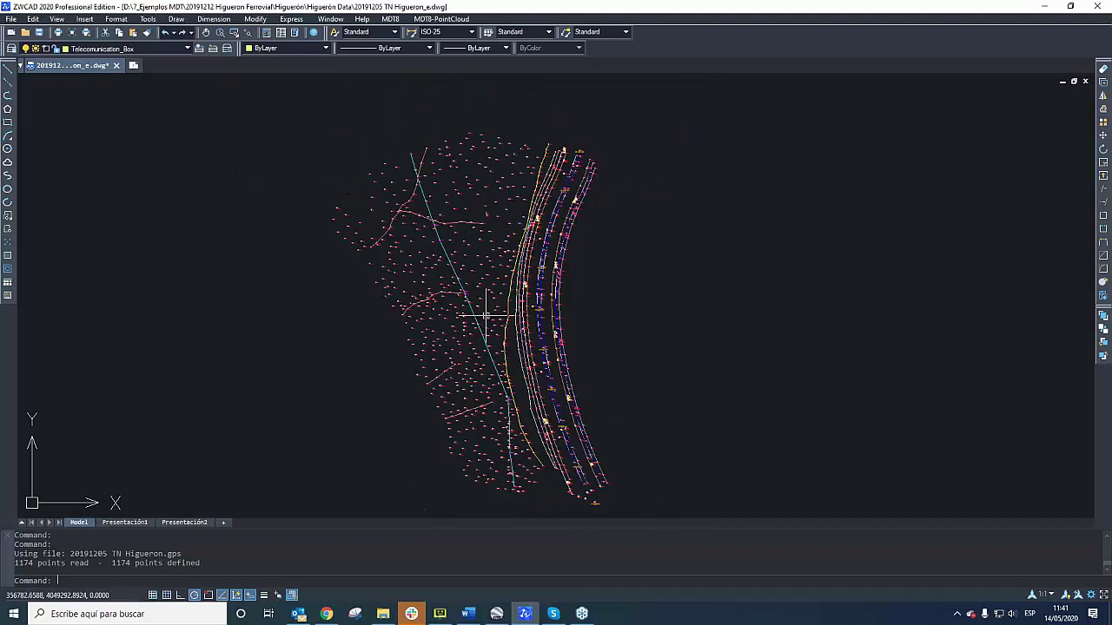
scroll(511, 323, "up", 1)
scroll(511, 322, "up", 1)
scroll(400, 167, "up", 2)
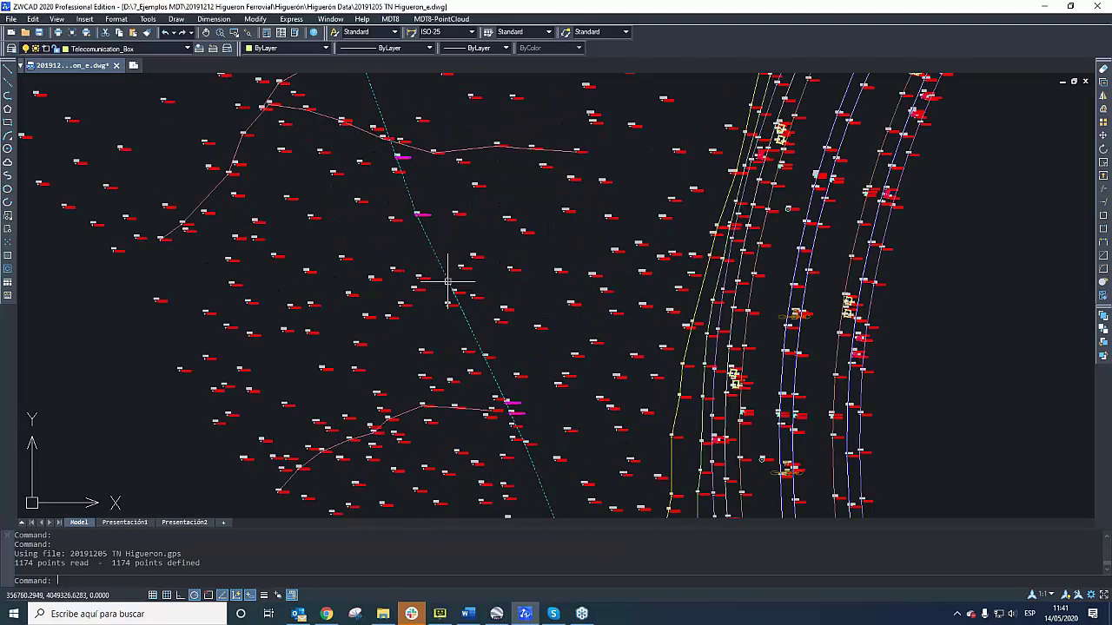
left_click(437, 259)
scroll(464, 360, "down", 2)
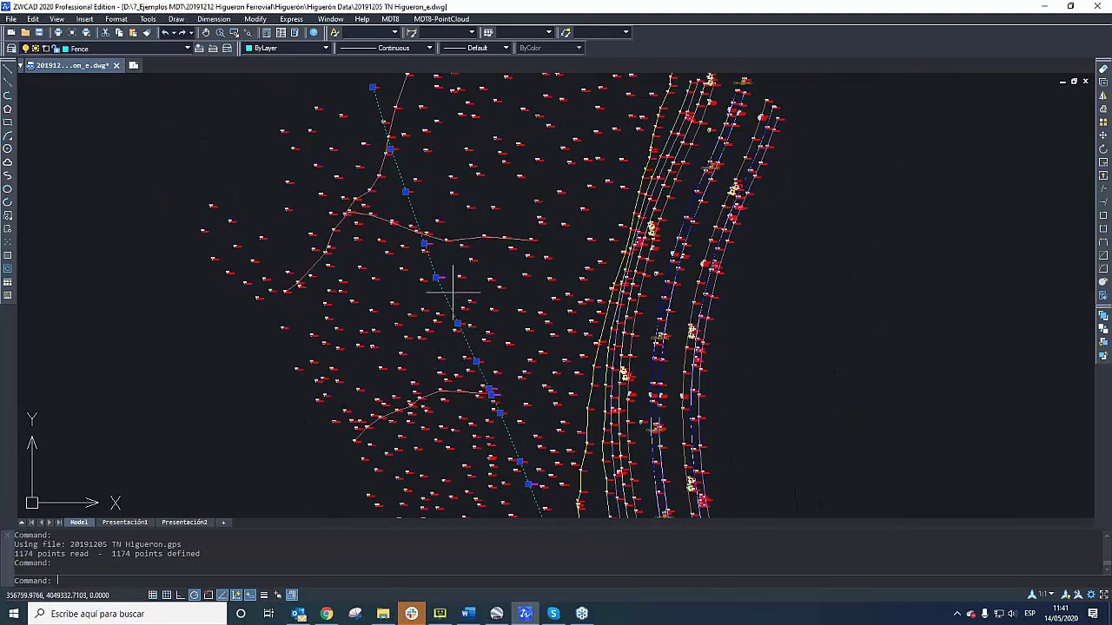
scroll(455, 281, "up", 3)
scroll(347, 97, "up", 3)
scroll(344, 185, "down", 4)
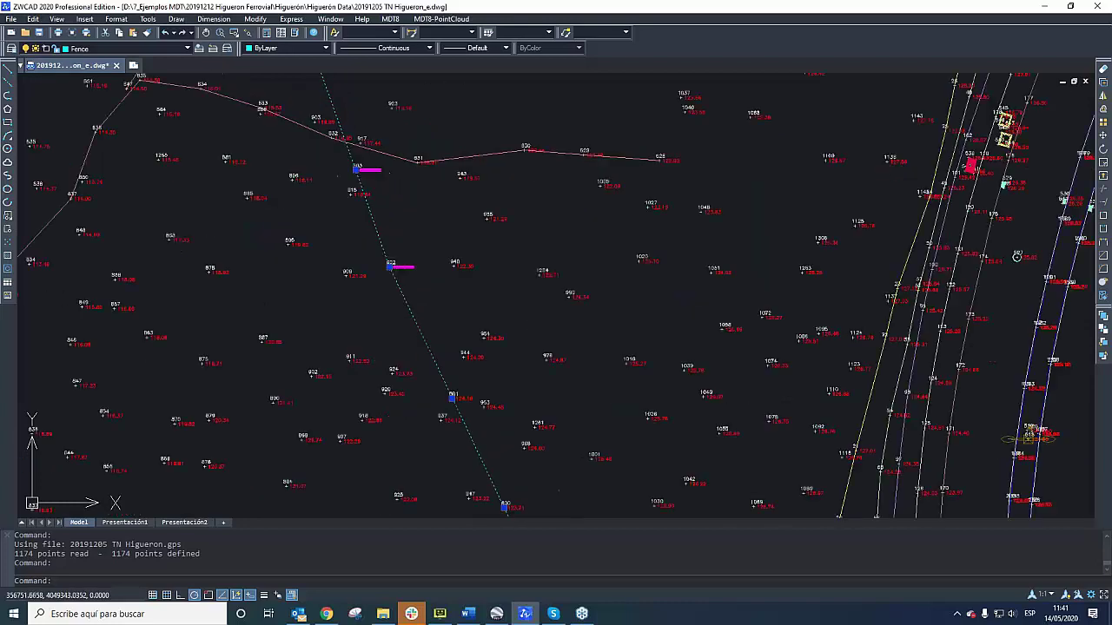
scroll(324, 106, "up", 1)
scroll(435, 280, "down", 2)
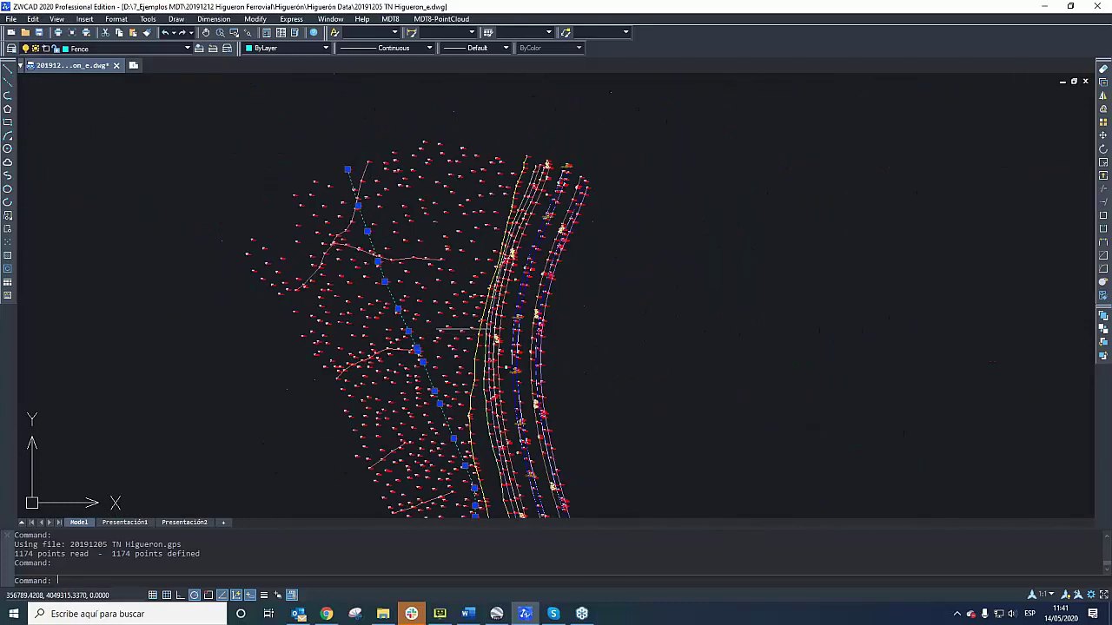
scroll(504, 304, "up", 2)
scroll(452, 321, "up", 2)
left_click(466, 339)
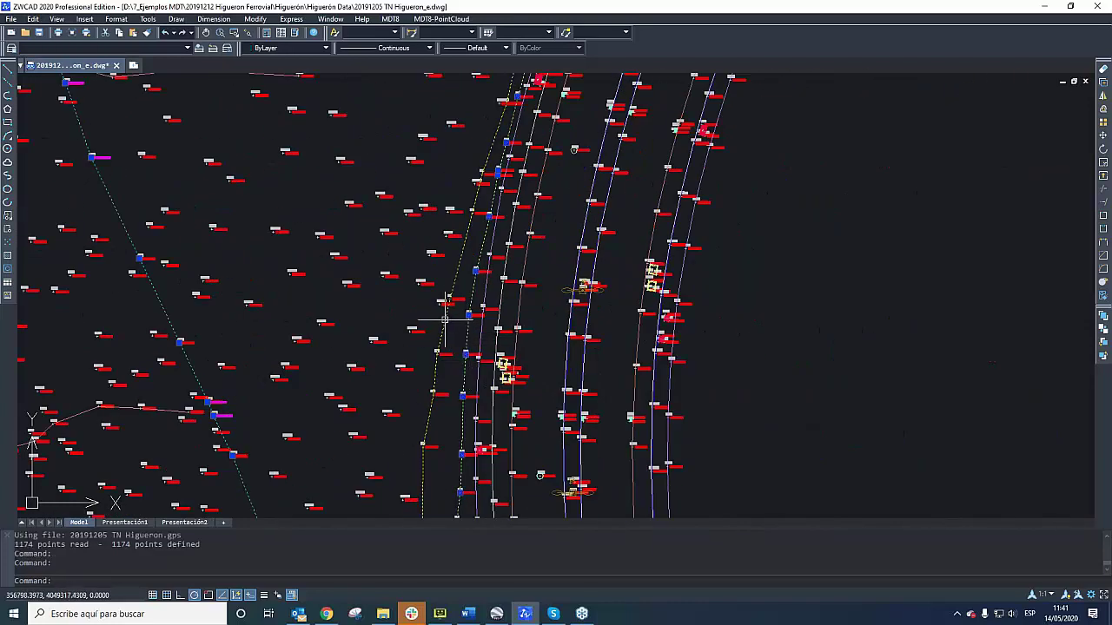
left_click(441, 326)
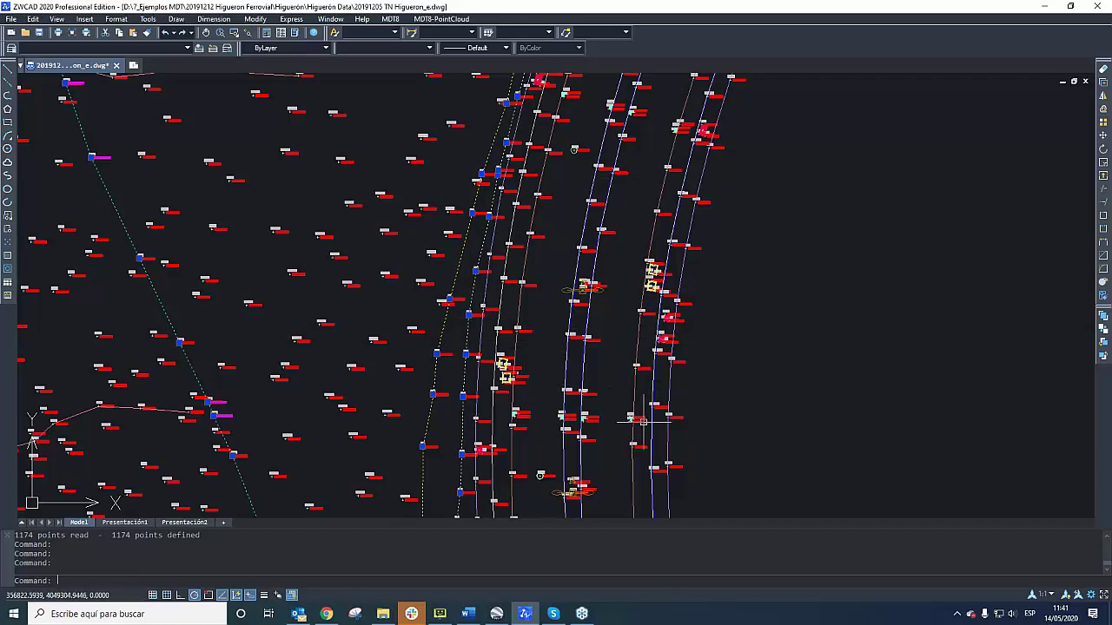
scroll(652, 278, "down", 2)
scroll(652, 277, "up", 5)
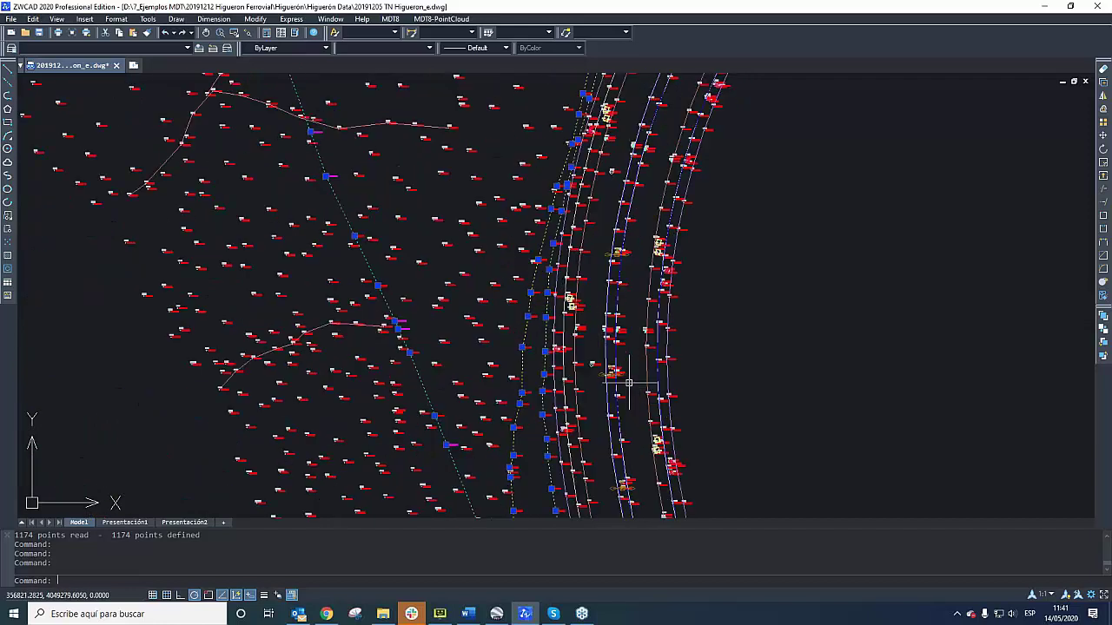
key("Escape")
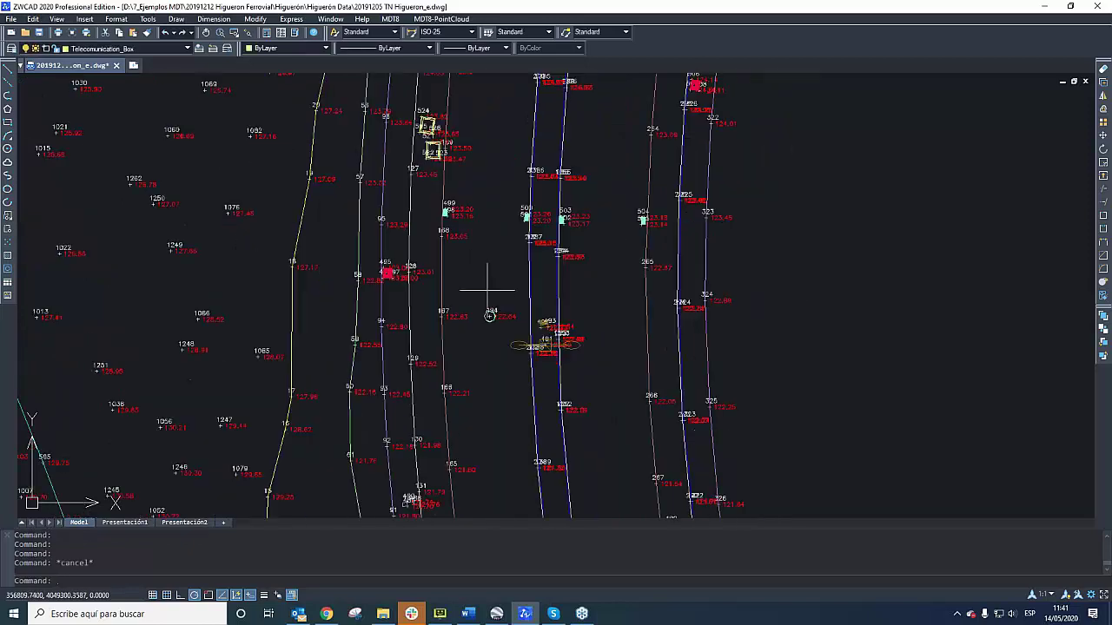
scroll(491, 310, "up", 2)
scroll(576, 426, "down", 1)
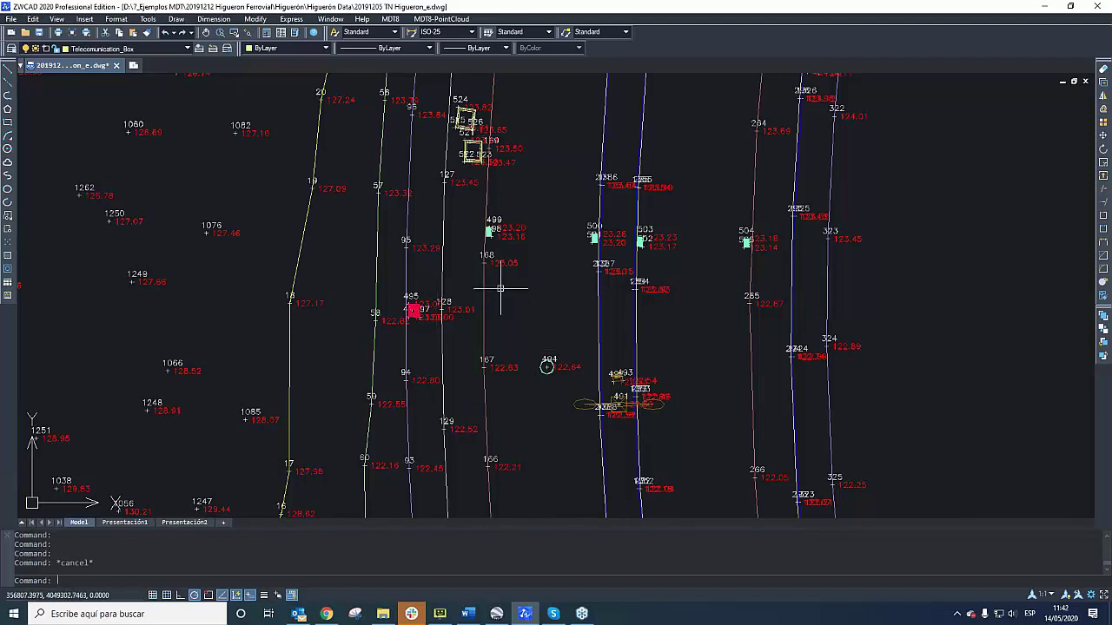
- In MDT8 Vision, hide point names and heights so points show only codes like CT, pt, Ace
left_click(390, 19)
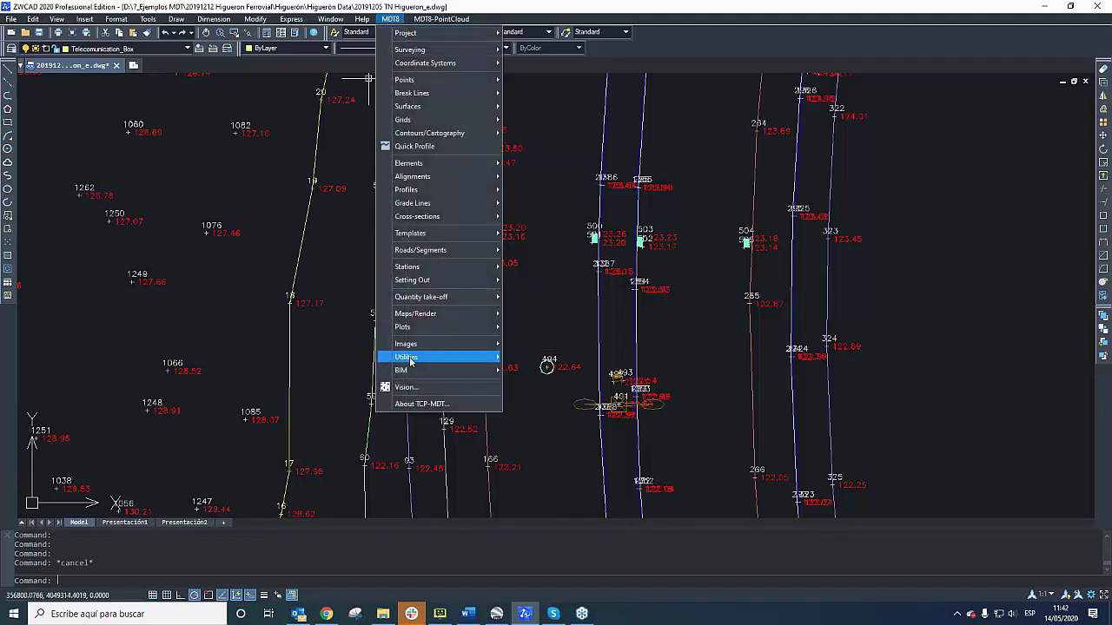
left_click(409, 387)
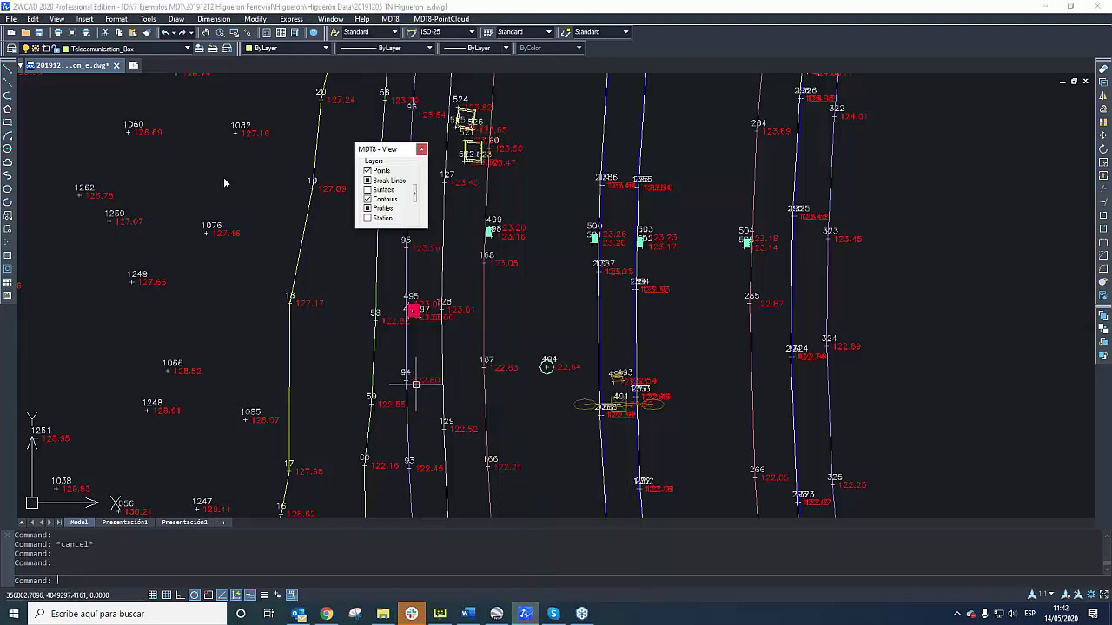
left_click_drag(407, 142, 97, 120)
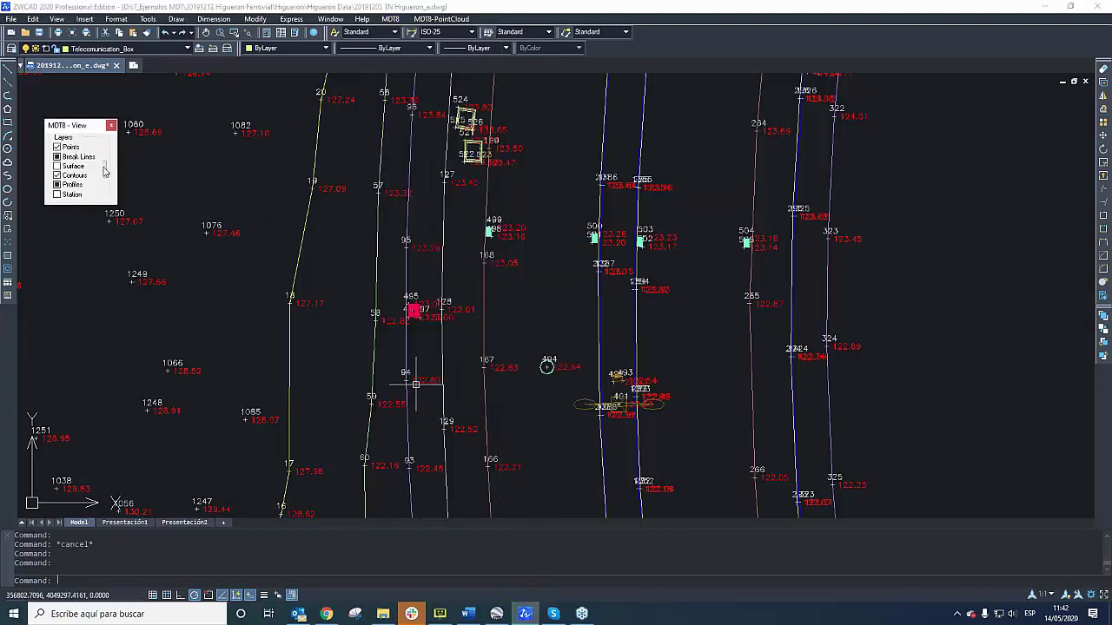
left_click(105, 169)
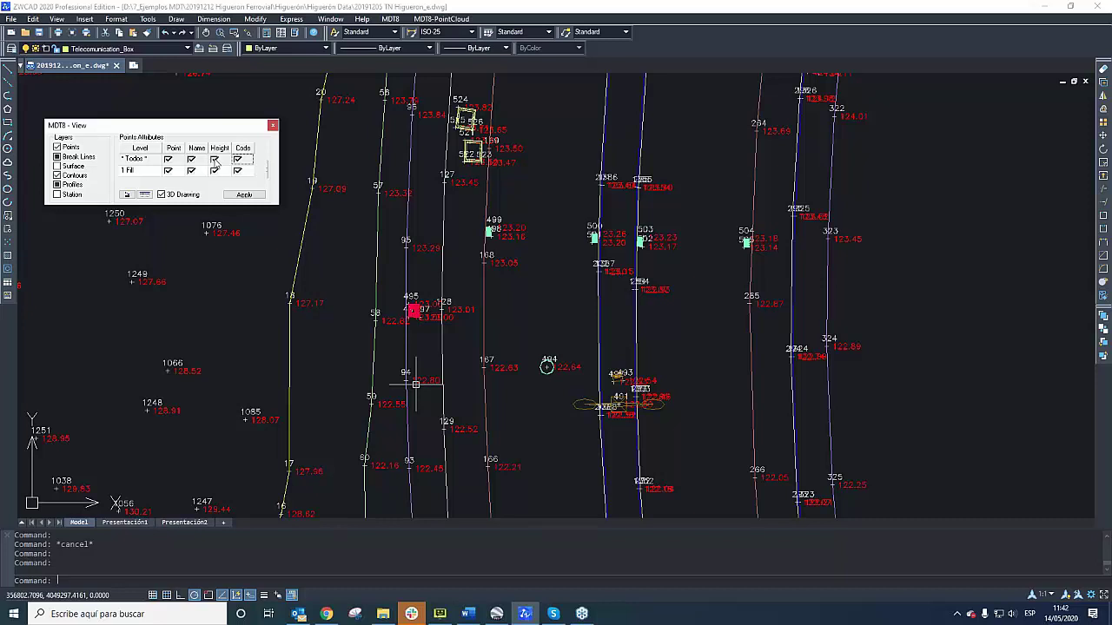
left_click(214, 160)
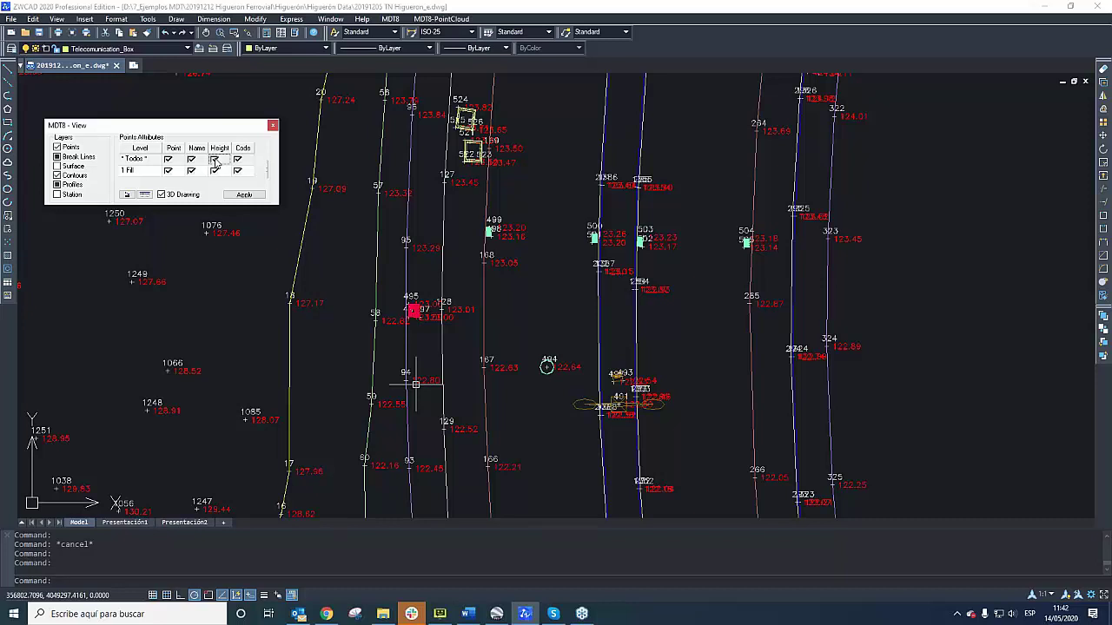
left_click(244, 195)
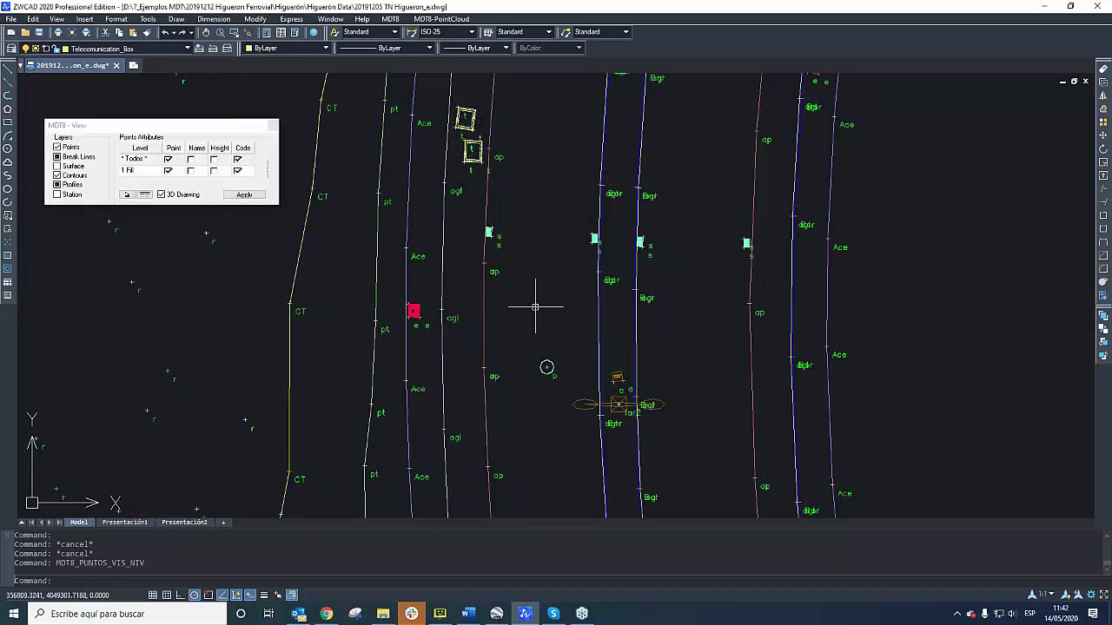
- Zoom in on the coded point symbols and select a hatched symbol to inspect it
scroll(503, 248, "up", 3)
scroll(509, 201, "down", 2)
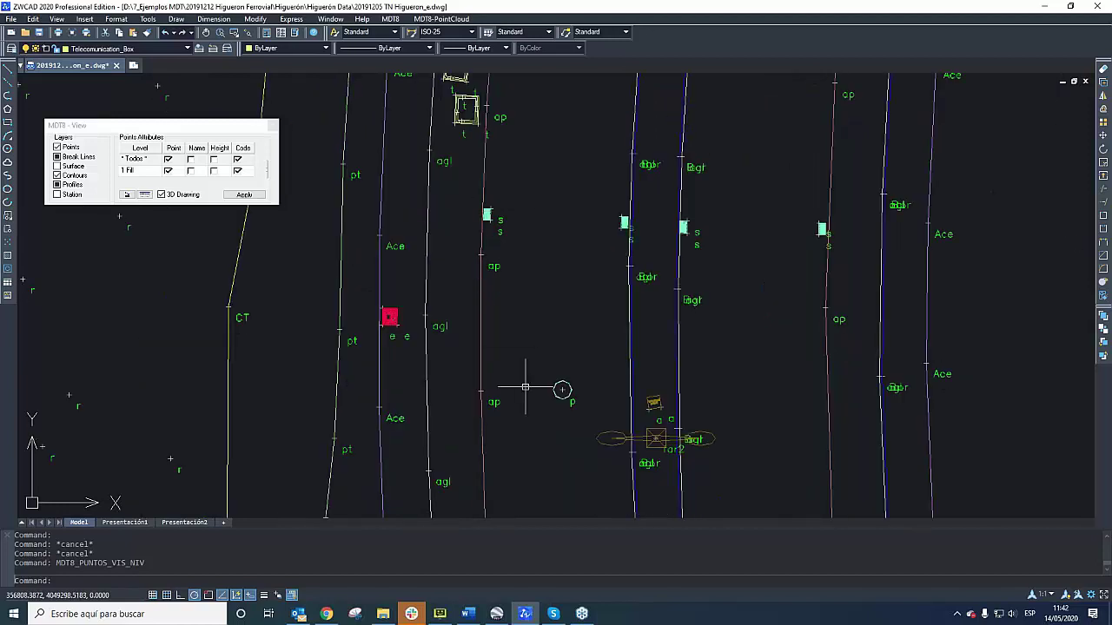
scroll(528, 390, "up", 2)
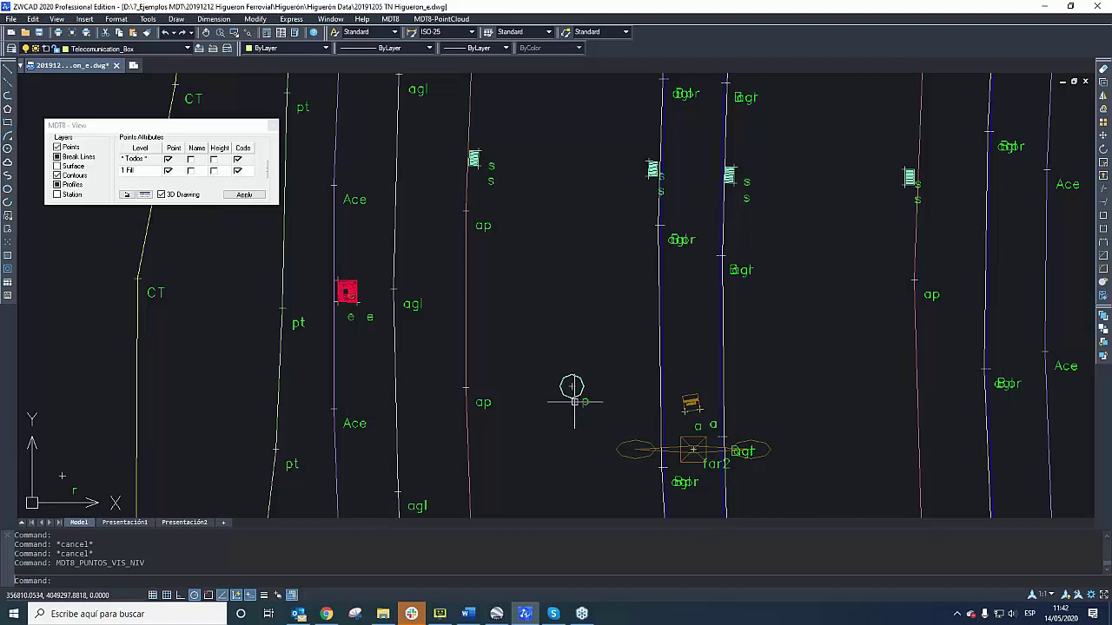
scroll(474, 148, "up", 6)
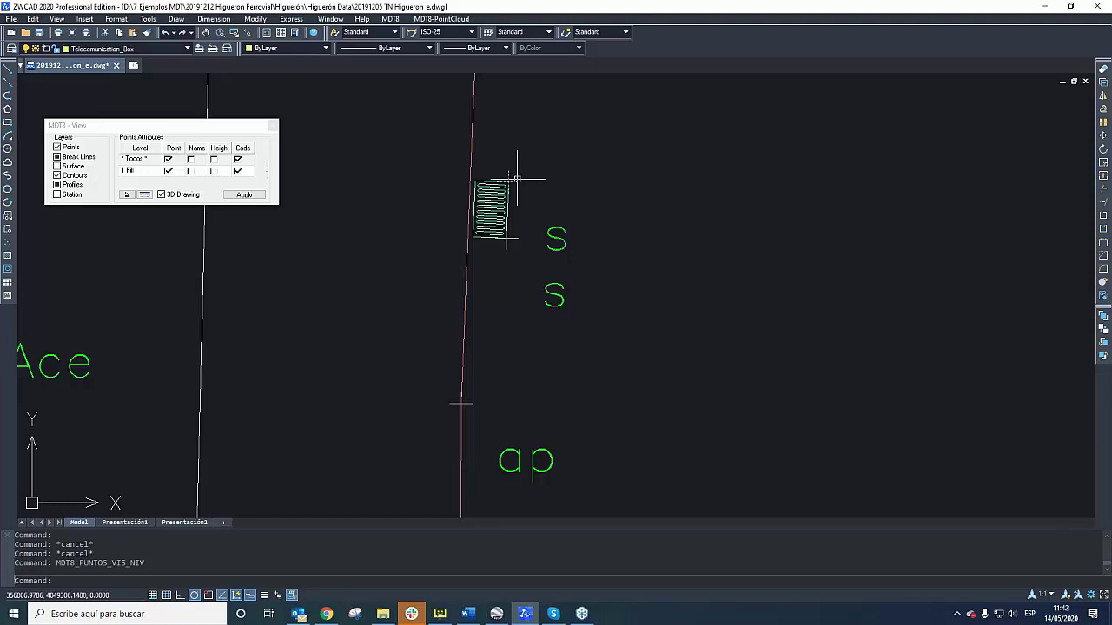
left_click(507, 212)
- Zoom out to the whole road alignment and clear the selection
scroll(552, 215, "down", 5)
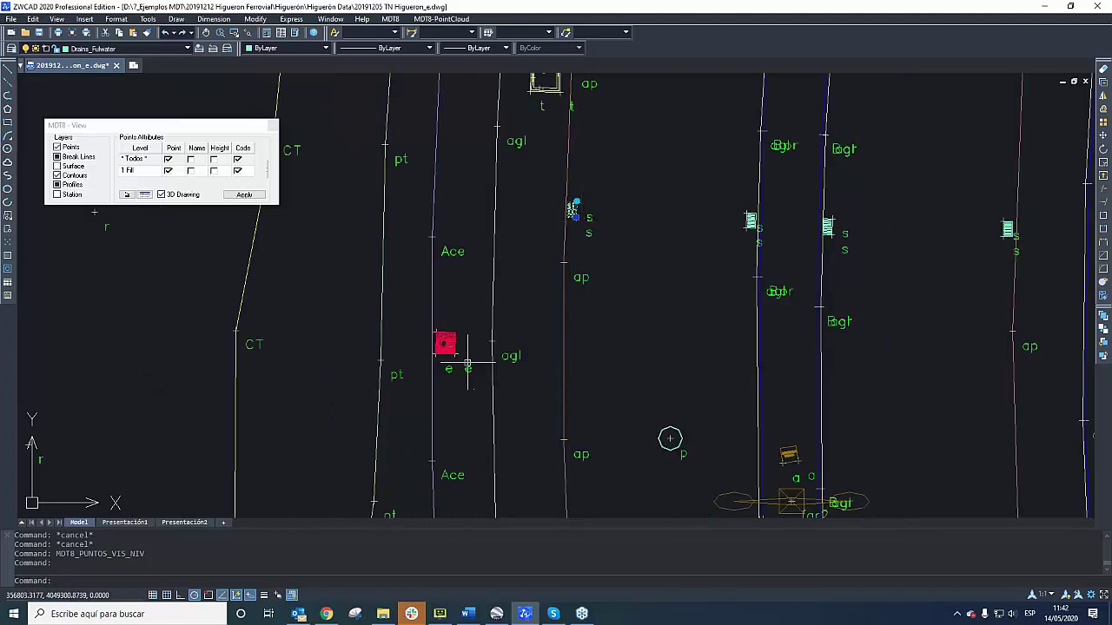
scroll(467, 367, "up", 5)
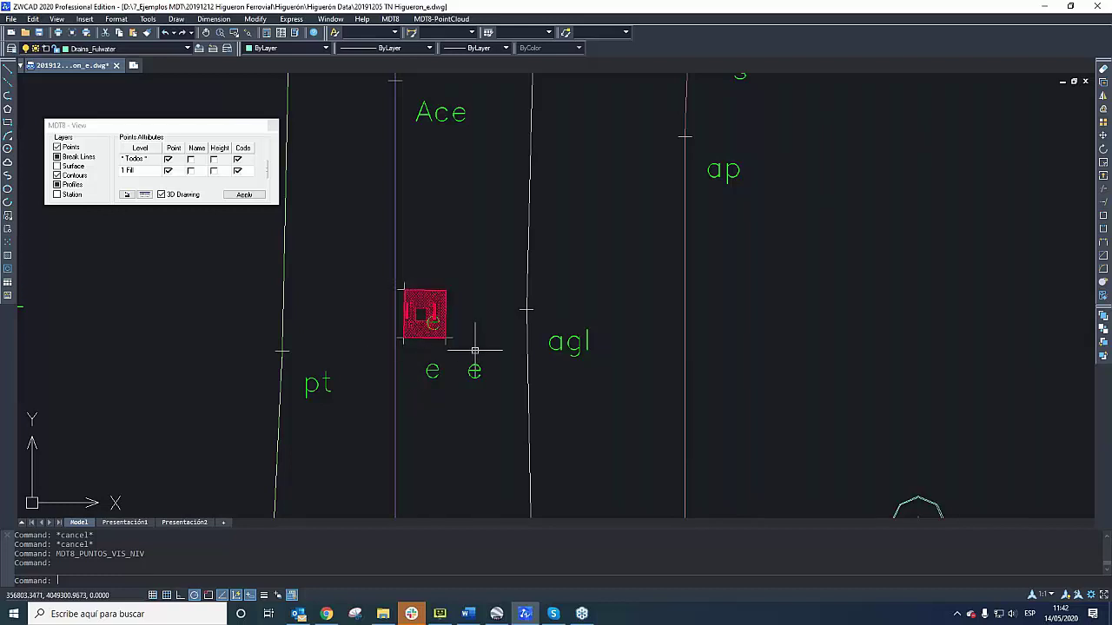
scroll(435, 330, "down", 5)
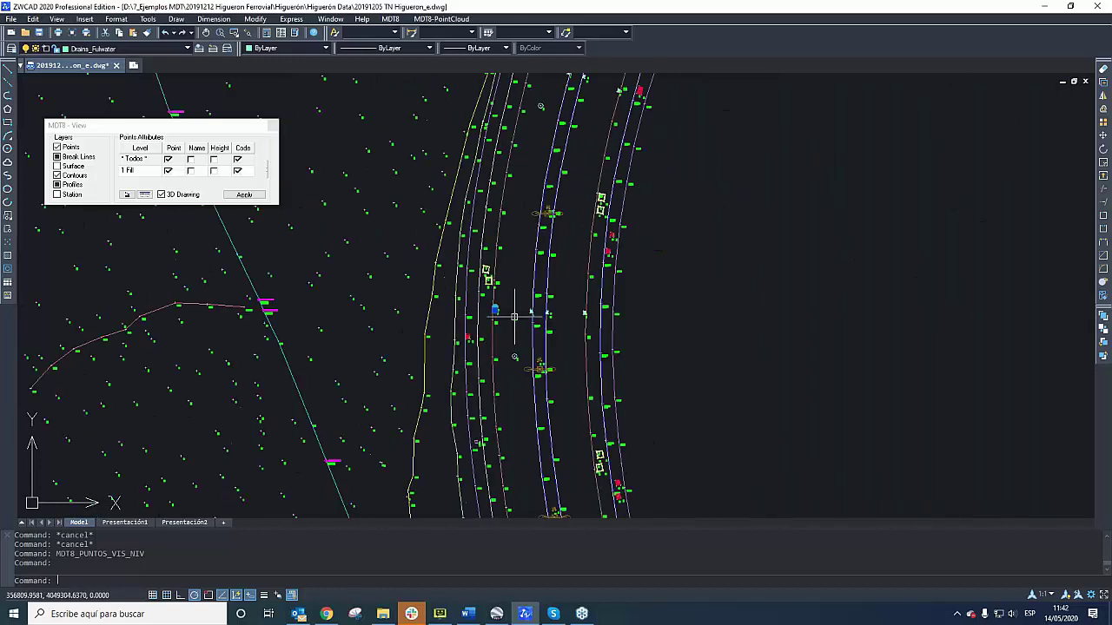
scroll(515, 317, "down", 5)
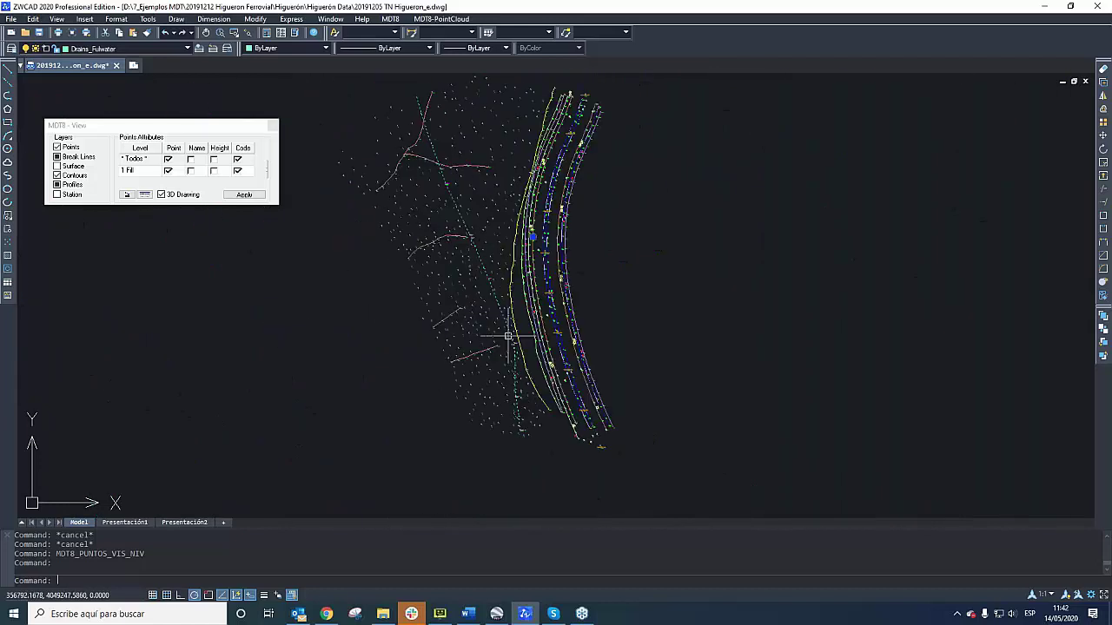
scroll(513, 343, "down", 1)
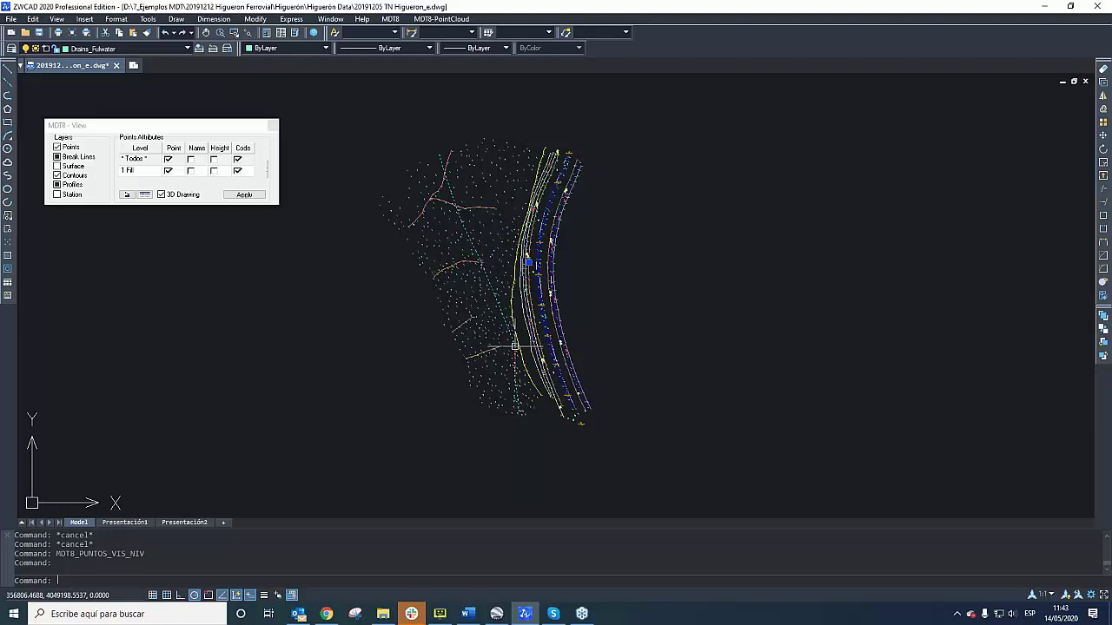
key("Escape")
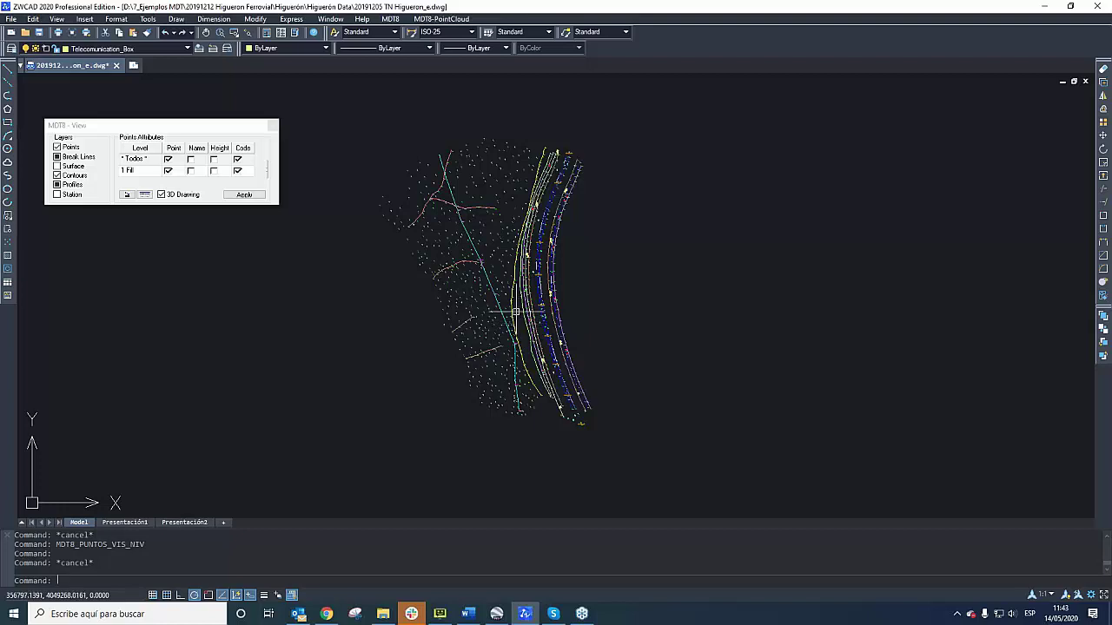
left_click(390, 18)
mouse_move(420, 95)
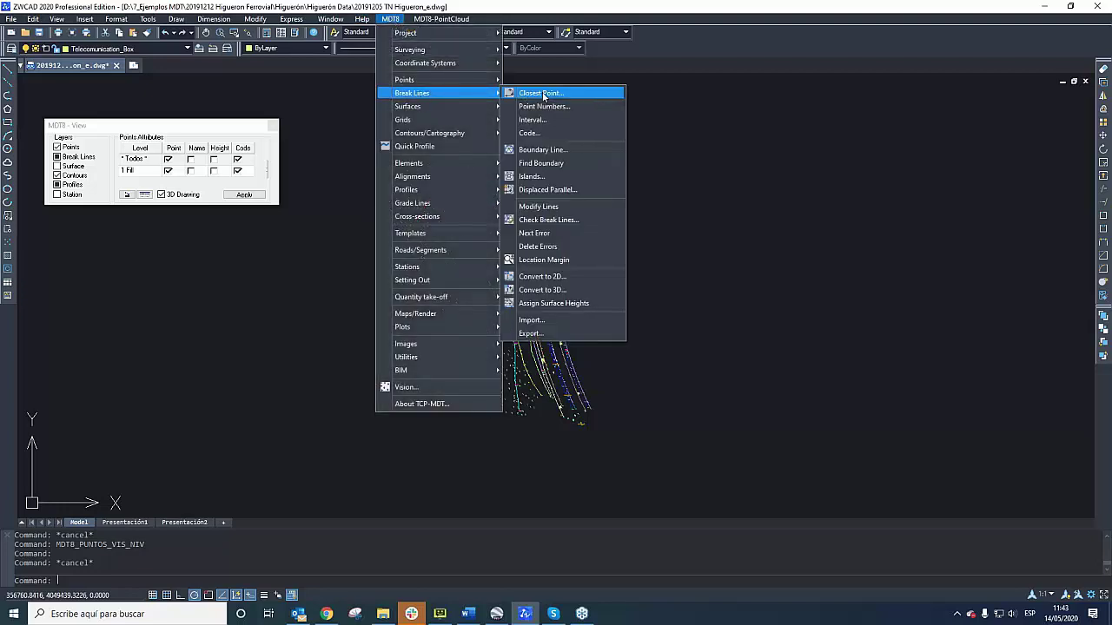
mouse_move(476, 80)
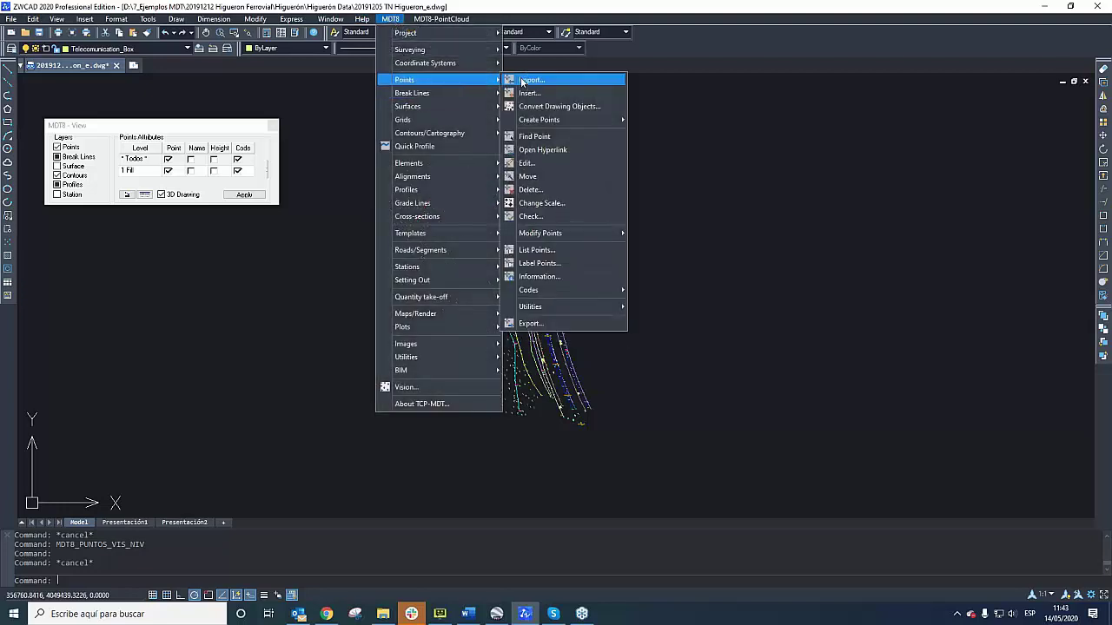
mouse_move(542, 121)
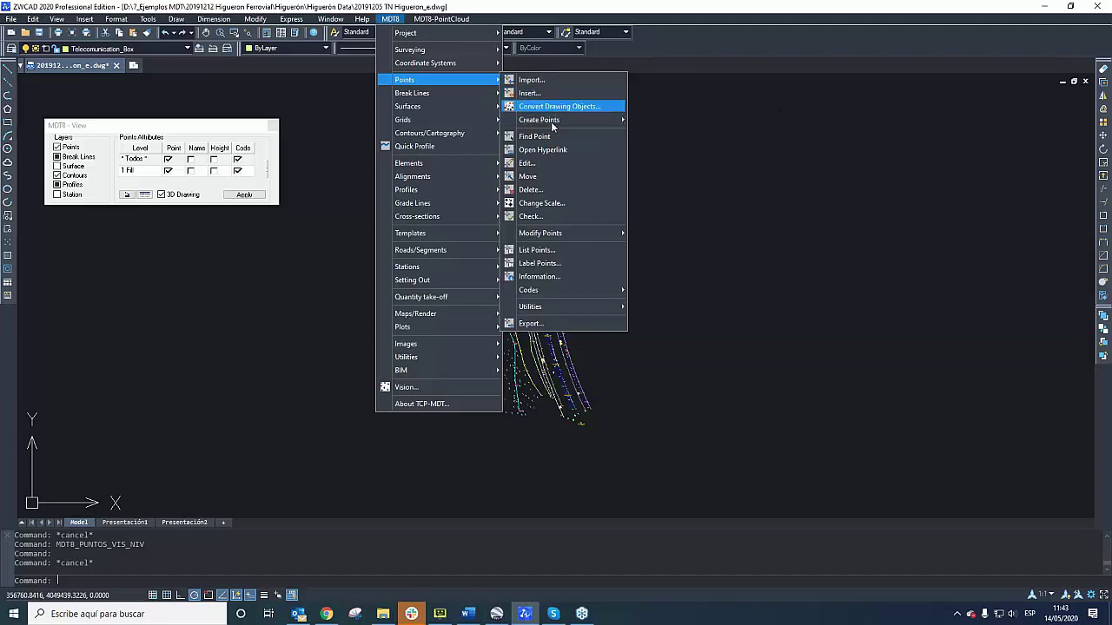
left_click(551, 252)
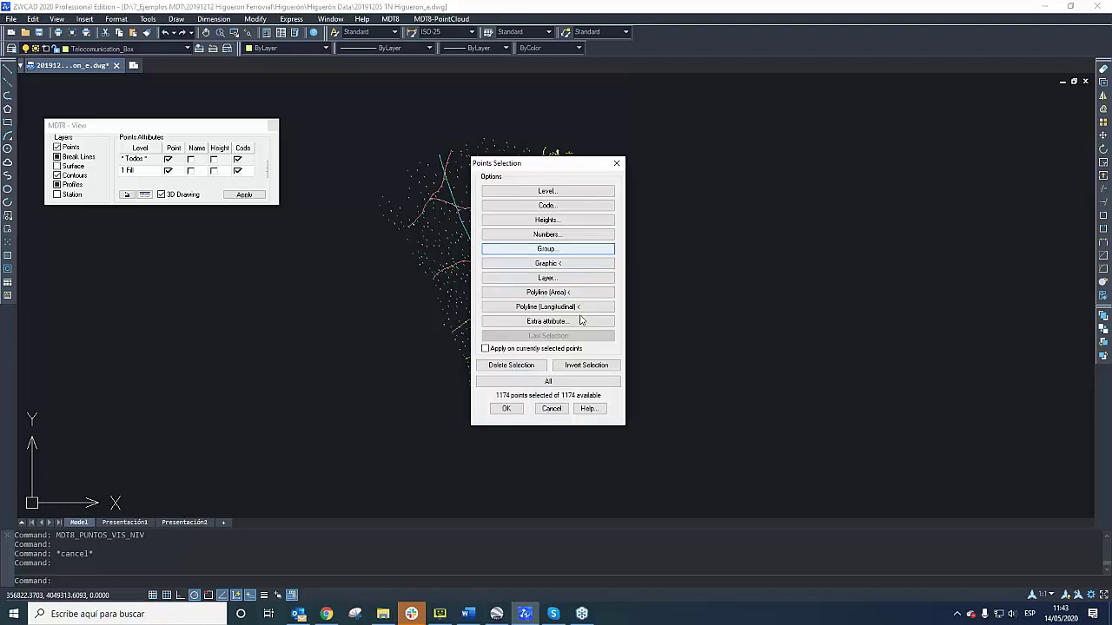
left_click(550, 382)
left_click(508, 408)
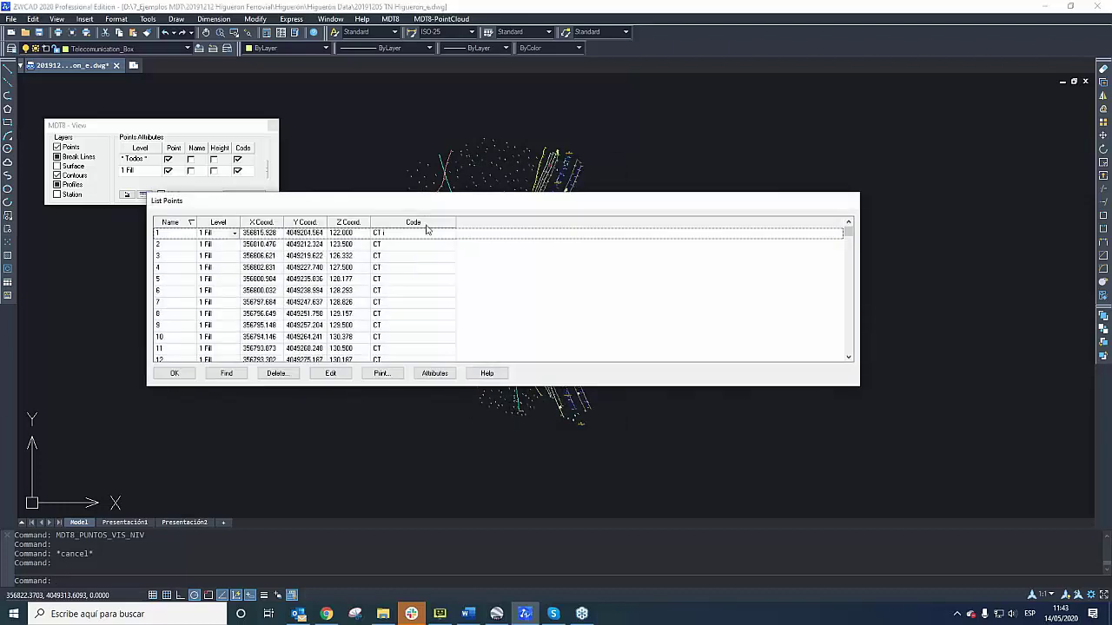
left_click(437, 374)
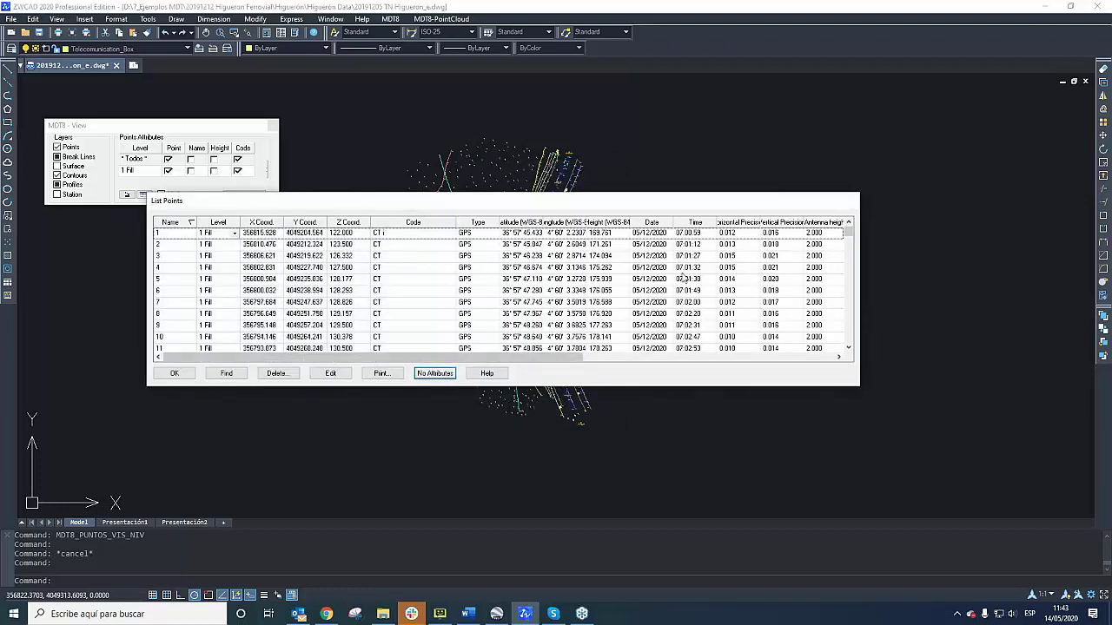
left_click_drag(509, 360, 685, 358)
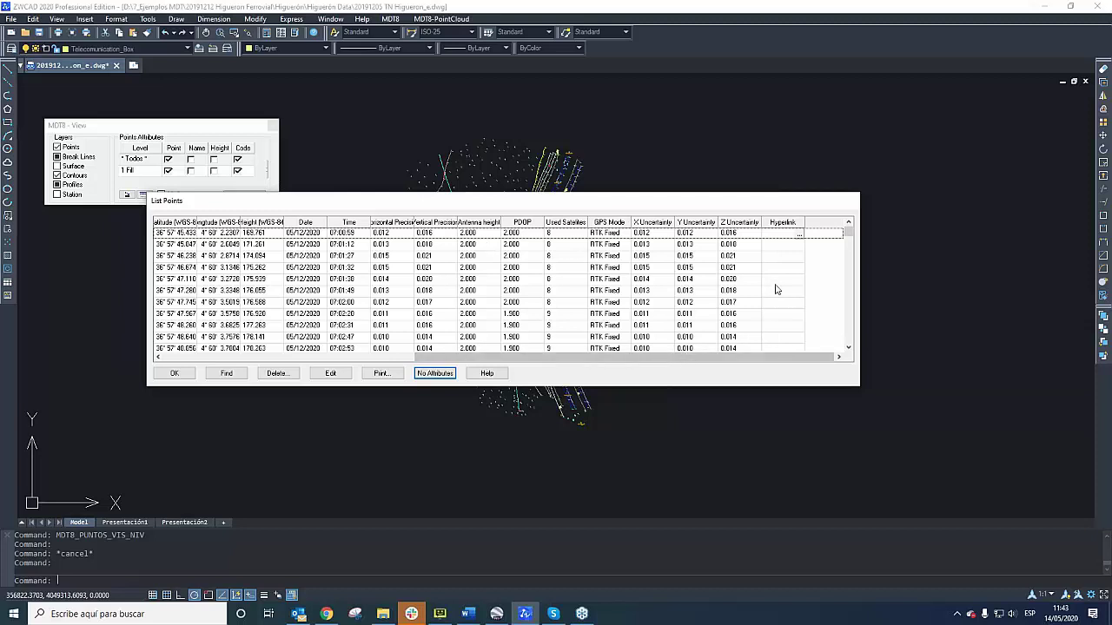
left_click(800, 238)
left_click(174, 373)
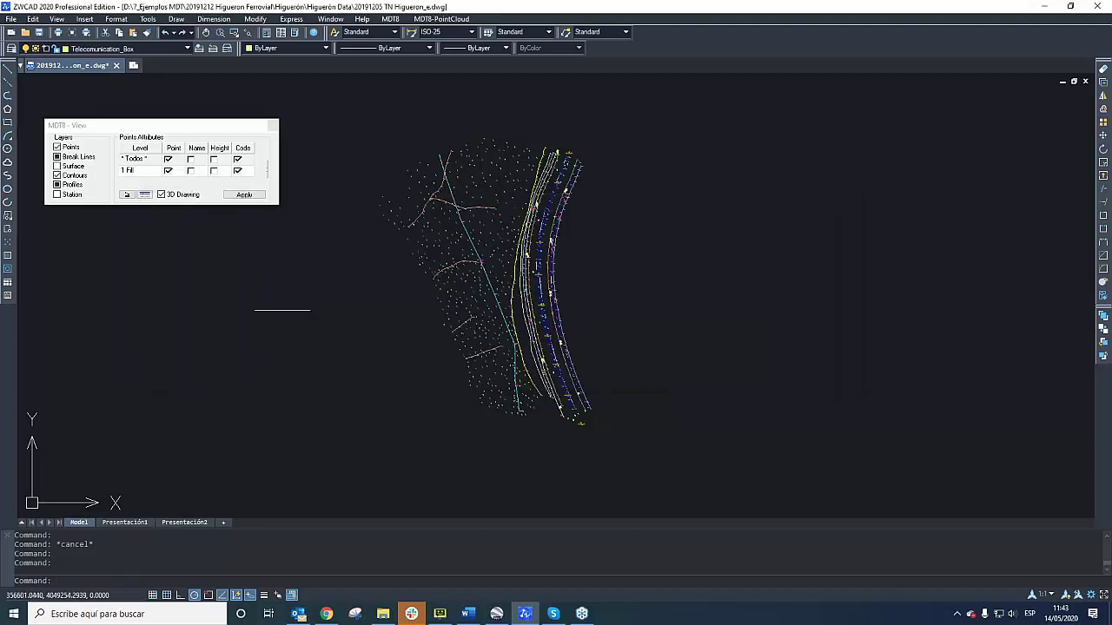
- Open the red point's linked photo p563_higueron_plot.jpg via Open Hyperlink, then return to the drawing
left_click(390, 19)
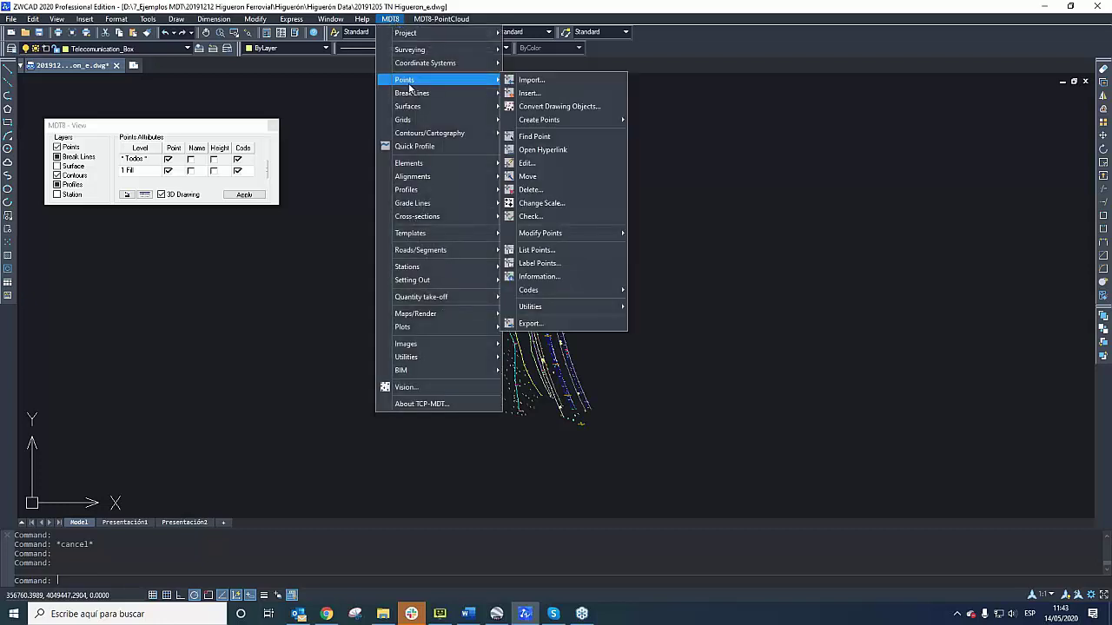
left_click(542, 150)
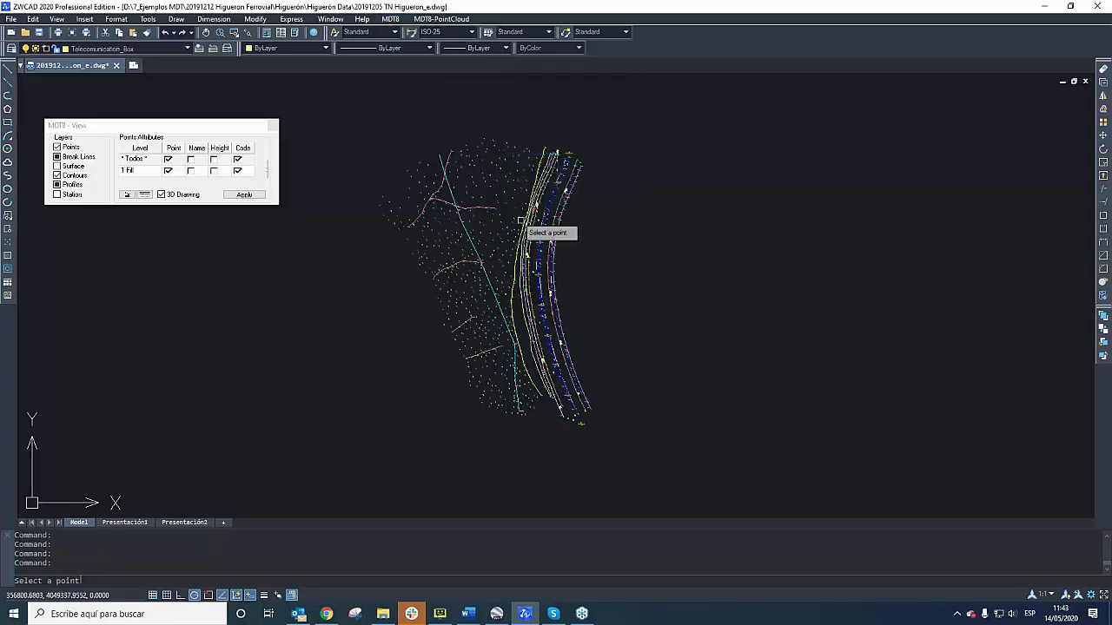
scroll(566, 160, "up", 8)
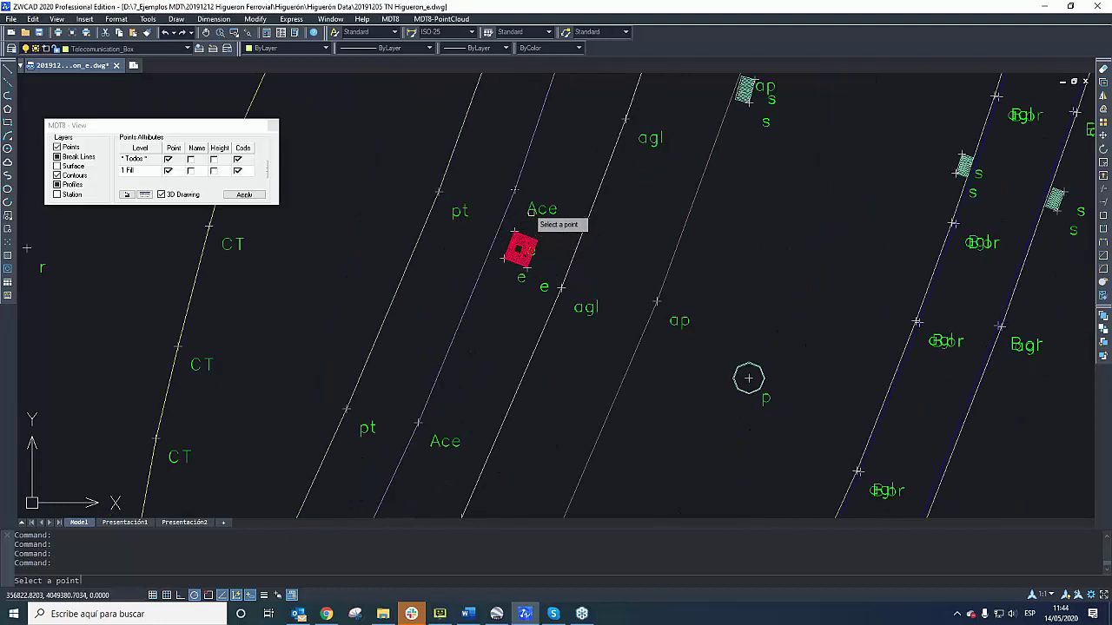
left_click(518, 249)
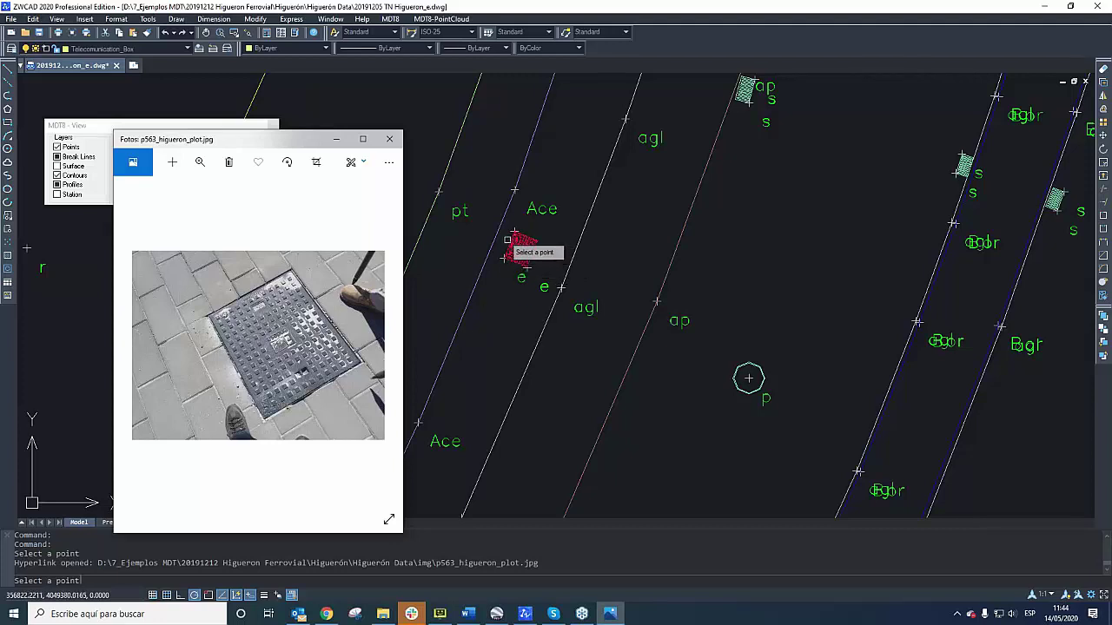
left_click(507, 240)
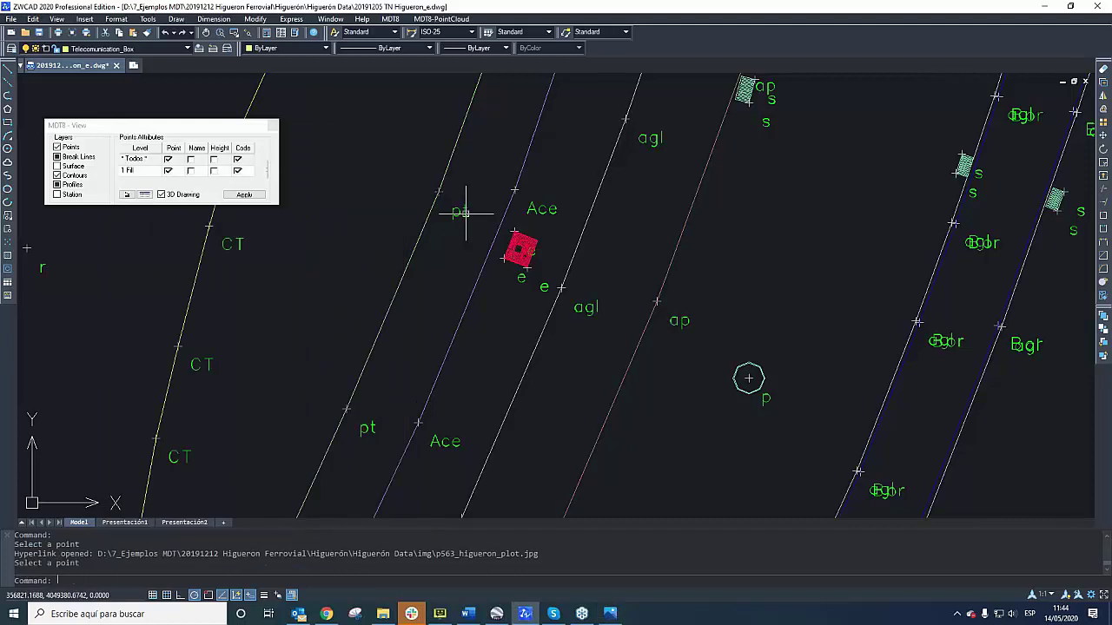
scroll(547, 256, "down", 2)
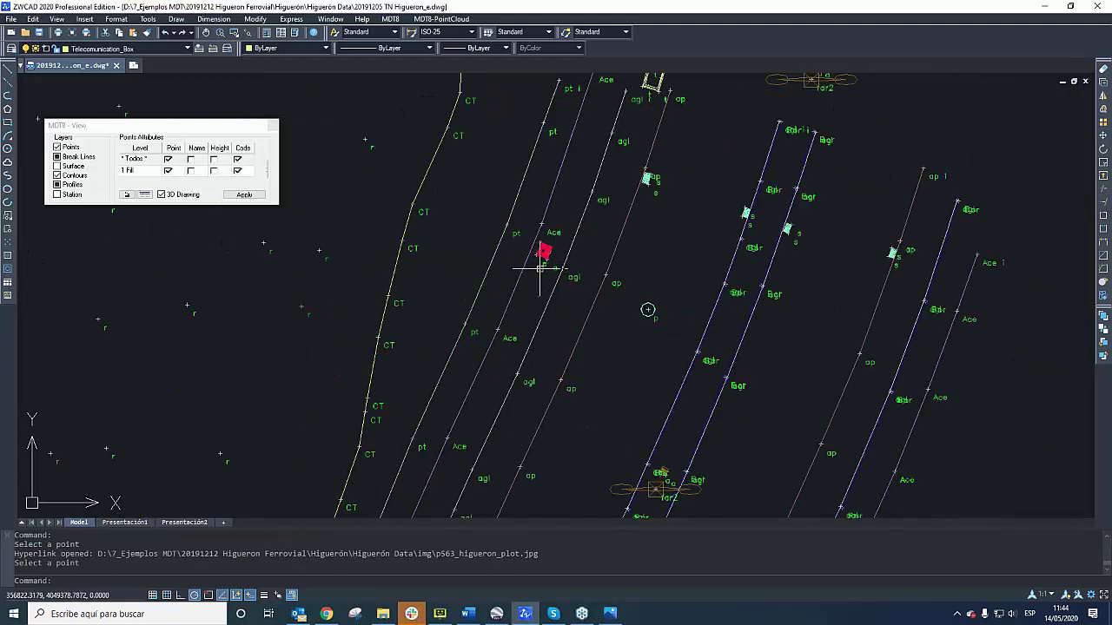
- Zoom out to the full survey and display the MDT8 Surfaces options like Import and Create Surface
scroll(541, 269, "down", 2)
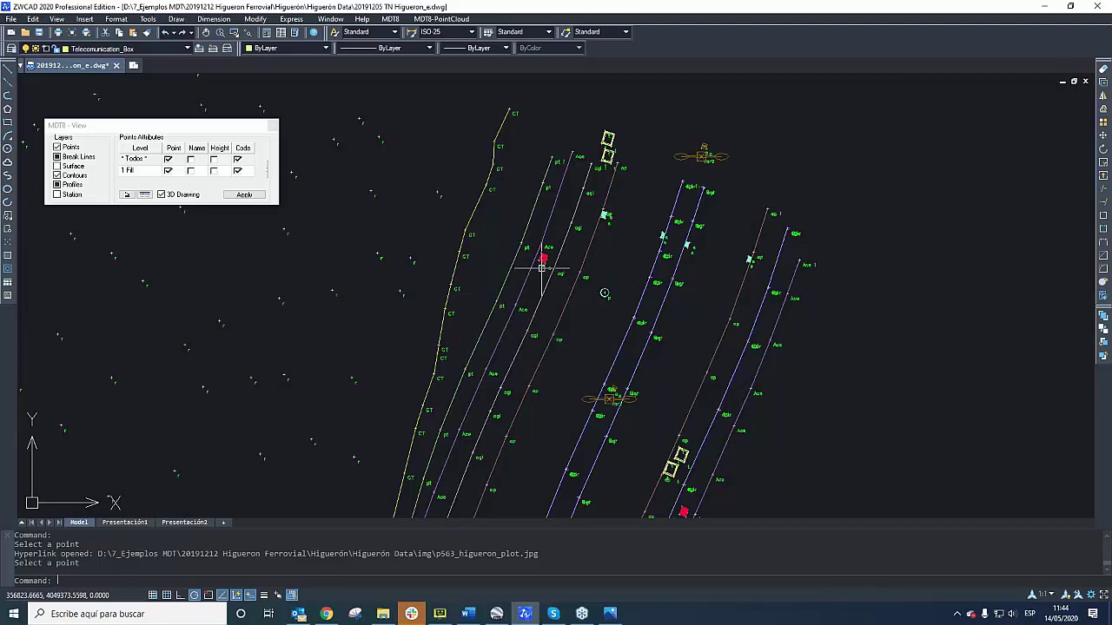
scroll(541, 269, "down", 5)
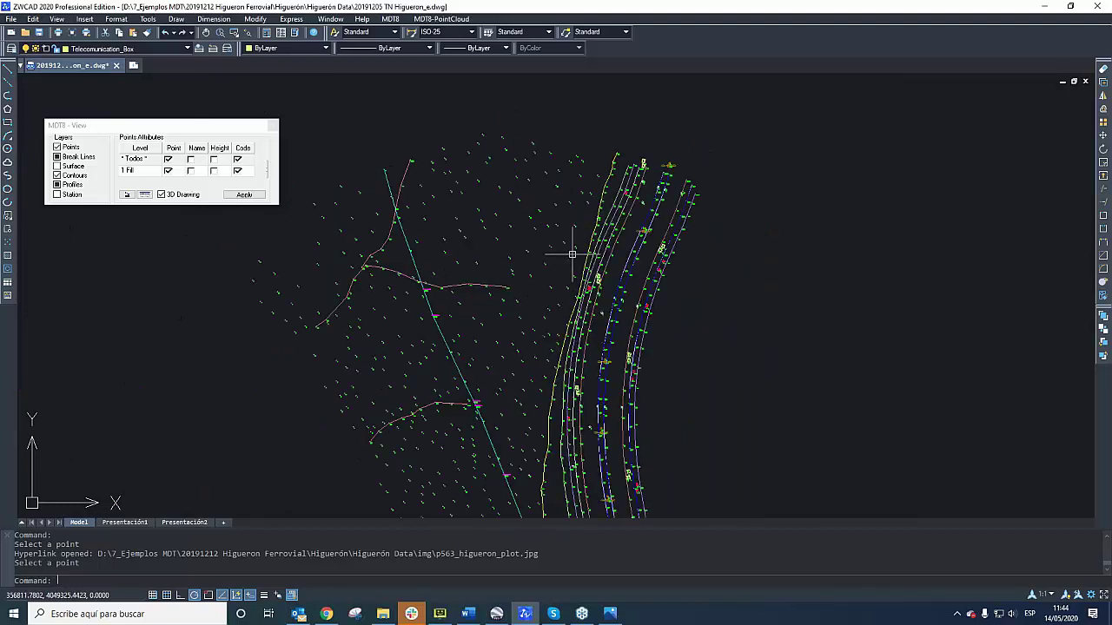
scroll(575, 217, "down", 1)
scroll(555, 269, "down", 2)
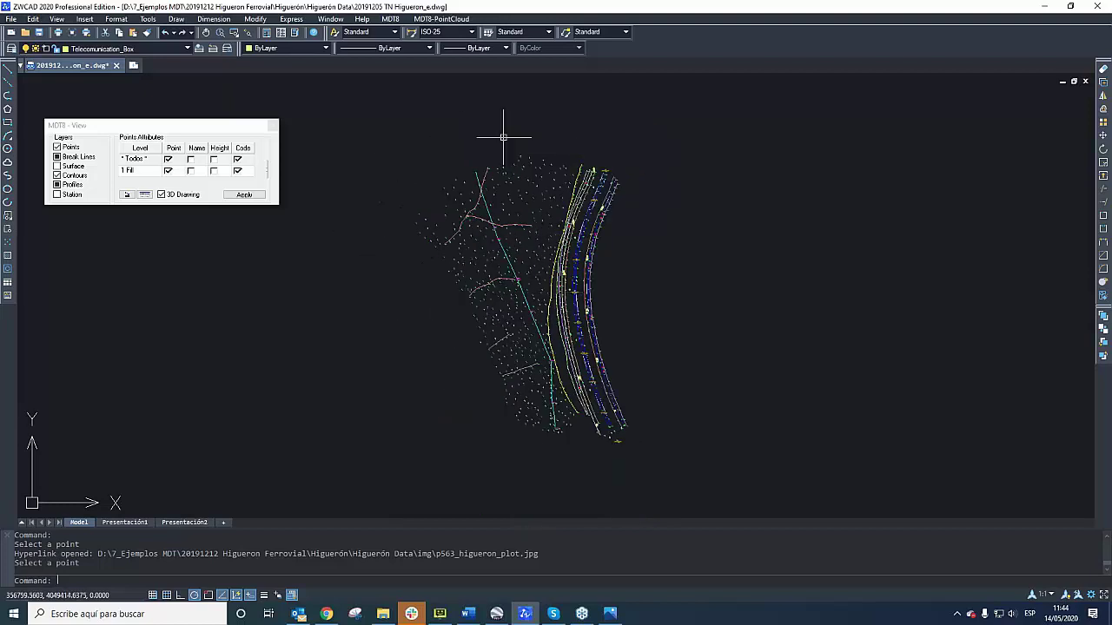
left_click(390, 19)
mouse_move(426, 106)
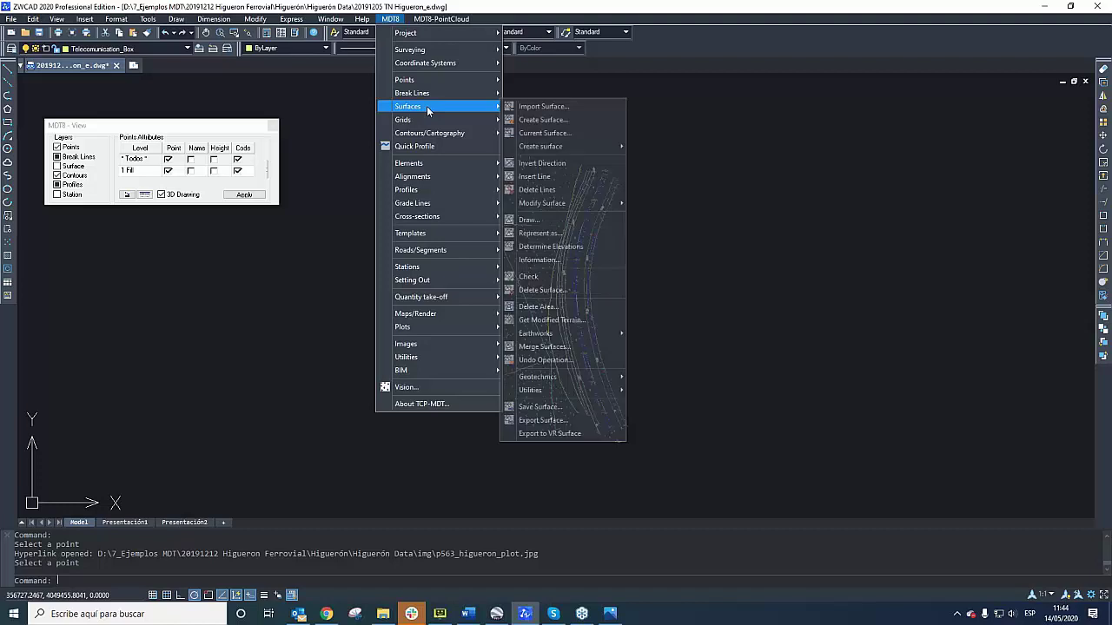
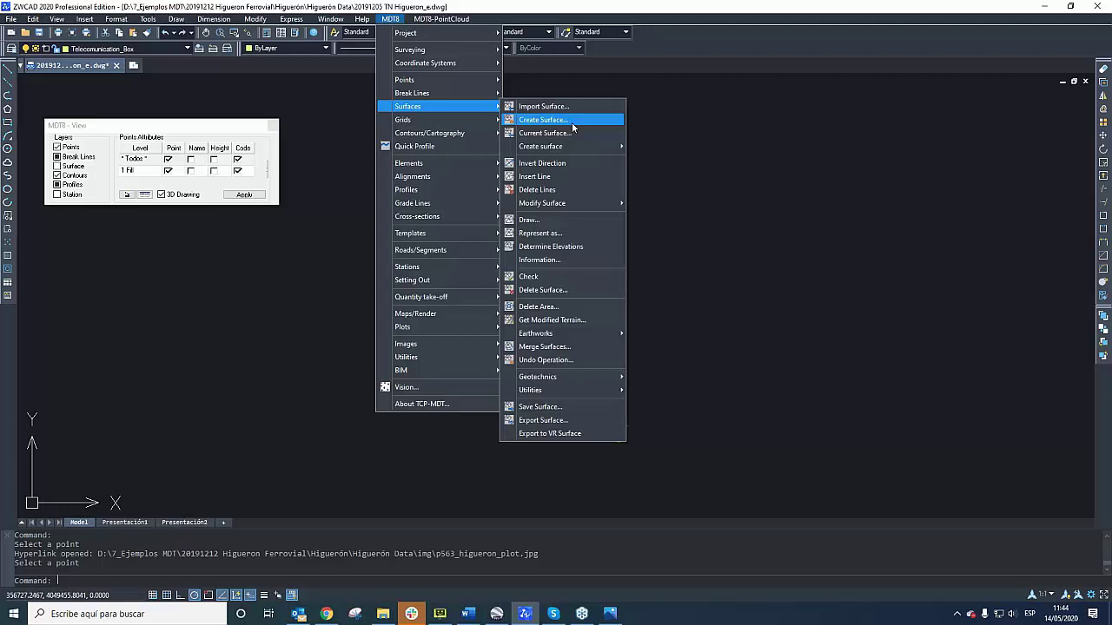
- Triangulate the points and break-line layers into surface 20191205 TN Higueron_e.SUP (2276 triangles)
mouse_move(566, 335)
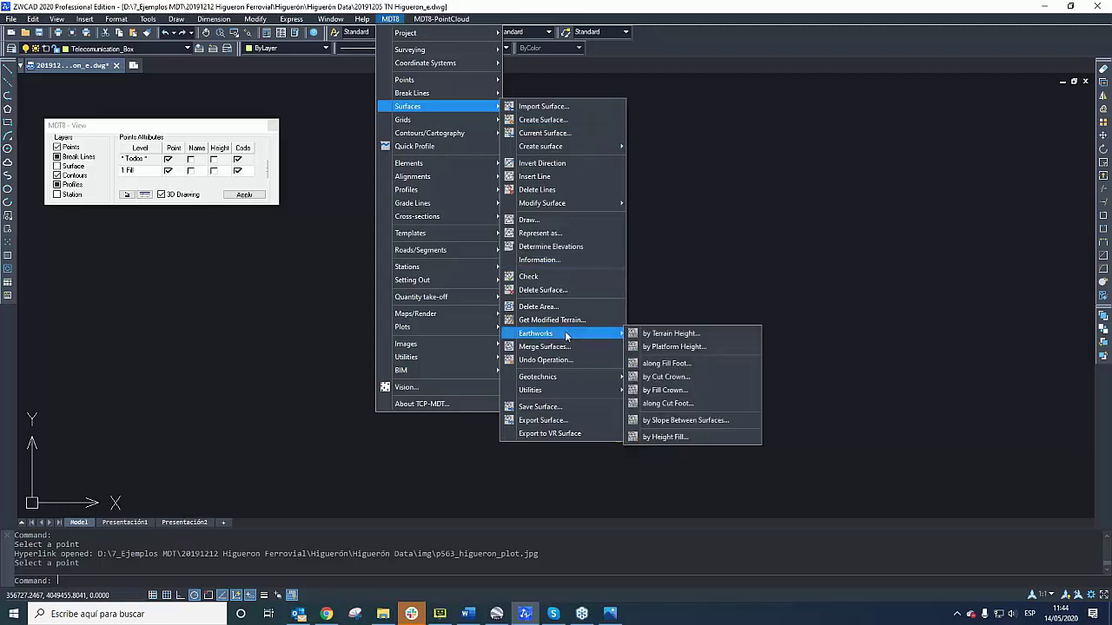
left_click(543, 120)
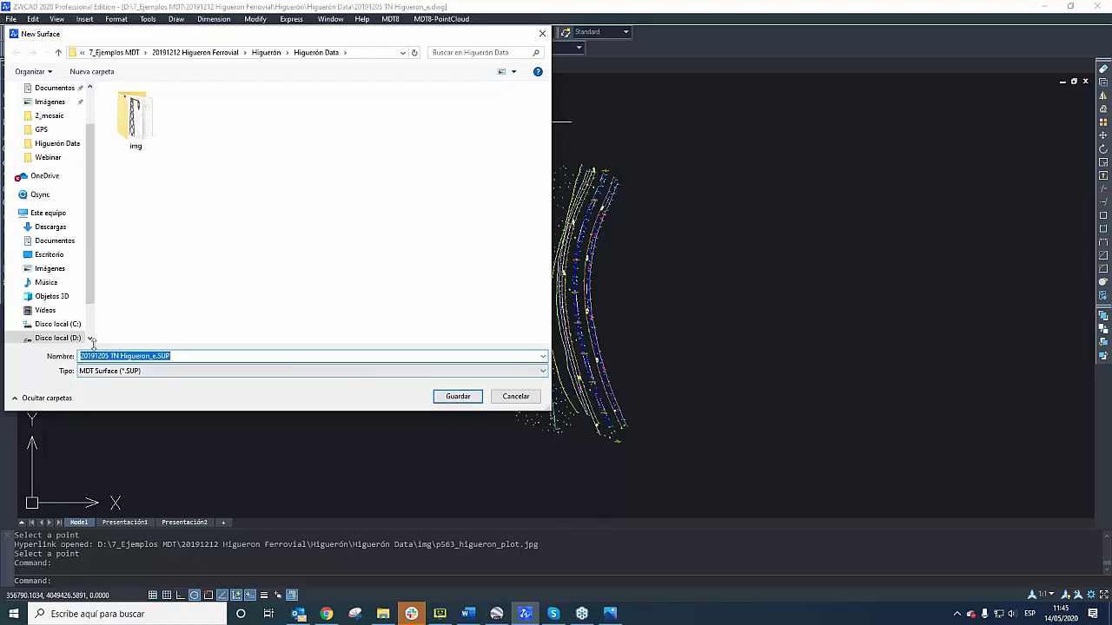
left_click(460, 398)
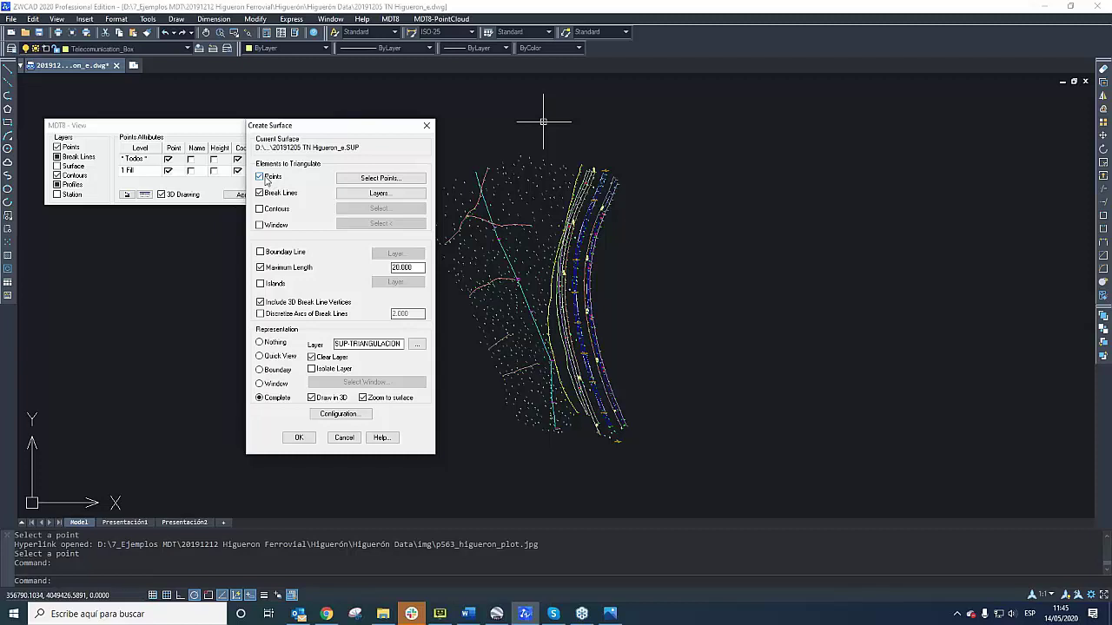
left_click(378, 194)
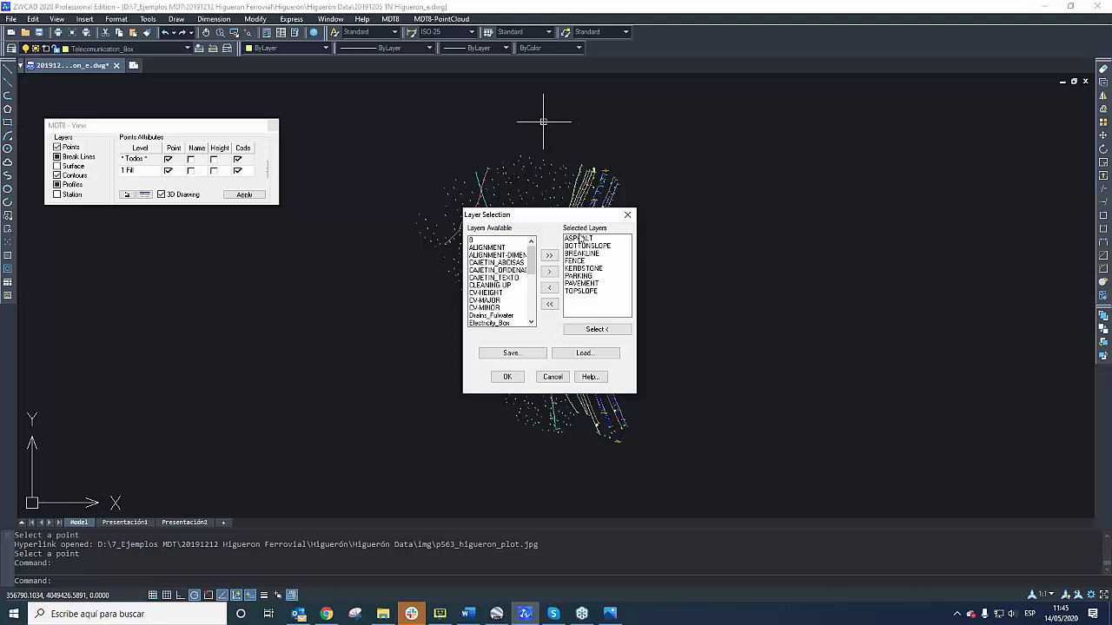
left_click(509, 378)
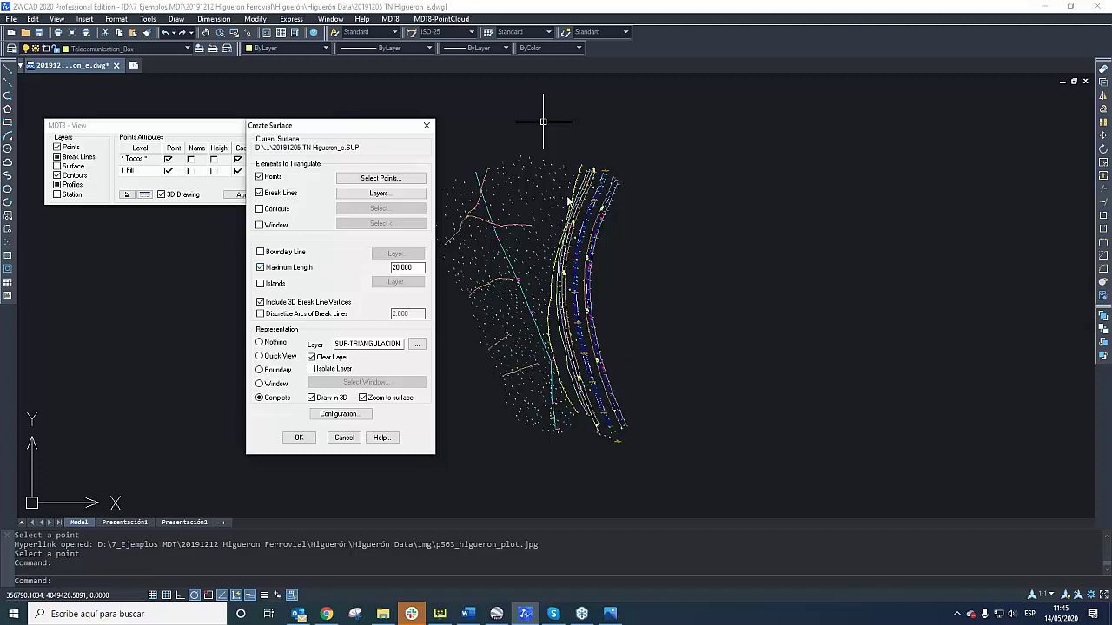
left_click(298, 436)
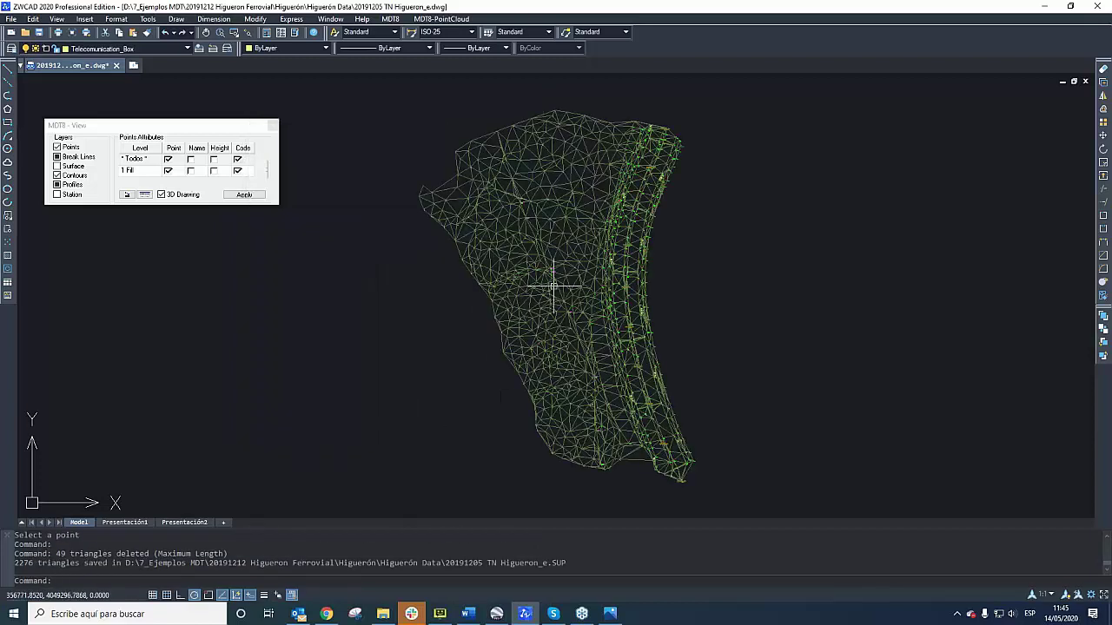
middle_click_drag(554, 285, 510, 311)
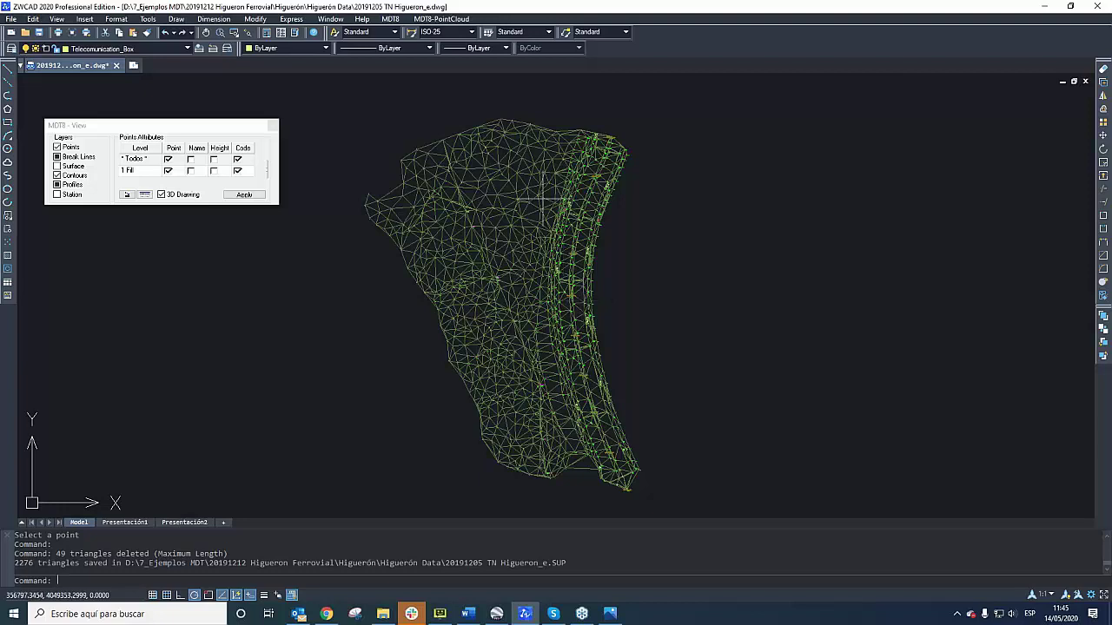
left_click(390, 18)
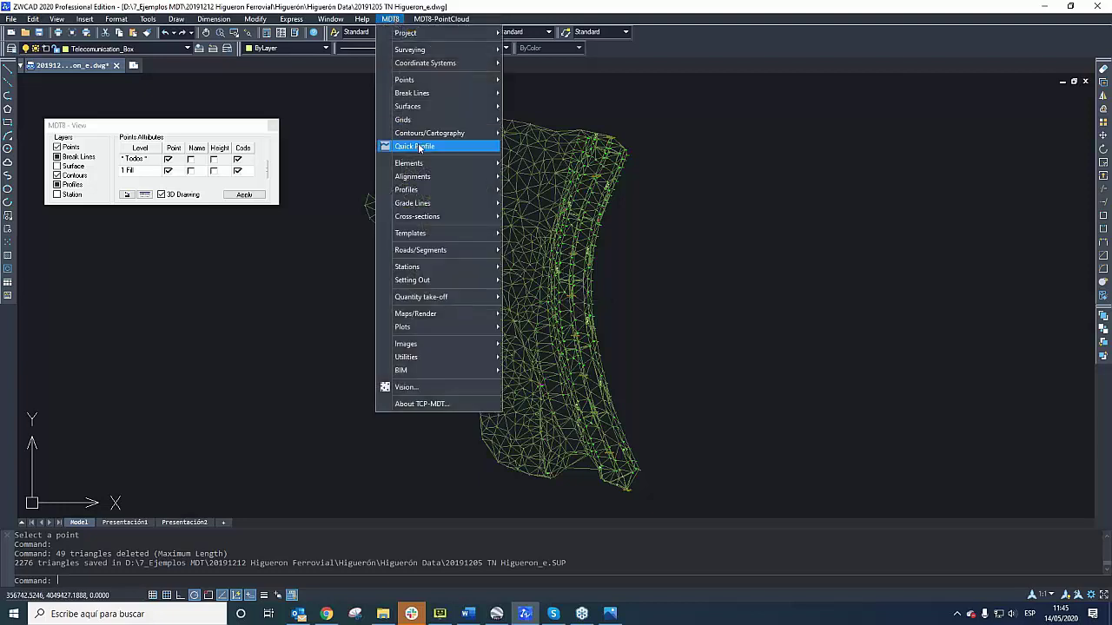
left_click(414, 146)
left_click(460, 121)
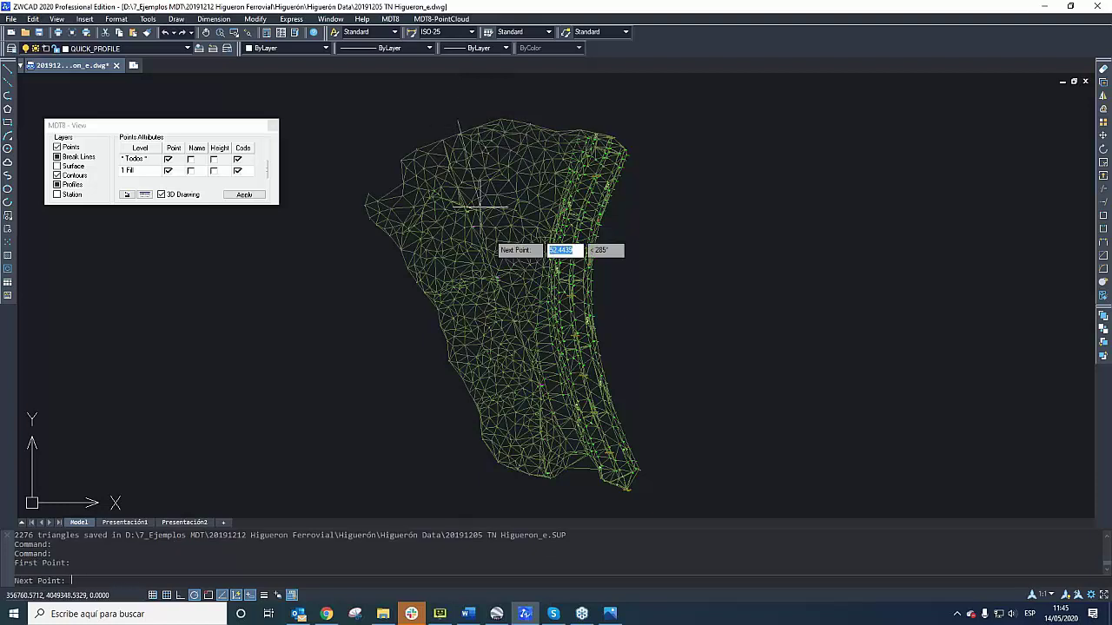
left_click(569, 483)
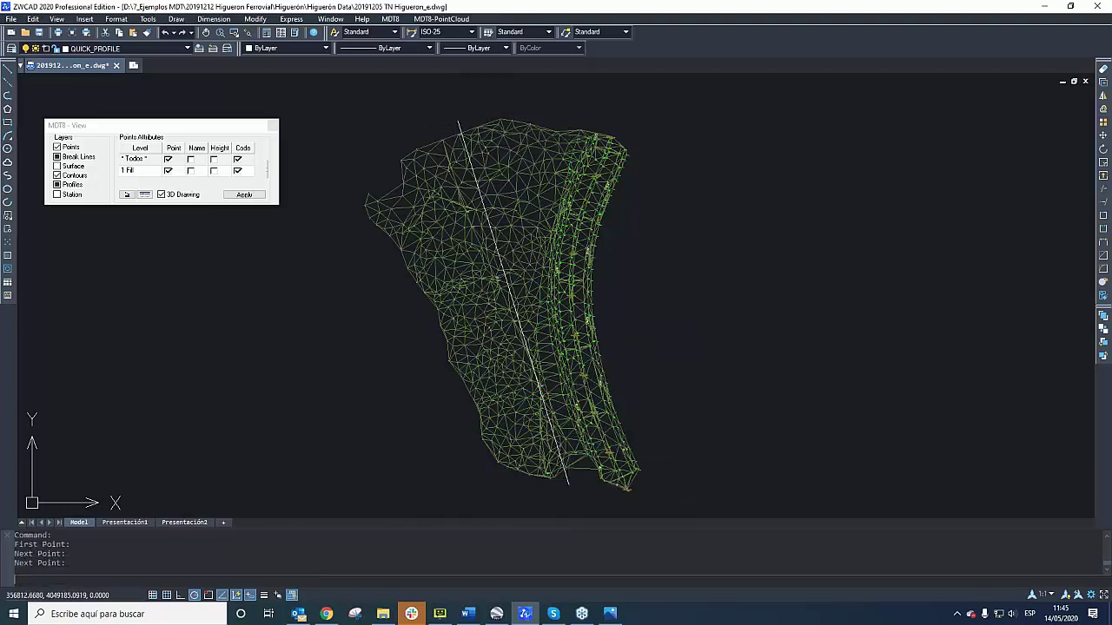
key("Return")
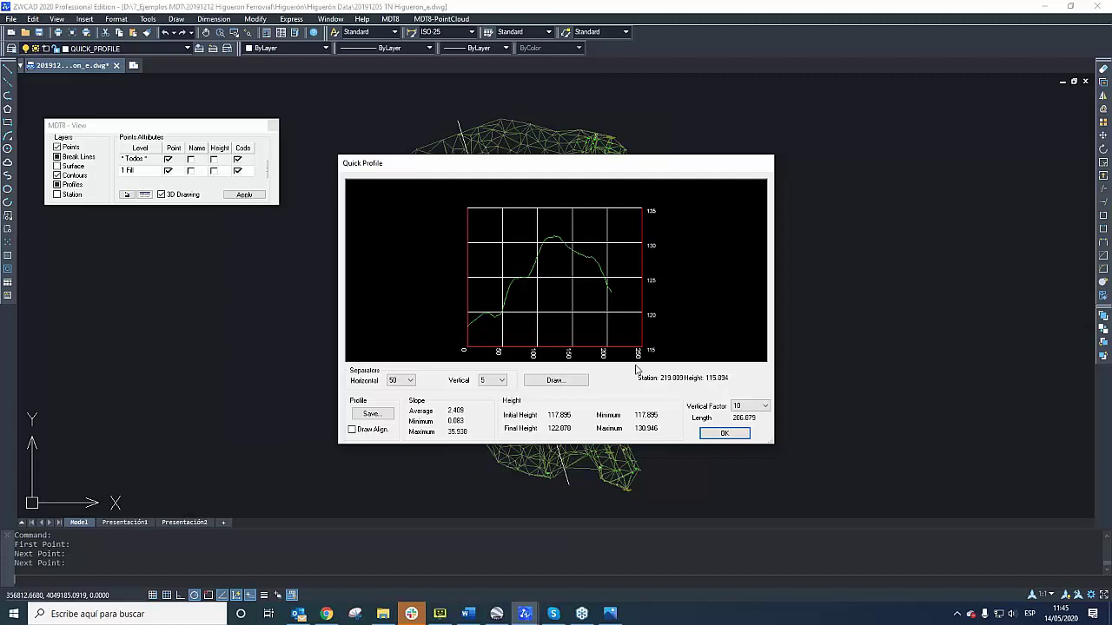
left_click(724, 432)
left_click(454, 330)
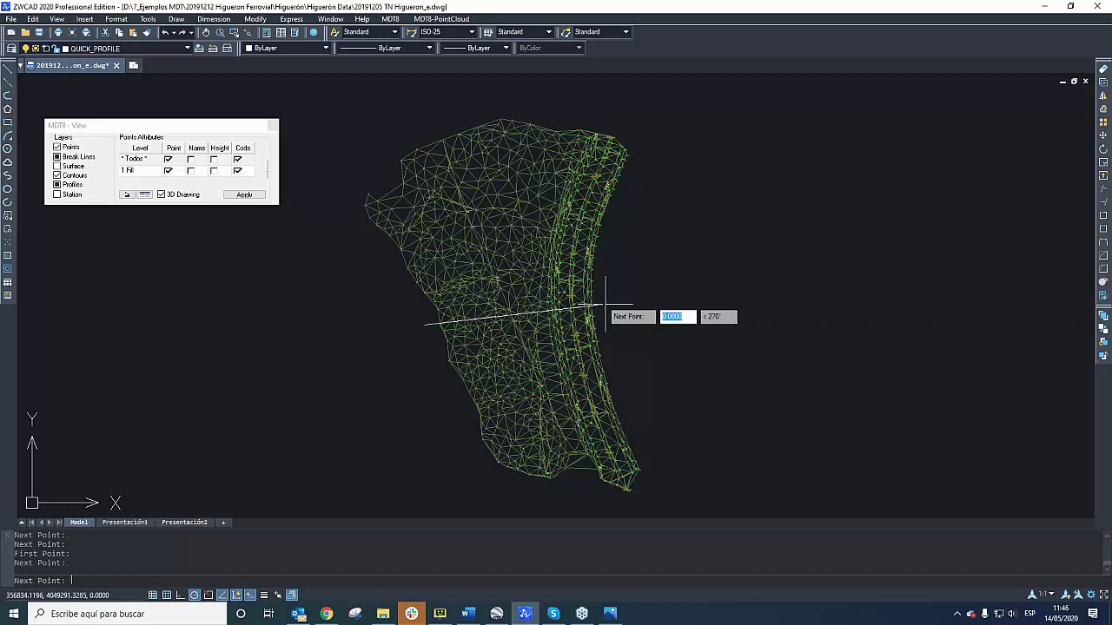
left_click(605, 304)
key("Return")
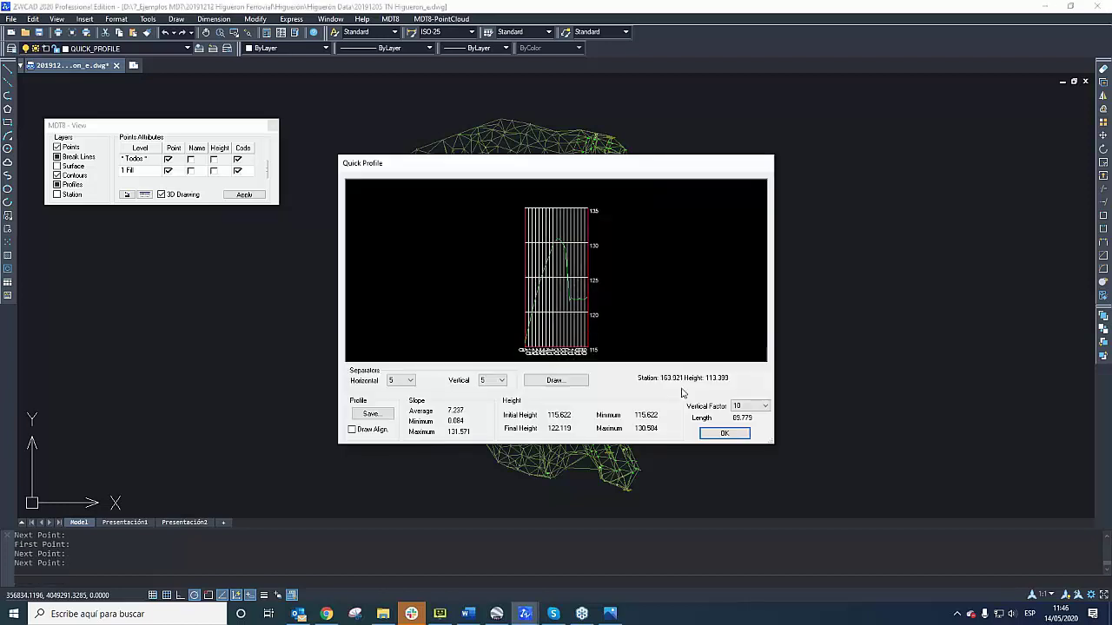
left_click(751, 405)
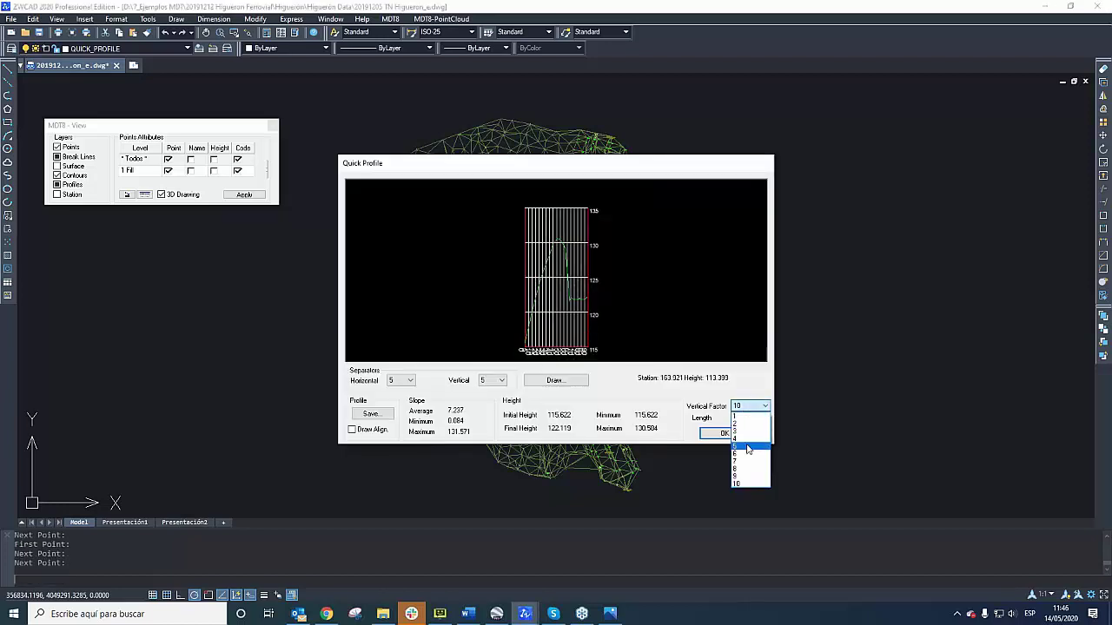
left_click(747, 448)
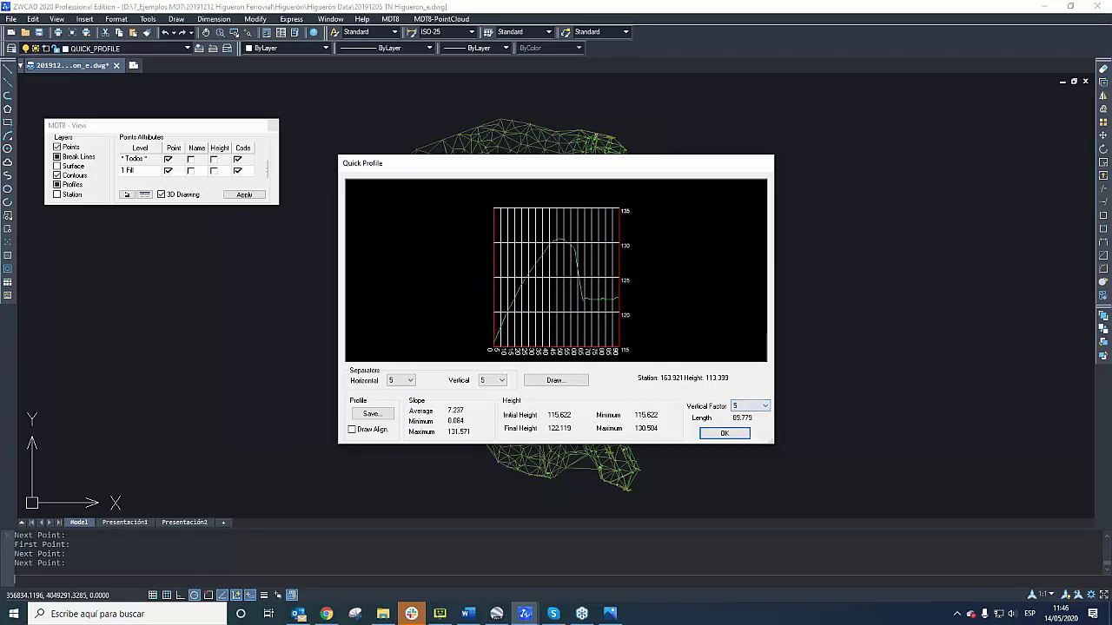
left_click(750, 405)
left_click(746, 418)
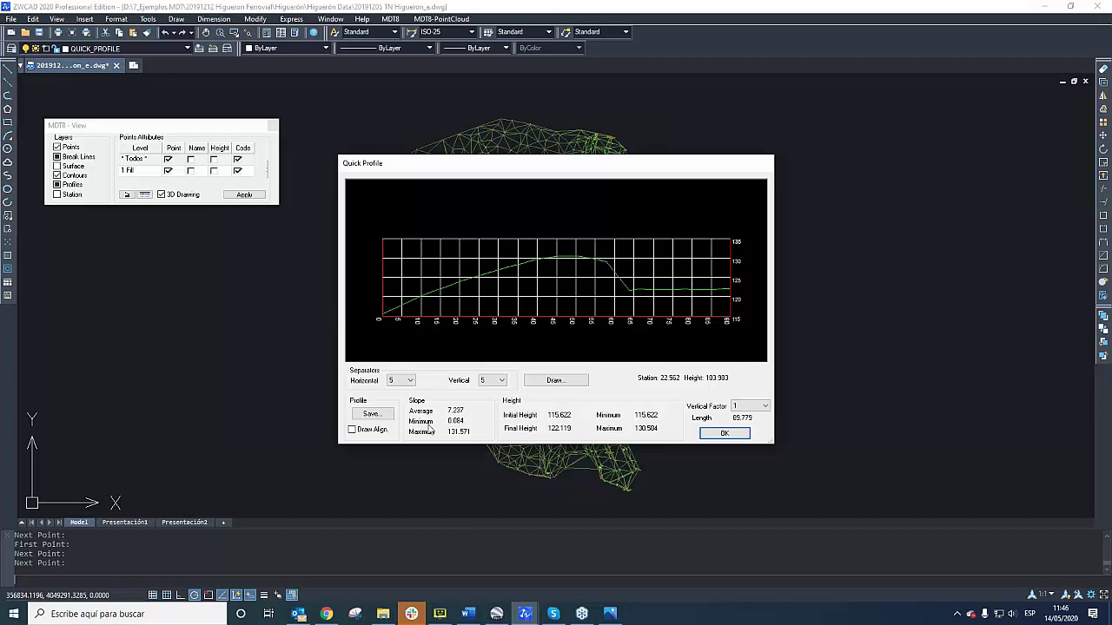
left_click(725, 433)
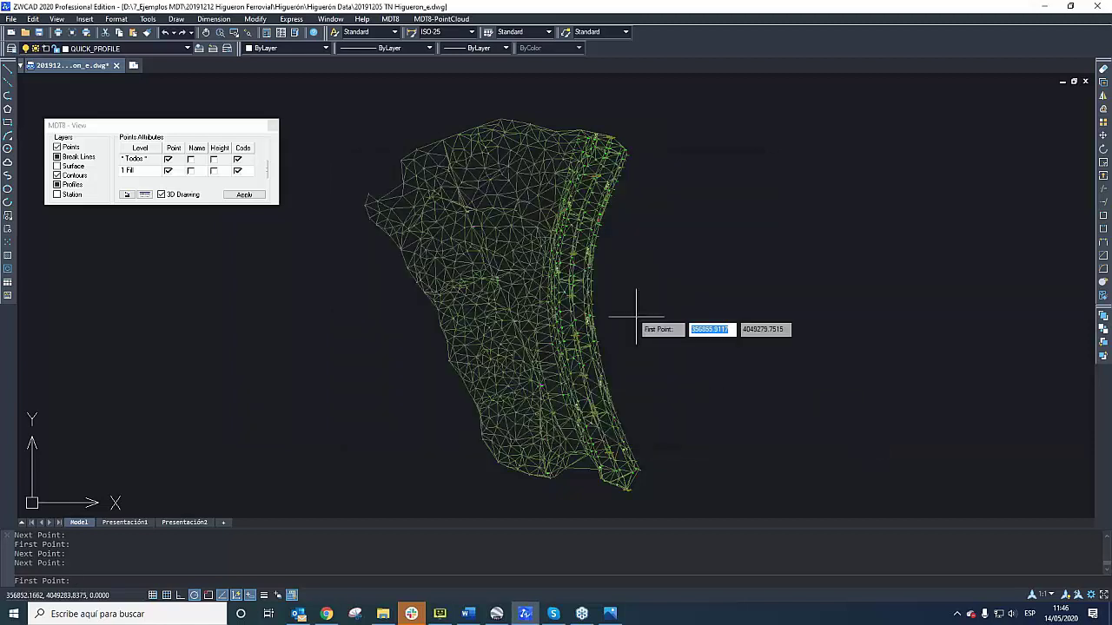
key("Return")
- Generate uncoloured contours at 0.5 minor and 2.5 major intervals with smoothing factor 2
scroll(357, 270, "down", 1)
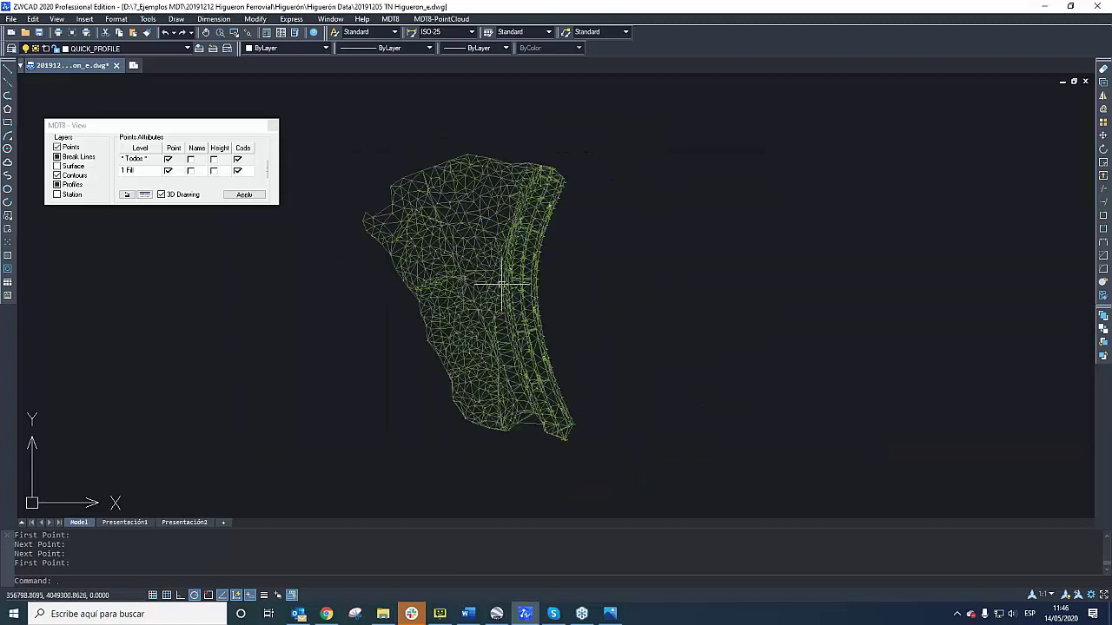
scroll(501, 283, "up", 3)
scroll(502, 275, "down", 2)
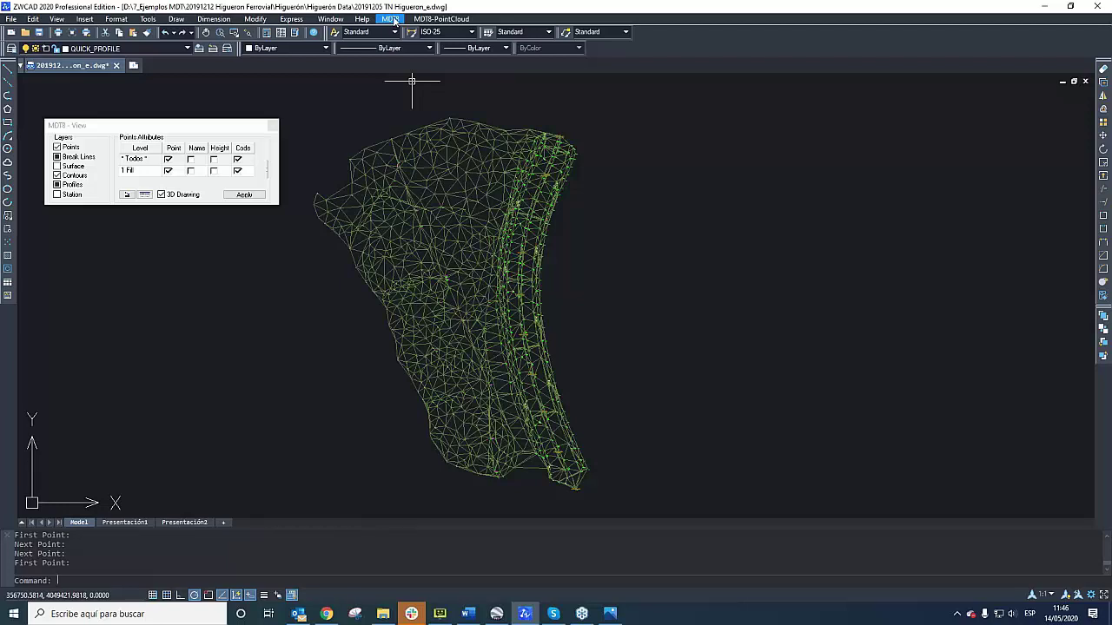
left_click(393, 19)
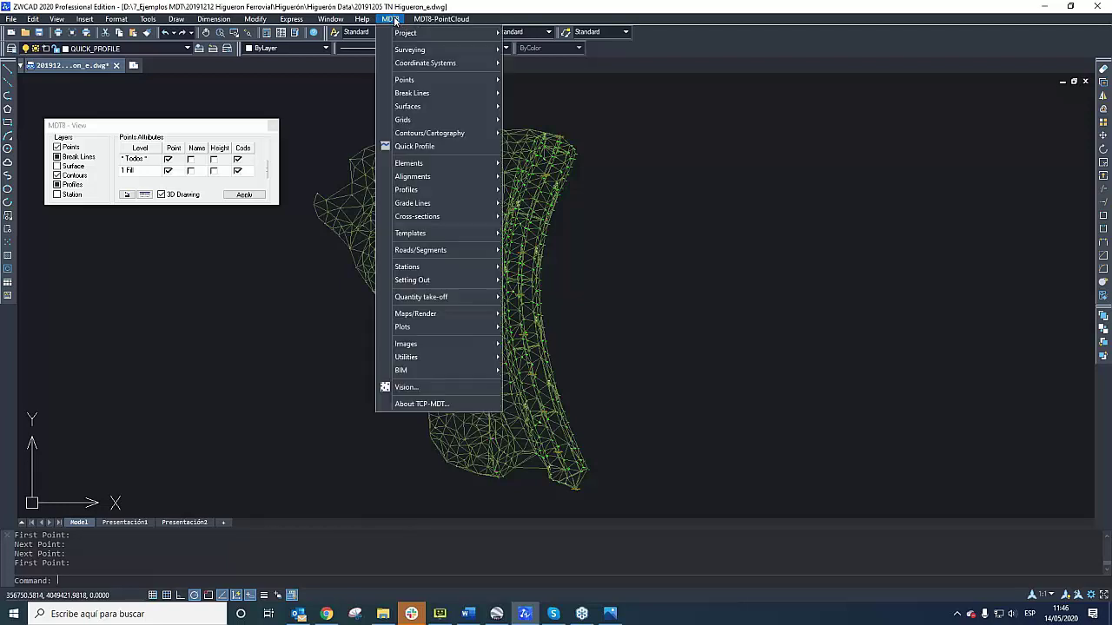
mouse_move(478, 138)
left_click(533, 150)
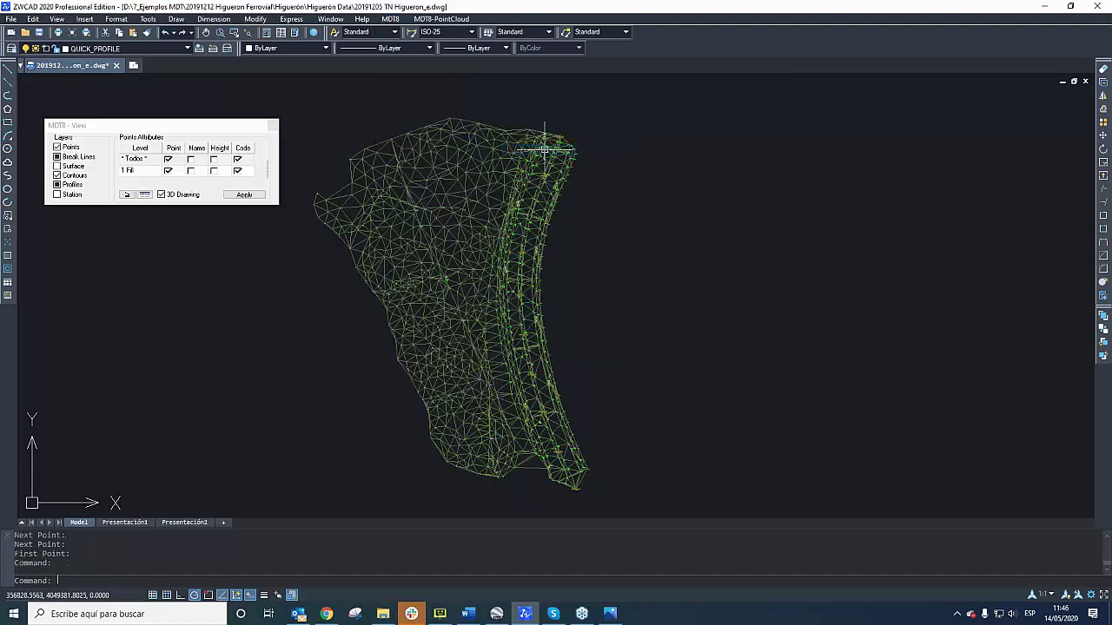
left_click_drag(324, 149, 265, 126)
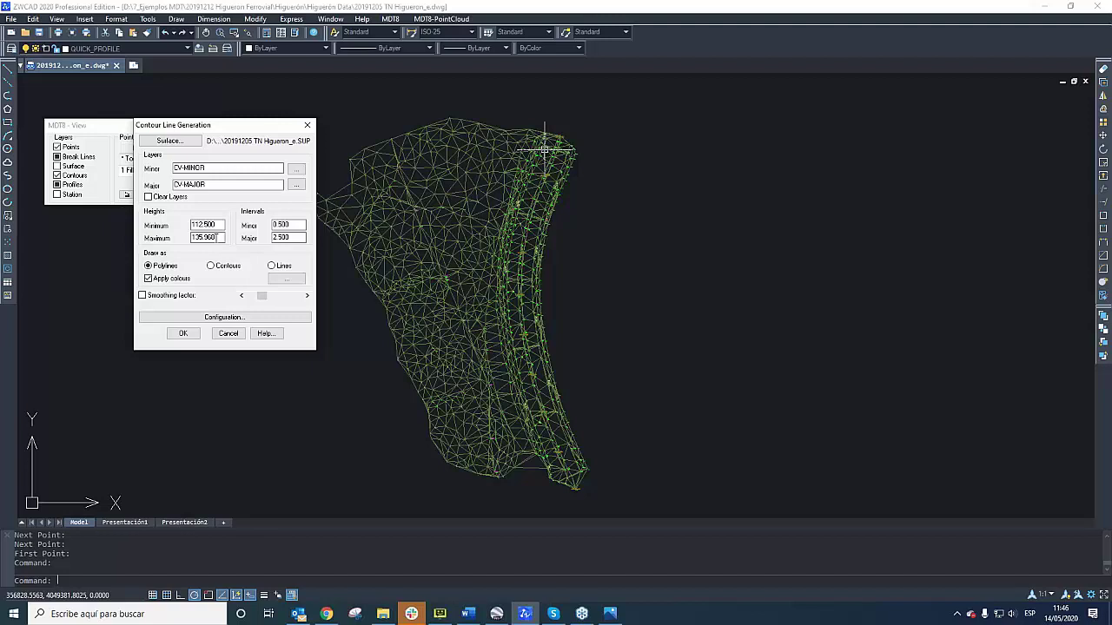
left_click(158, 280)
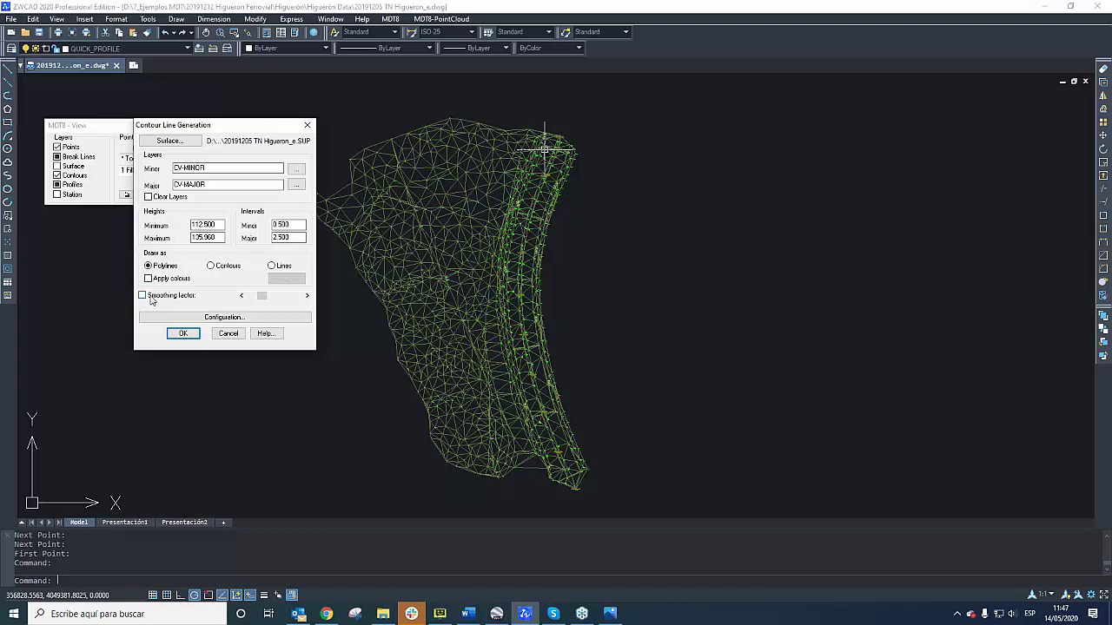
left_click(143, 296)
left_click(306, 297)
left_click(183, 334)
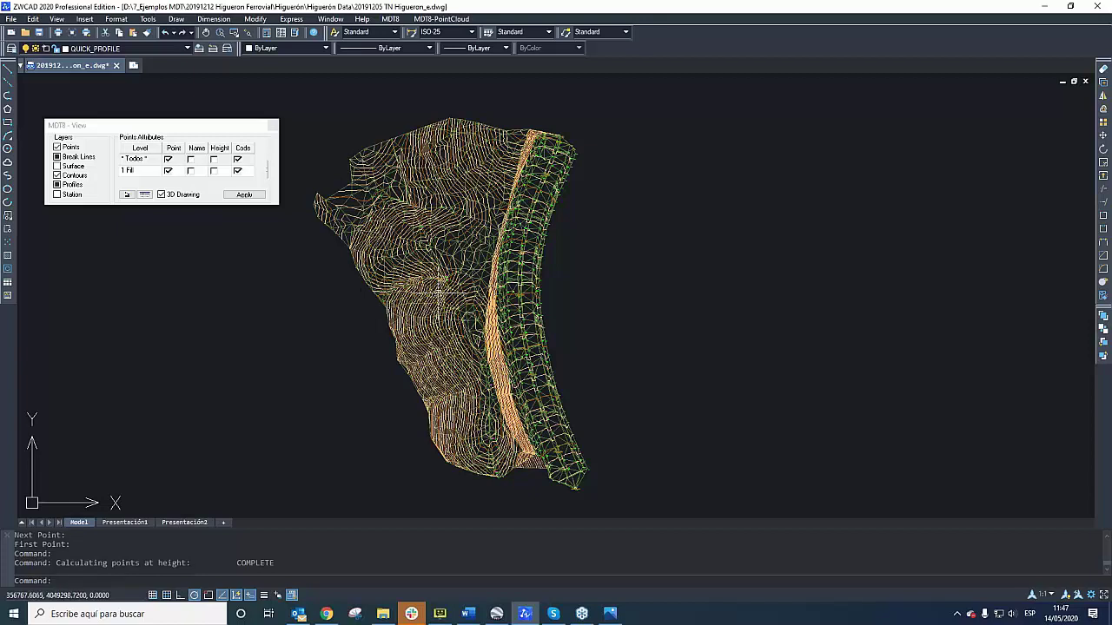
- Label the contour lines automatically with their heights
scroll(443, 291, "up", 3)
scroll(469, 349, "up", 1)
scroll(464, 339, "down", 3)
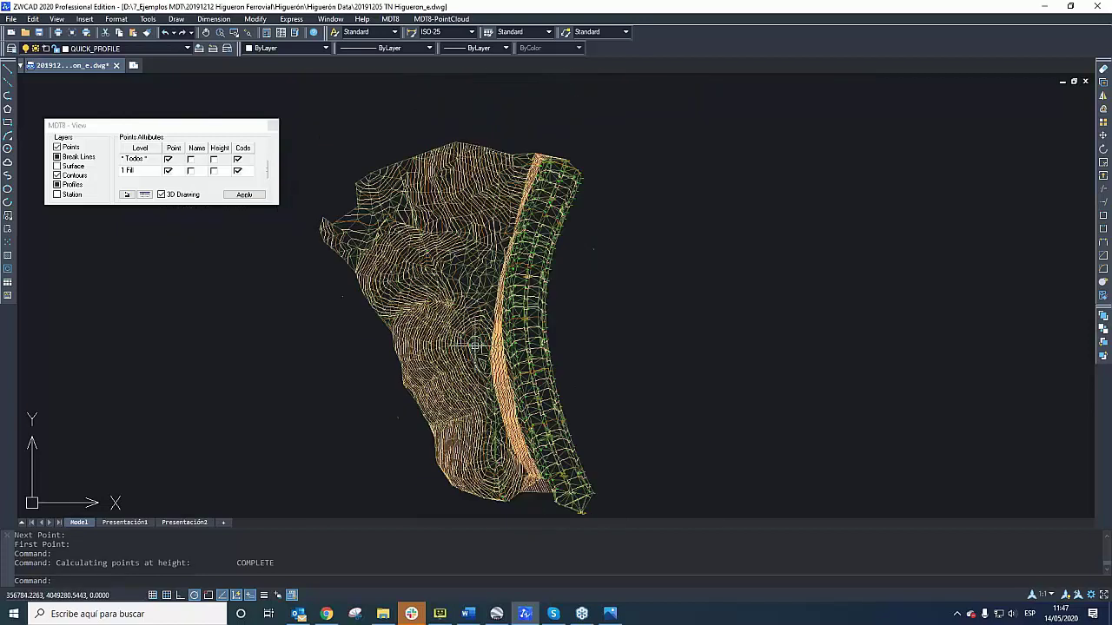
scroll(483, 382, "up", 2)
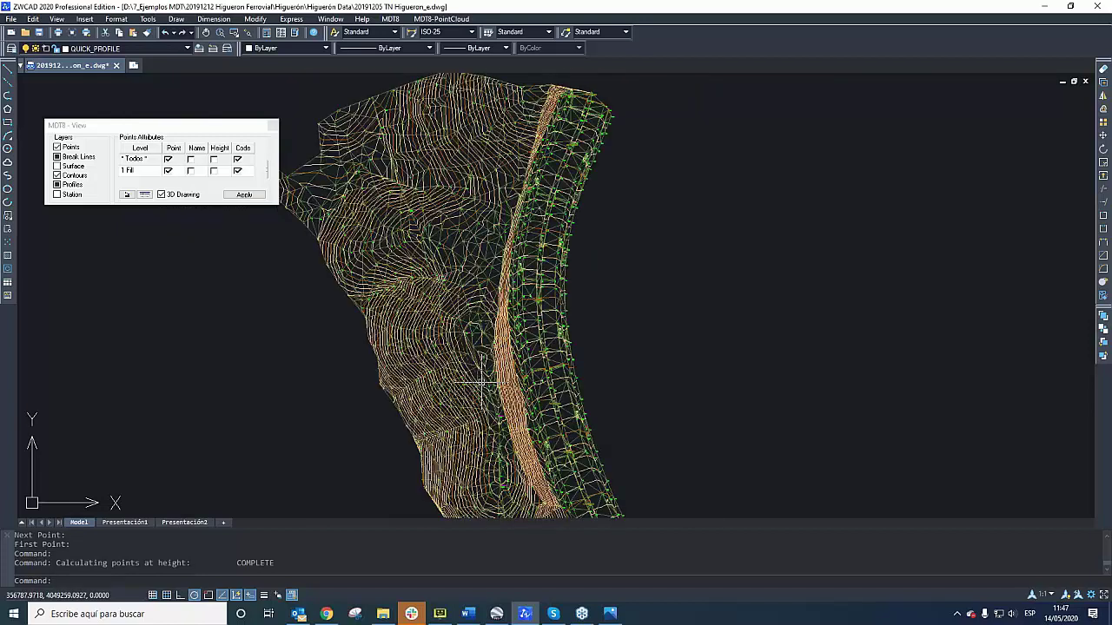
left_click(390, 18)
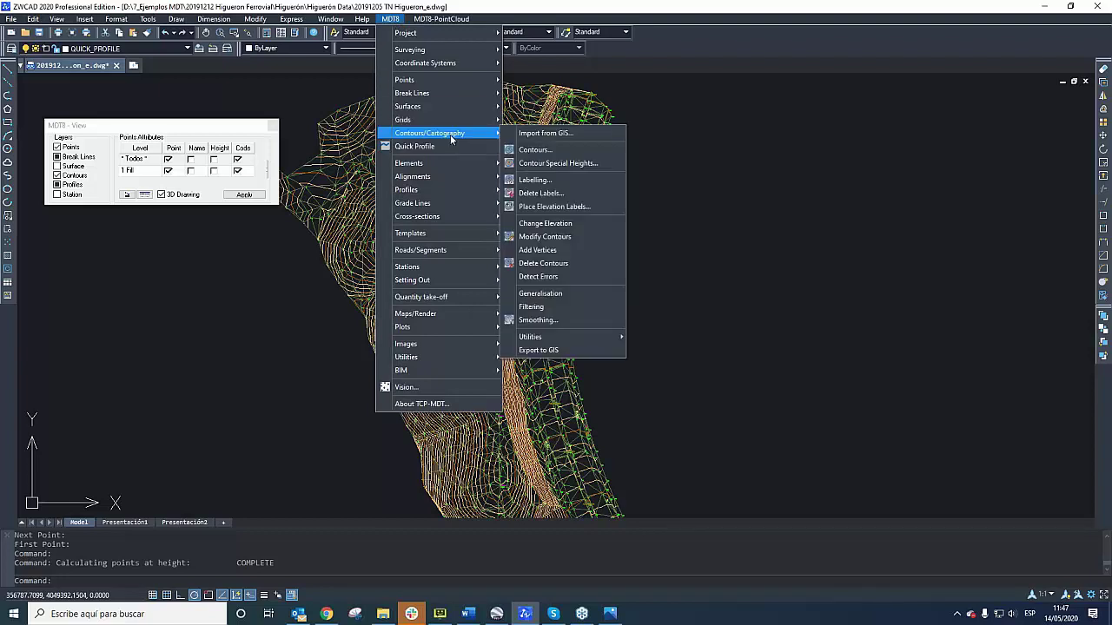
left_click(546, 182)
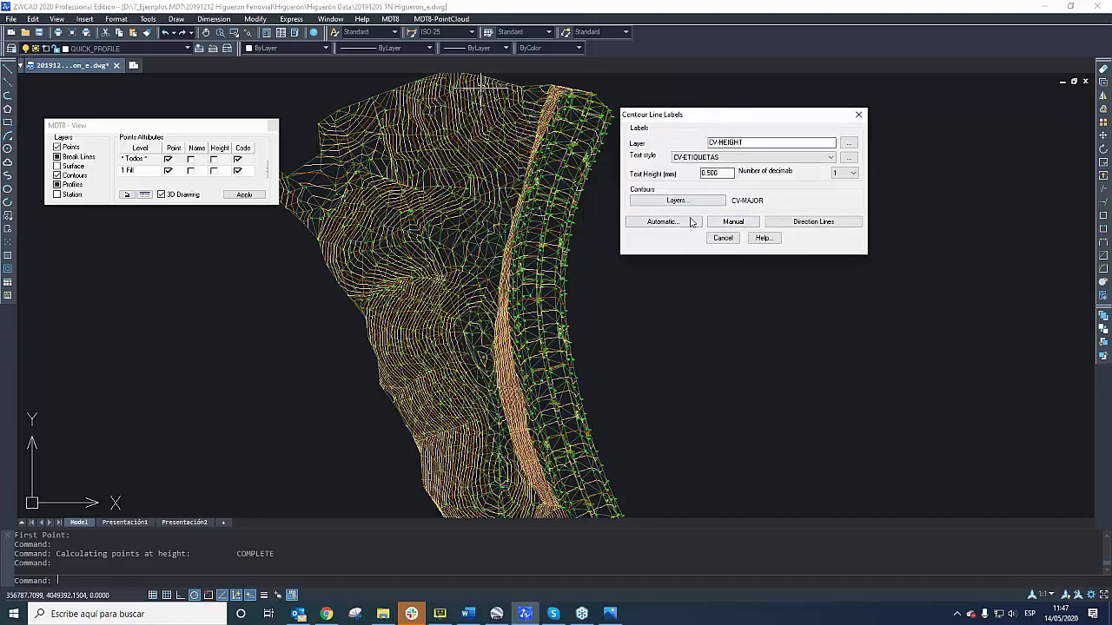
left_click(679, 222)
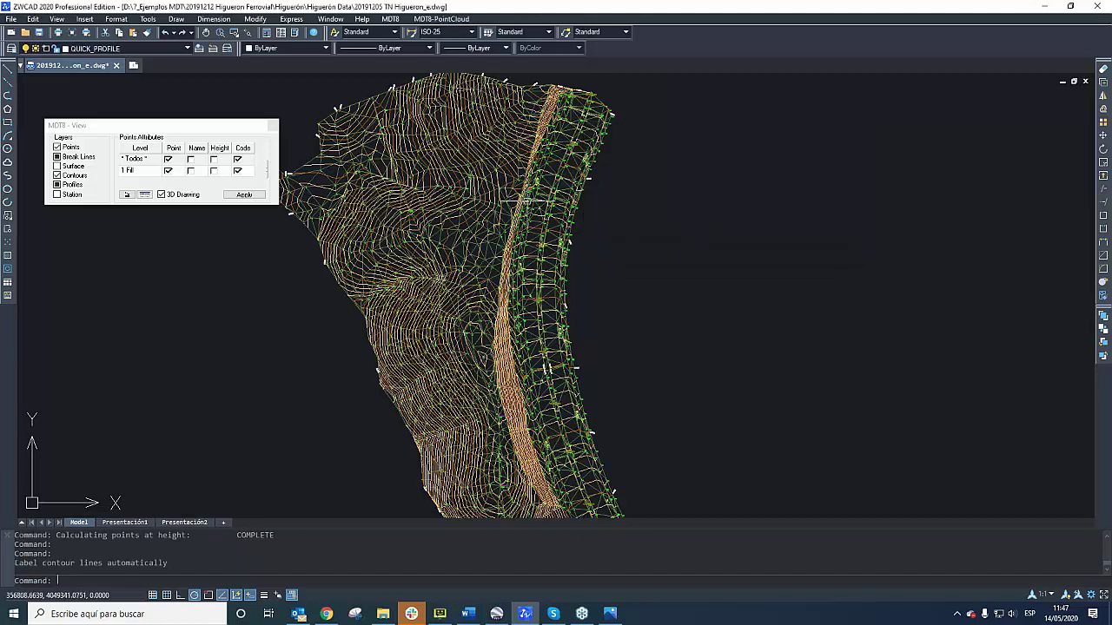
scroll(337, 108, "up", 3)
scroll(337, 107, "up", 3)
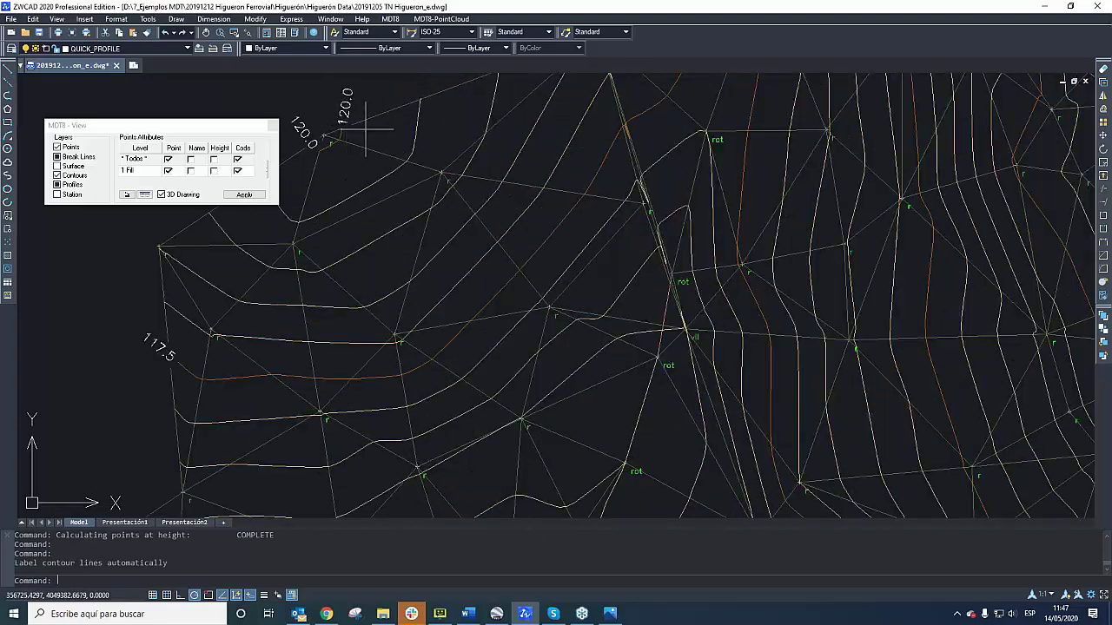
scroll(360, 117, "down", 5)
scroll(486, 94, "up", 2)
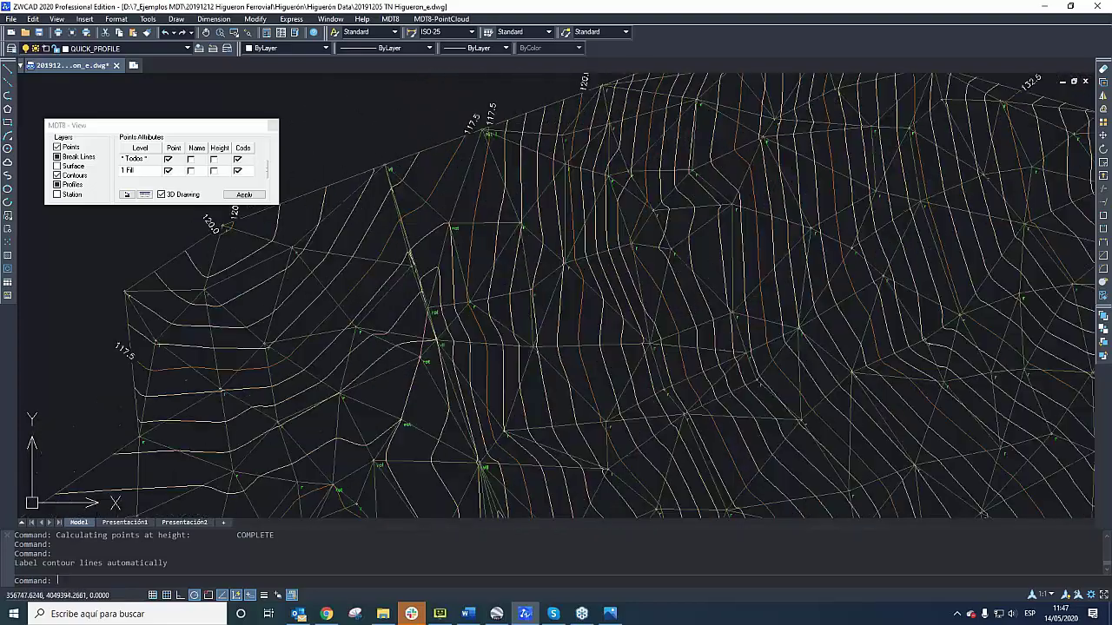
scroll(433, 145, "down", 5)
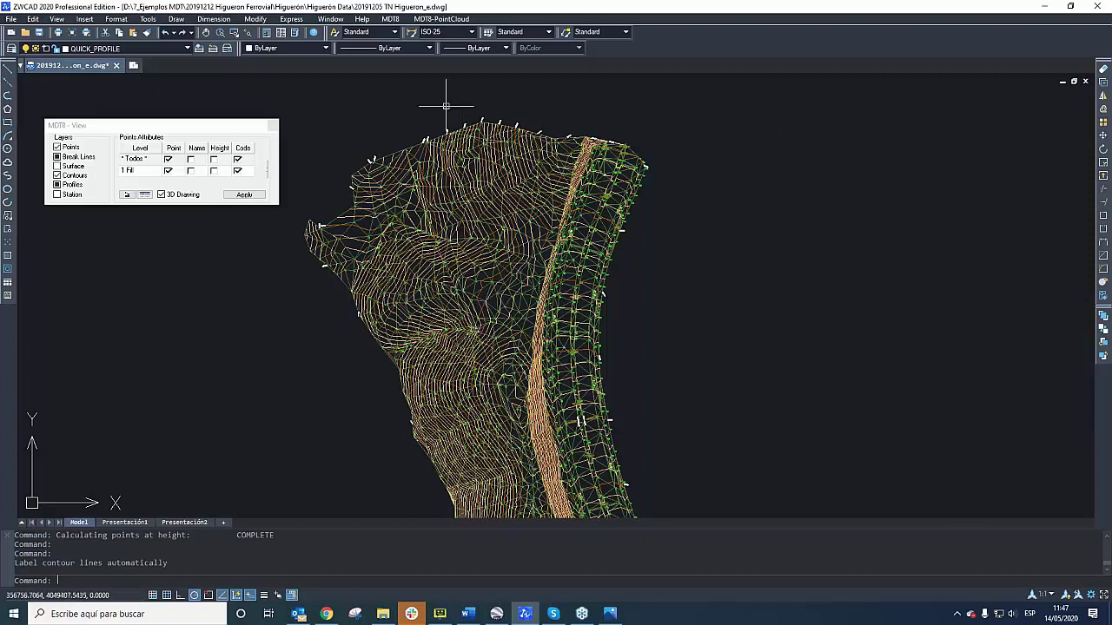
scroll(447, 104, "down", 3)
scroll(526, 243, "down", 2)
scroll(486, 113, "up", 2)
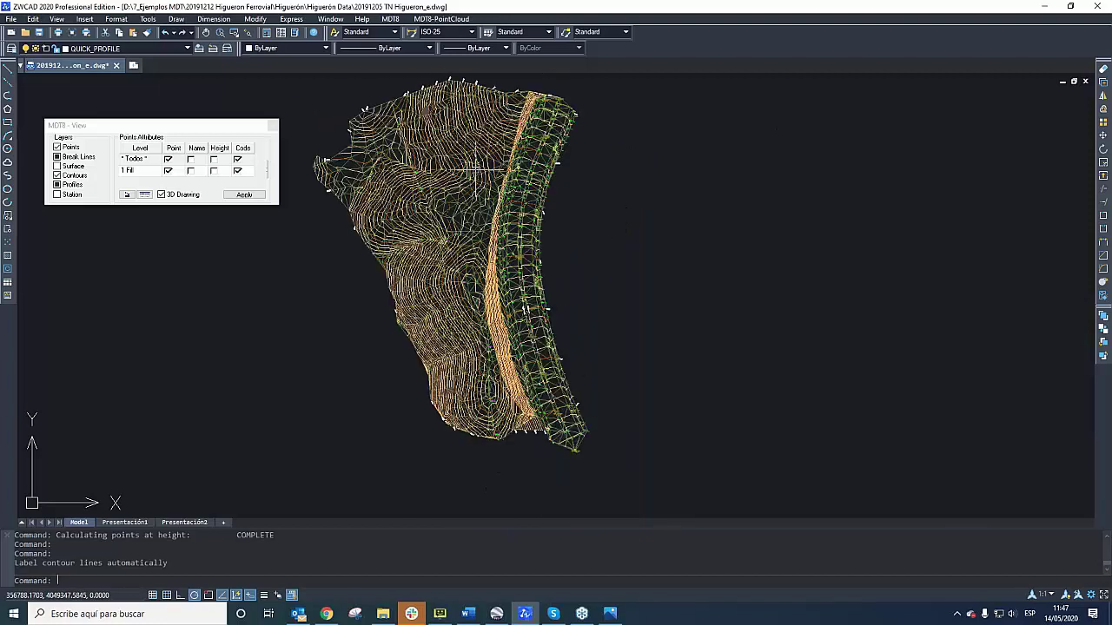
- Add more height labels along two direction lines drawn across the contours
right_click(405, 126)
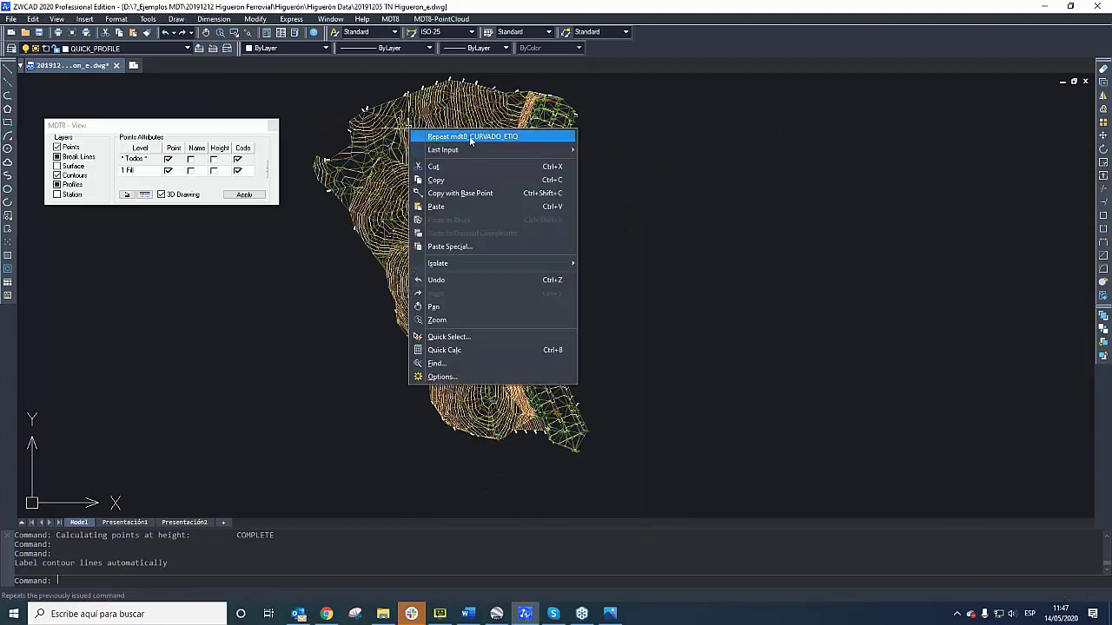
left_click(487, 137)
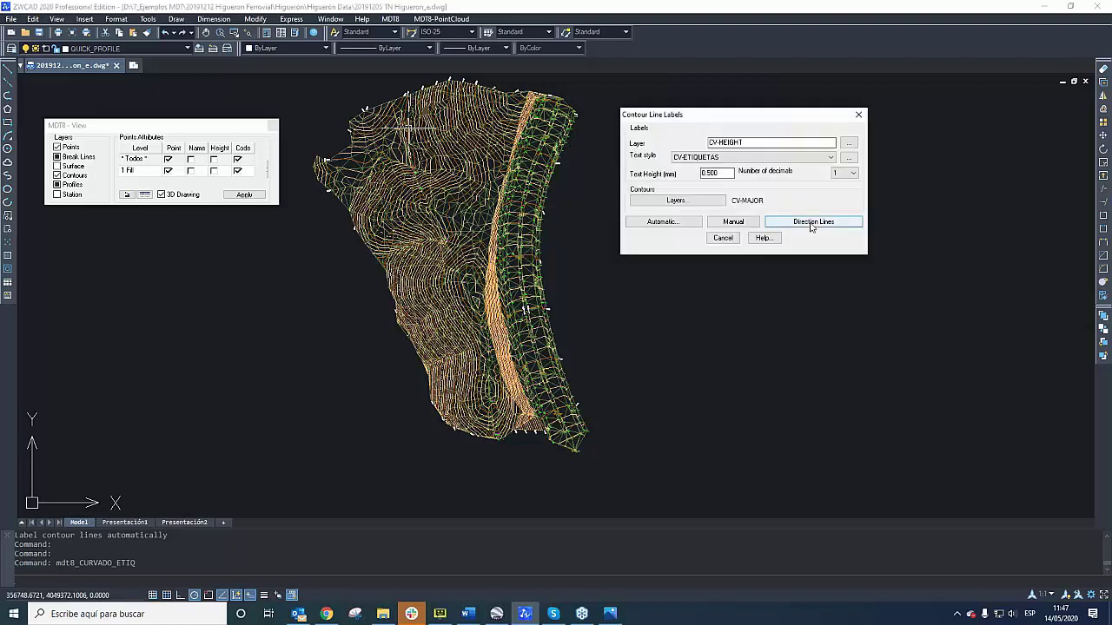
left_click(810, 222)
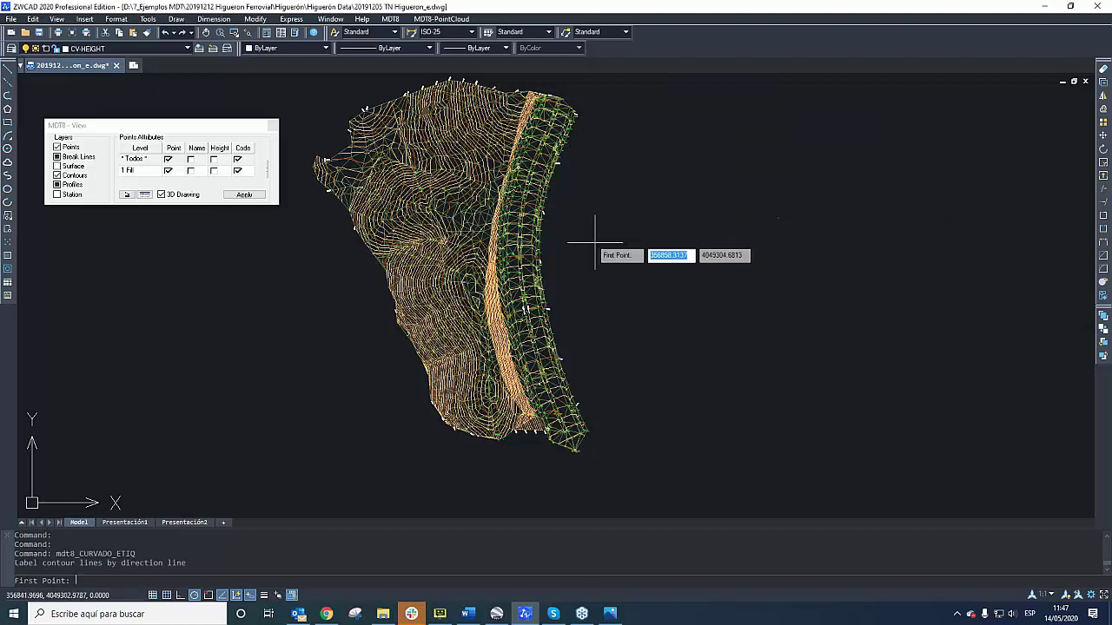
left_click(382, 289)
left_click(566, 289)
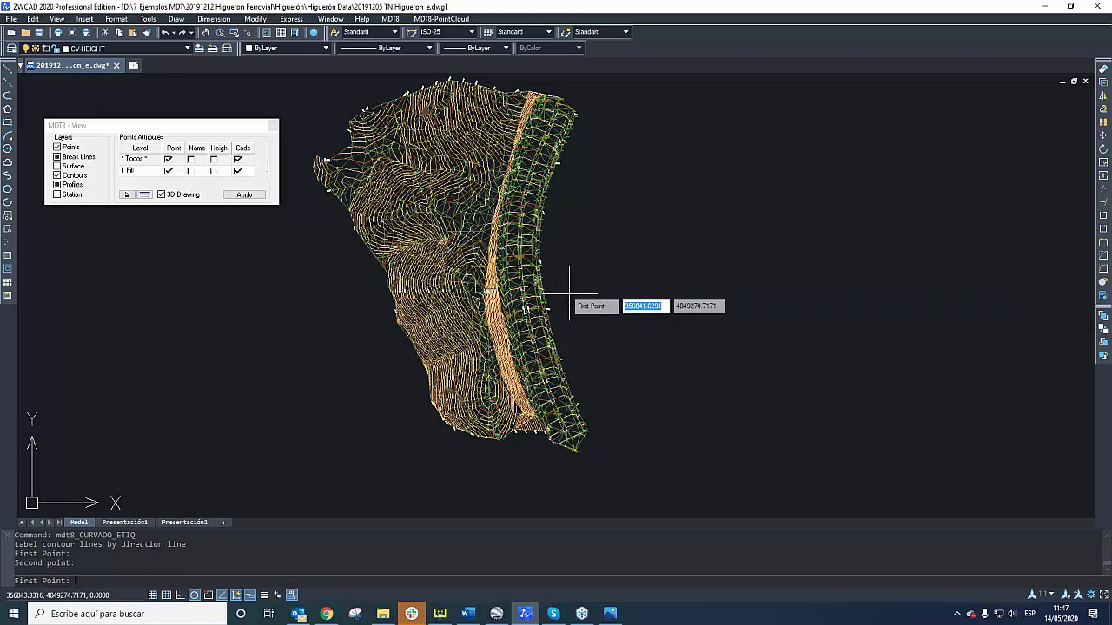
scroll(450, 296, "up", 5)
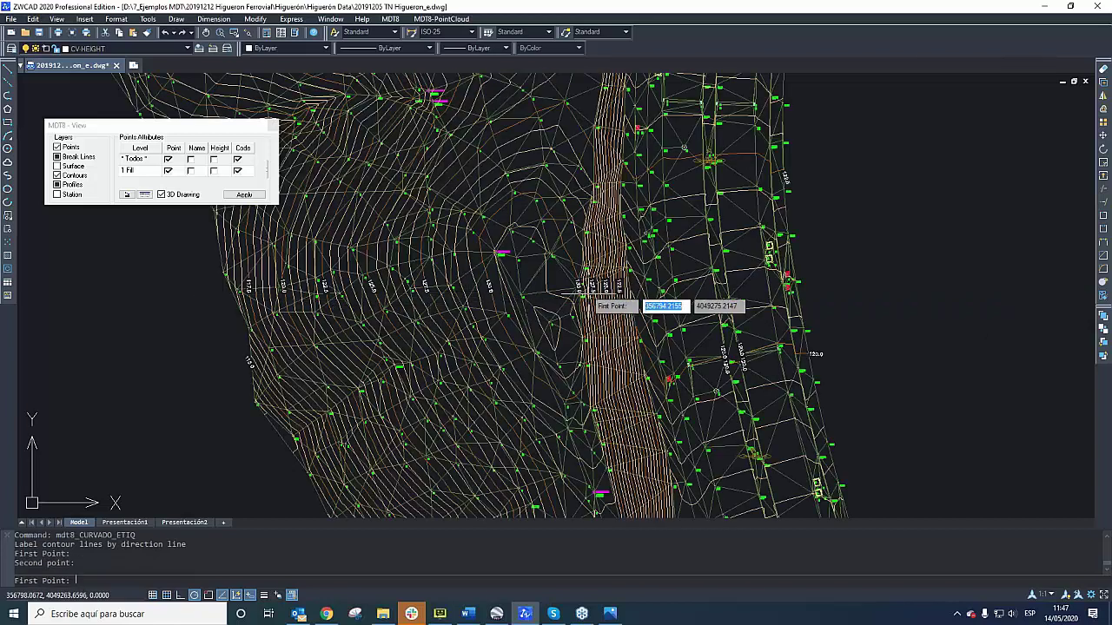
scroll(591, 306, "up", 2)
scroll(547, 260, "down", 4)
scroll(546, 267, "down", 3)
left_click(392, 191)
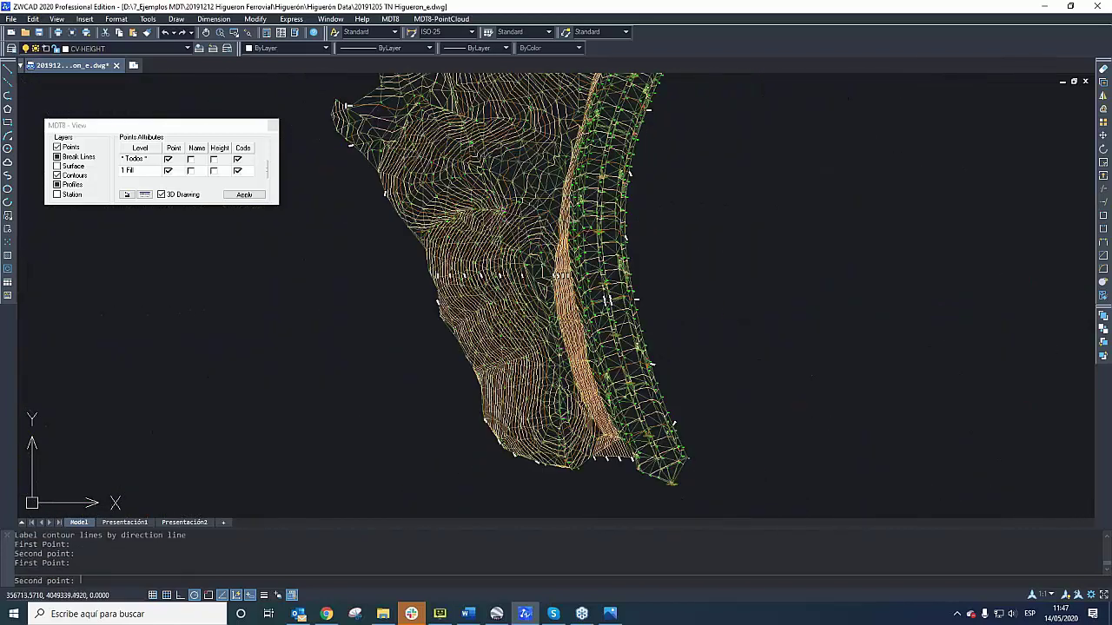
left_click(650, 171)
key("Escape")
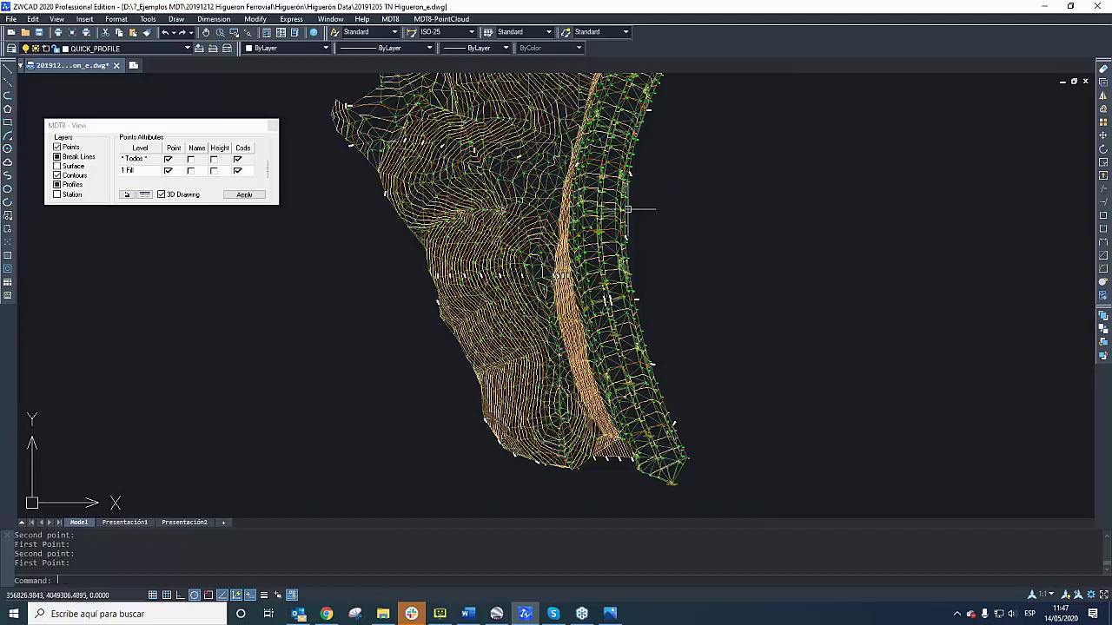
scroll(450, 141, "up", 6)
scroll(450, 141, "down", 8)
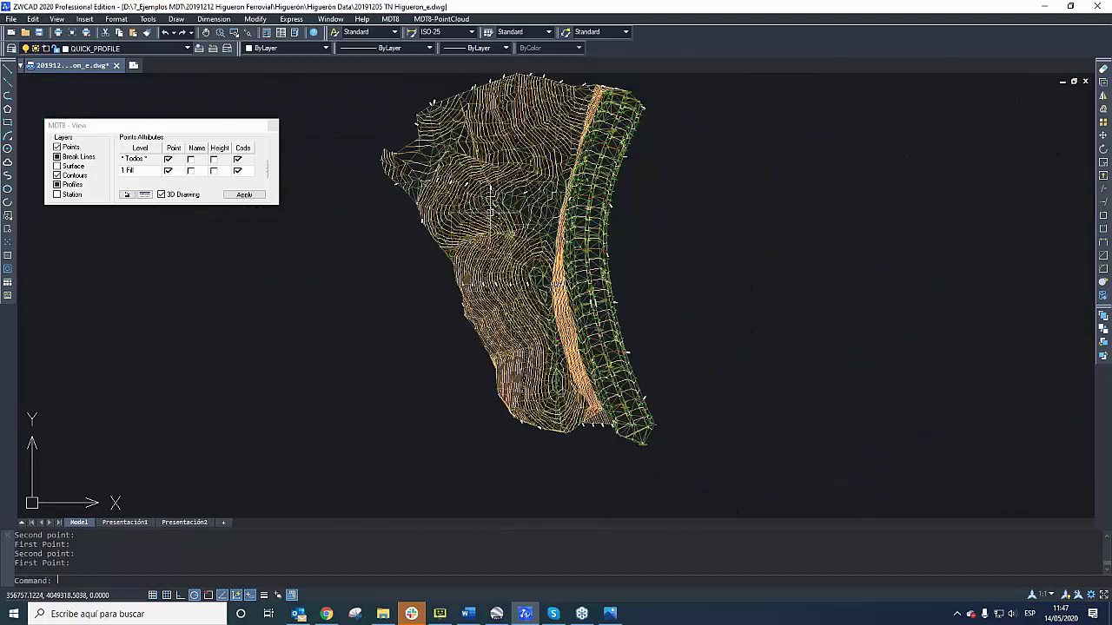
scroll(534, 204, "up", 4)
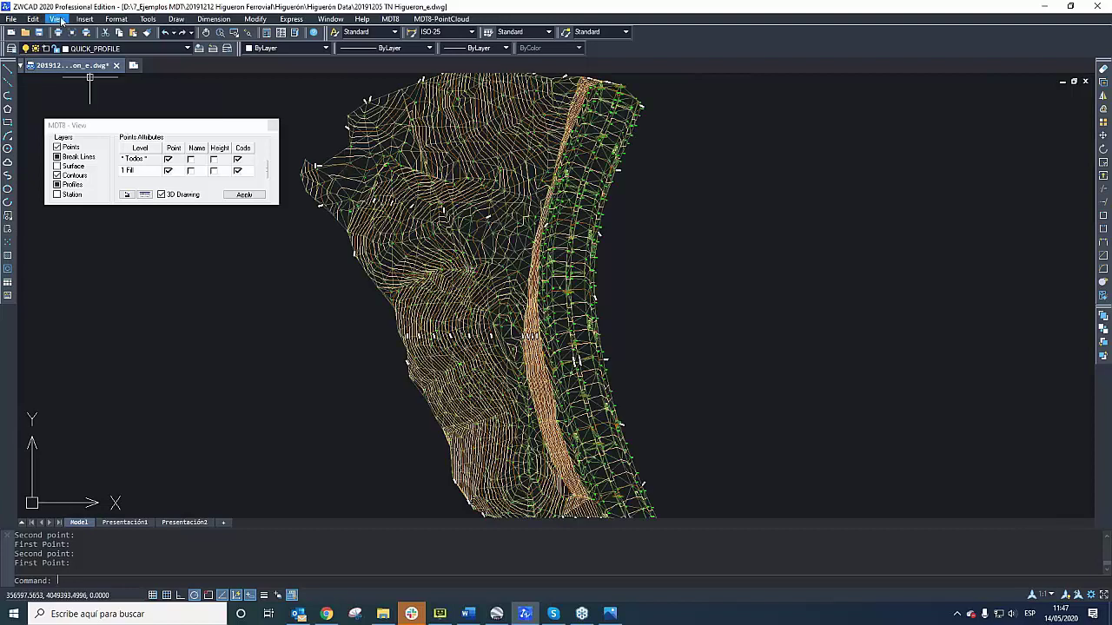
left_click(57, 19)
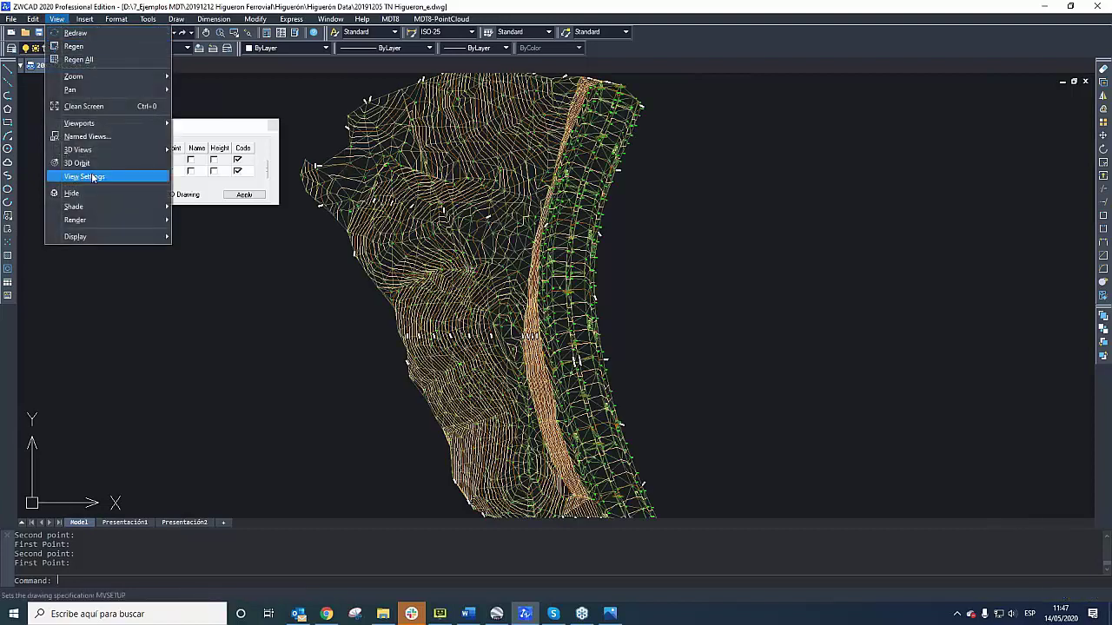
mouse_move(145, 149)
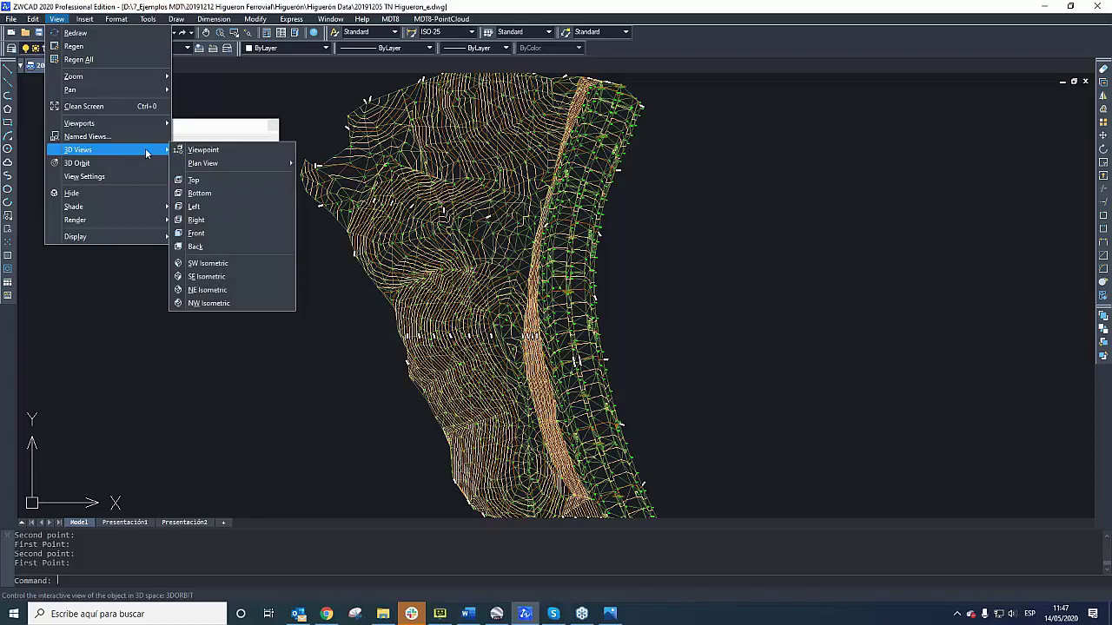
left_click(228, 265)
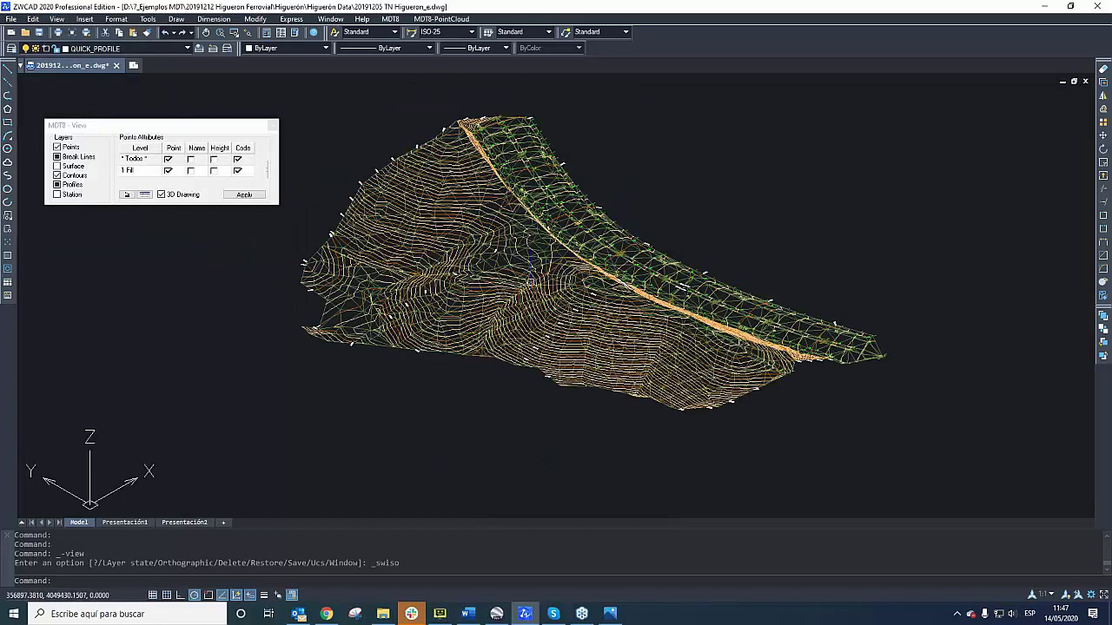
scroll(531, 280, "up", 4)
scroll(531, 280, "down", 3)
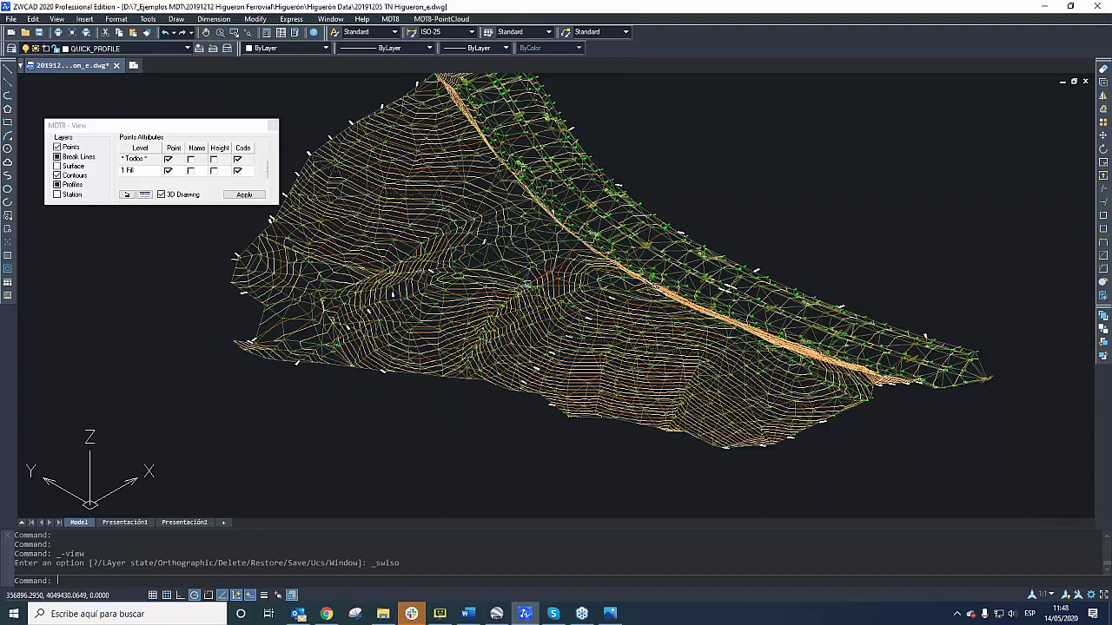
left_click(57, 19)
left_click(77, 163)
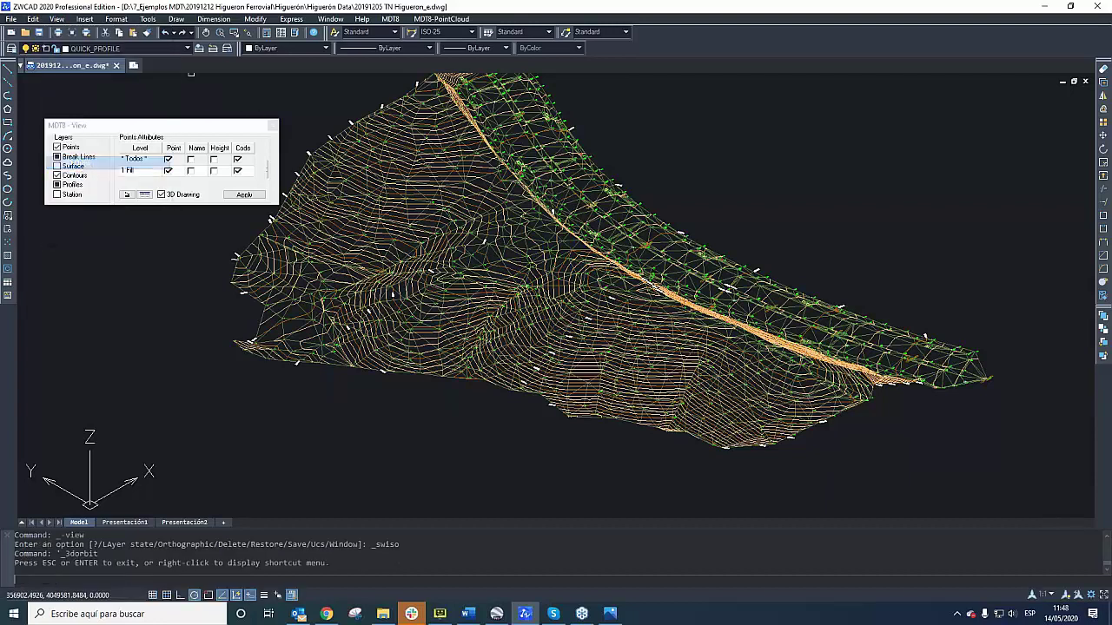
left_click_drag(469, 200, 552, 405)
right_click(609, 380)
left_click(639, 391)
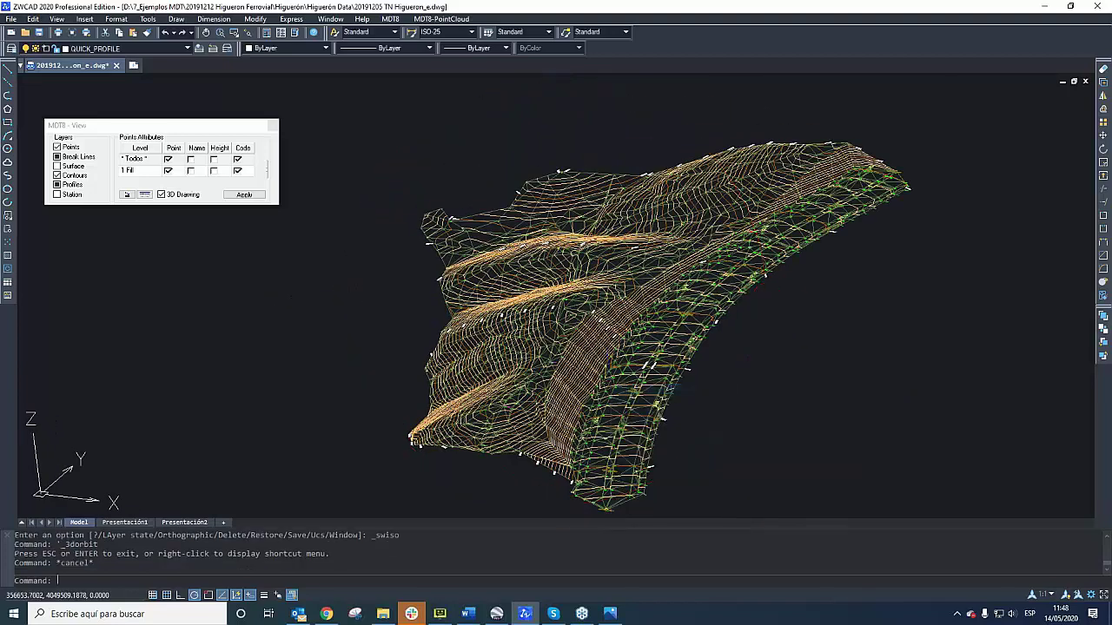
scroll(502, 271, "down", 3)
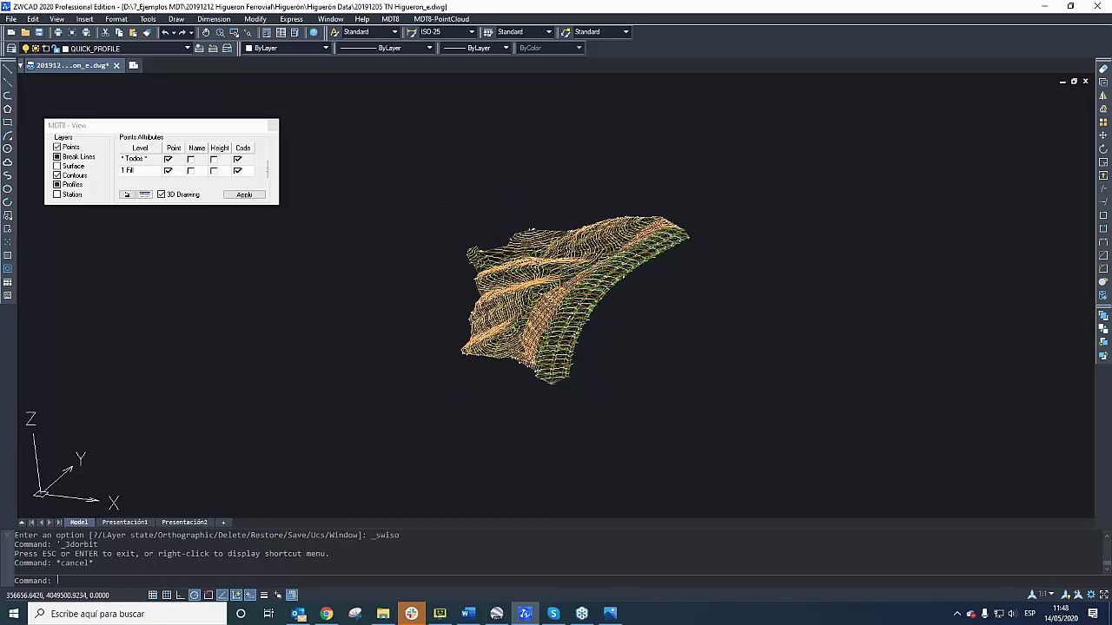
scroll(576, 301, "up", 4)
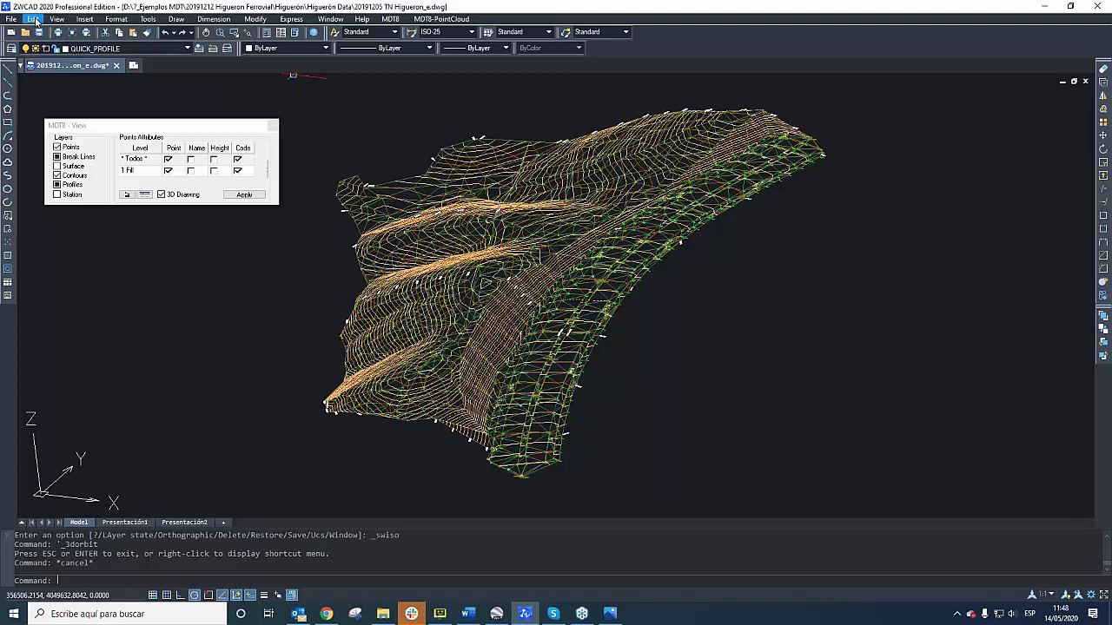
left_click(56, 19)
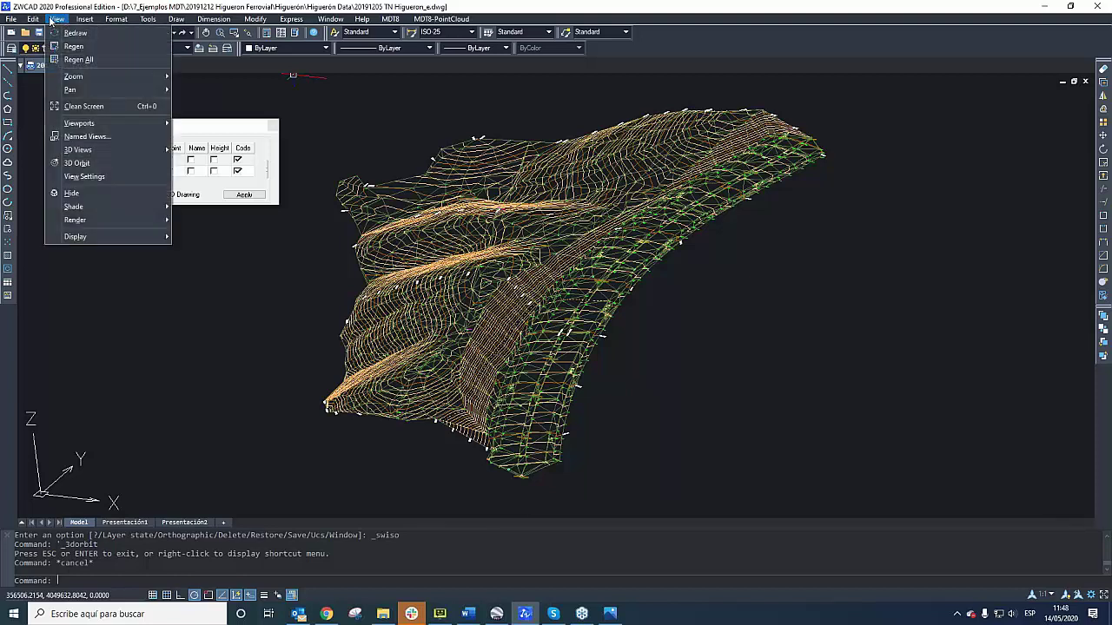
mouse_move(94, 153)
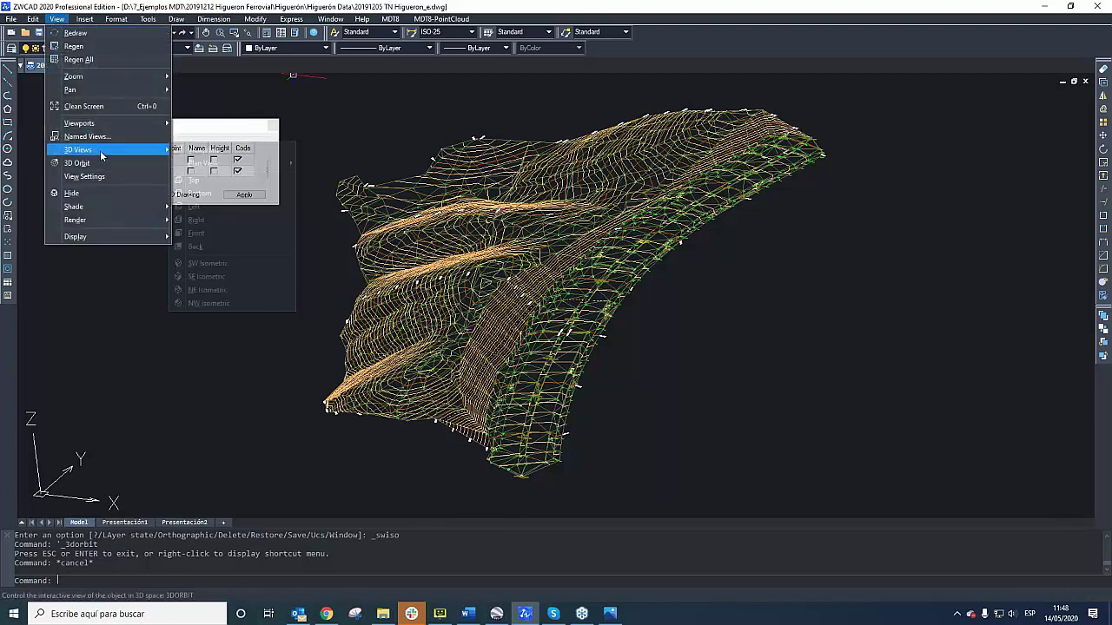
left_click(208, 181)
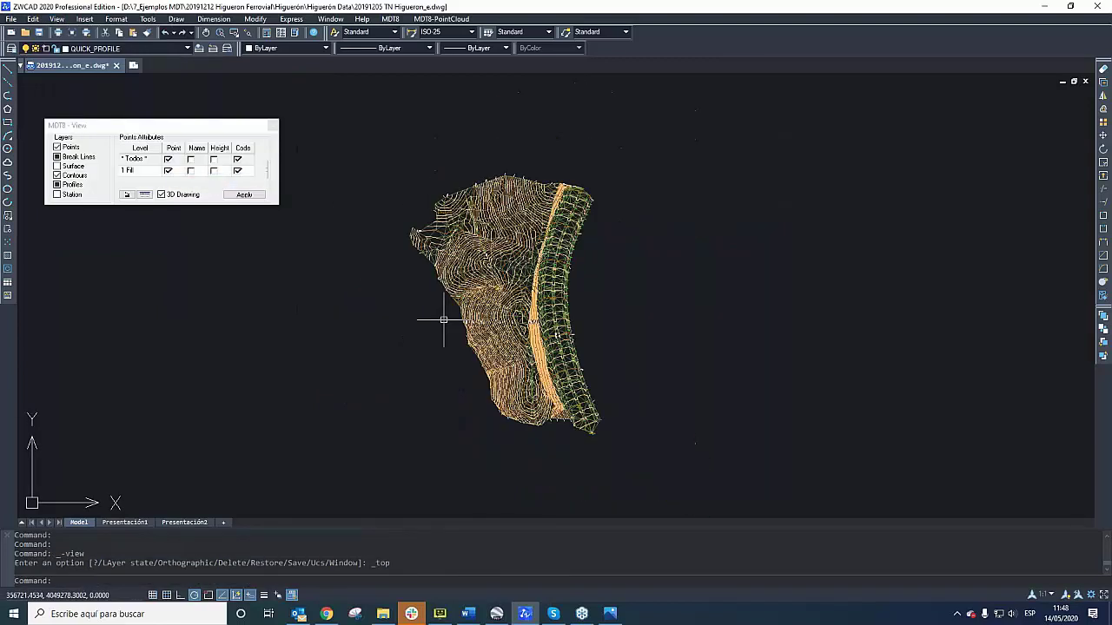
- Hide the triangulated surface, return to plan view, and bring up the MDT8 menu
double_click(69, 166)
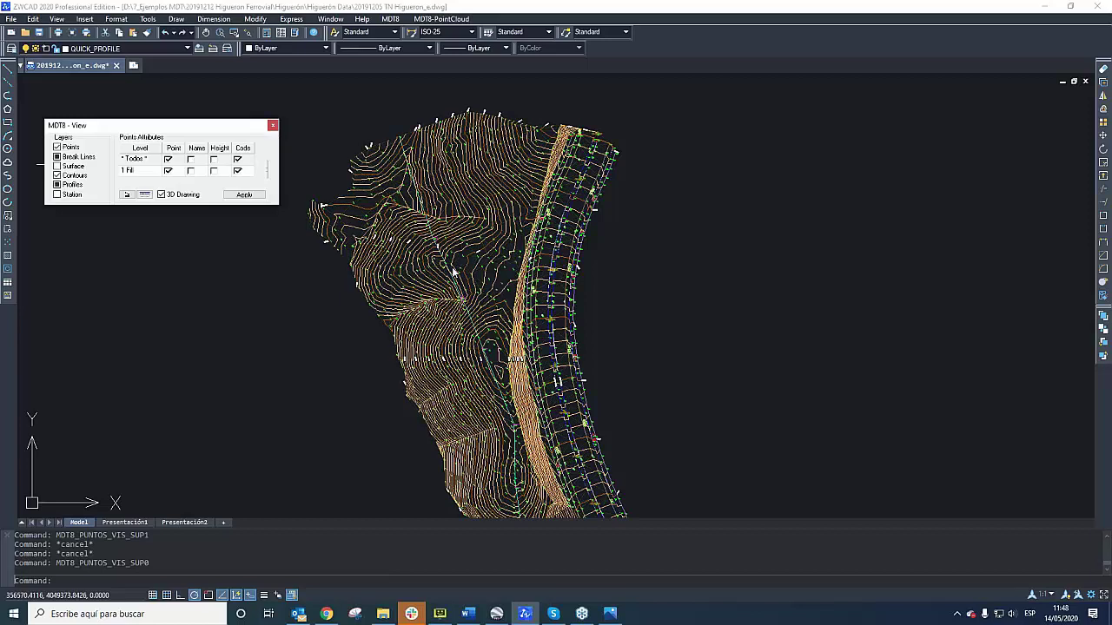
mouse_move(441, 219)
middle_mouse_down("shift")
mouse_move(469, 252)
mouse_move(462, 237)
middle_mouse_up("shift")
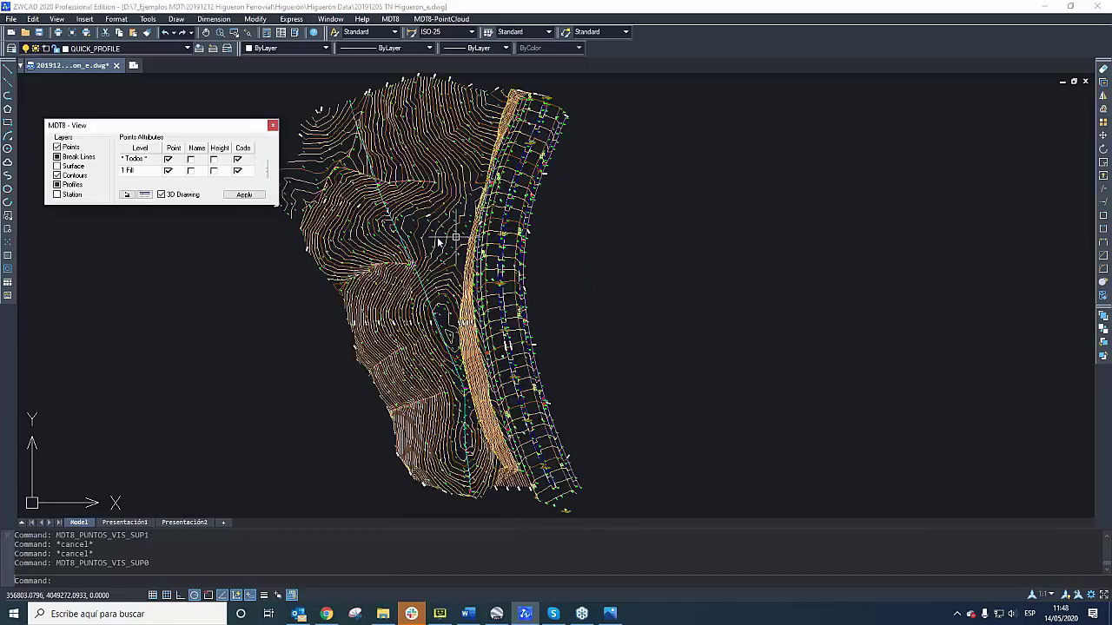
scroll(531, 248, "down", 3)
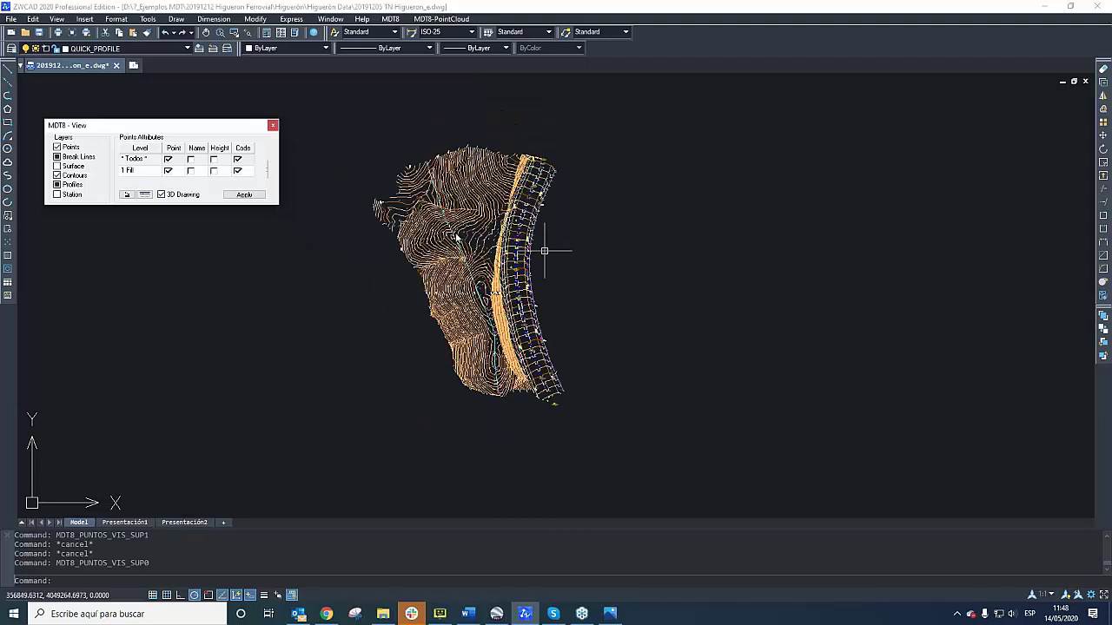
scroll(544, 251, "up", 2)
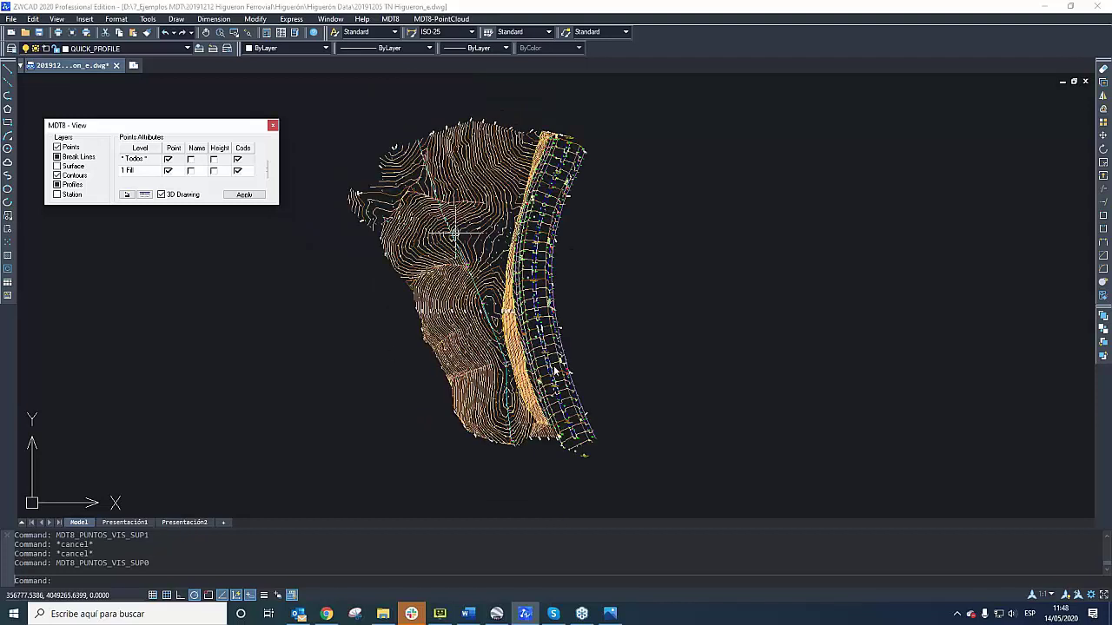
left_click(390, 18)
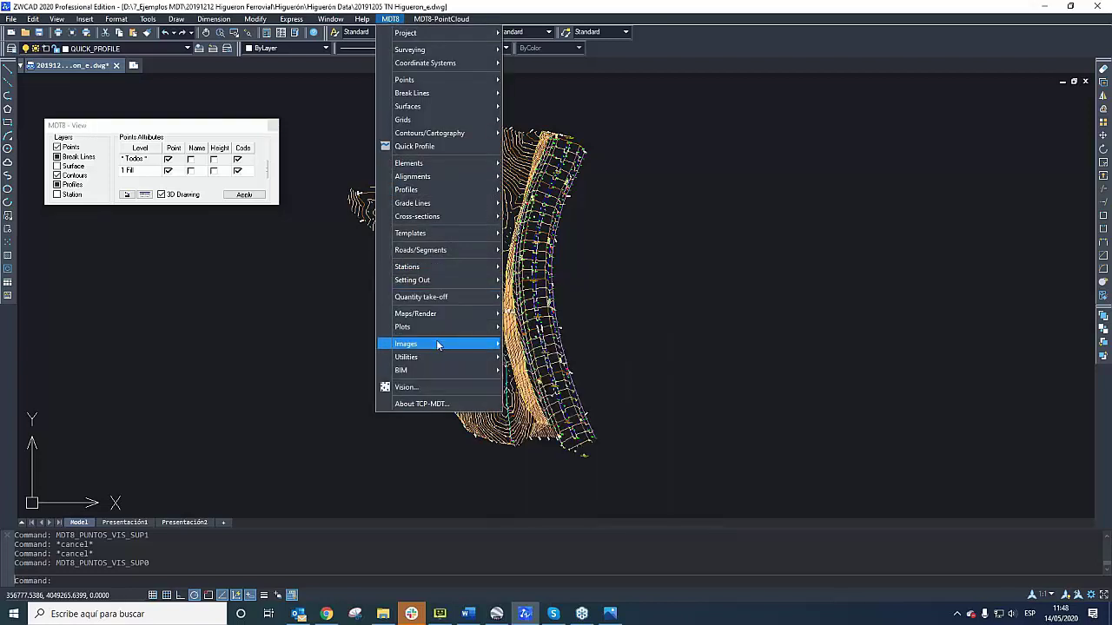
- Insert the HM_transparent_mosaic_group1.tif aerial mosaic from the 2_mosaic folder
mouse_move(474, 344)
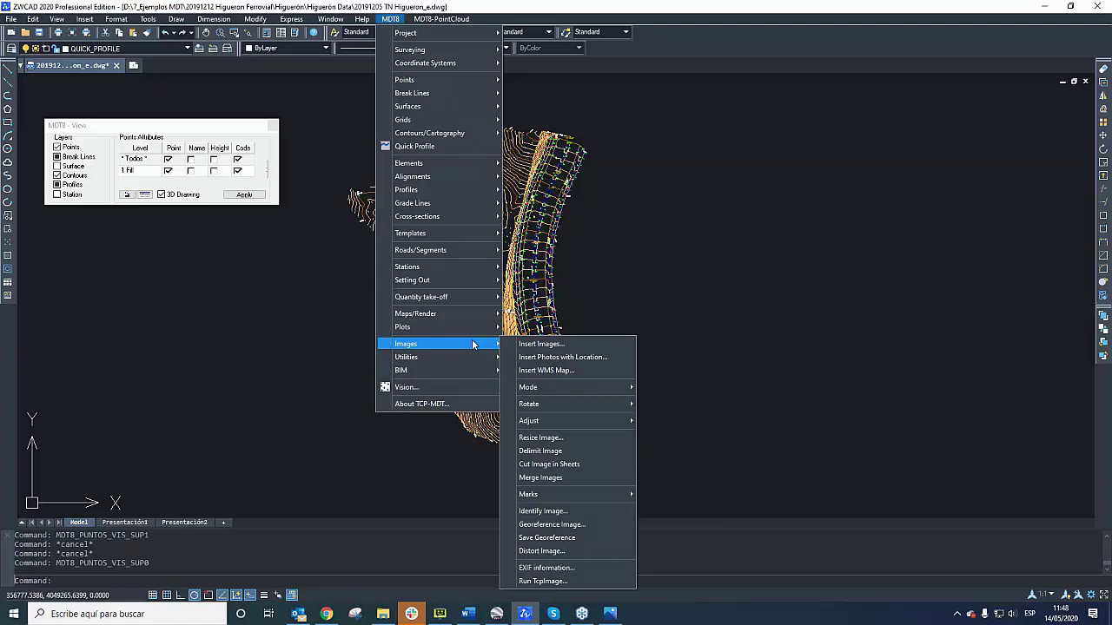
left_click(567, 345)
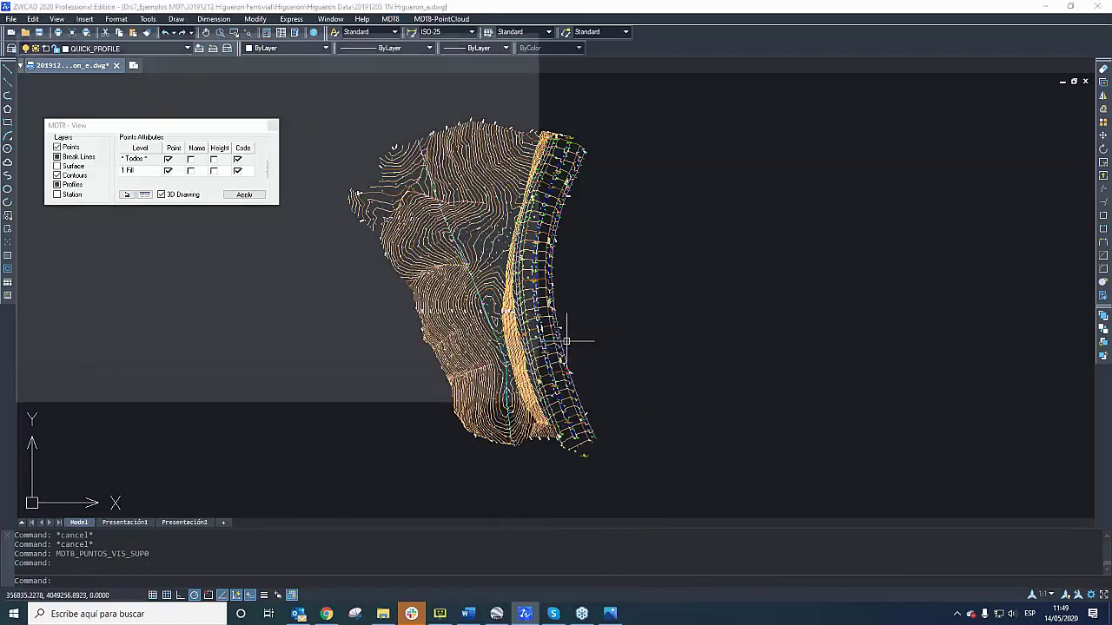
left_click(206, 117)
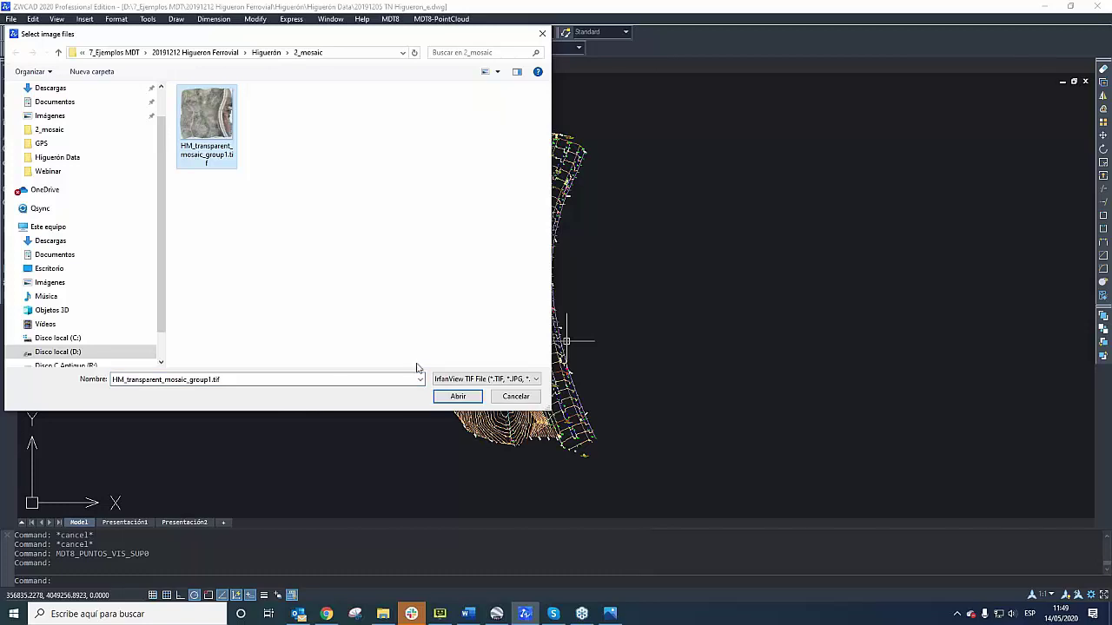
left_click(457, 396)
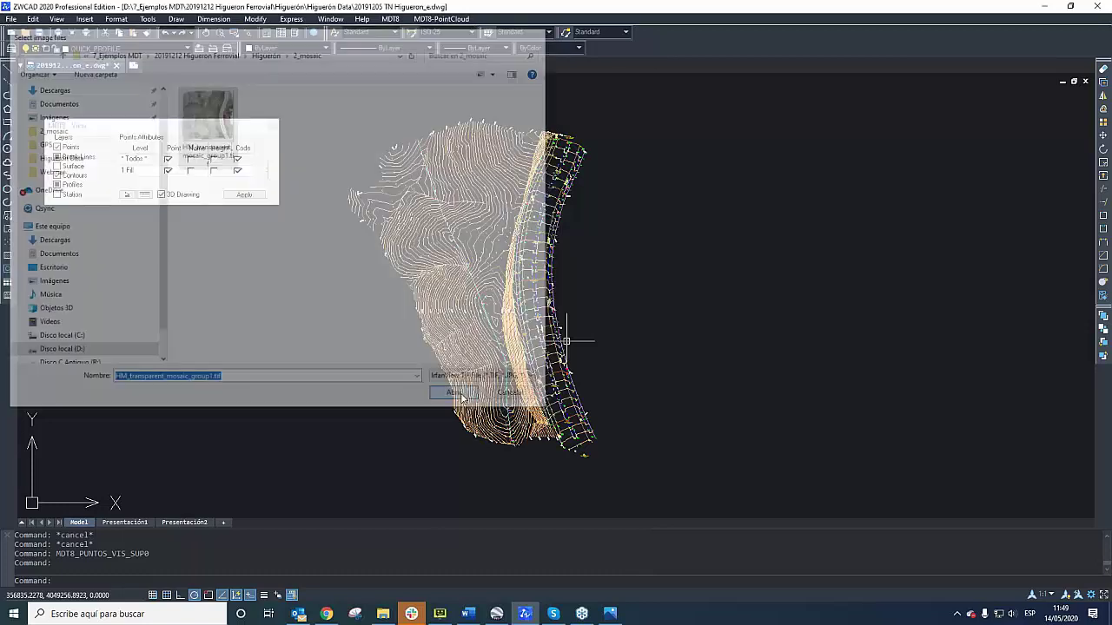
scroll(680, 297, "up", 4)
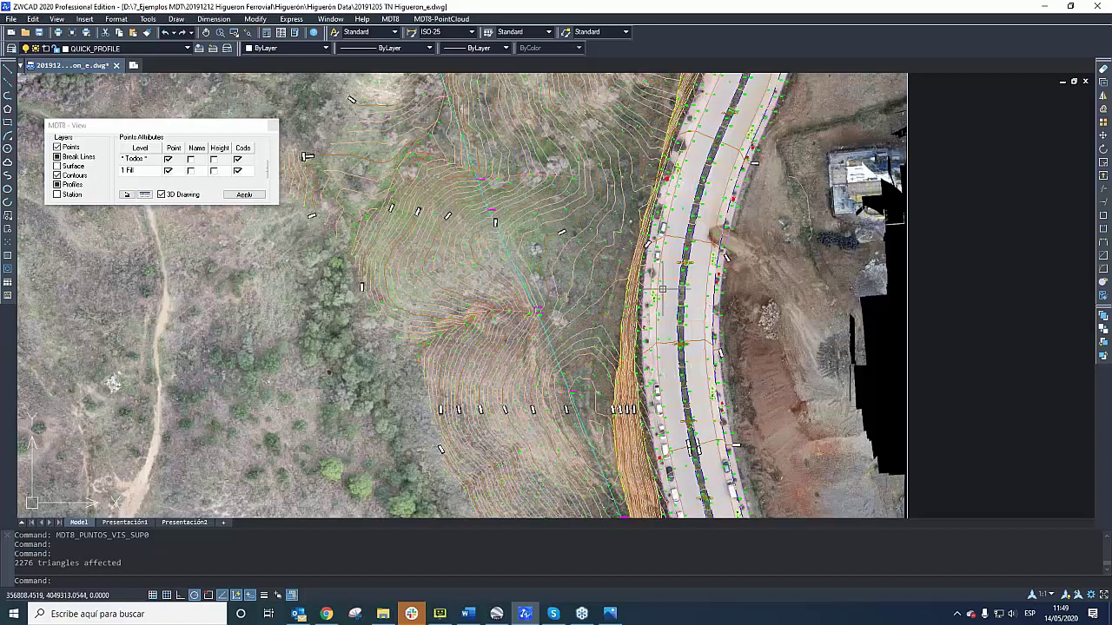
- Inspect the aerial mosaic, then window-select and delete it
scroll(647, 304, "down", 2)
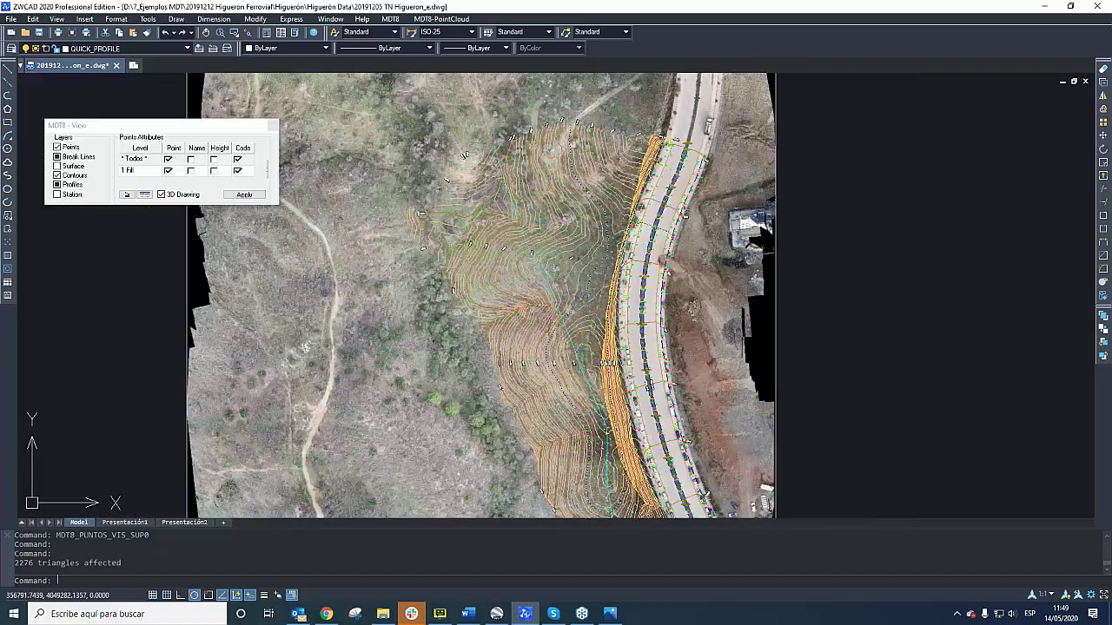
scroll(581, 283, "down", 1)
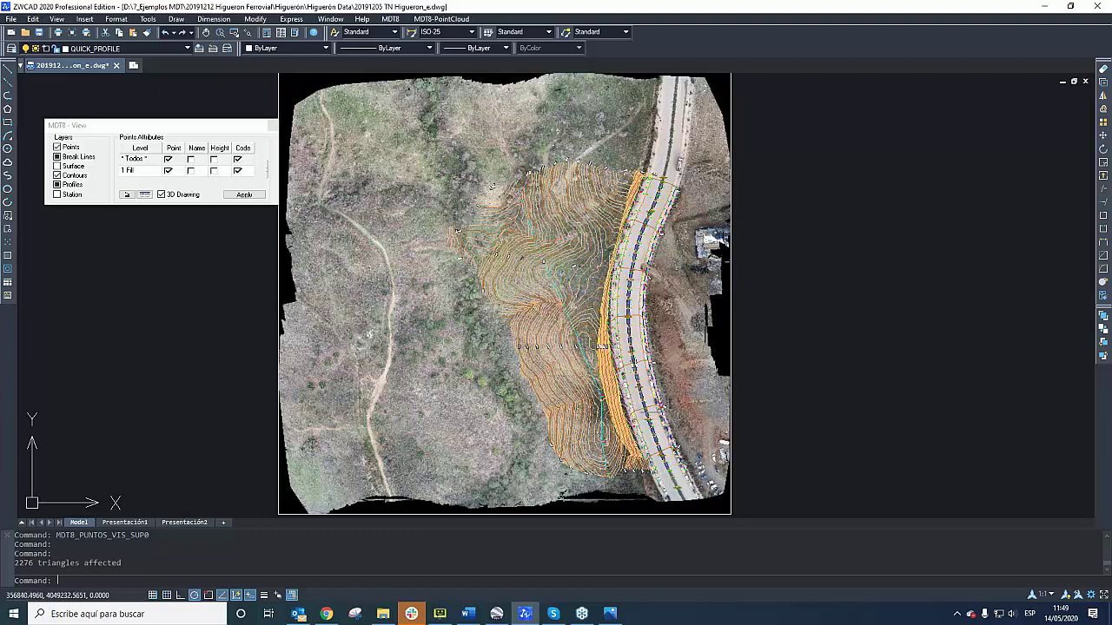
scroll(643, 348, "up", 1)
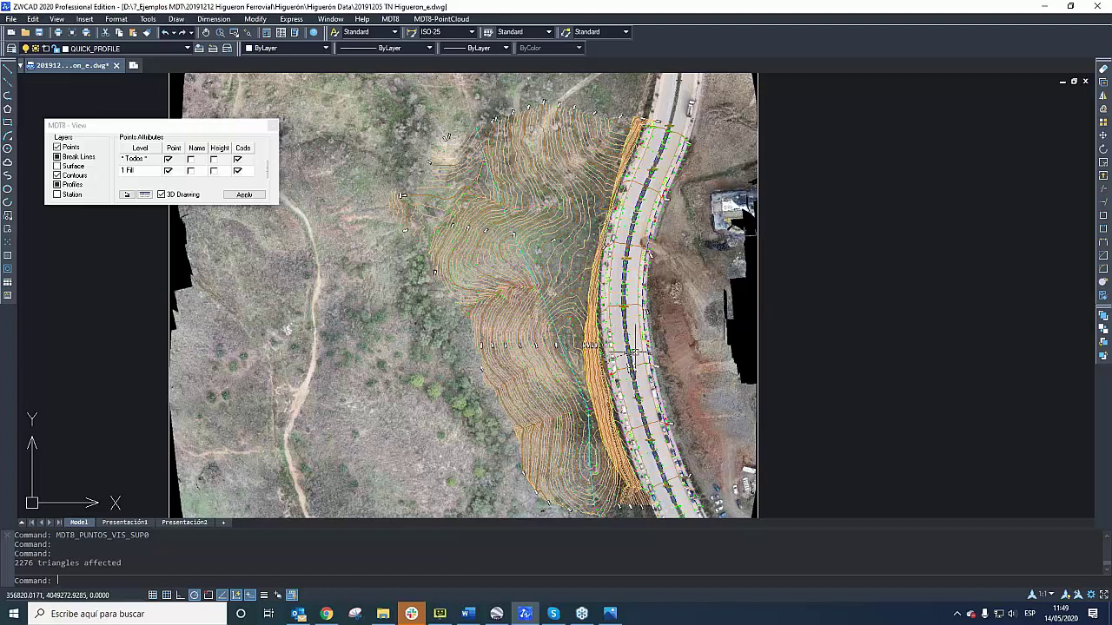
scroll(634, 351, "down", 3)
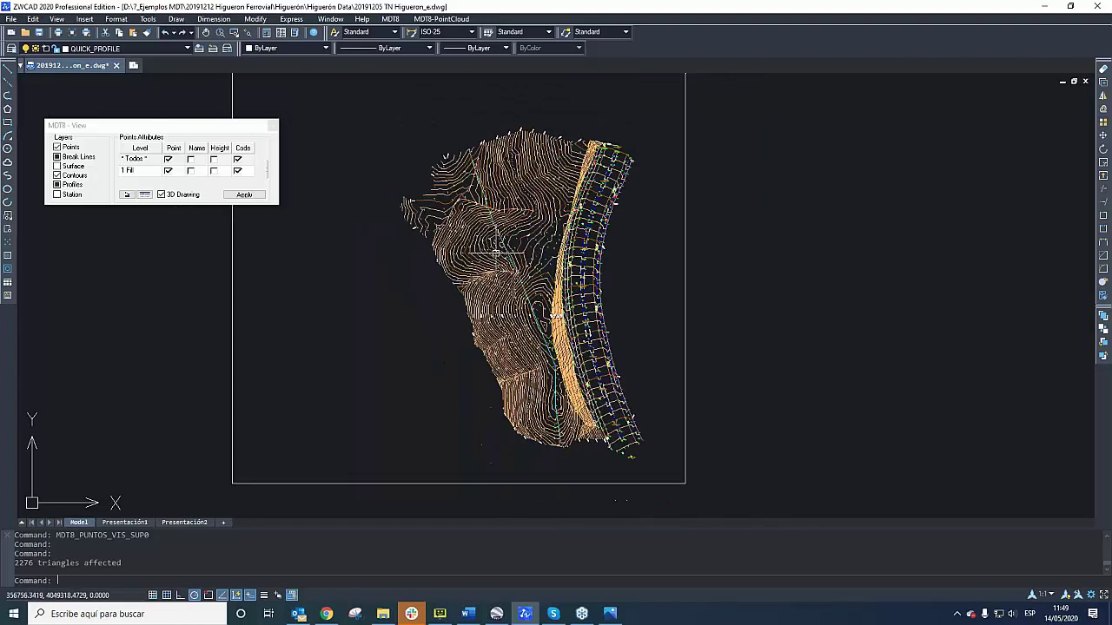
scroll(608, 338, "up", 2)
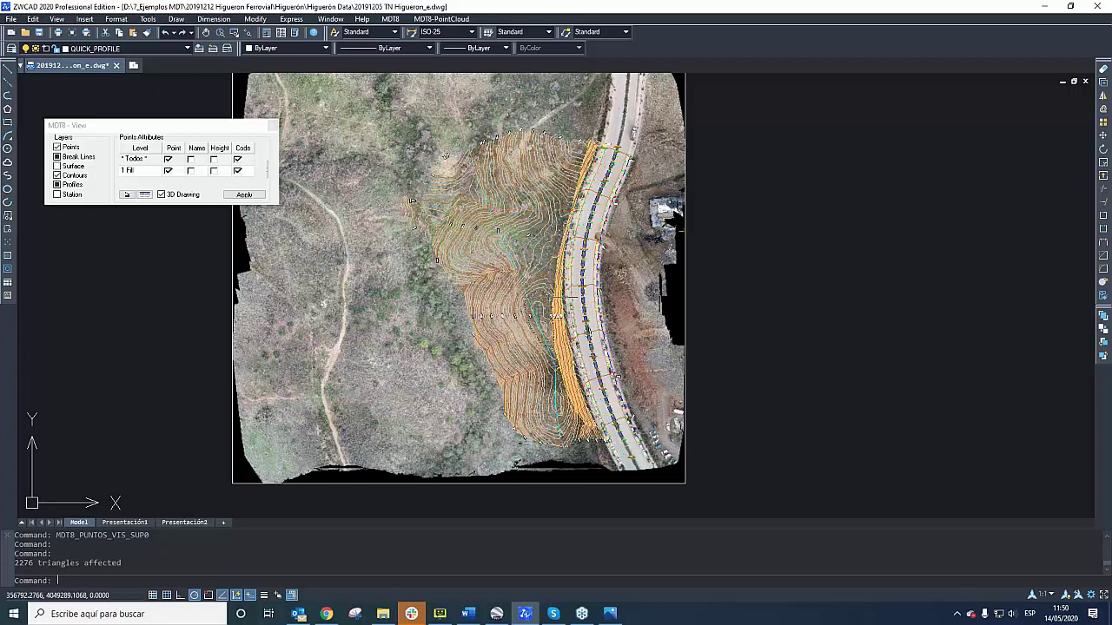
scroll(552, 313, "down", 1)
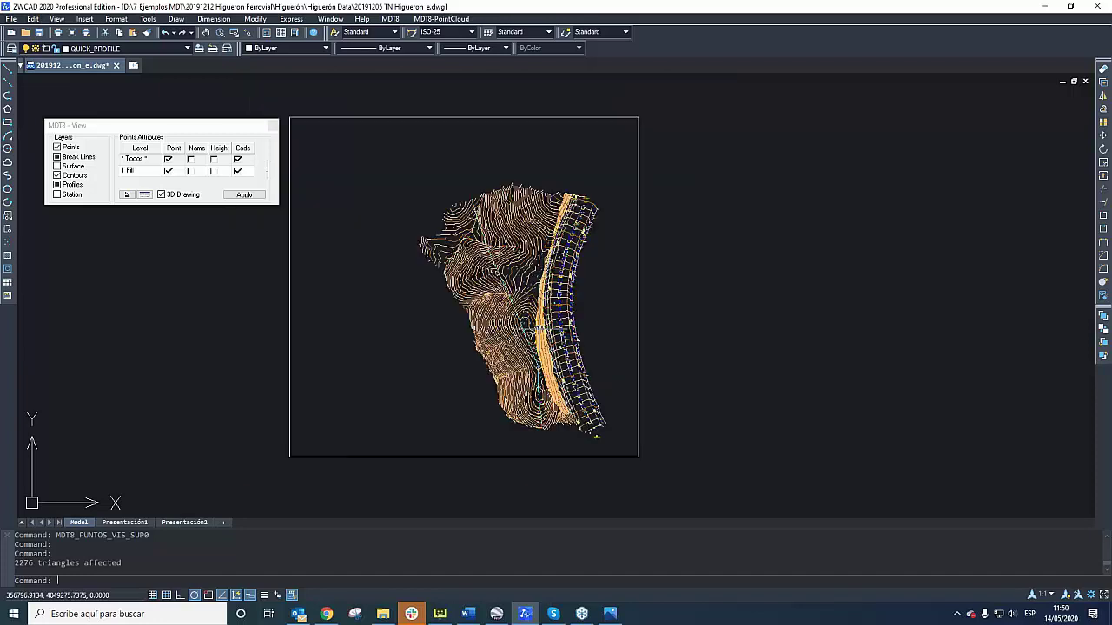
left_click(644, 177)
left_click(599, 178)
key("Delete")
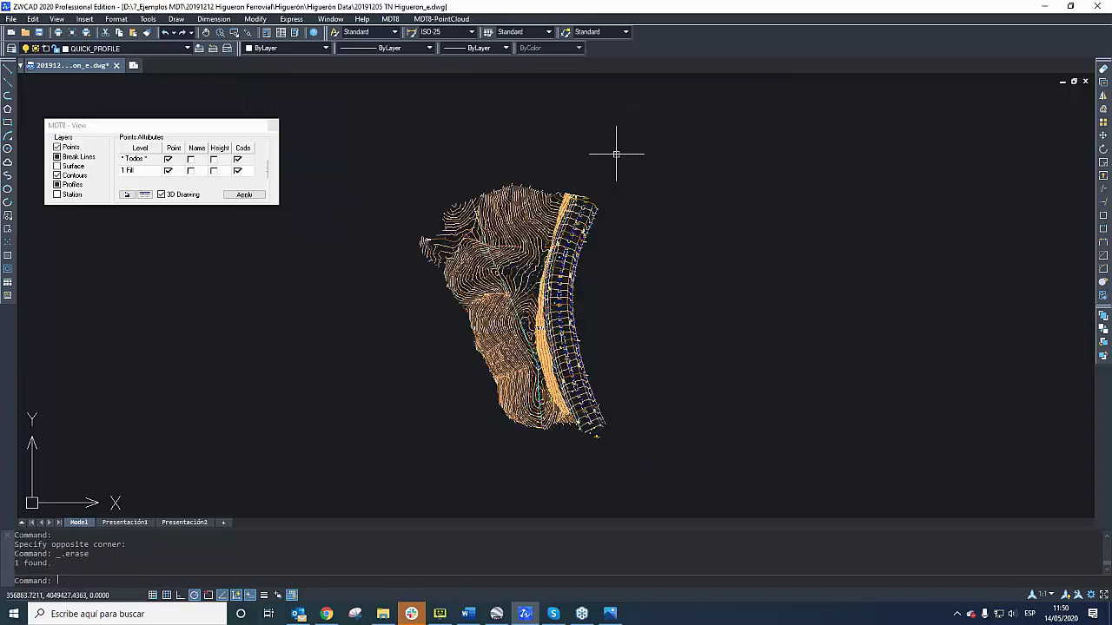
- Start a new blank drawing, Drawing3.dwg
scroll(606, 387, "up", 1)
scroll(606, 382, "down", 1)
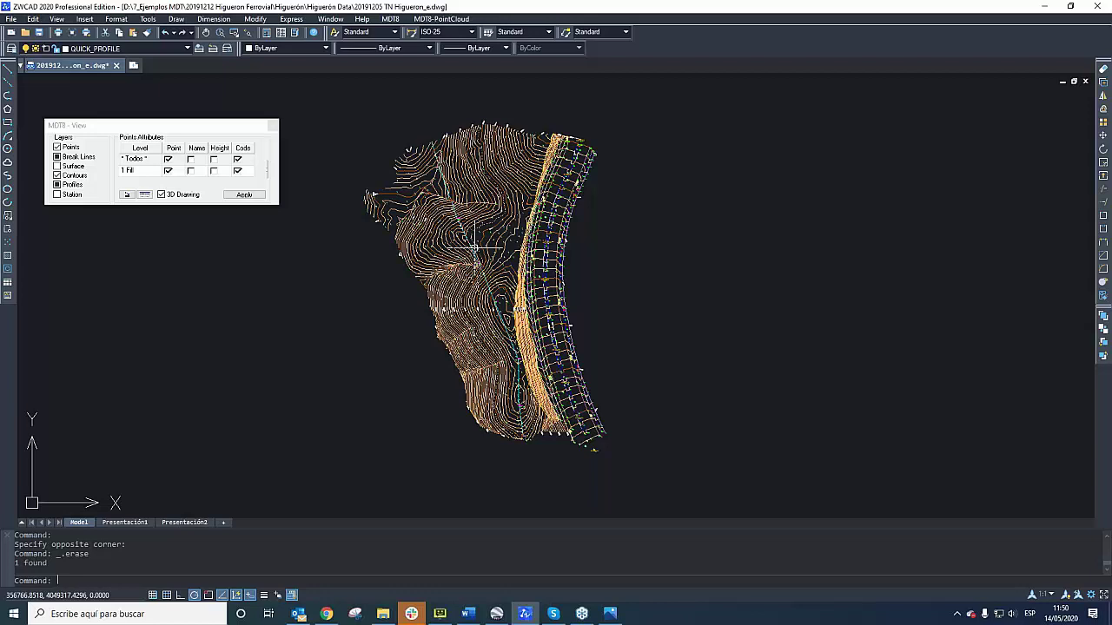
left_click(132, 65)
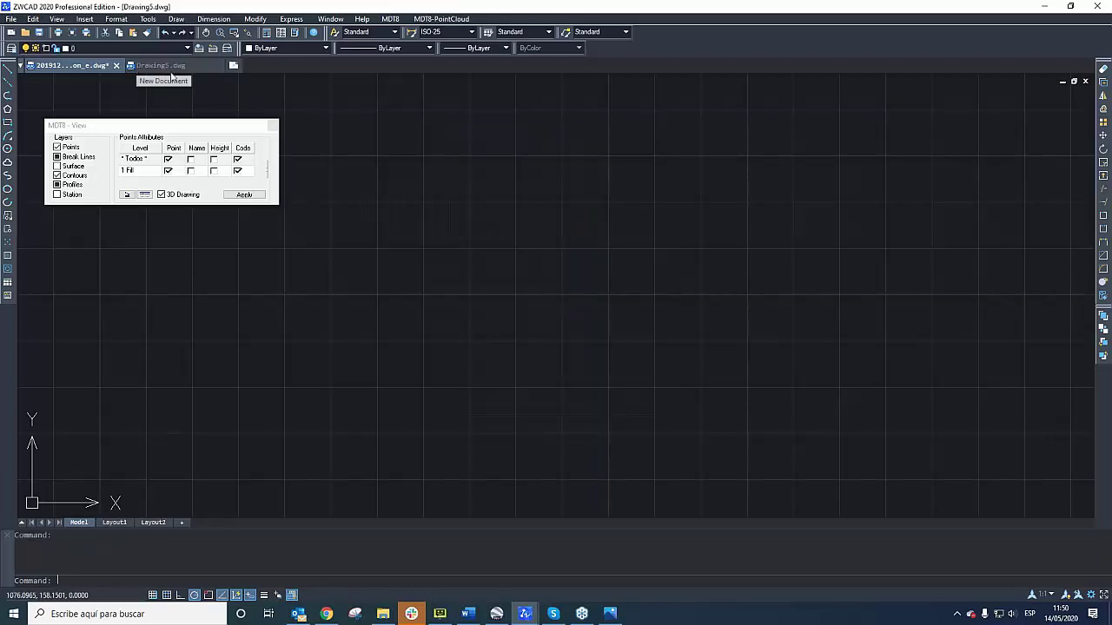
- Import the 20200402 Modified Higueron.pun points at scale 200 into Drawing3
left_click(166, 595)
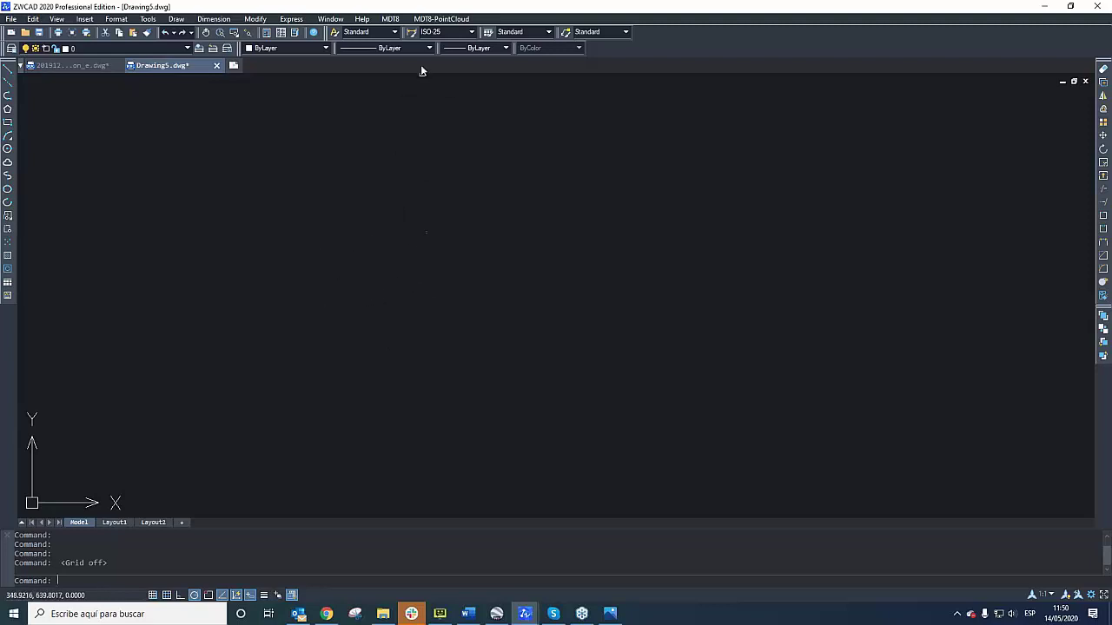
left_click(390, 19)
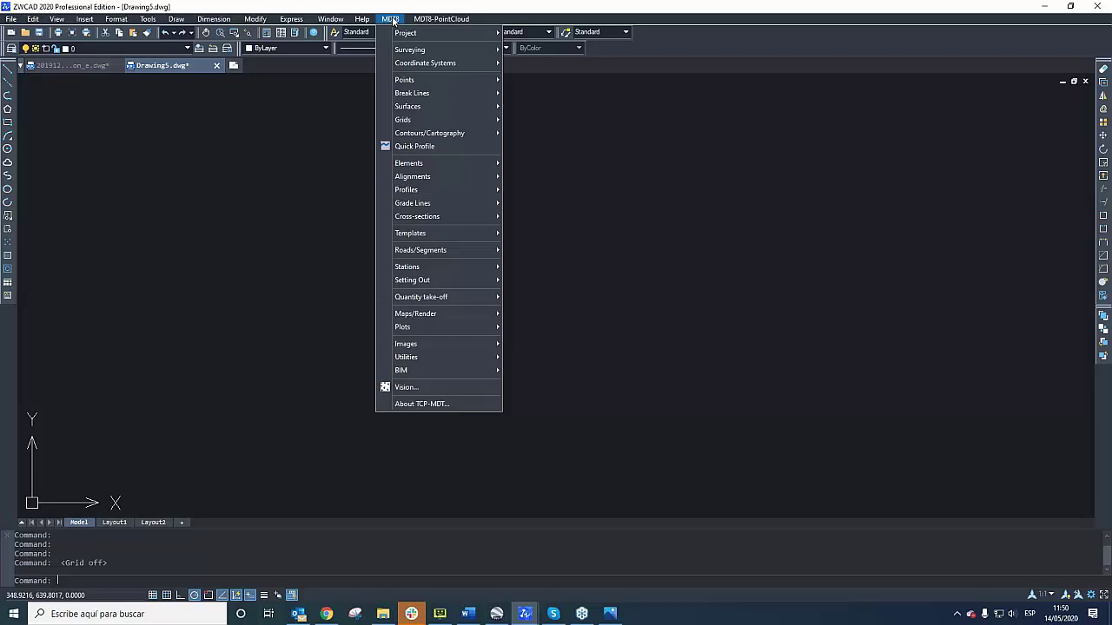
mouse_move(426, 79)
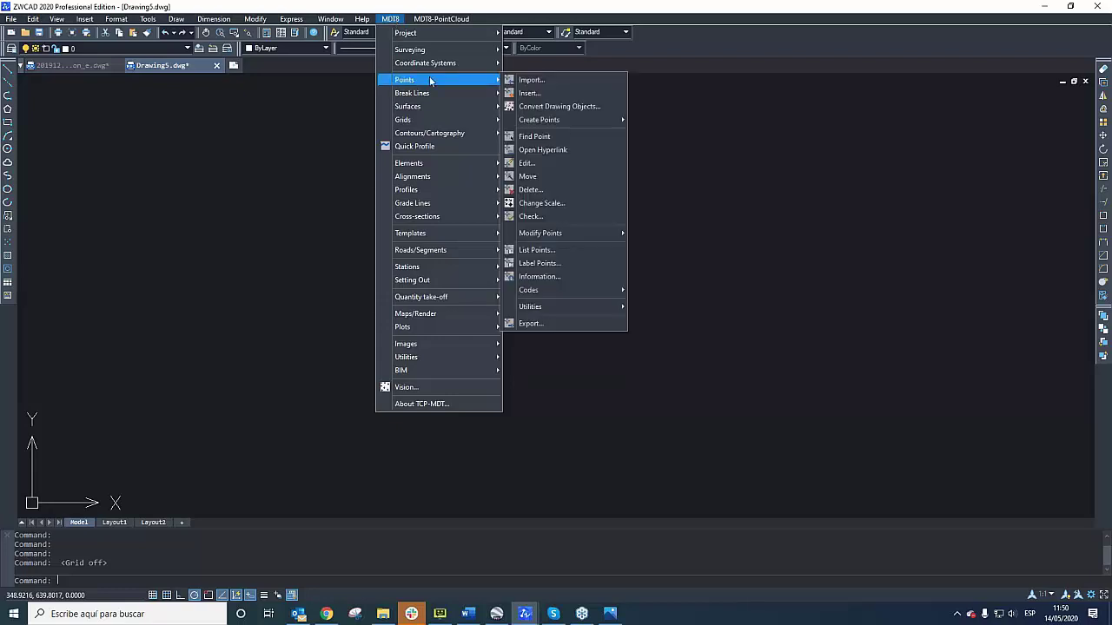
left_click(544, 79)
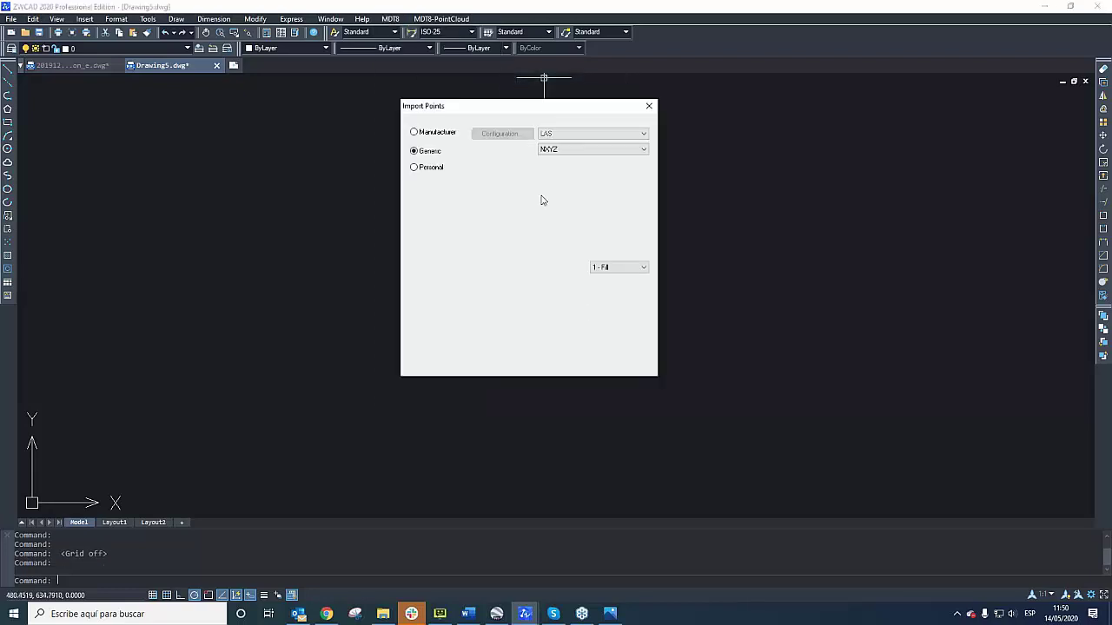
left_click(619, 313)
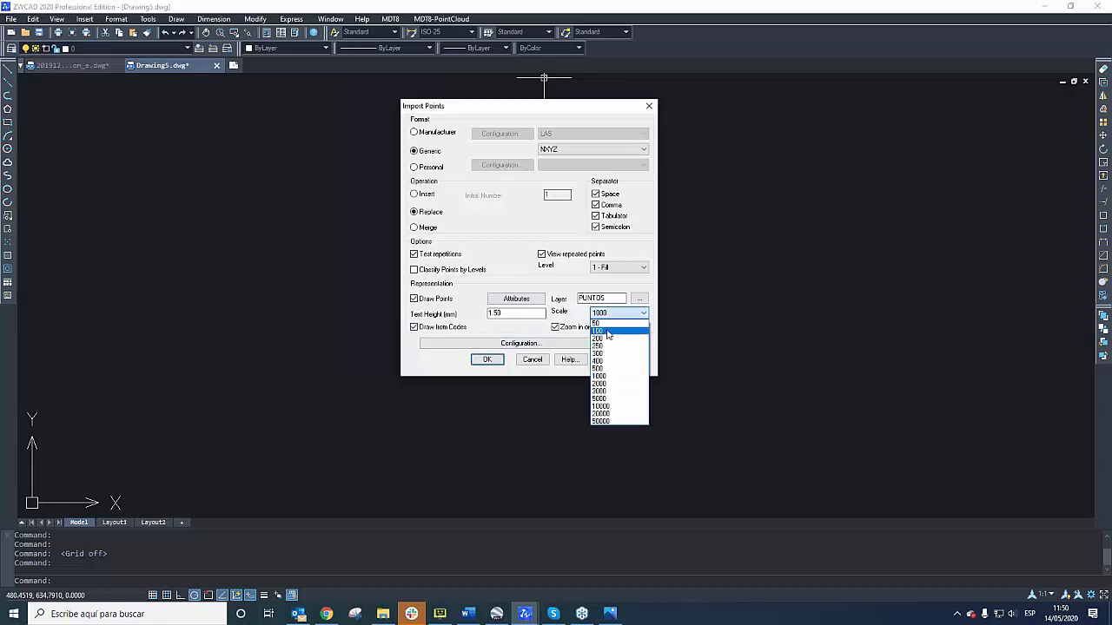
left_click(606, 340)
left_click(488, 360)
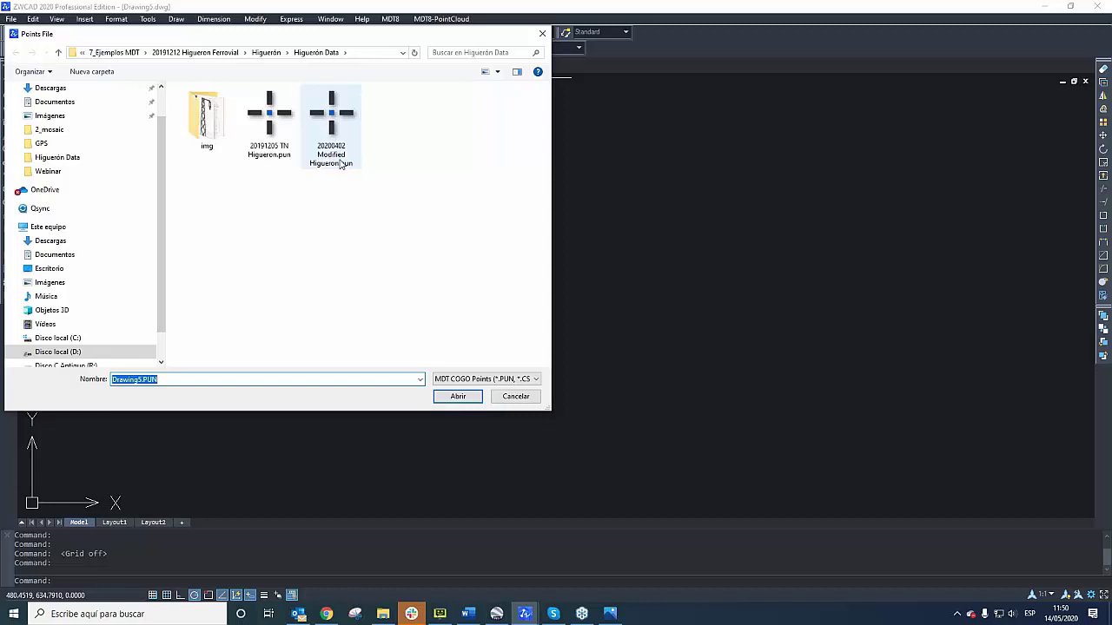
left_click(342, 162)
left_click(458, 396)
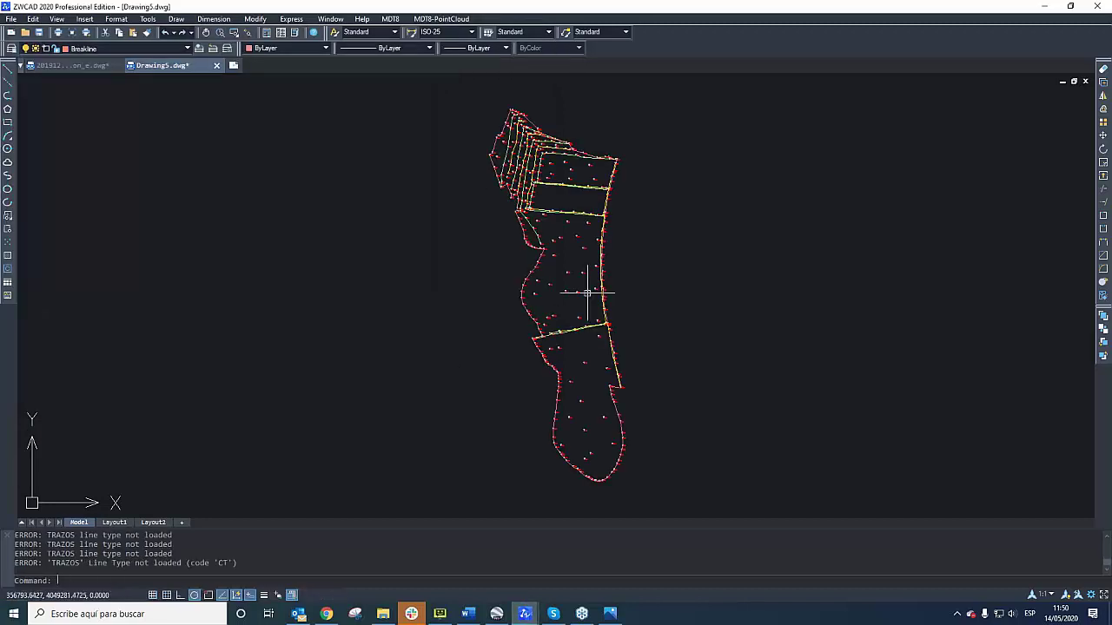
- Begin creating a new surface from the imported points
left_click(390, 18)
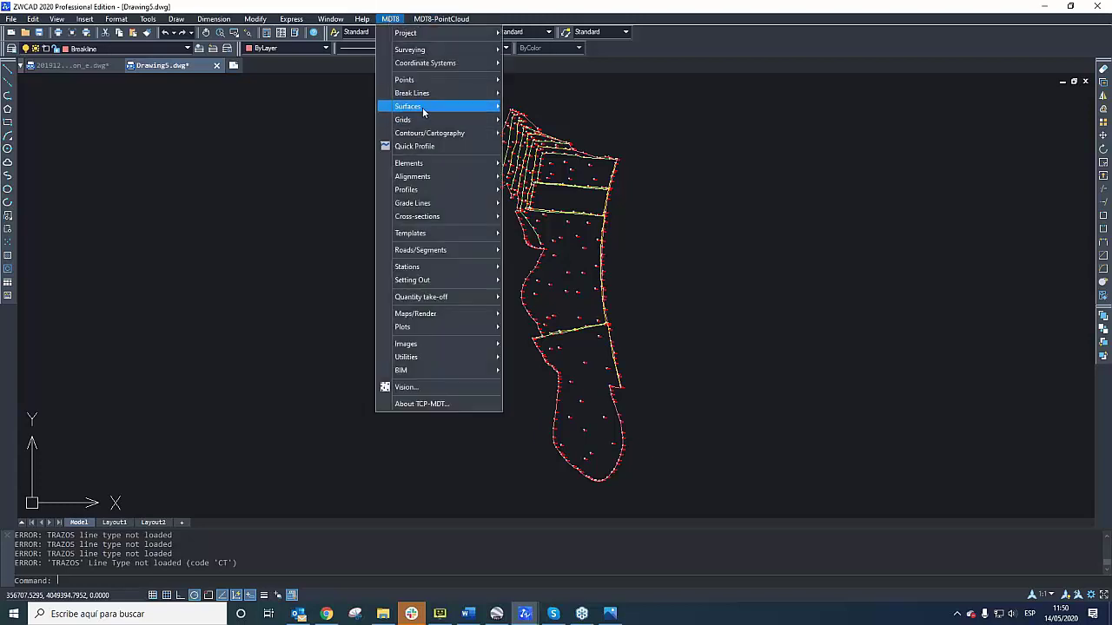
mouse_move(422, 108)
left_click(542, 120)
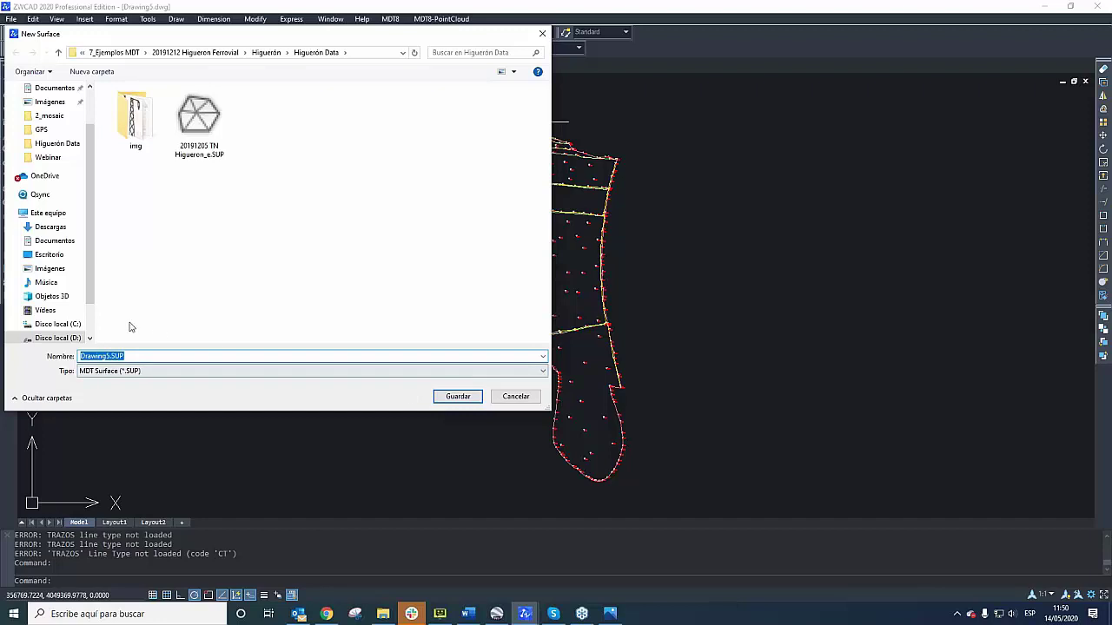
- Name the new surface 'modified terrain' and save it
left_click_drag(108, 351, 62, 350)
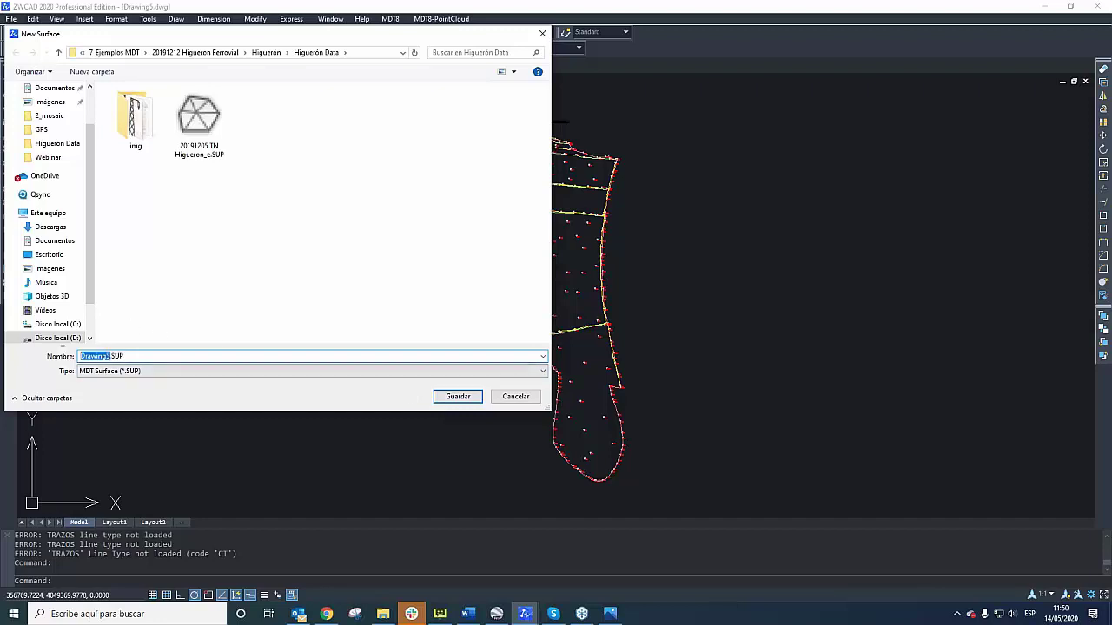
type("modified terra")
left_click(446, 395)
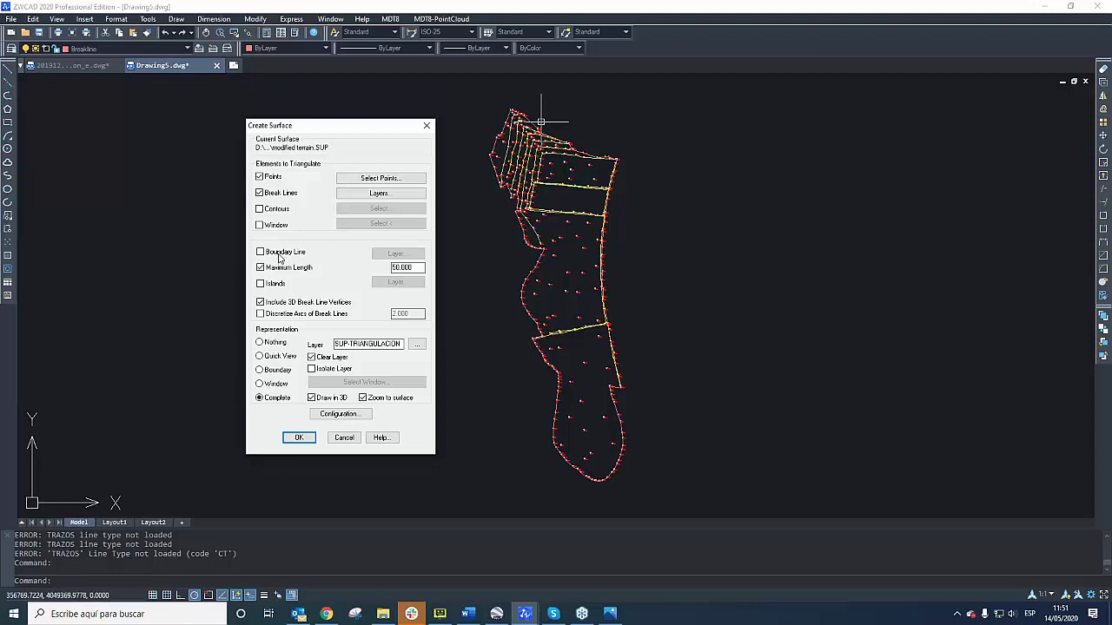
- Use the Breakline layer as breaklines and triangulate, accepting the beyond-boundary warning
left_click(281, 257)
left_click(414, 257)
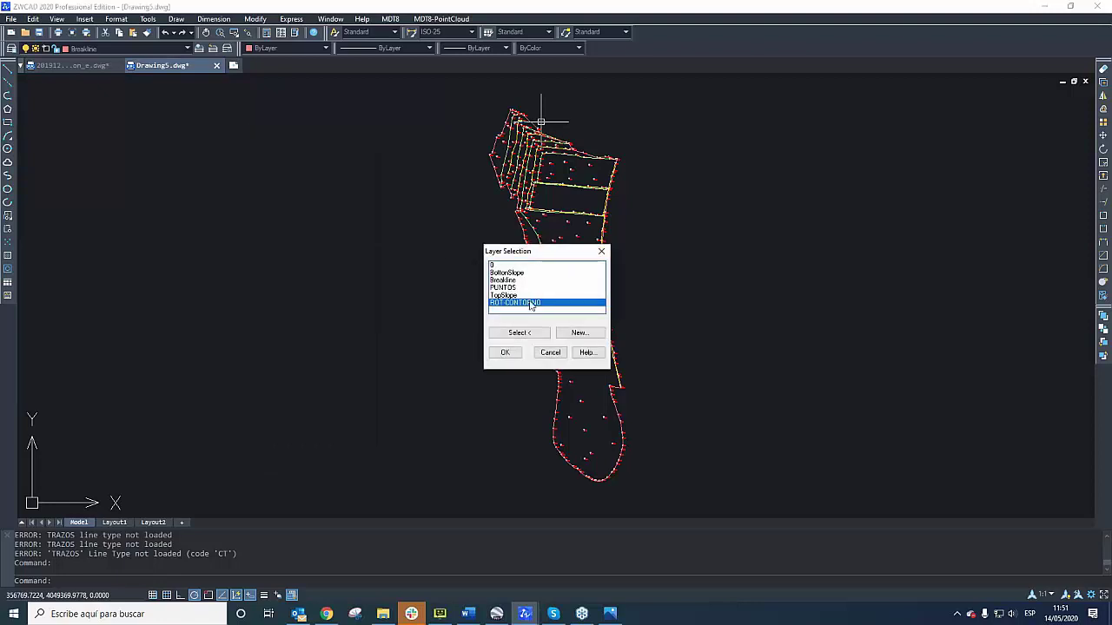
left_click(524, 334)
scroll(510, 177, "up", 2)
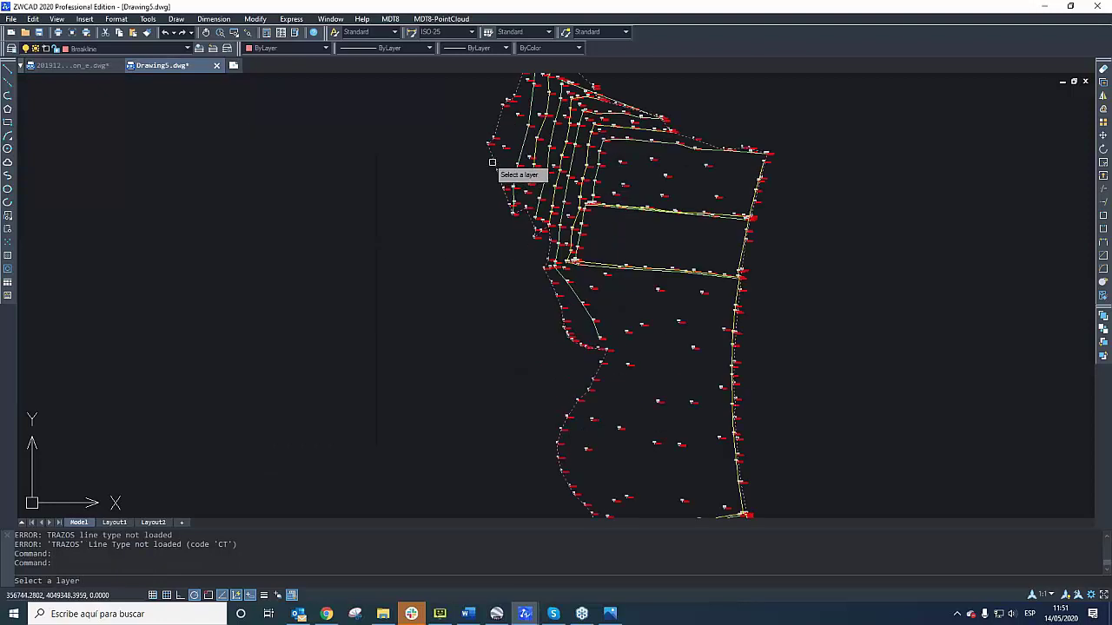
left_click(514, 173)
left_click(503, 353)
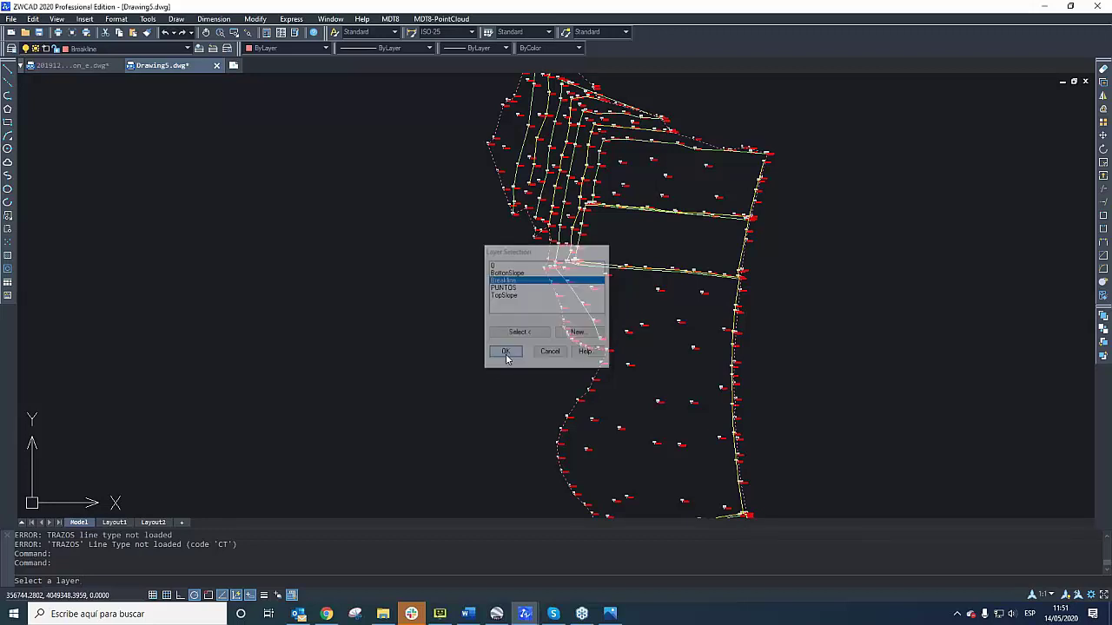
left_click(298, 438)
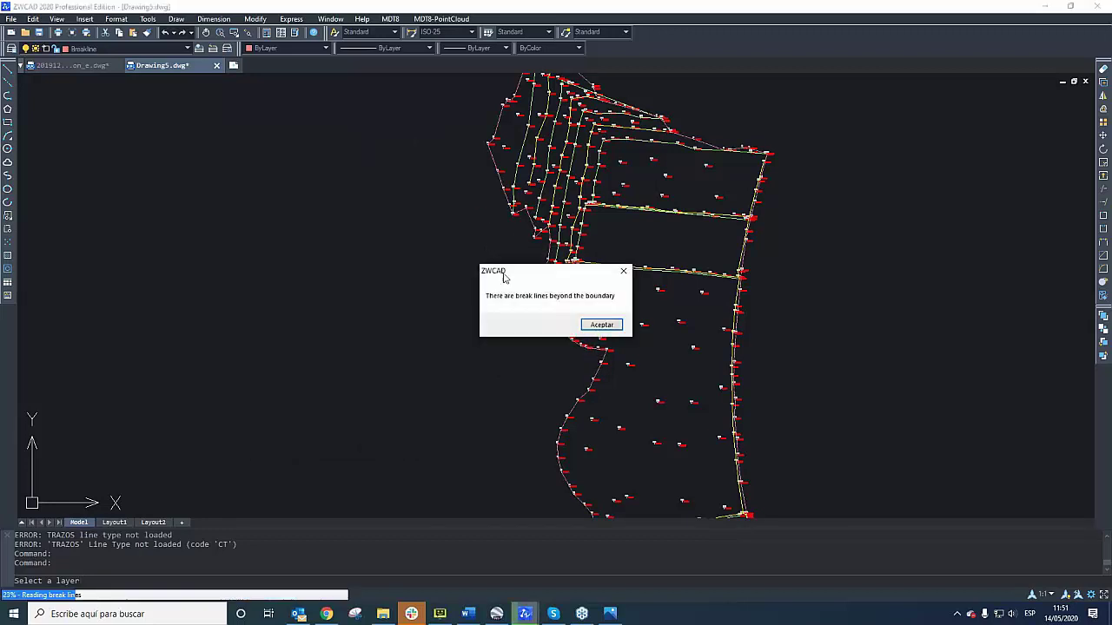
left_click(598, 324)
scroll(385, 192, "down", 3)
scroll(384, 191, "down", 1)
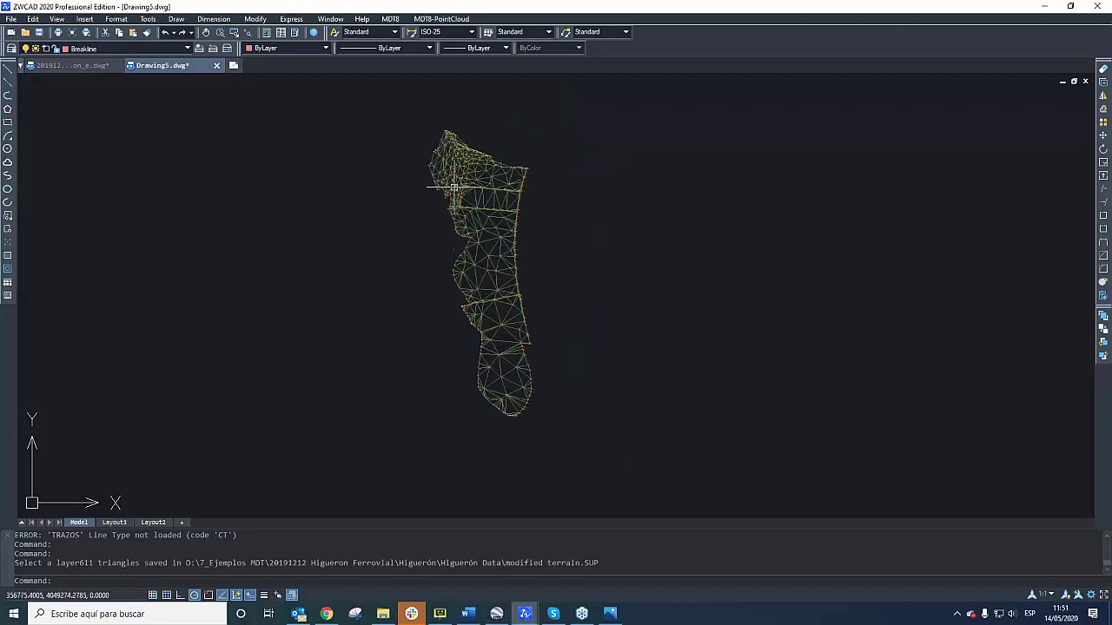
scroll(453, 313, "up", 1)
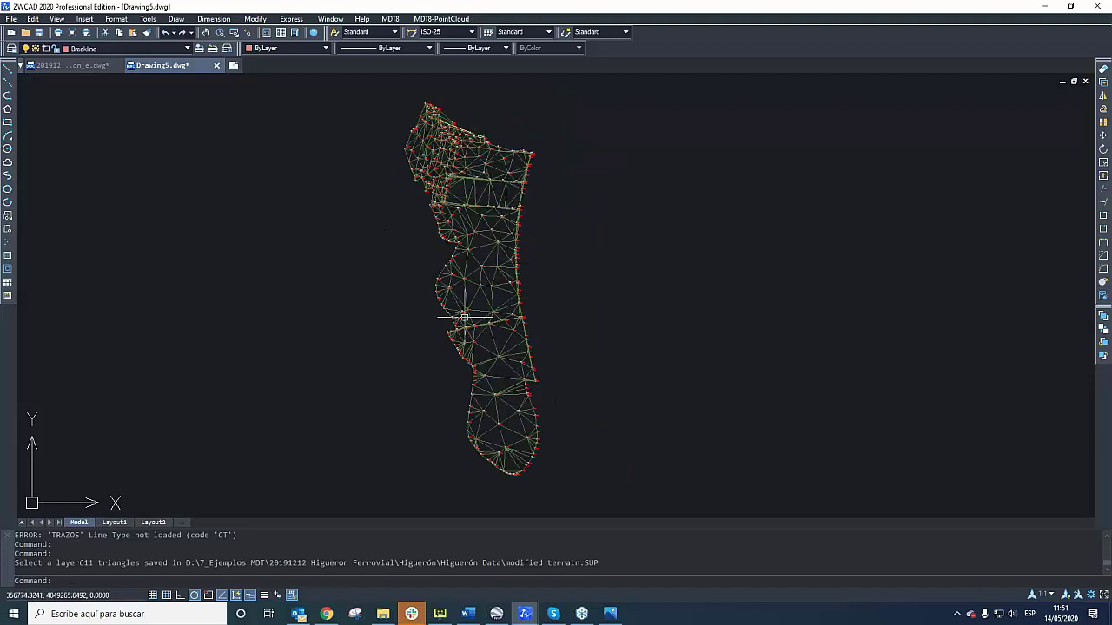
- Generate height-coloured unsmoothed contours and place the ten-range legend (115.40–127.82) beside the terrain
left_click(391, 19)
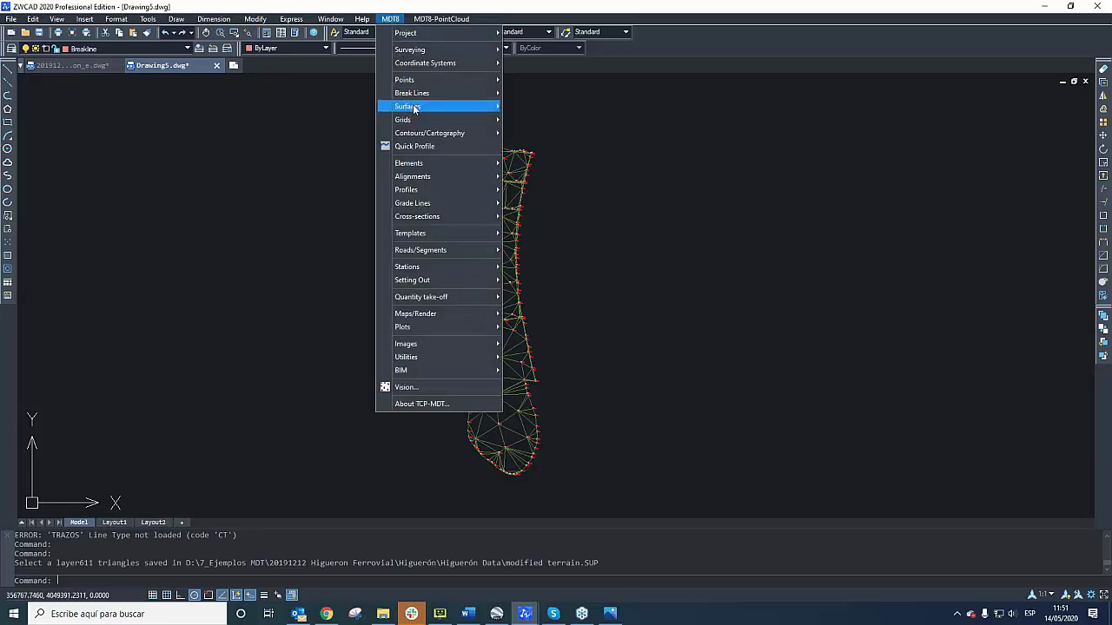
mouse_move(420, 133)
left_click(534, 151)
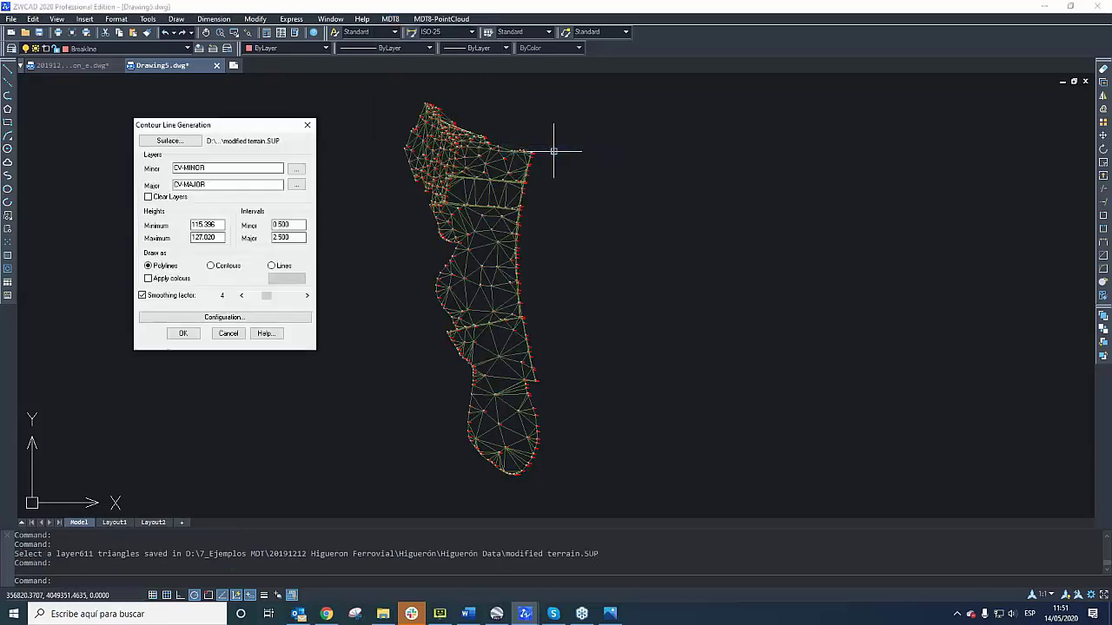
left_click(161, 279)
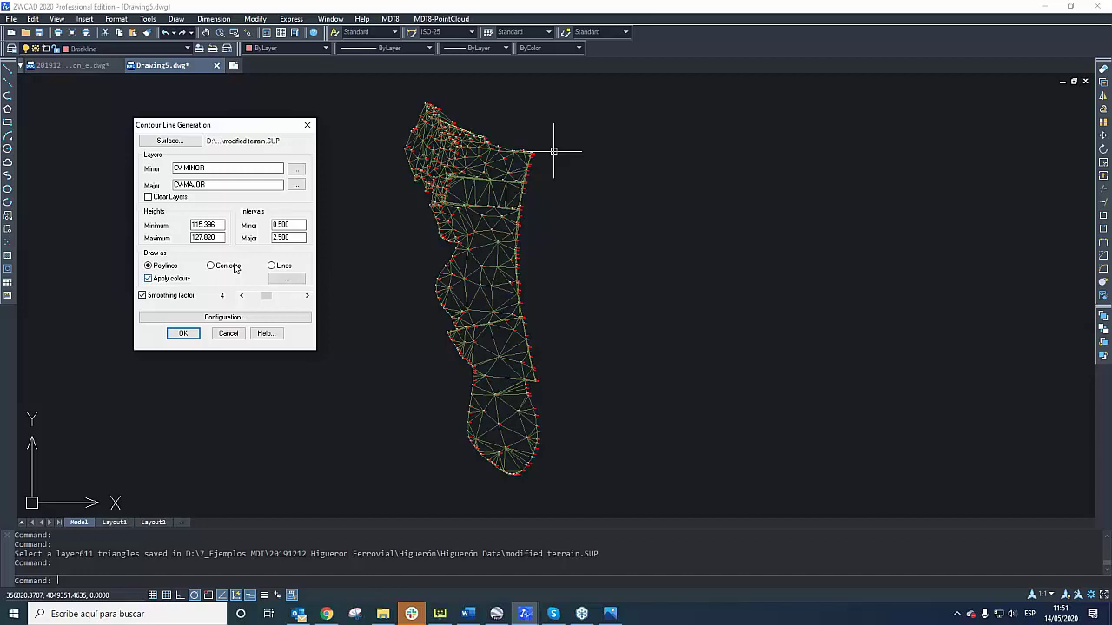
left_click(154, 296)
key("Return")
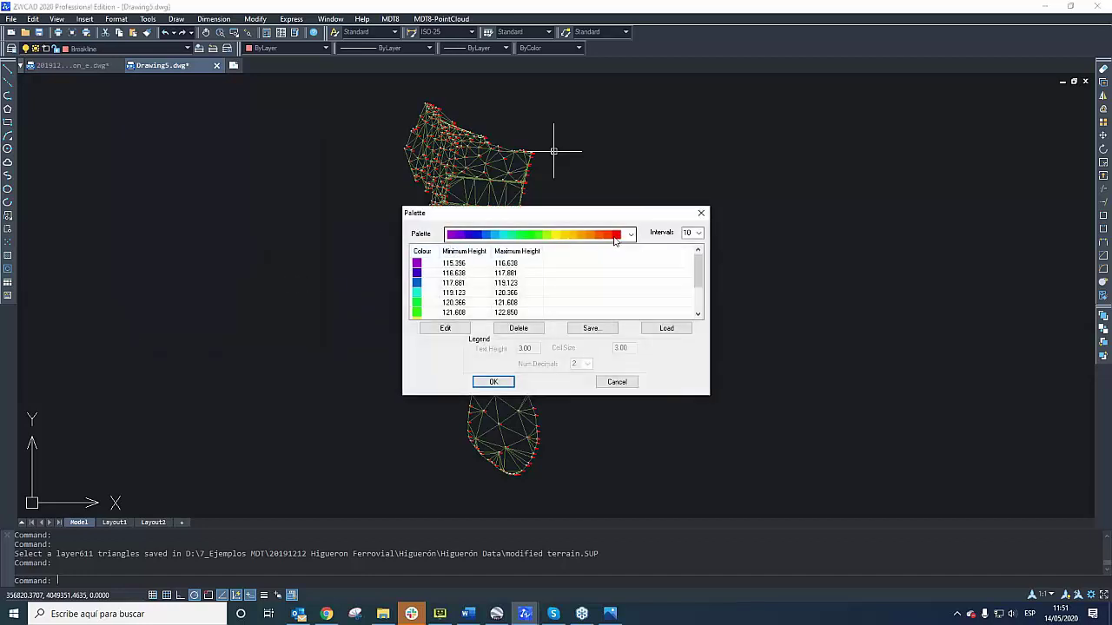
left_click(492, 382)
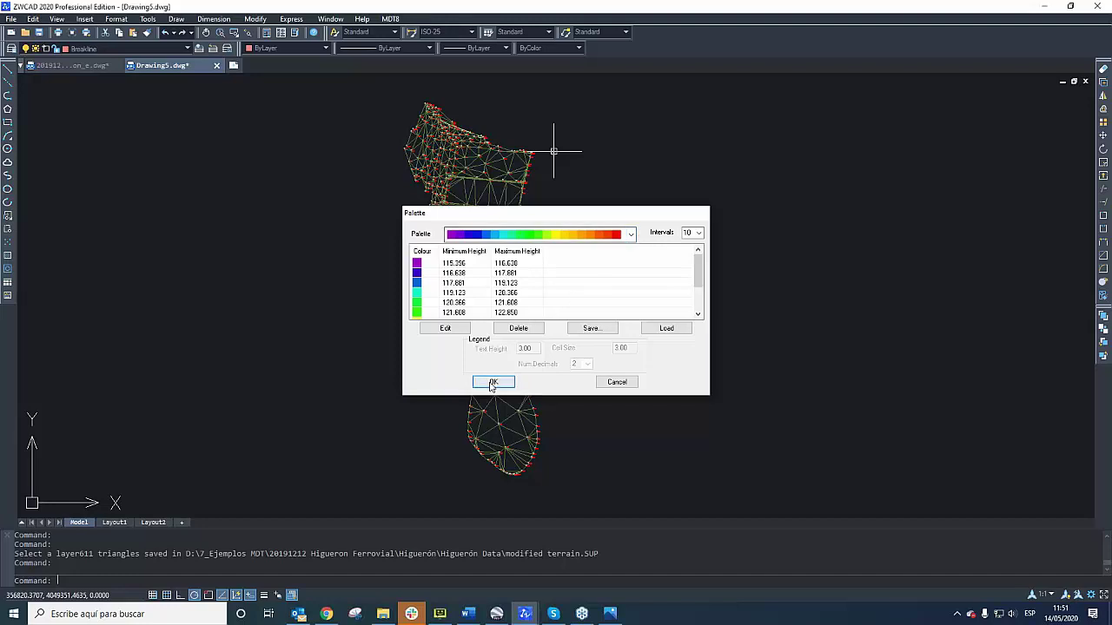
left_click(174, 332)
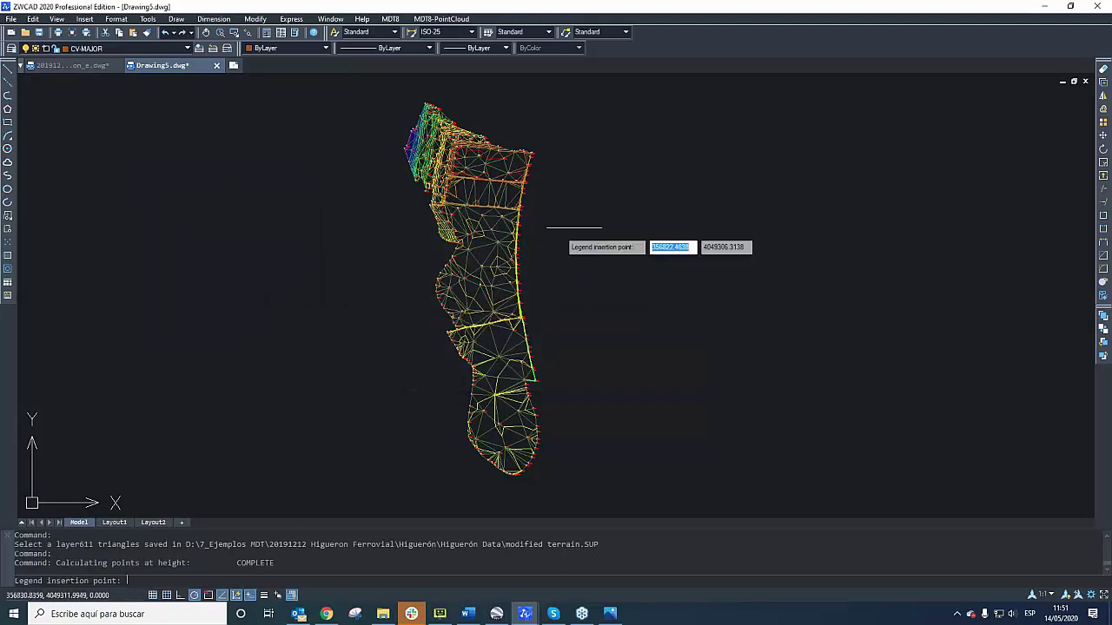
left_click(630, 177)
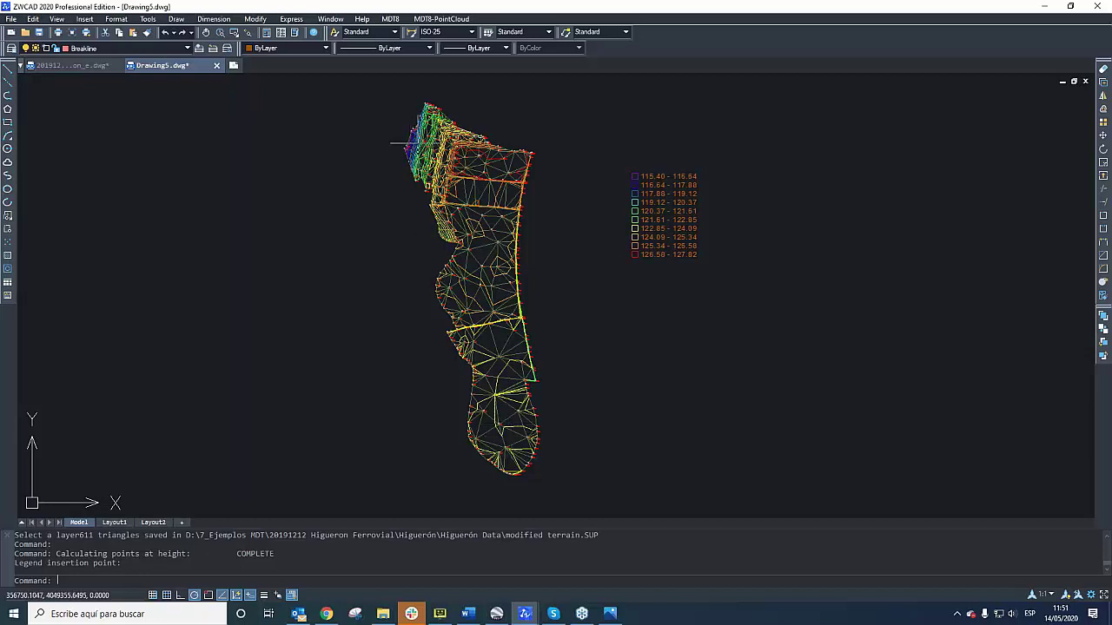
left_click(391, 20)
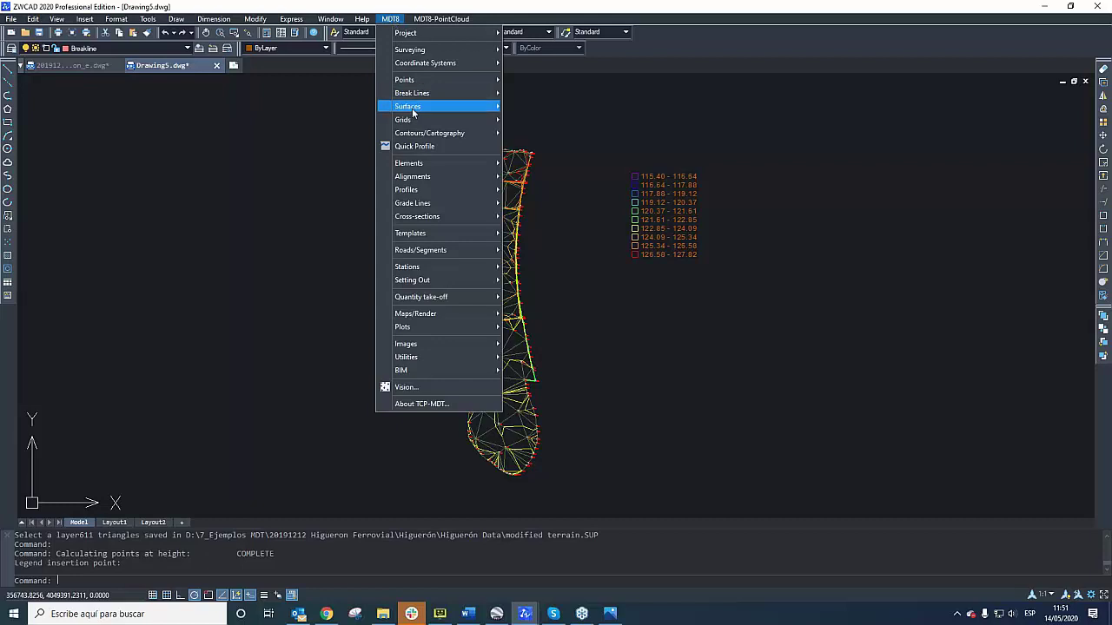
left_click(408, 131)
left_click(488, 196)
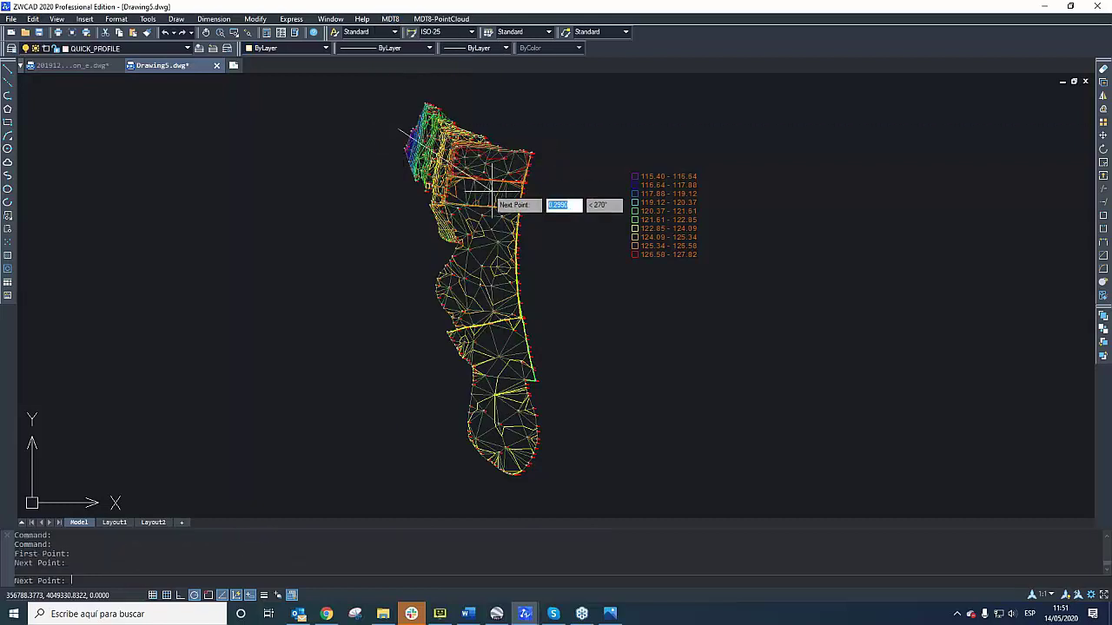
left_click(519, 488)
key("Return")
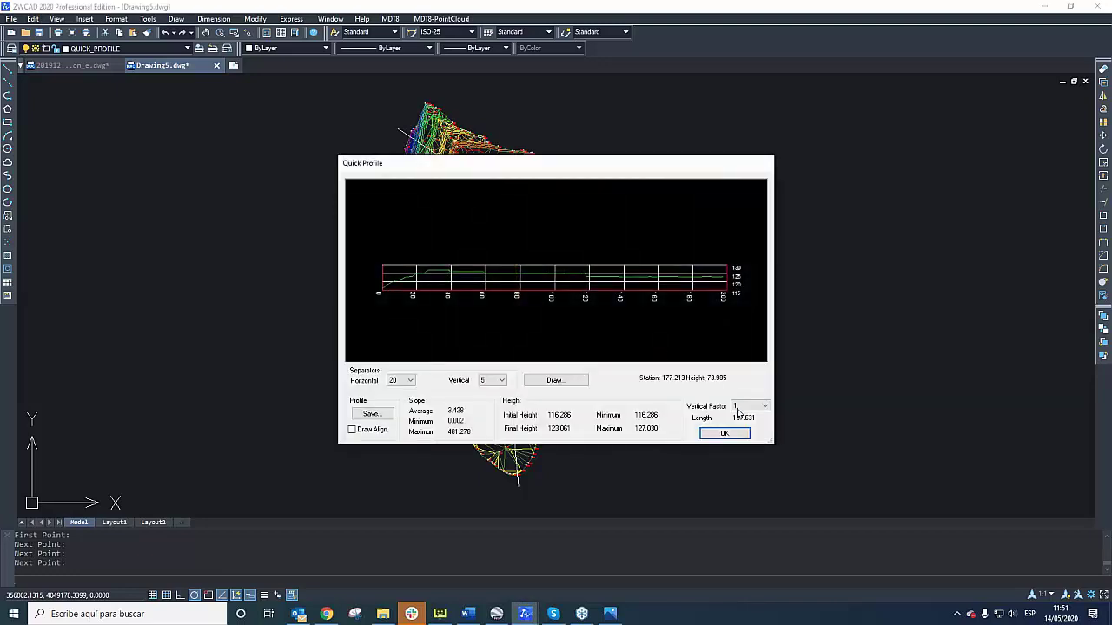
left_click(763, 406)
left_click(751, 484)
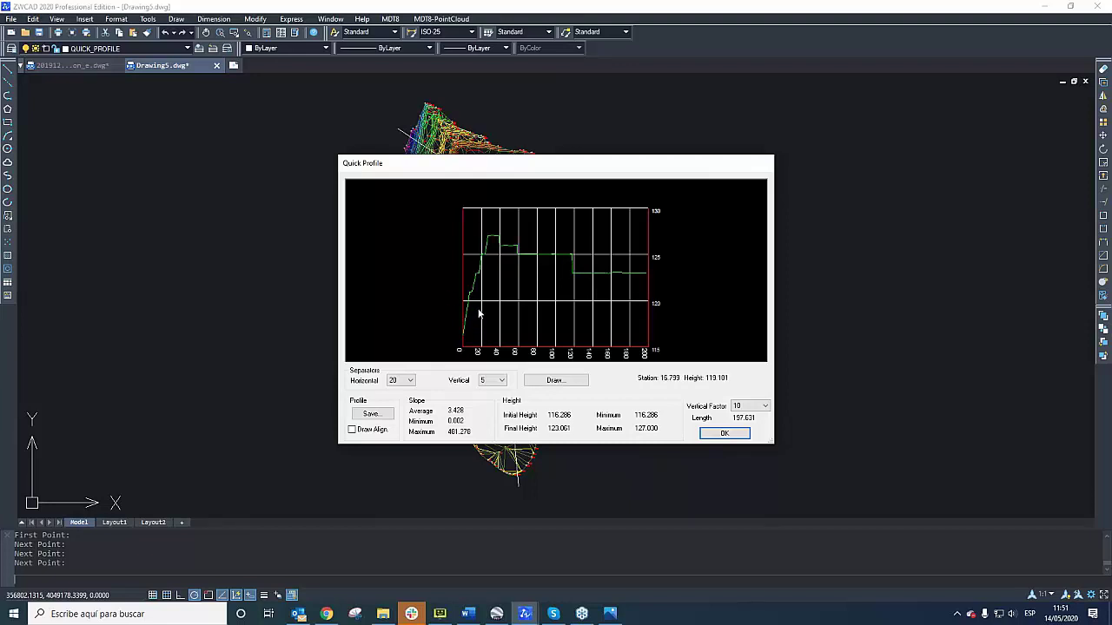
left_click(726, 434)
key("Return")
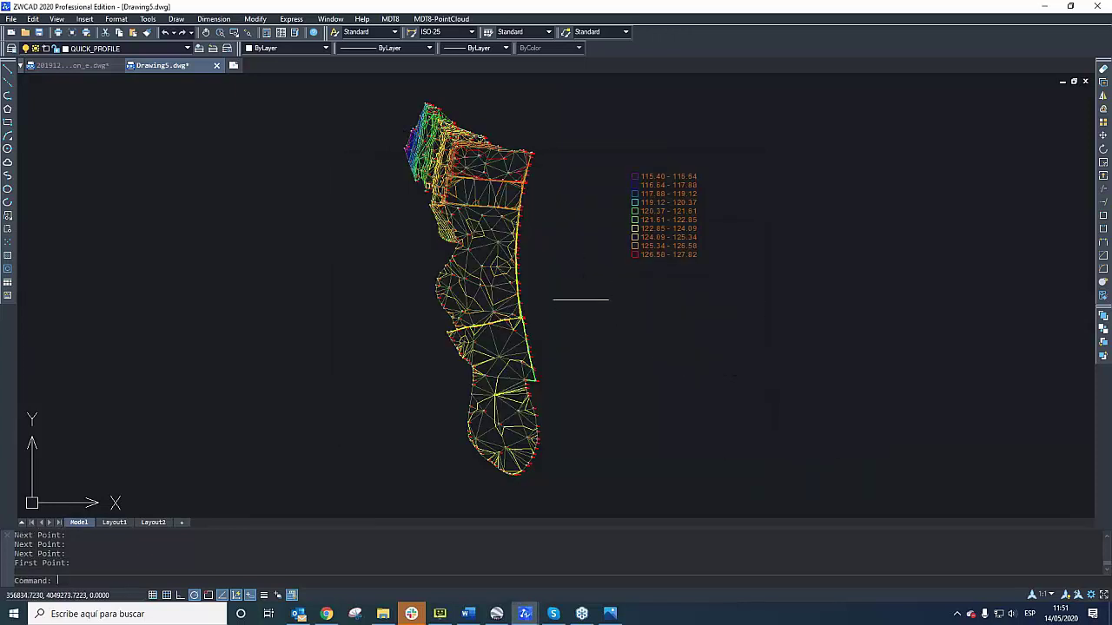
scroll(518, 275, "up", 1)
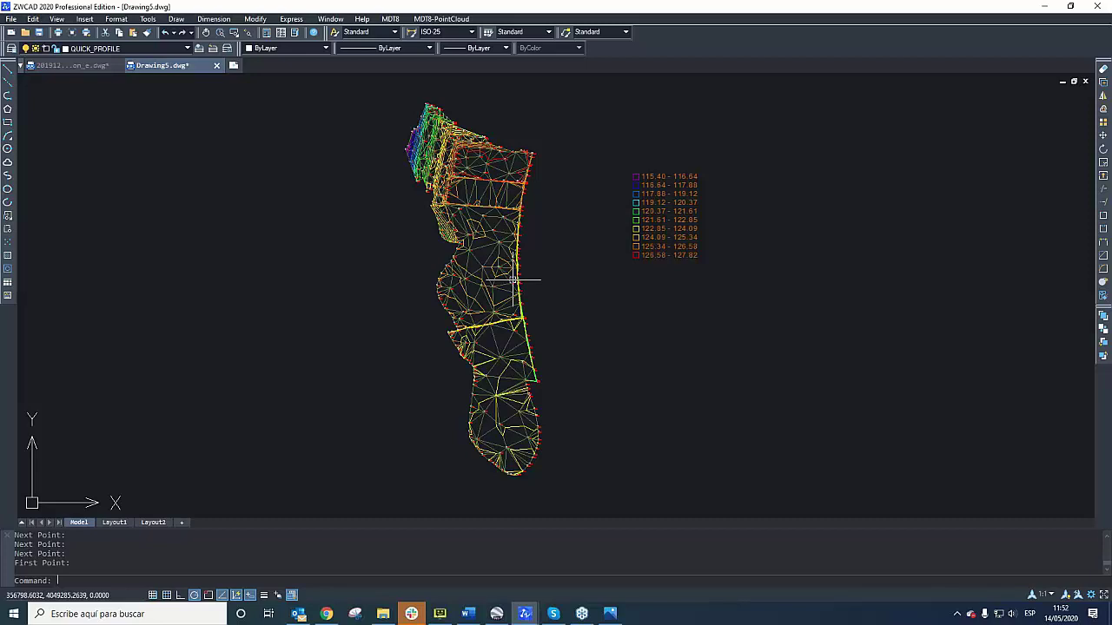
- In 20191205 TN Higueron_e, convert the polyline into an alignment saved as Alignment1.EJE
left_click(70, 65)
scroll(588, 291, "up", 2)
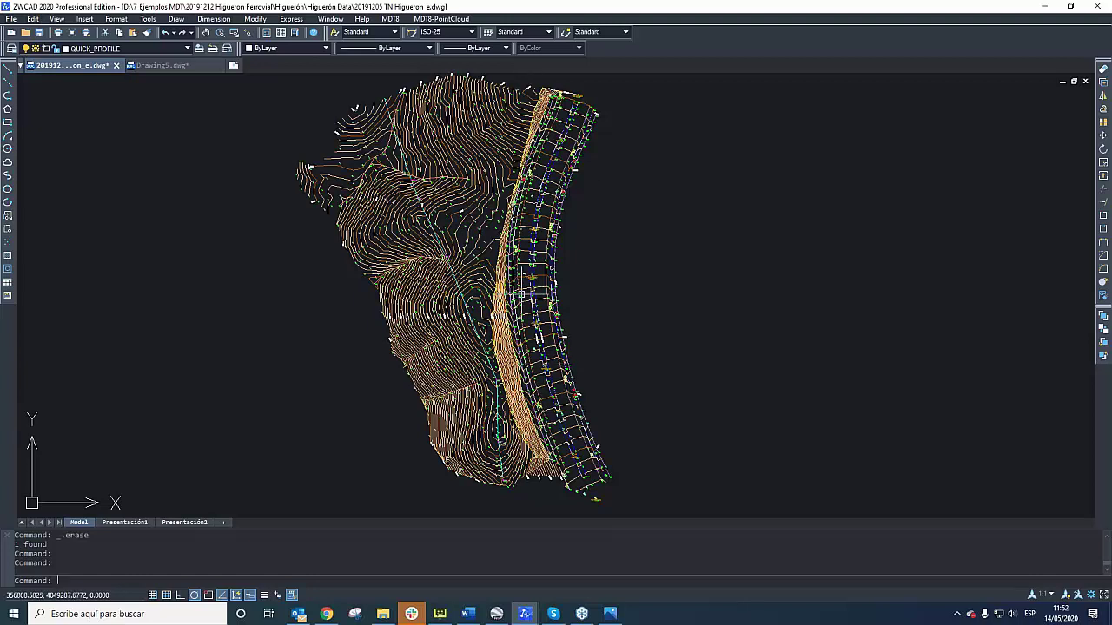
scroll(517, 290, "up", 3)
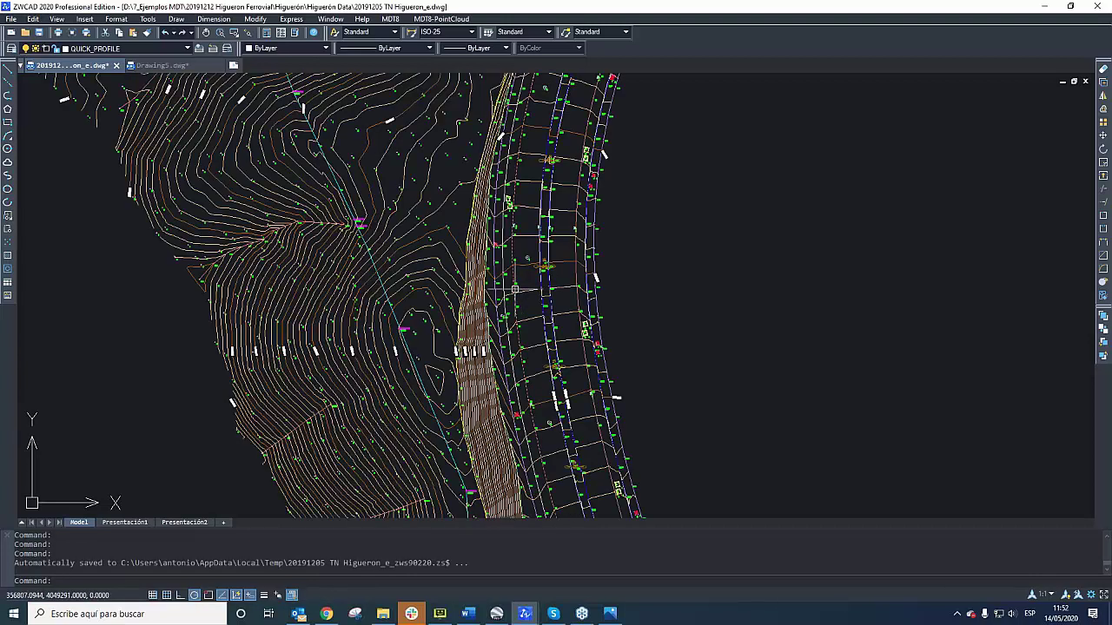
scroll(515, 289, "up", 2)
left_click(391, 19)
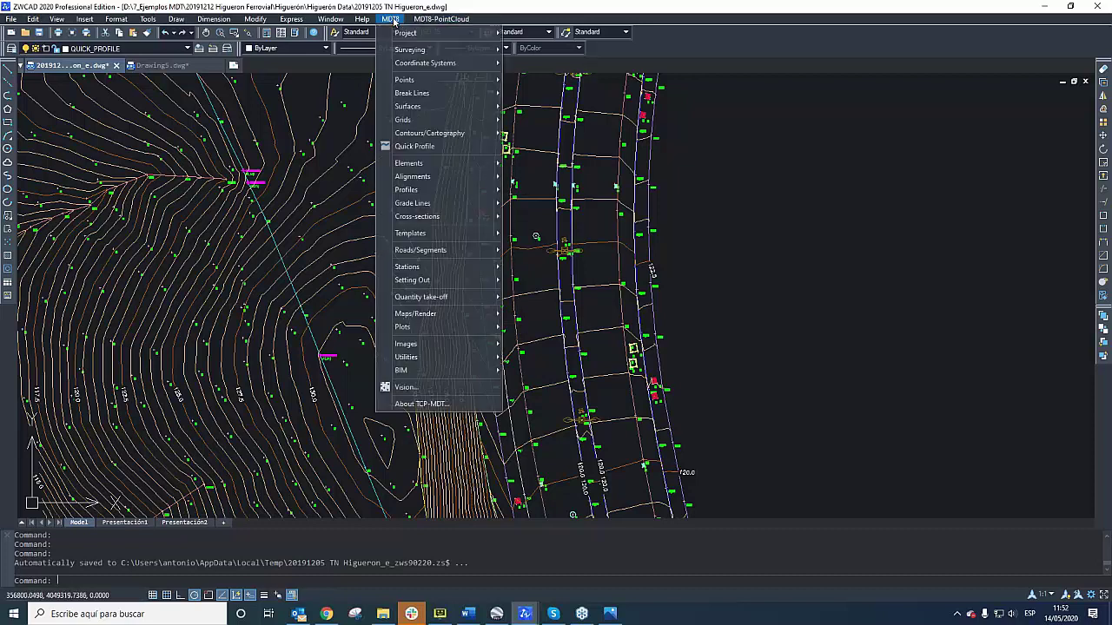
mouse_move(430, 95)
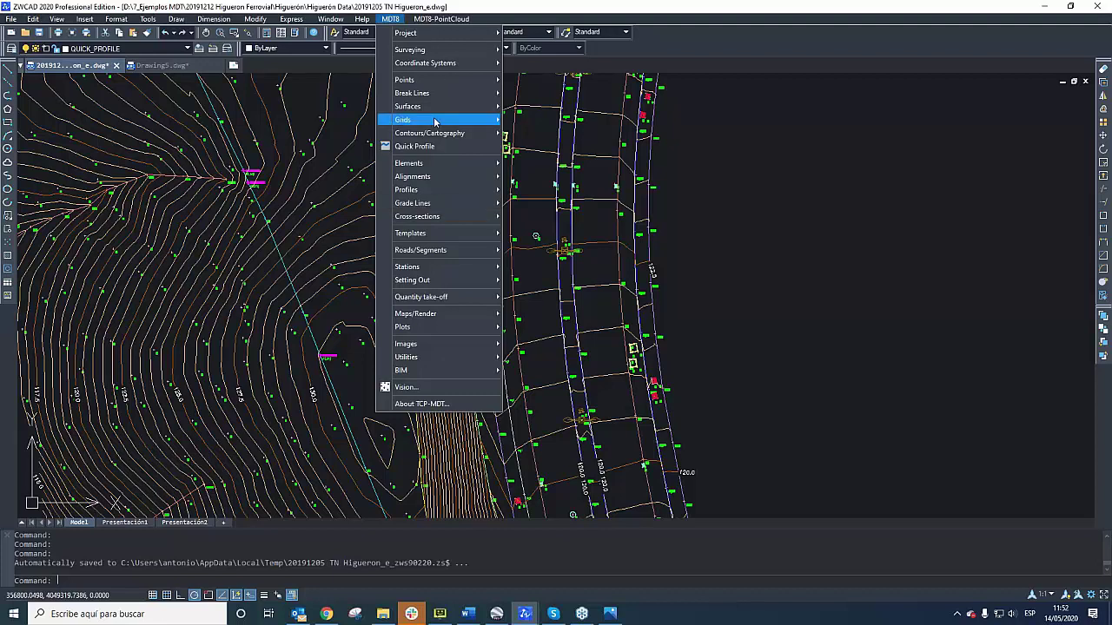
mouse_move(435, 177)
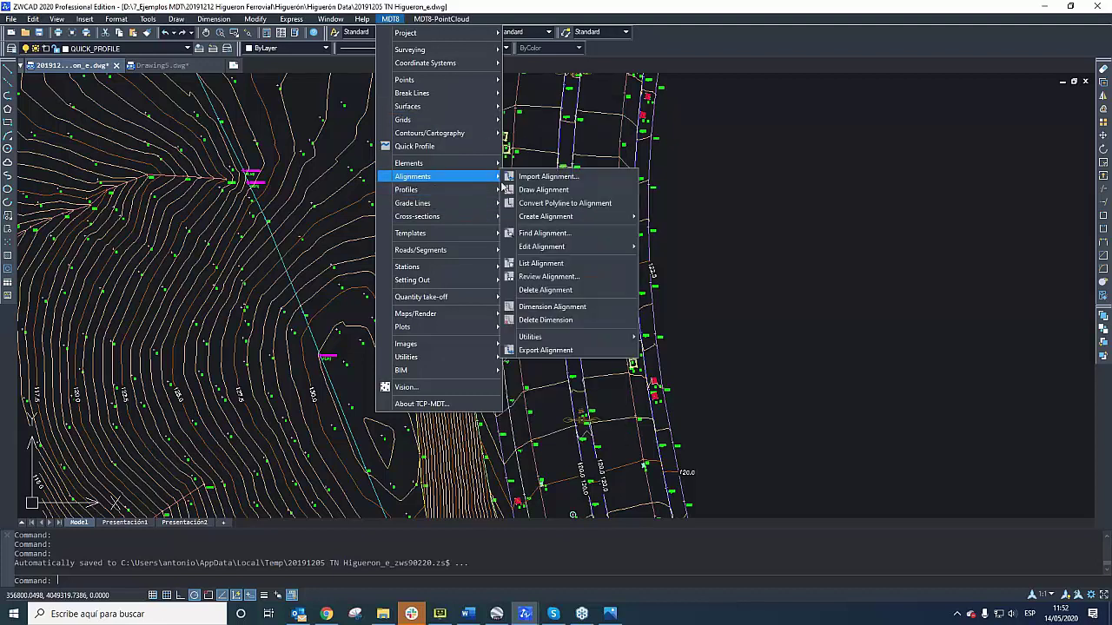
left_click(599, 208)
scroll(569, 165, "down", 3)
scroll(587, 312, "up", 5)
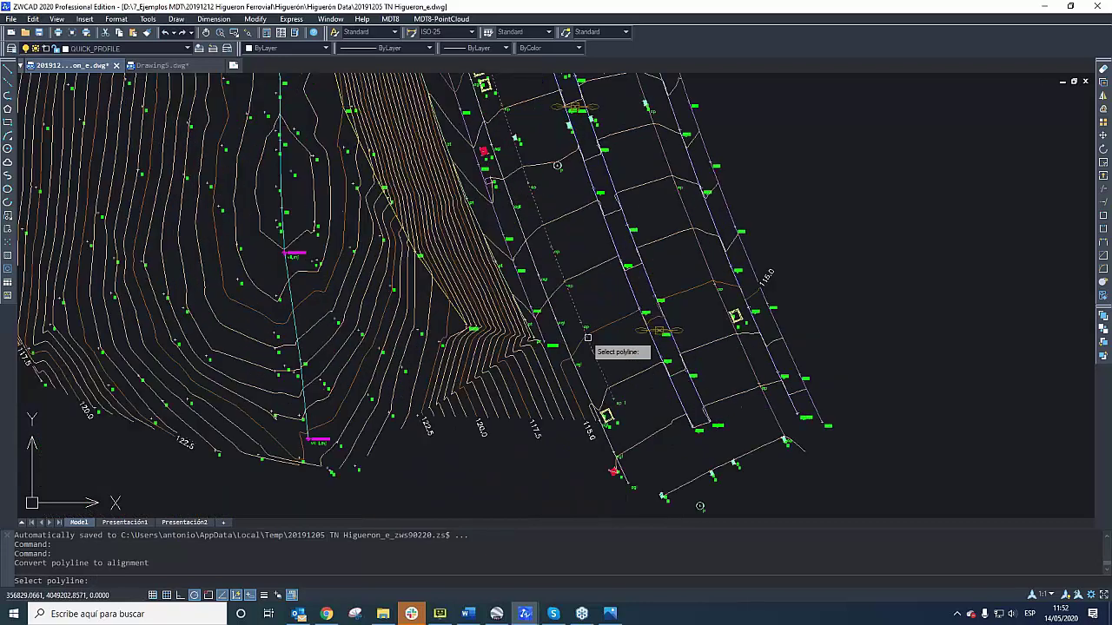
left_click(608, 375)
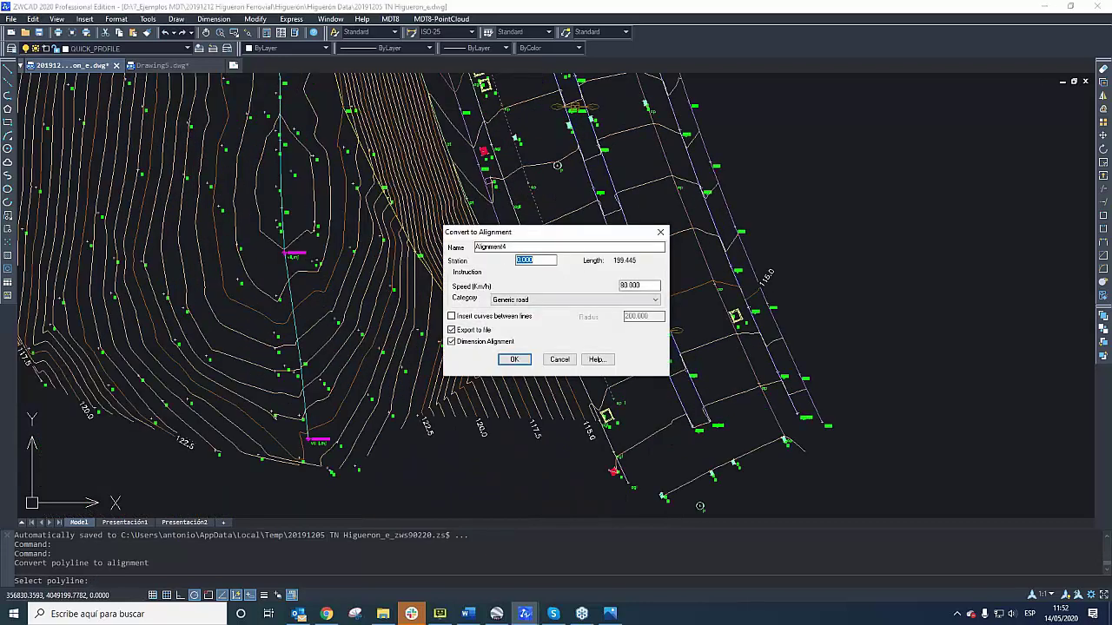
left_click_drag(502, 247, 510, 248)
left_click(514, 360)
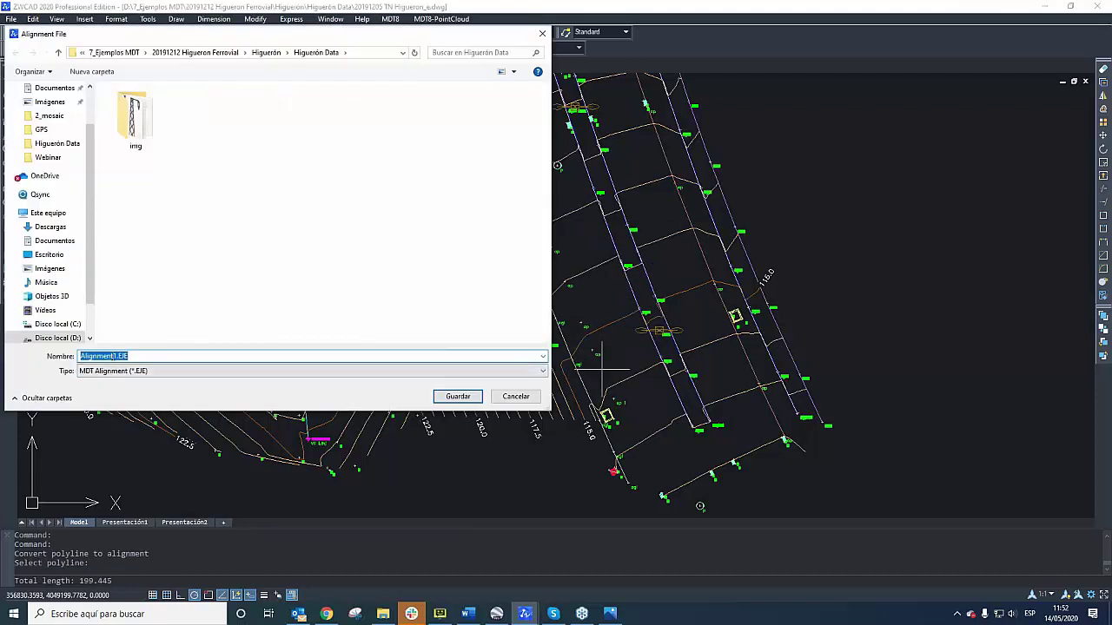
left_click(450, 397)
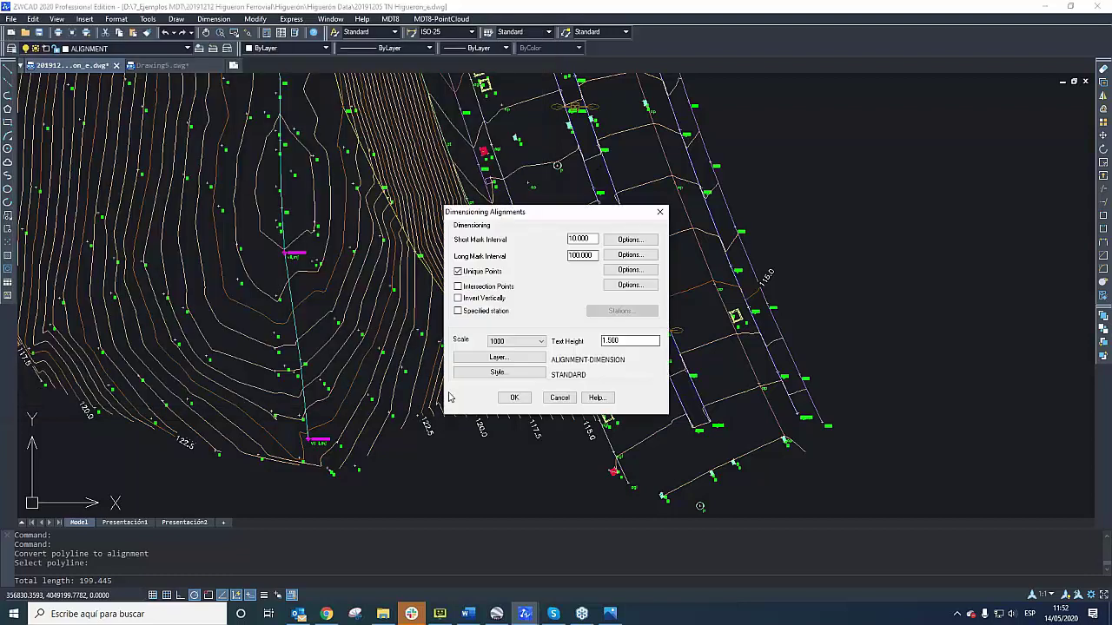
- Label the alignment stations at scale 500 with text height 0.750
left_click(509, 341)
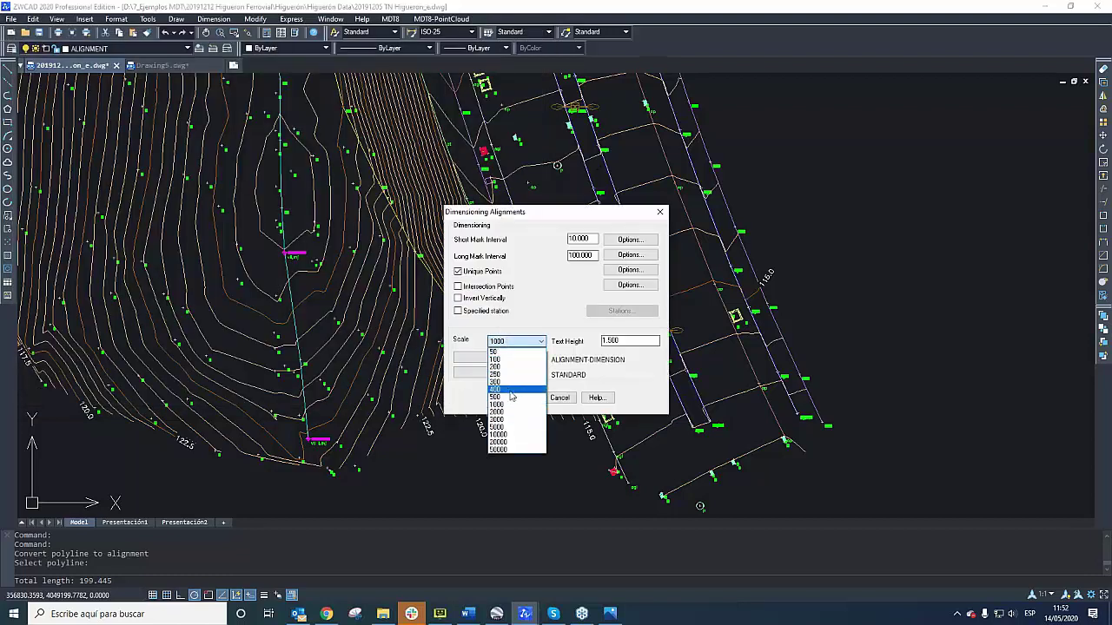
left_click(496, 397)
left_click(467, 272)
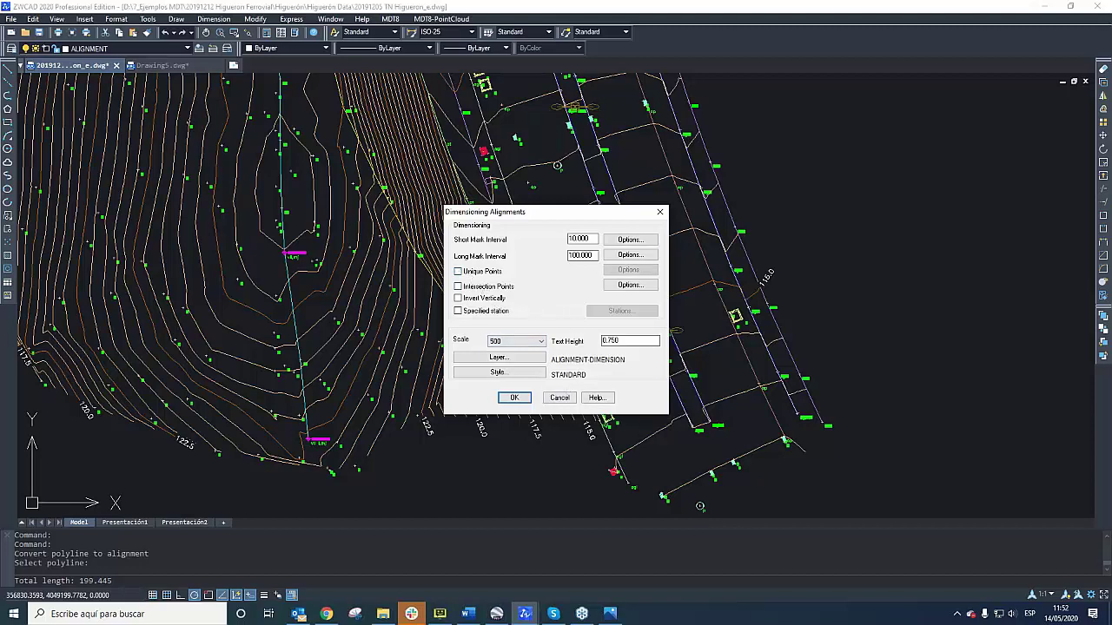
left_click(513, 397)
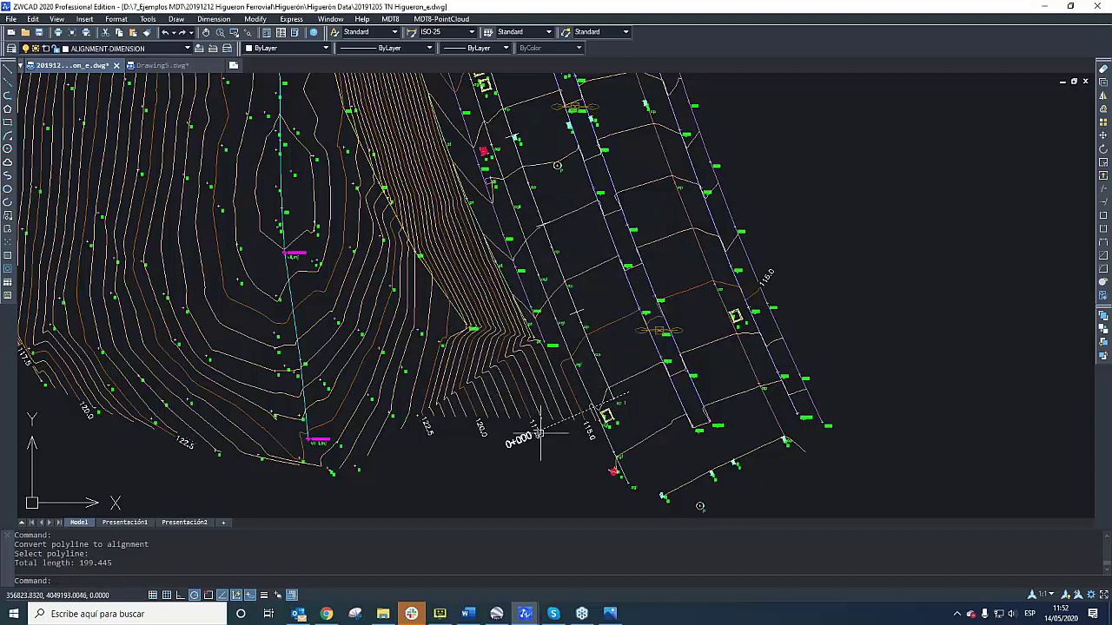
- Select the 199.445-long alignment and zoom along the corridor to review it
scroll(529, 453, "down", 4)
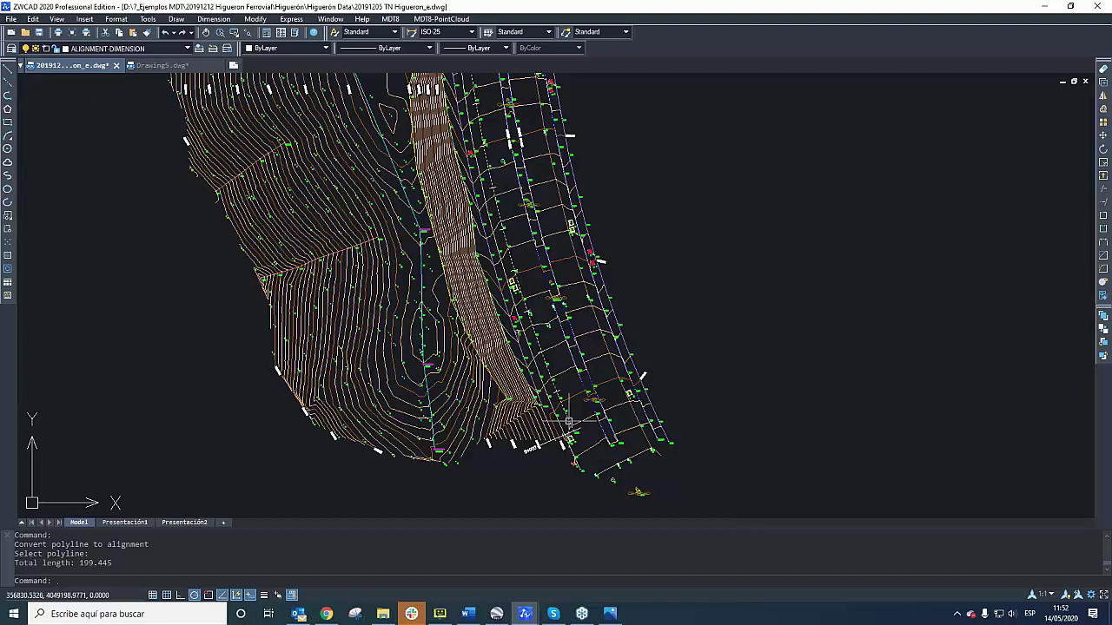
left_click(557, 438)
scroll(554, 452, "up", 3)
scroll(554, 469, "down", 6)
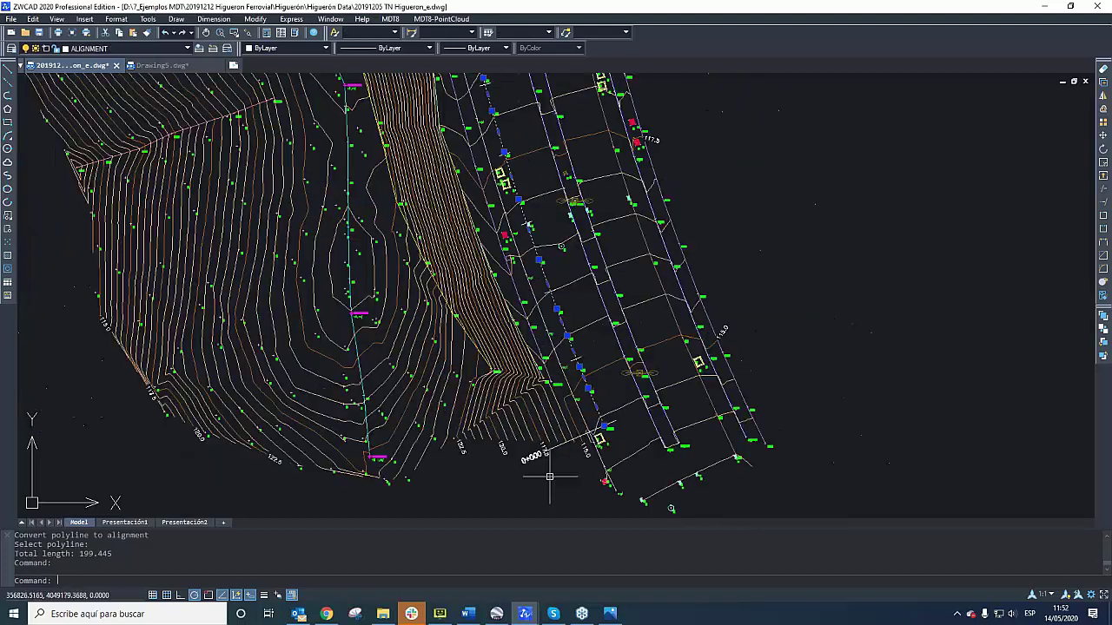
scroll(560, 224, "up", 5)
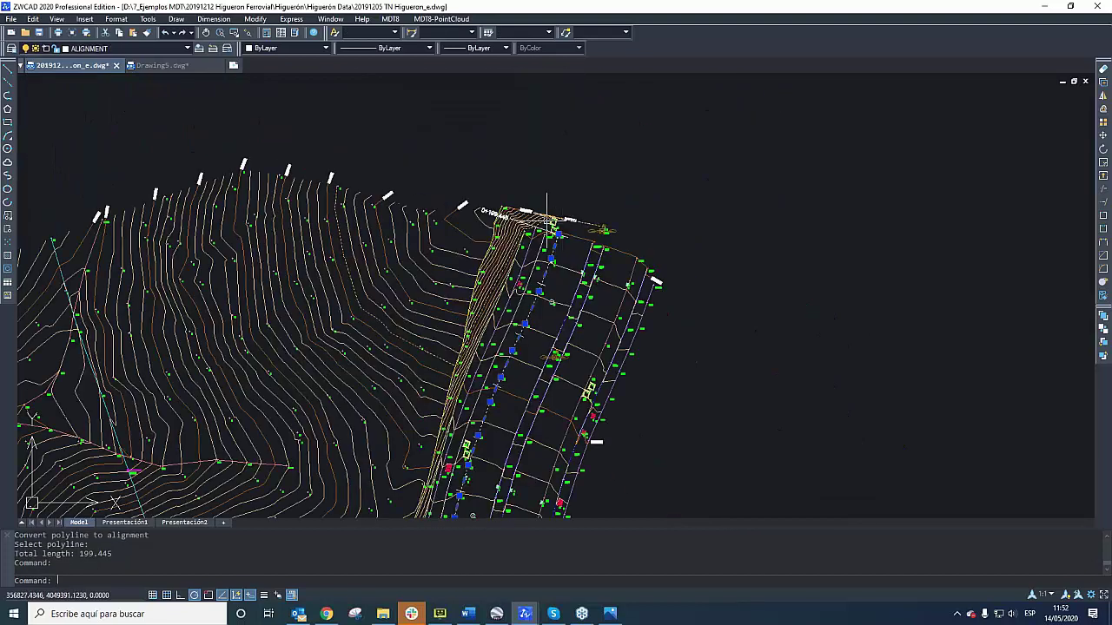
scroll(501, 255, "down", 7)
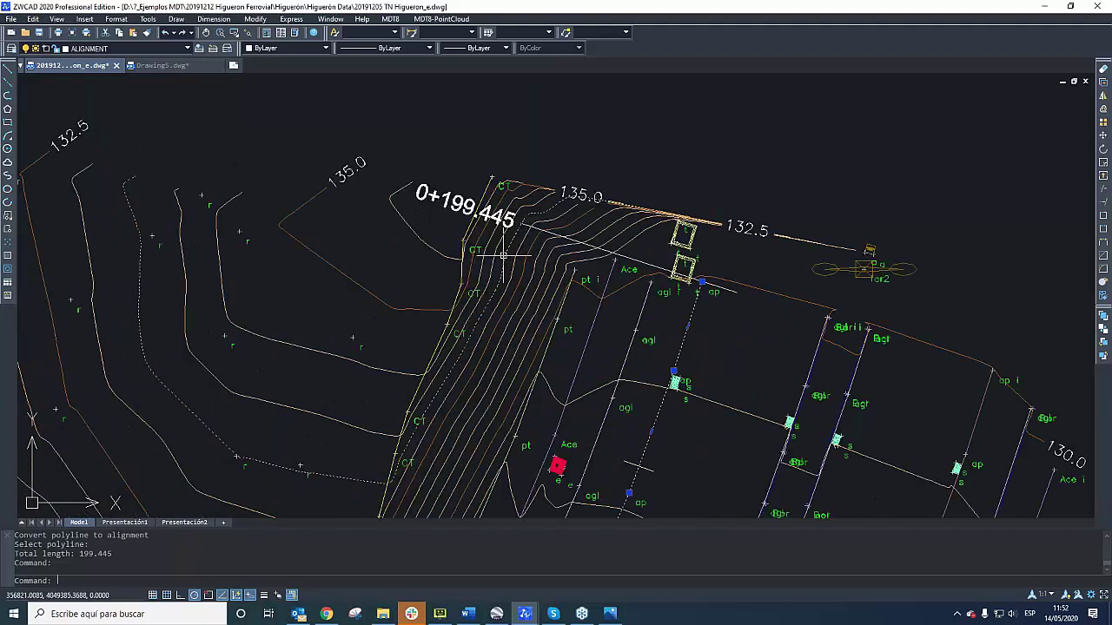
scroll(507, 135, "down", 3)
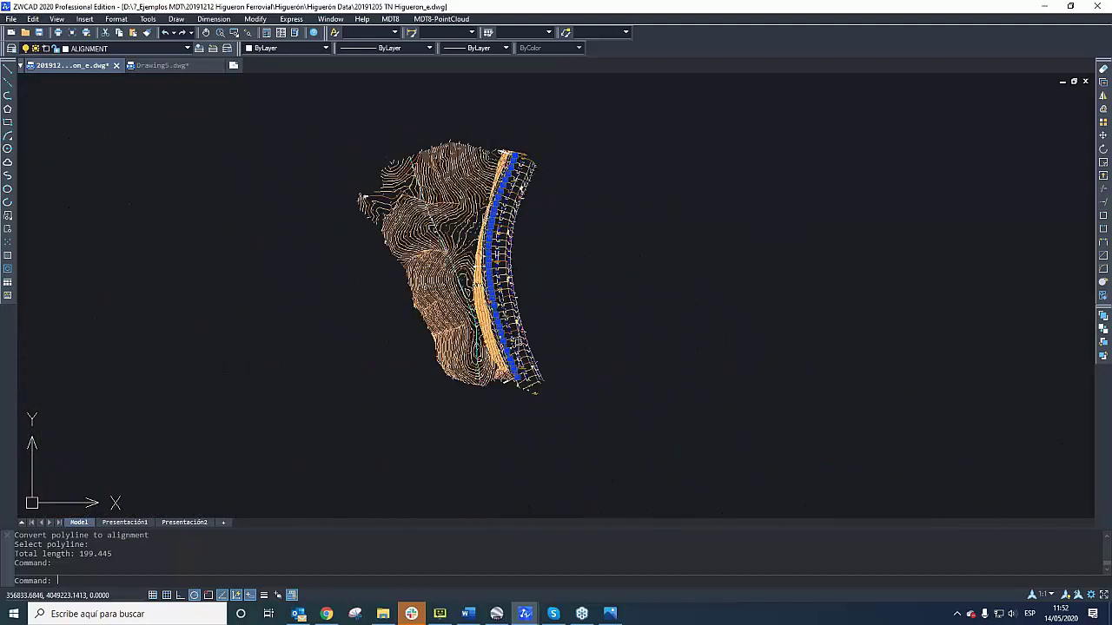
scroll(509, 173, "up", 3)
scroll(513, 261, "down", 3)
scroll(508, 261, "up", 6)
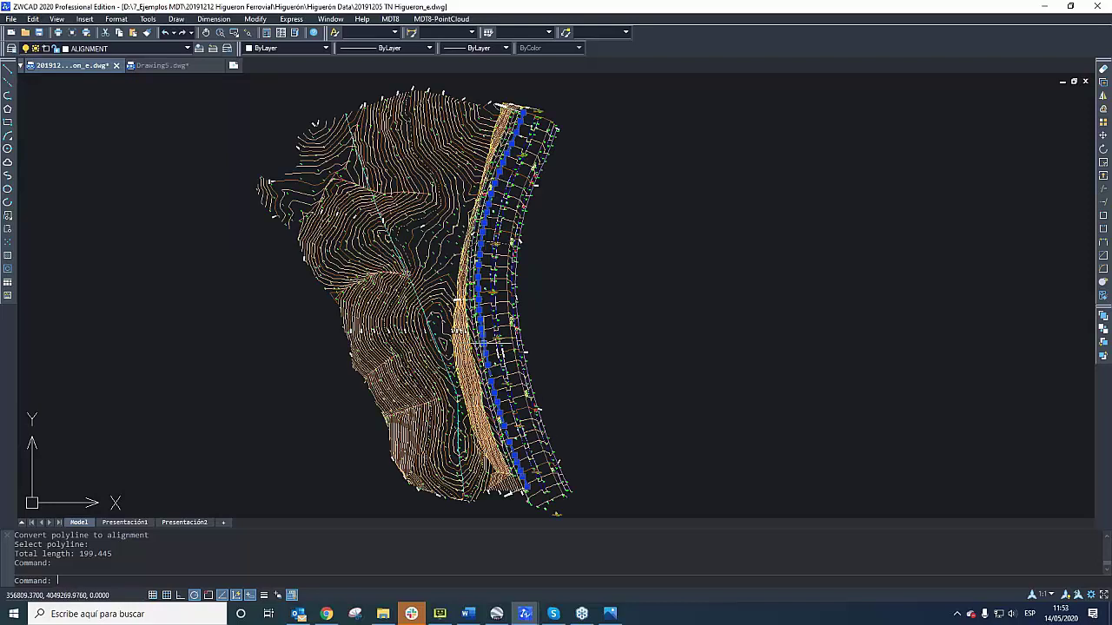
scroll(488, 348, "down", 2)
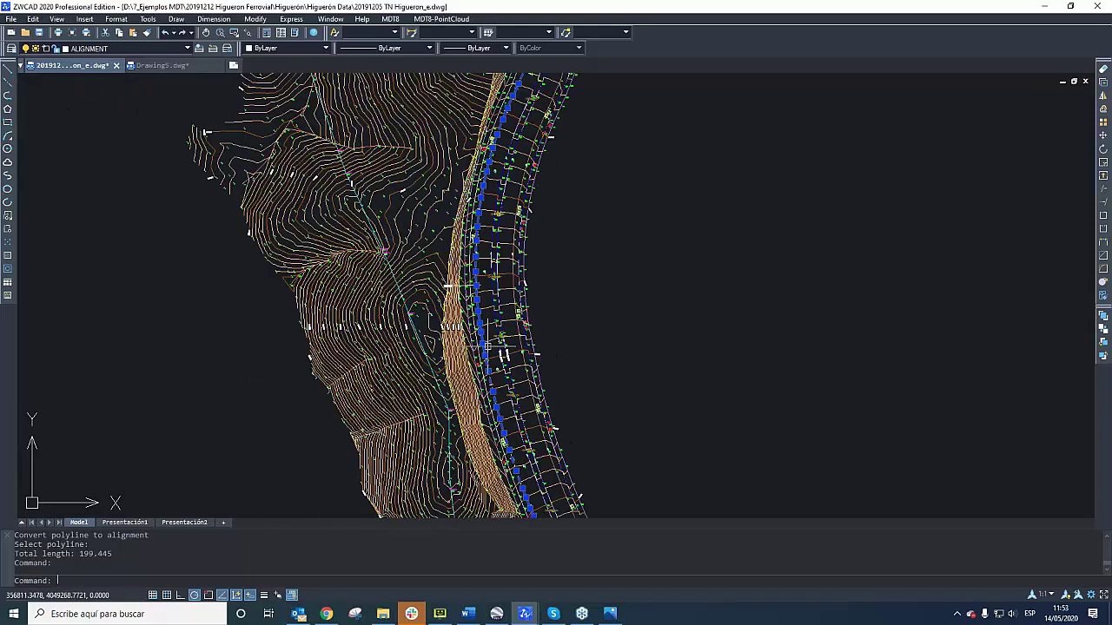
- Start Get from Several Surfaces and add the 20191205 TN Higueron_e.SUP surface
left_click(392, 19)
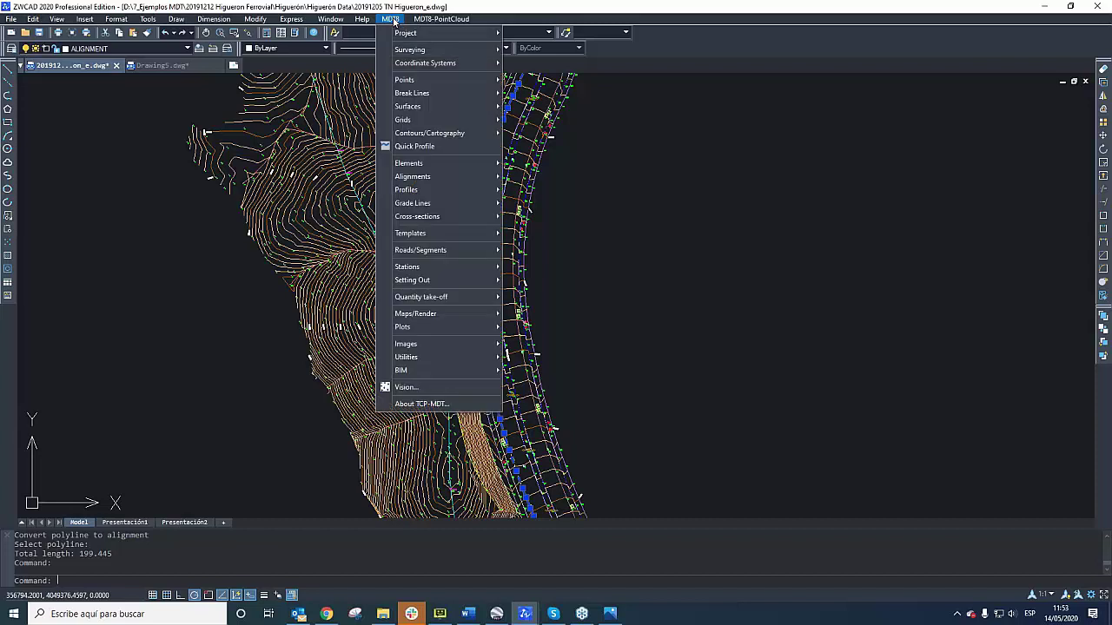
mouse_move(458, 328)
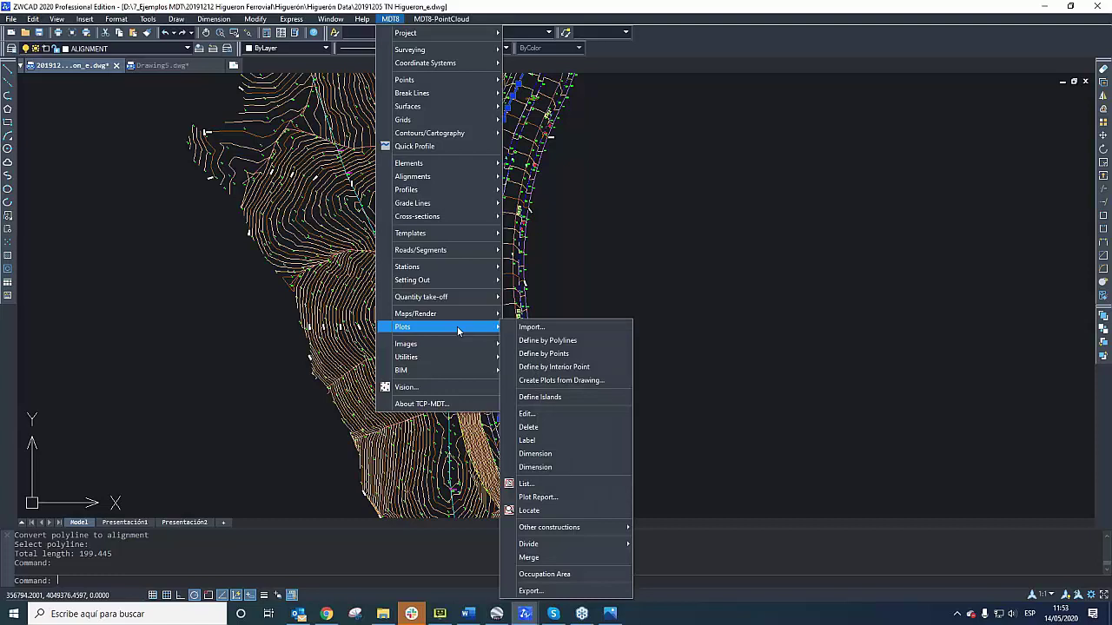
mouse_move(444, 137)
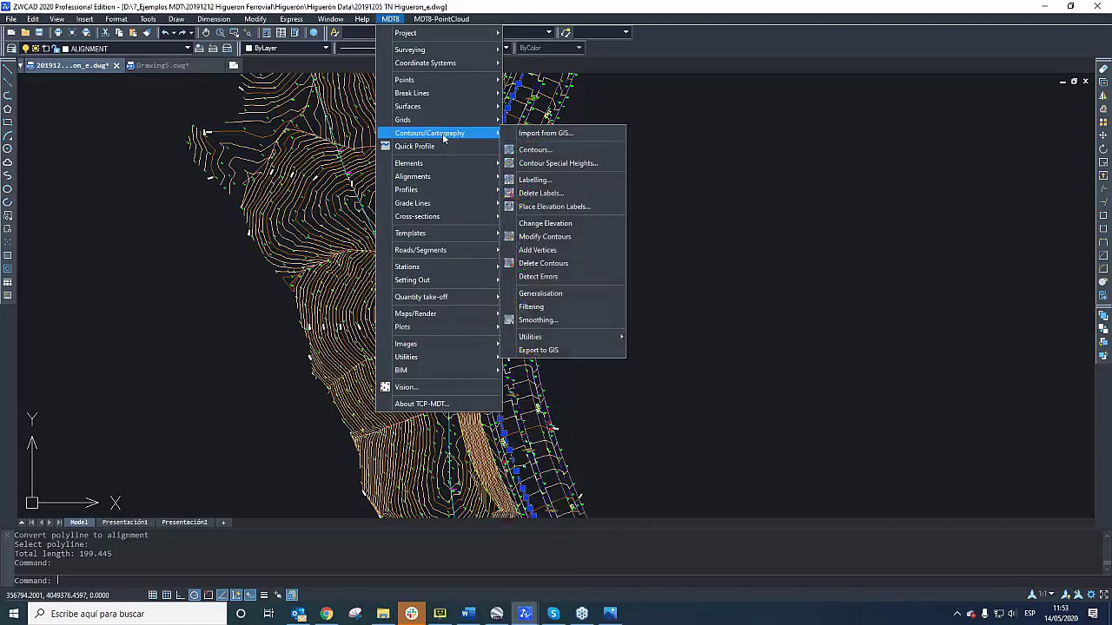
mouse_move(457, 215)
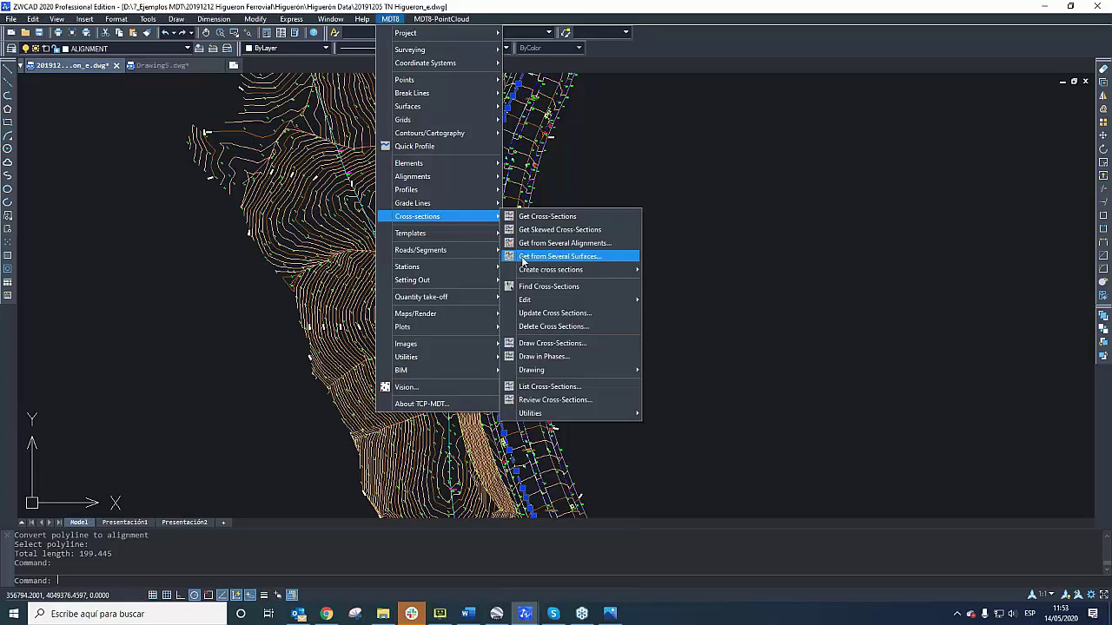
left_click(574, 257)
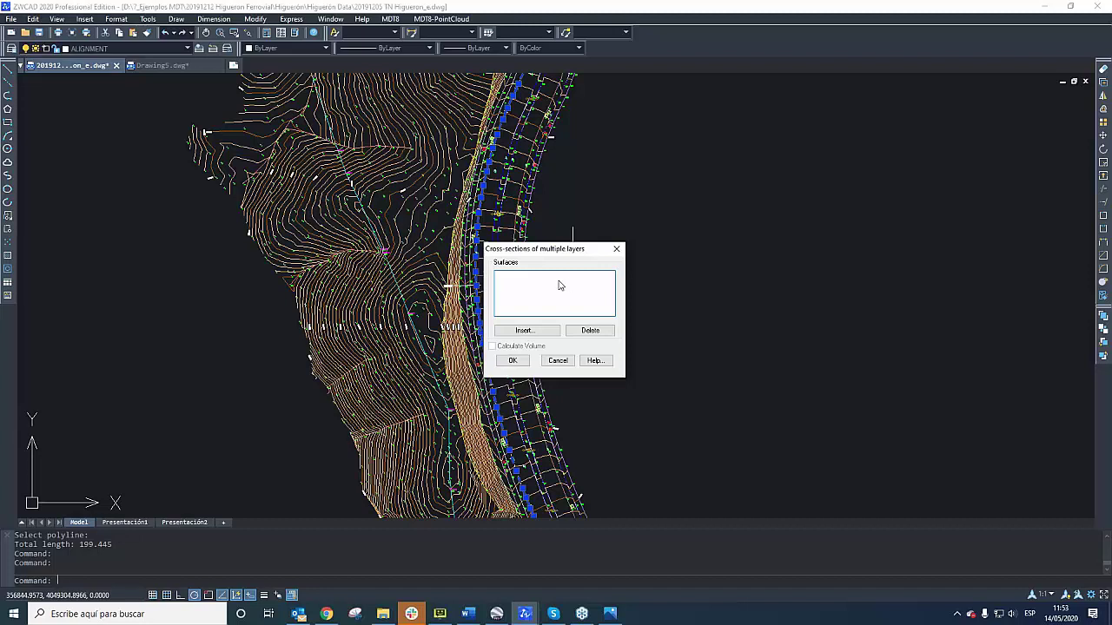
left_click(524, 330)
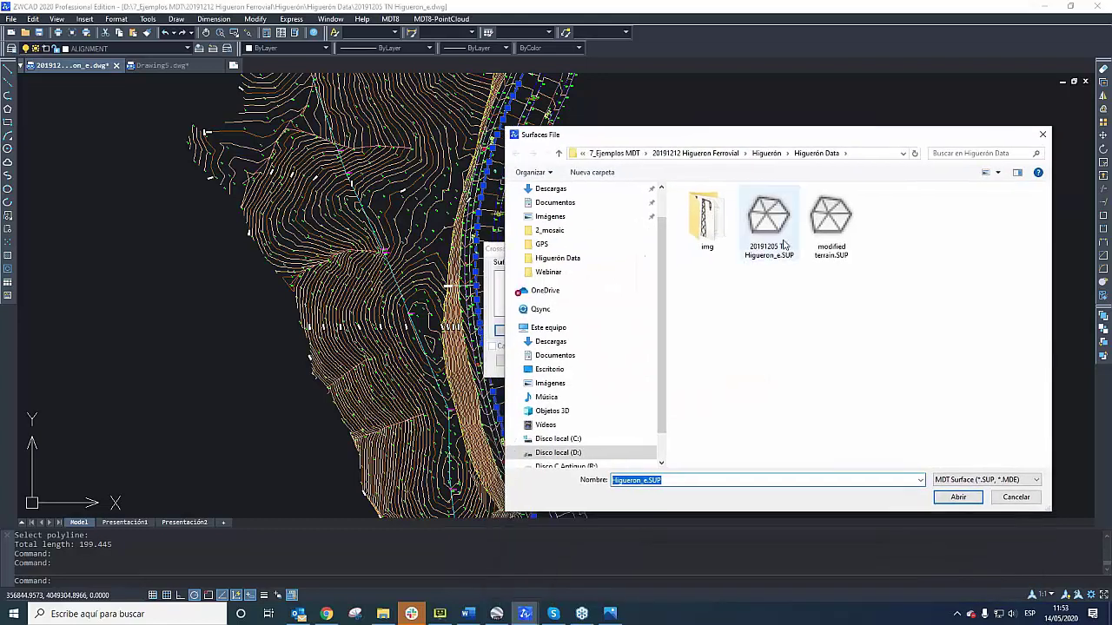
left_click(776, 261)
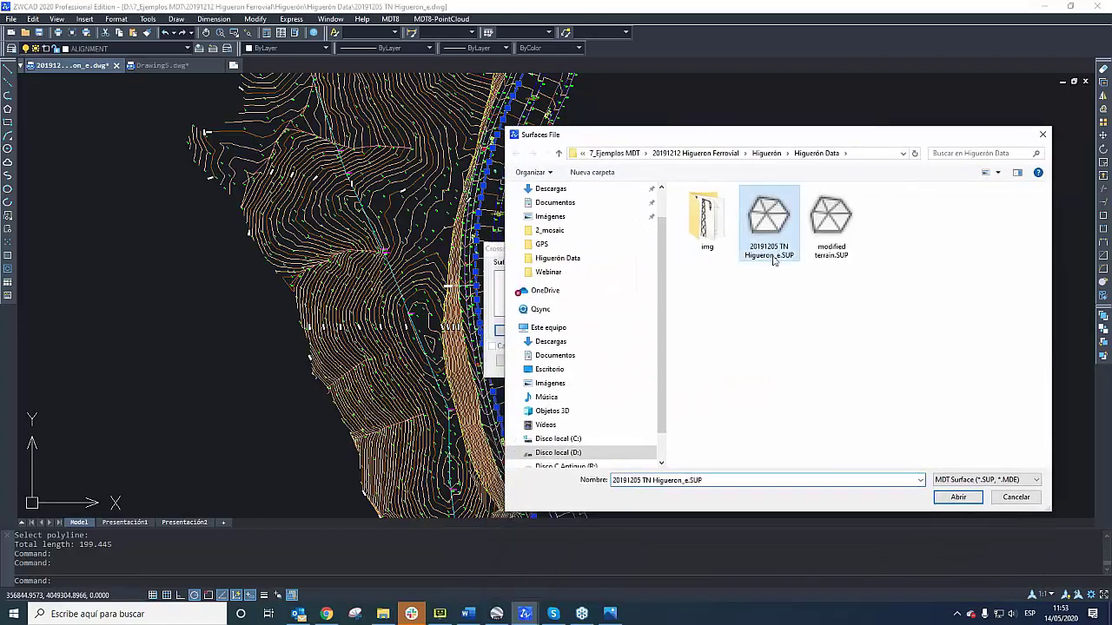
left_click(958, 497)
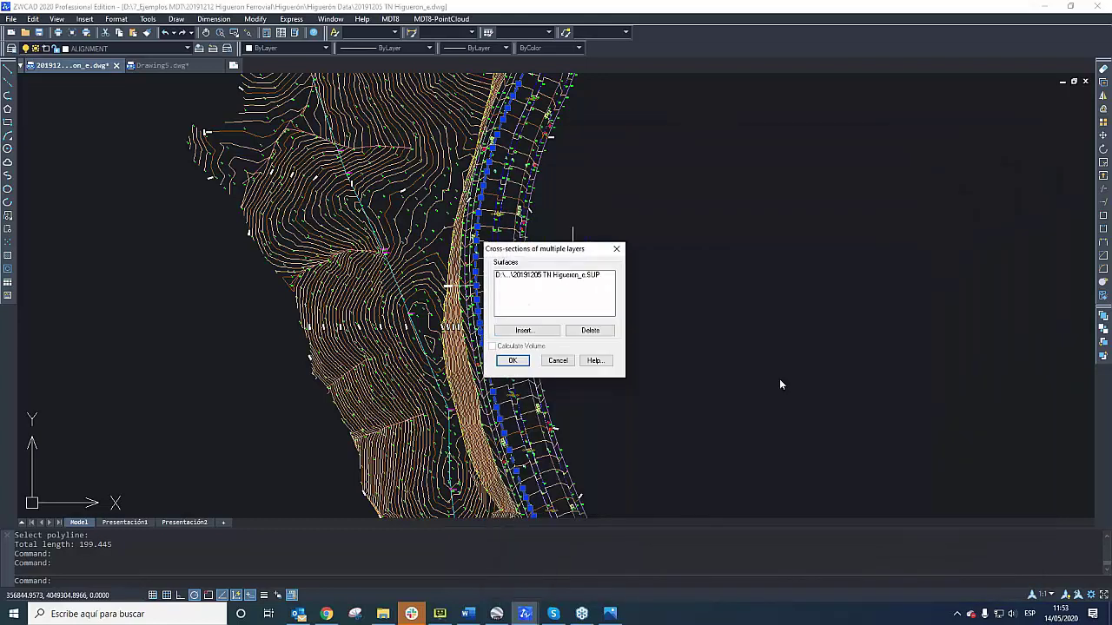
- Add modified terrain.SUP as the second surface and confirm both surfaces
left_click(524, 331)
left_click(832, 250)
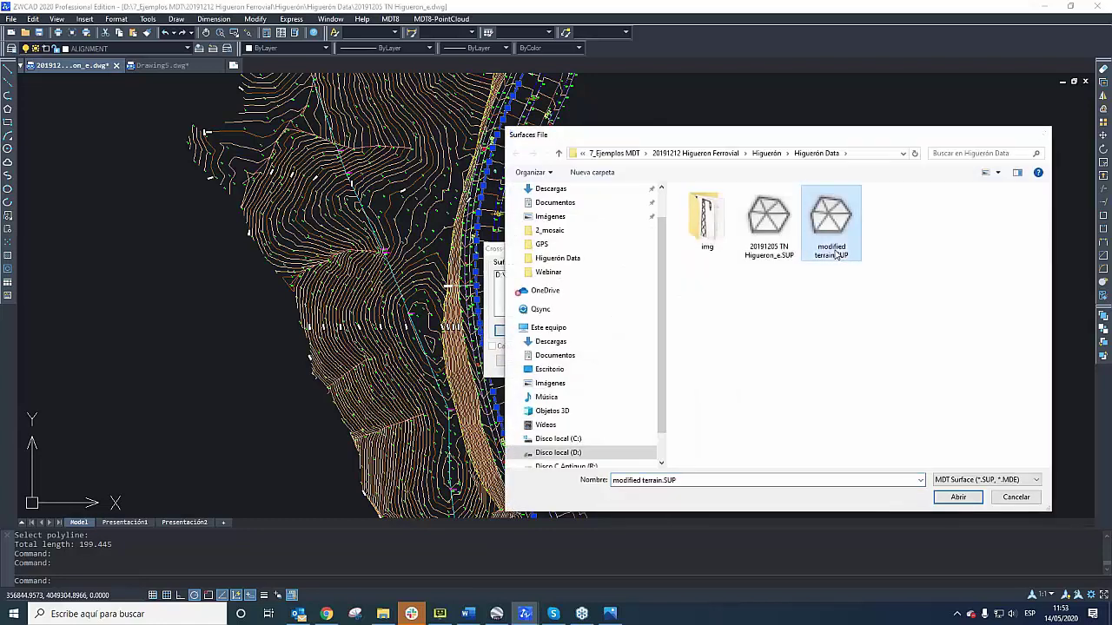
double_click(836, 254)
left_click(510, 359)
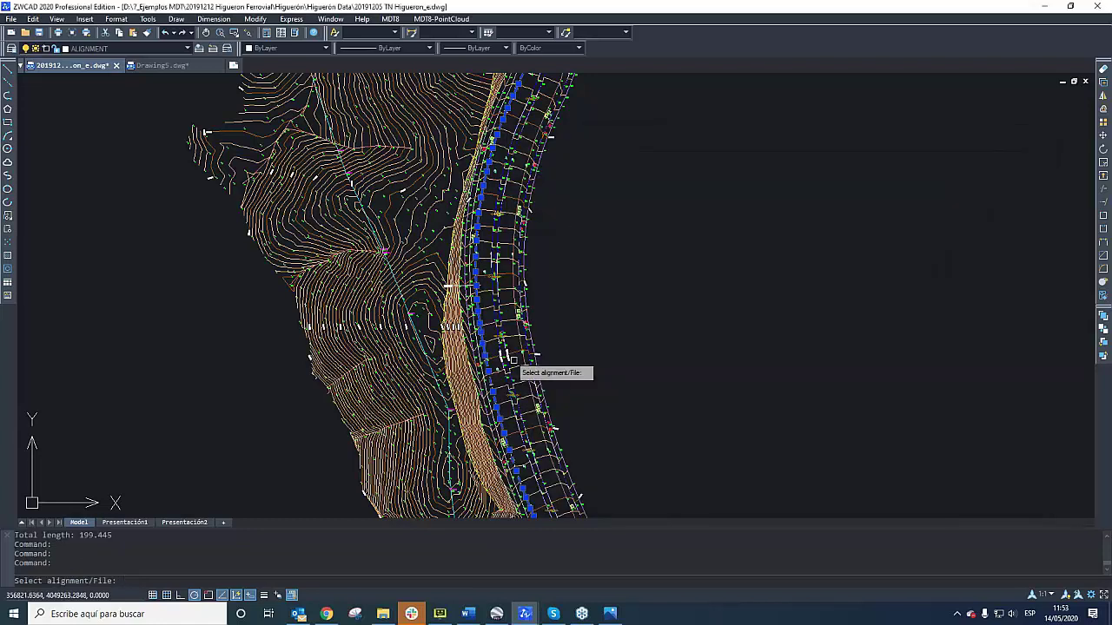
scroll(508, 358, "up", 5)
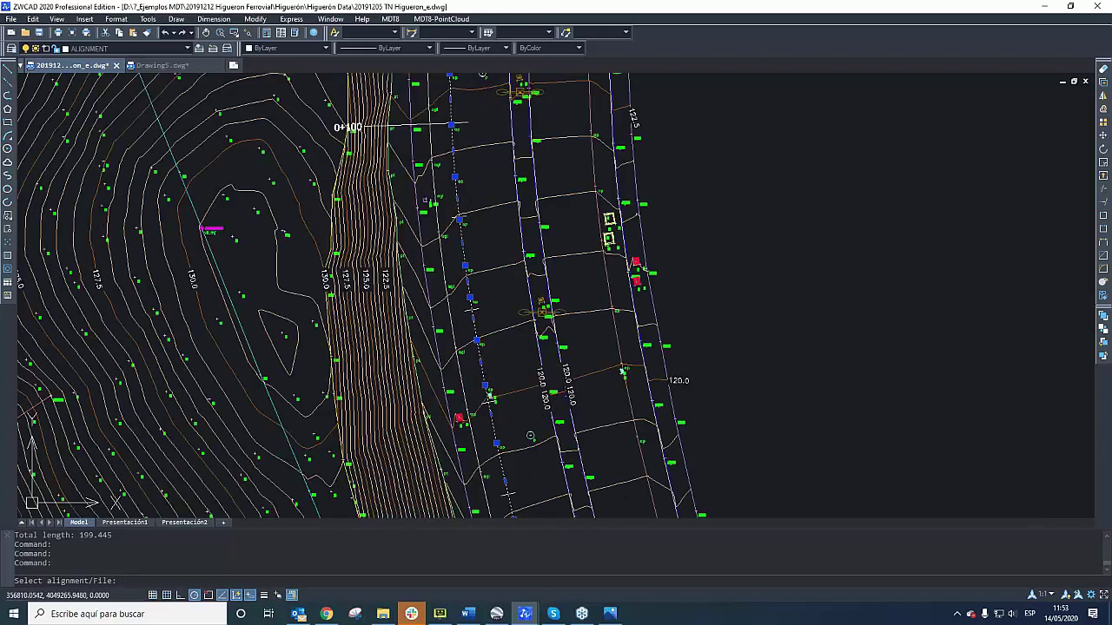
- Pick the alignment and generate cross-sections every 5.000 m from station 0.000 to 199.445
left_click(530, 436)
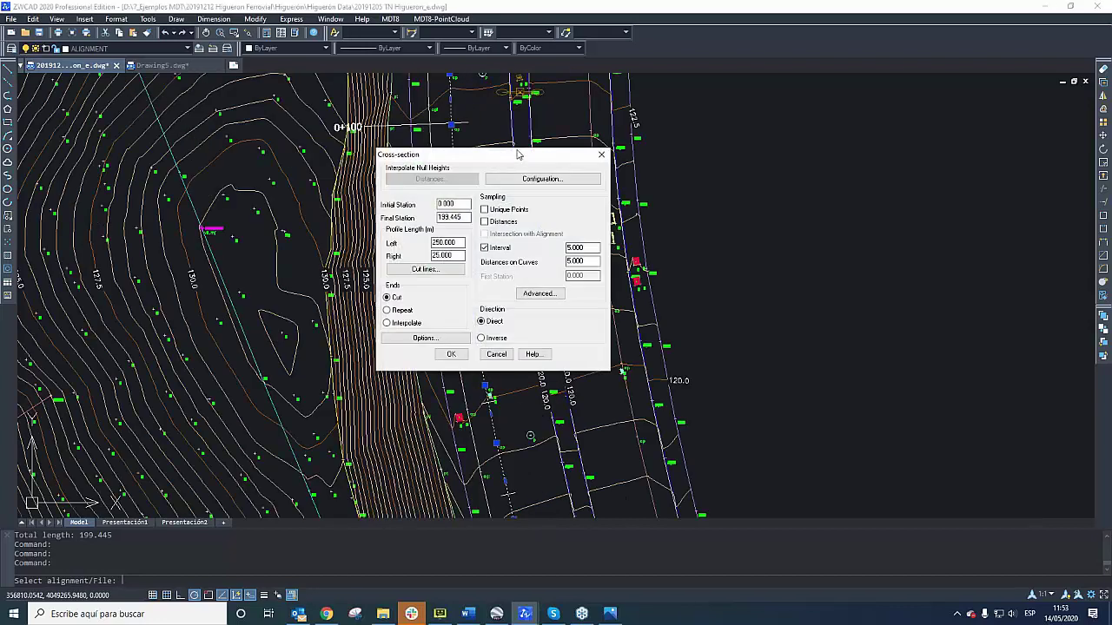
left_click_drag(518, 152, 760, 110)
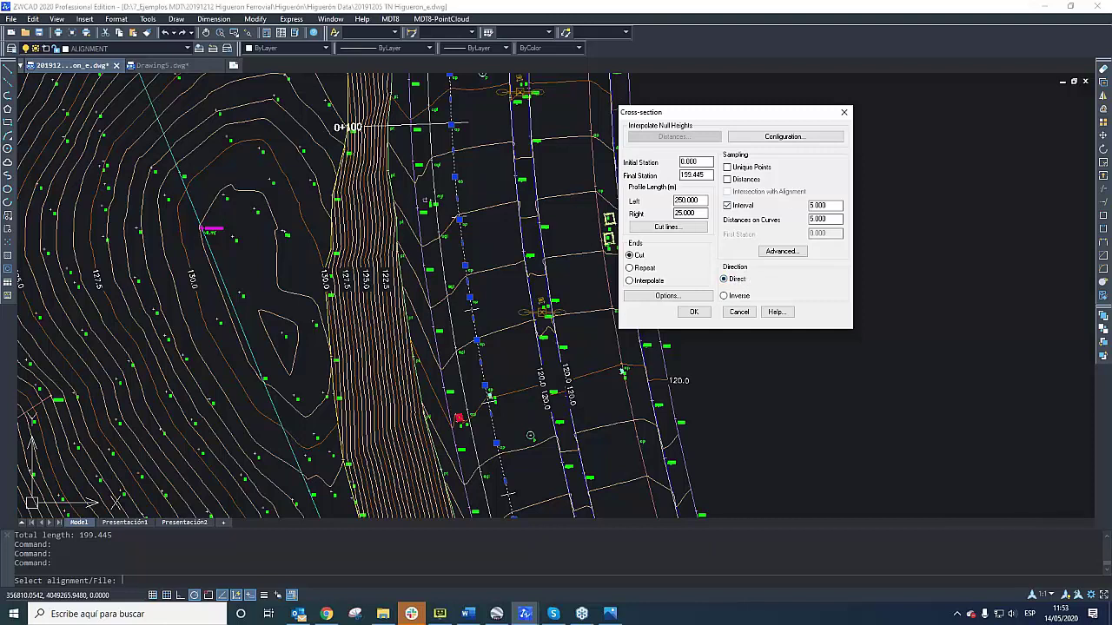
left_click_drag(703, 200, 659, 199)
left_click(738, 207)
left_click(740, 209)
key("Tab")
key("Tab")
left_click(695, 313)
- Start the cross-section difference volume command with the TN Higueron and Alignment1modified terrain .TRA profiles
scroll(700, 303, "down", 1)
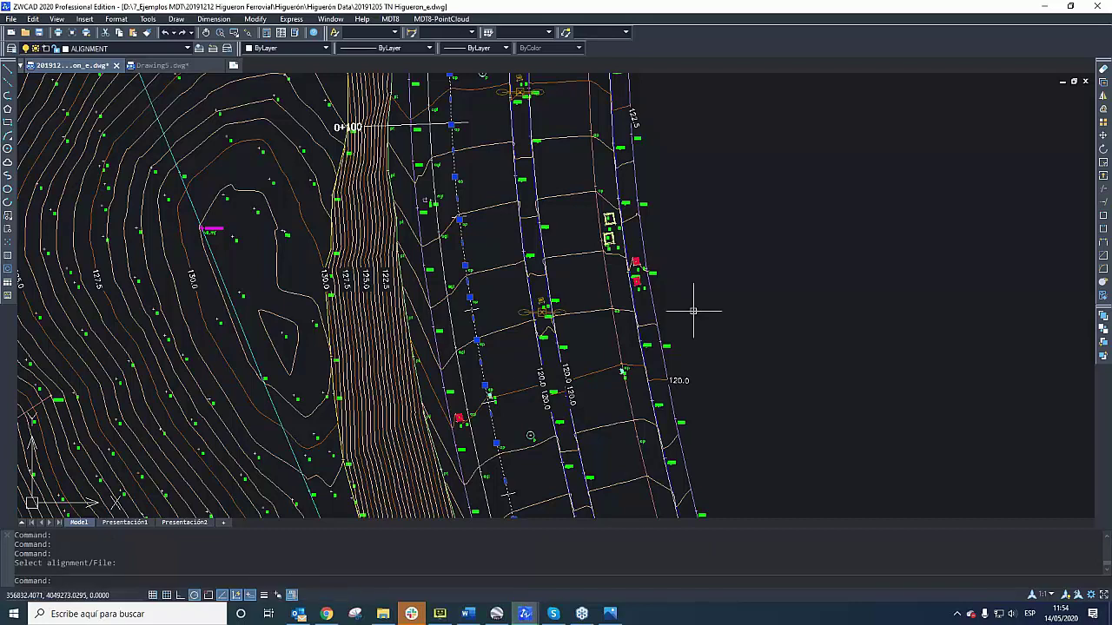
scroll(277, 363, "down", 5)
scroll(287, 363, "down", 1)
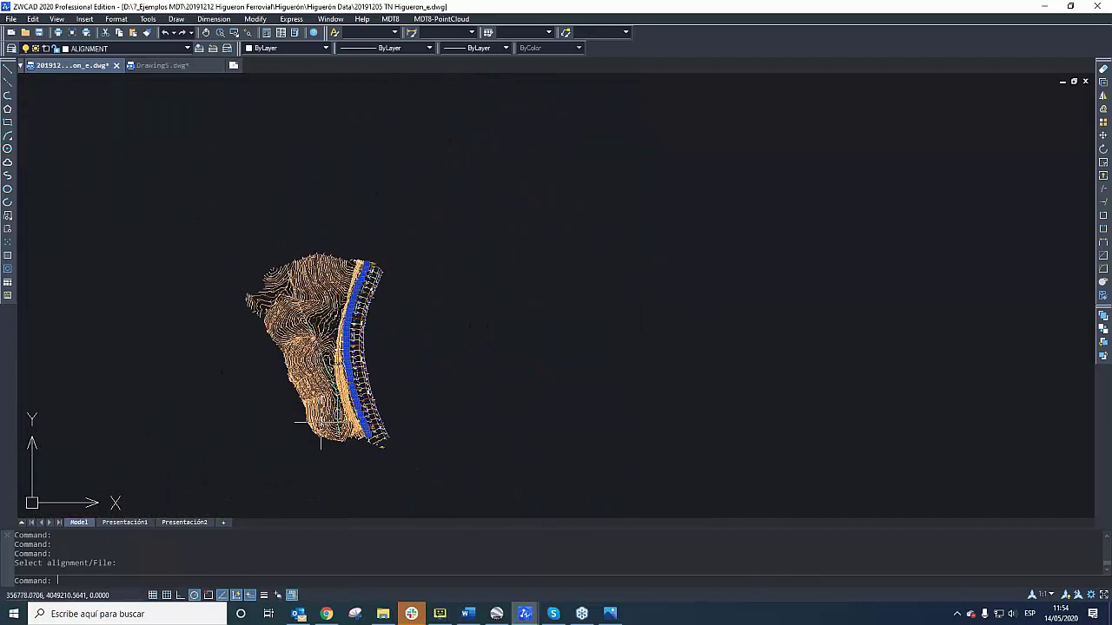
scroll(311, 400, "up", 1)
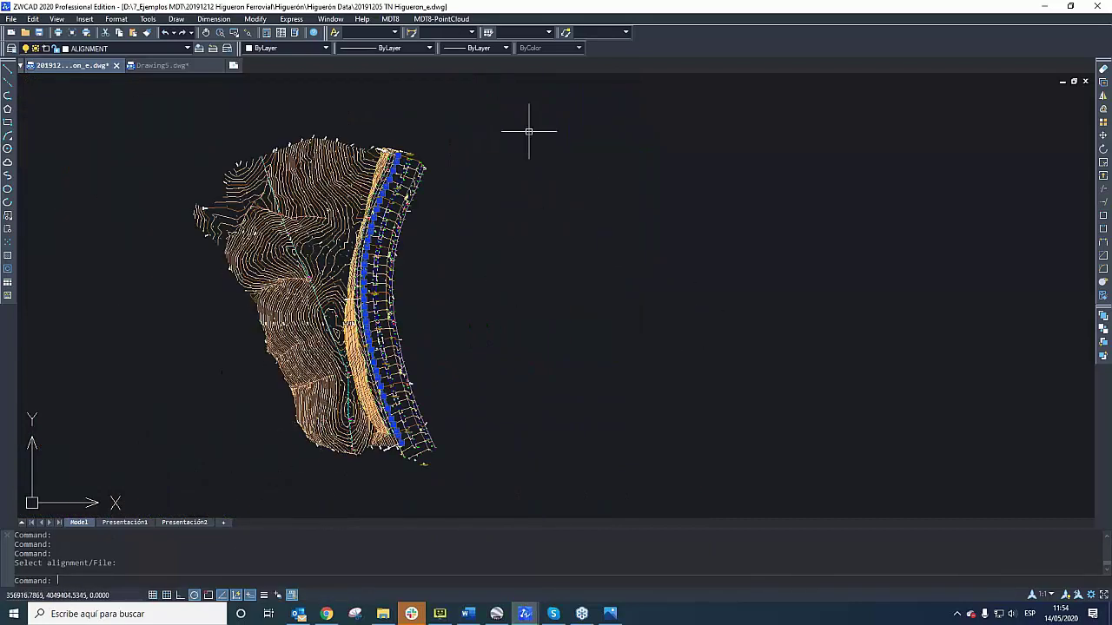
left_click_drag(551, 222, 525, 198)
key("Escape")
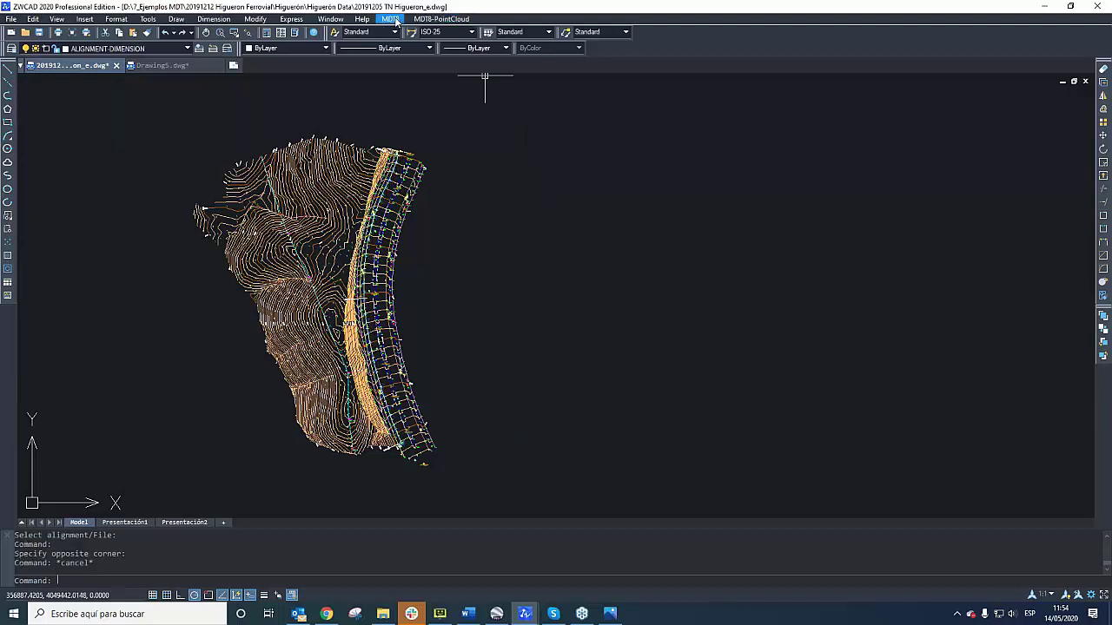
left_click(391, 19)
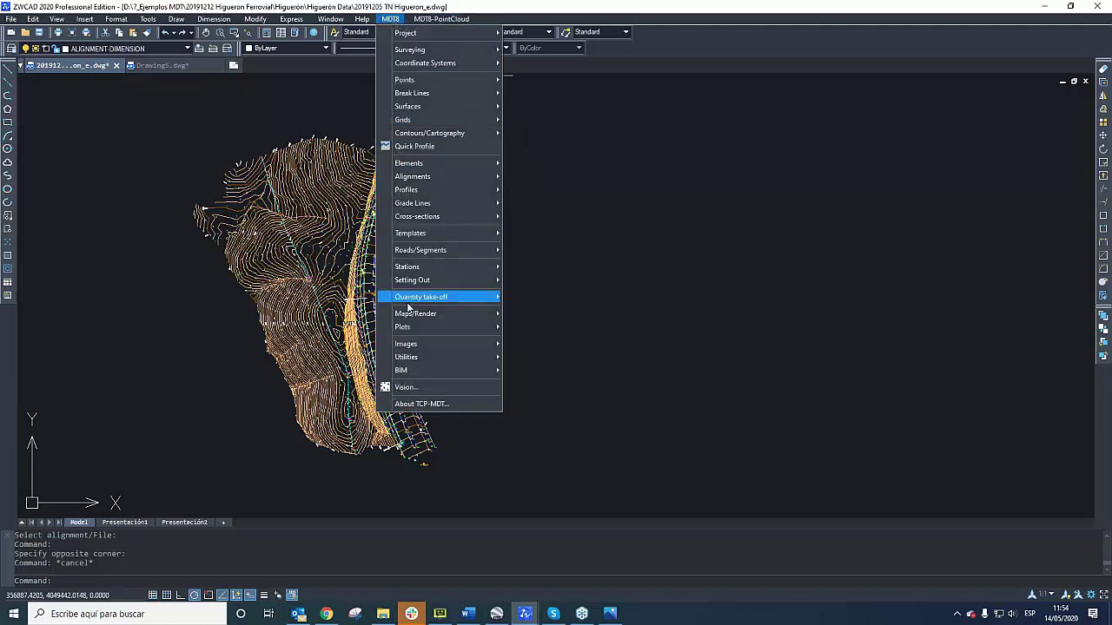
mouse_move(412, 299)
mouse_move(537, 298)
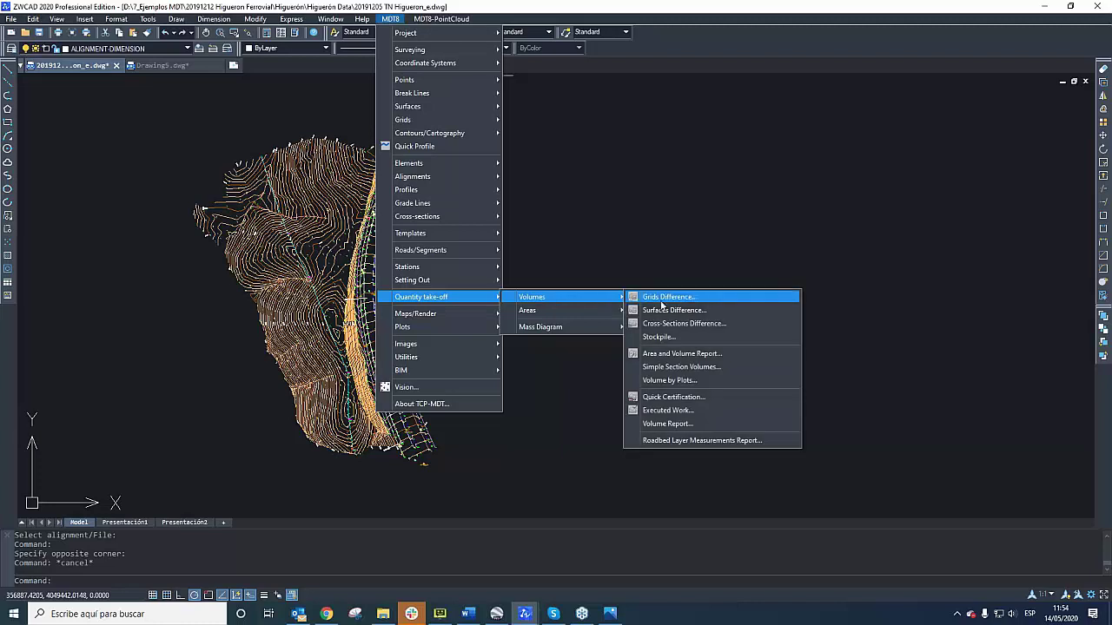
left_click(708, 324)
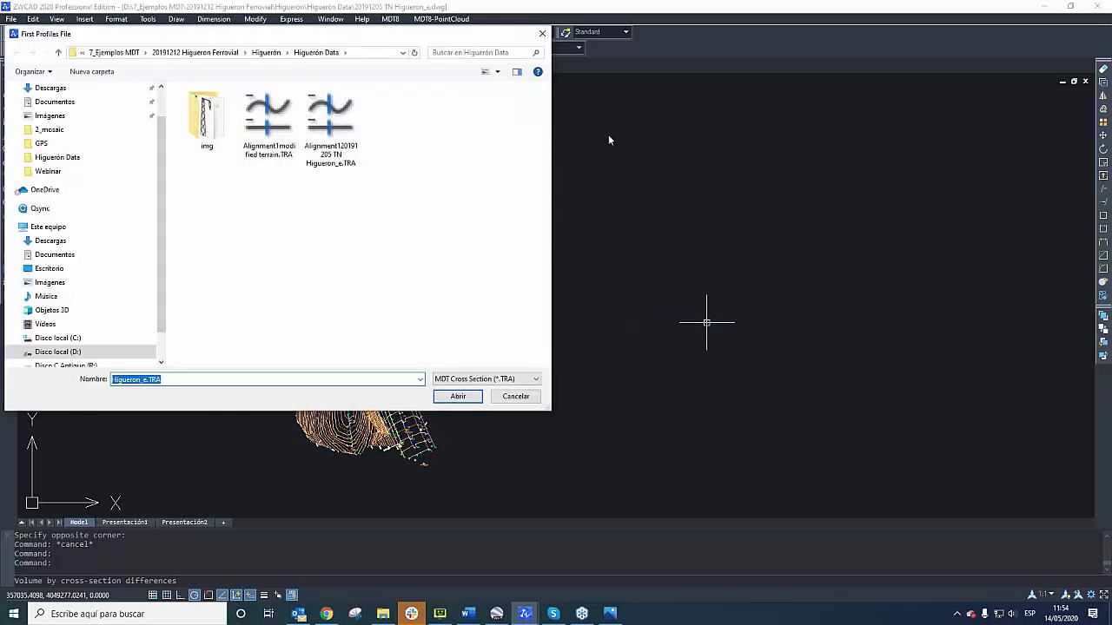
double_click(331, 144)
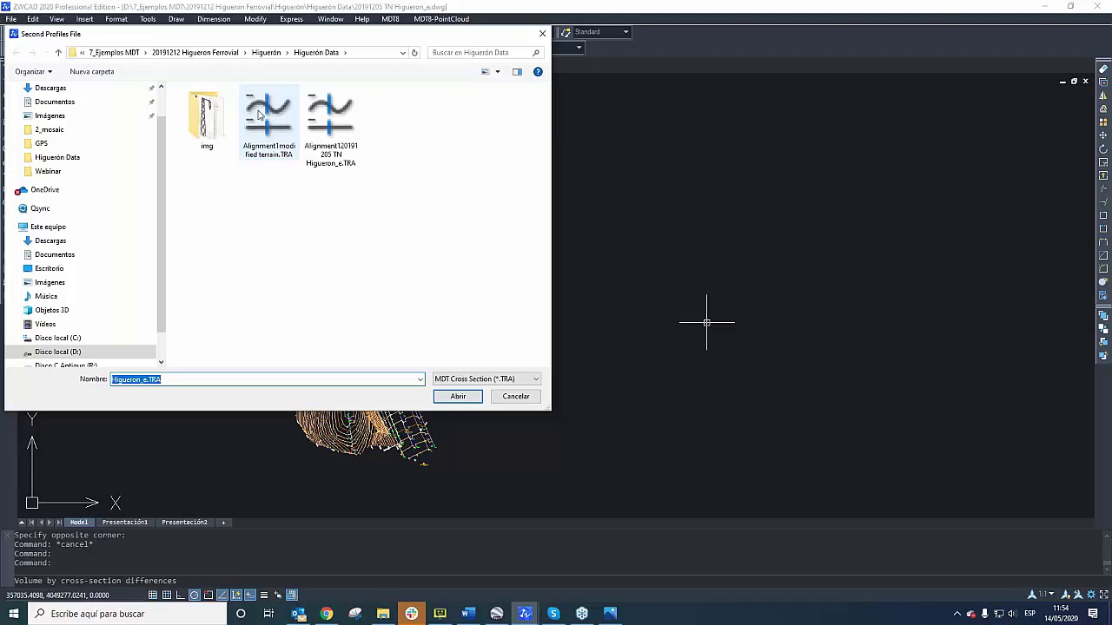
double_click(262, 119)
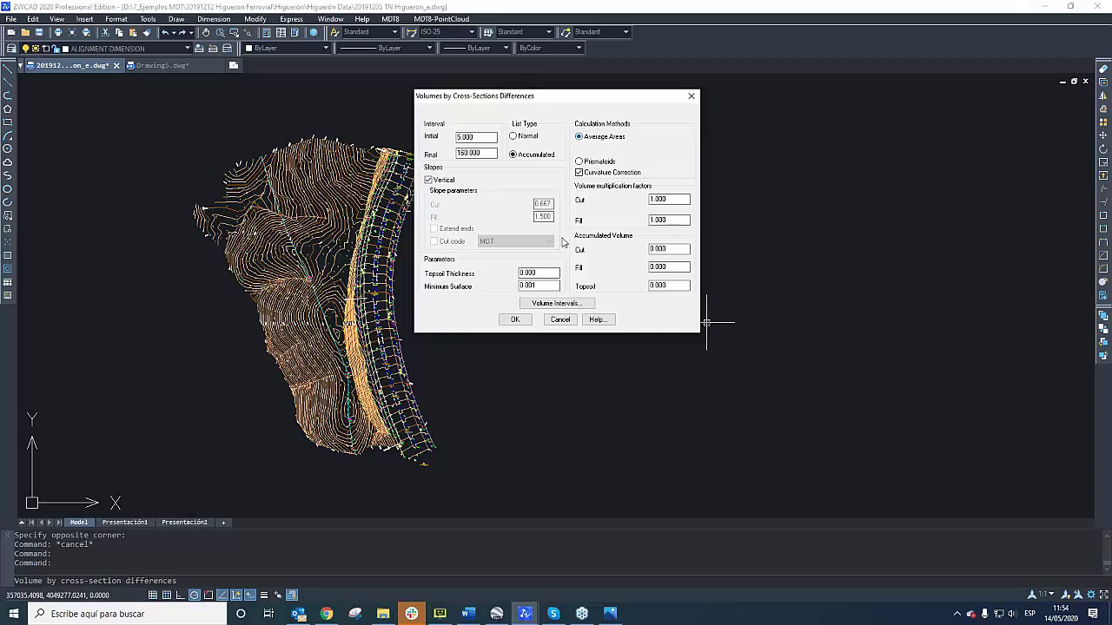
- Compute cut and fill volumes for Alignment1.EJE, stations 5 to 160, and export the report to Excel
left_click_drag(681, 286, 628, 285)
left_click(515, 320)
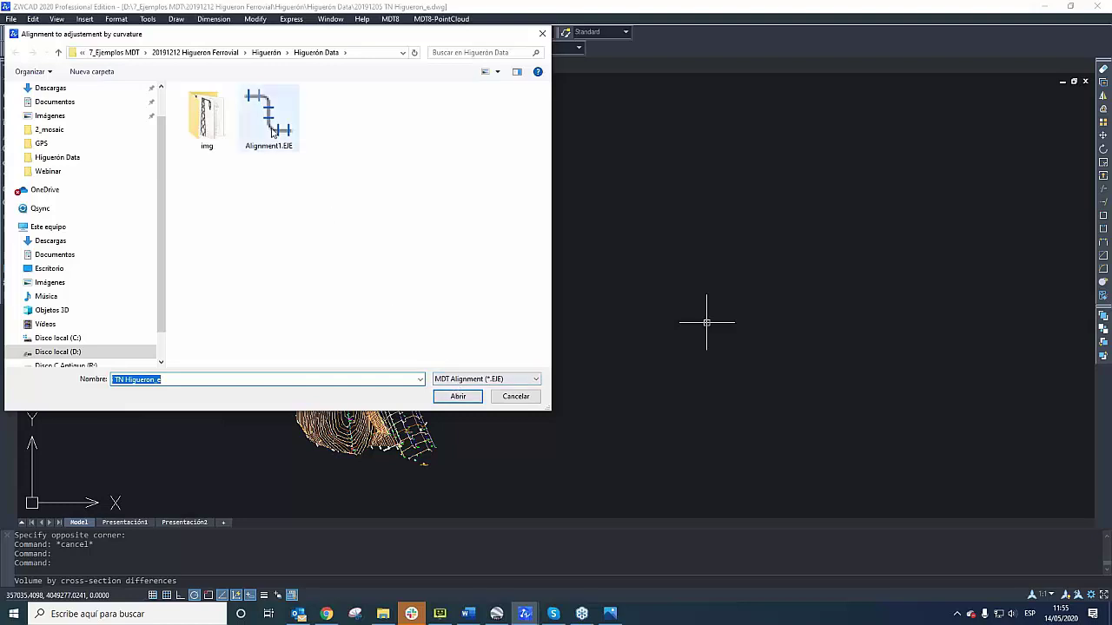
left_click(275, 135)
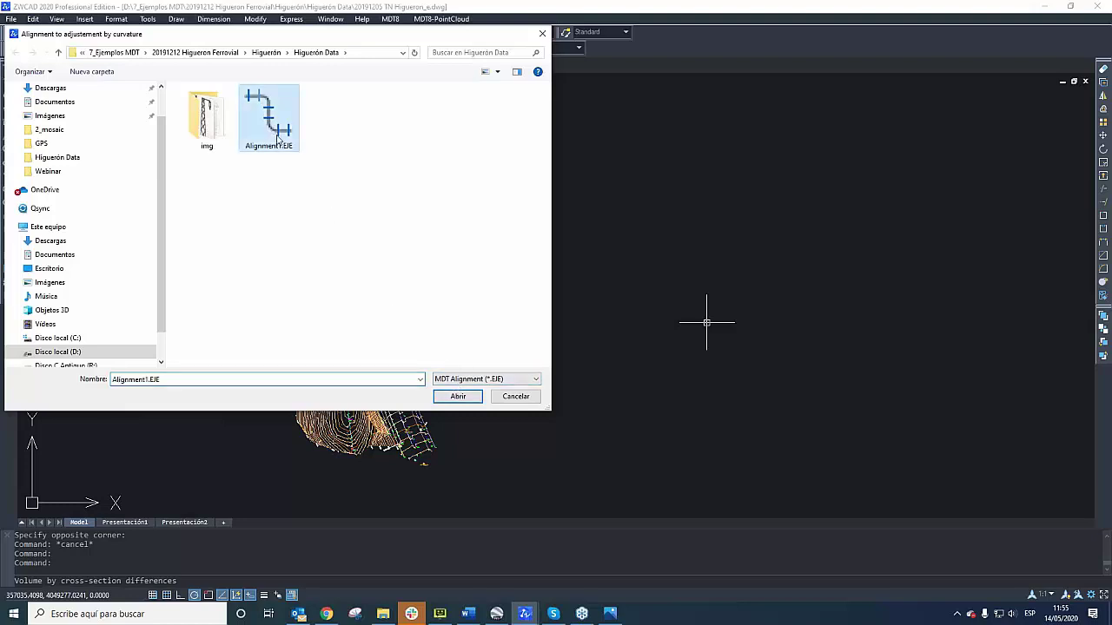
left_click(461, 398)
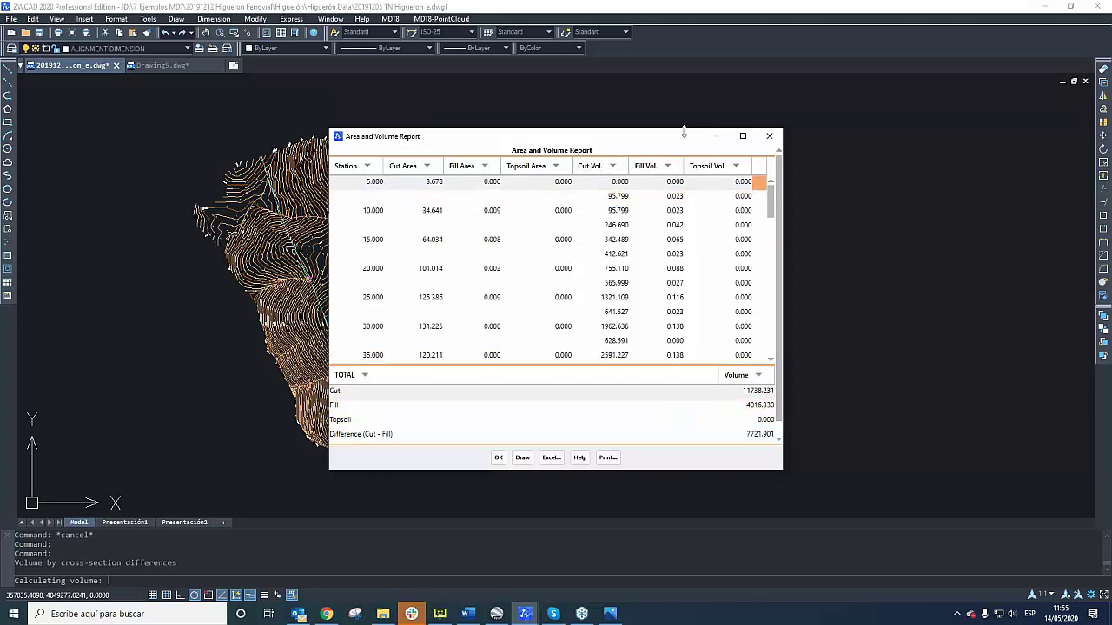
left_click_drag(683, 129, 506, 80)
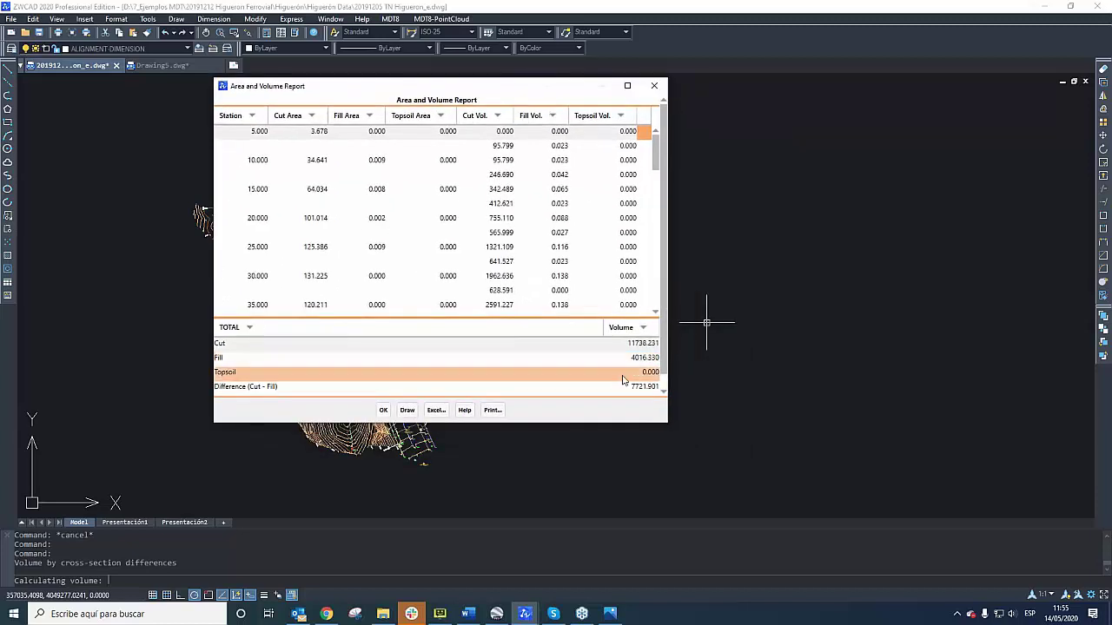
left_click(436, 410)
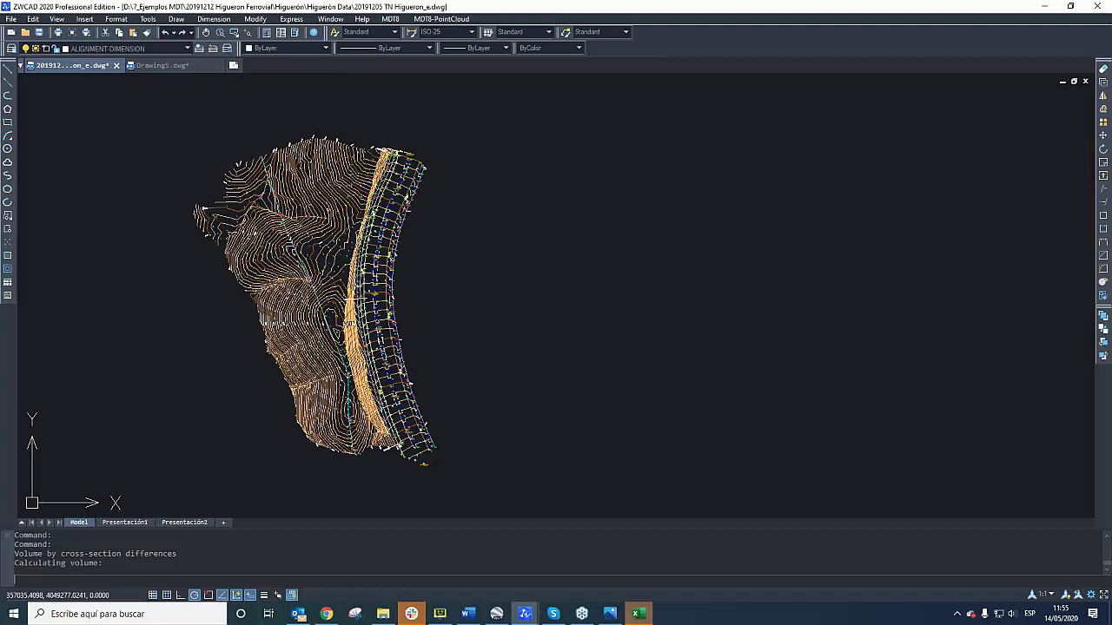
- Fill the cut and fill totals E34:F34 with yellow in Libro1, then minimize Excel
left_click(642, 614)
scroll(397, 322, "down", 7)
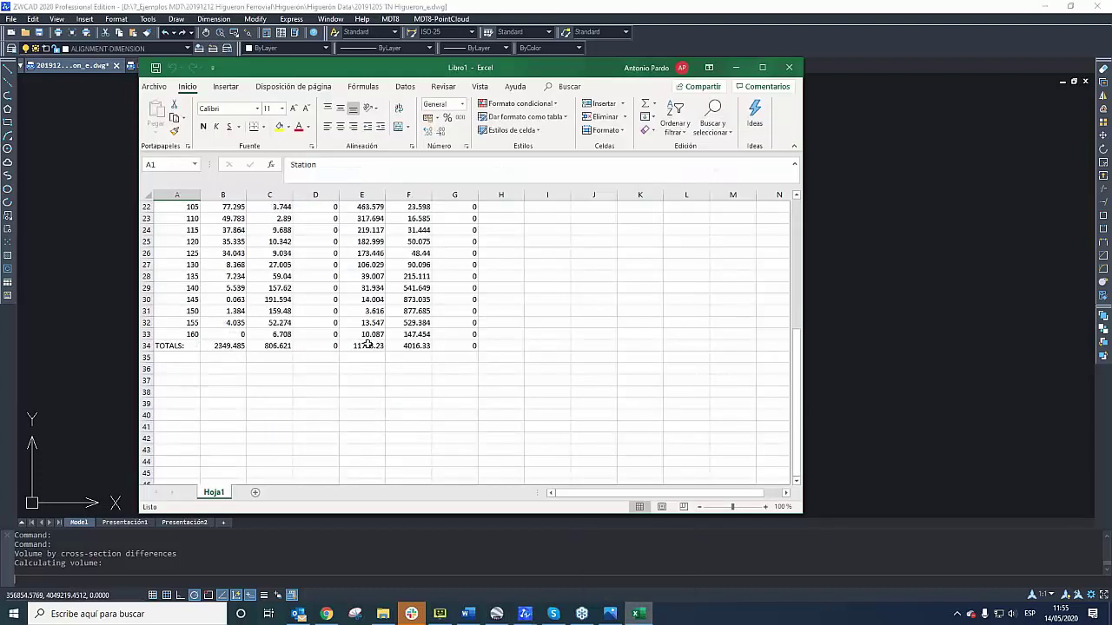
left_click_drag(363, 345, 417, 345)
left_click(225, 86)
left_click(302, 112)
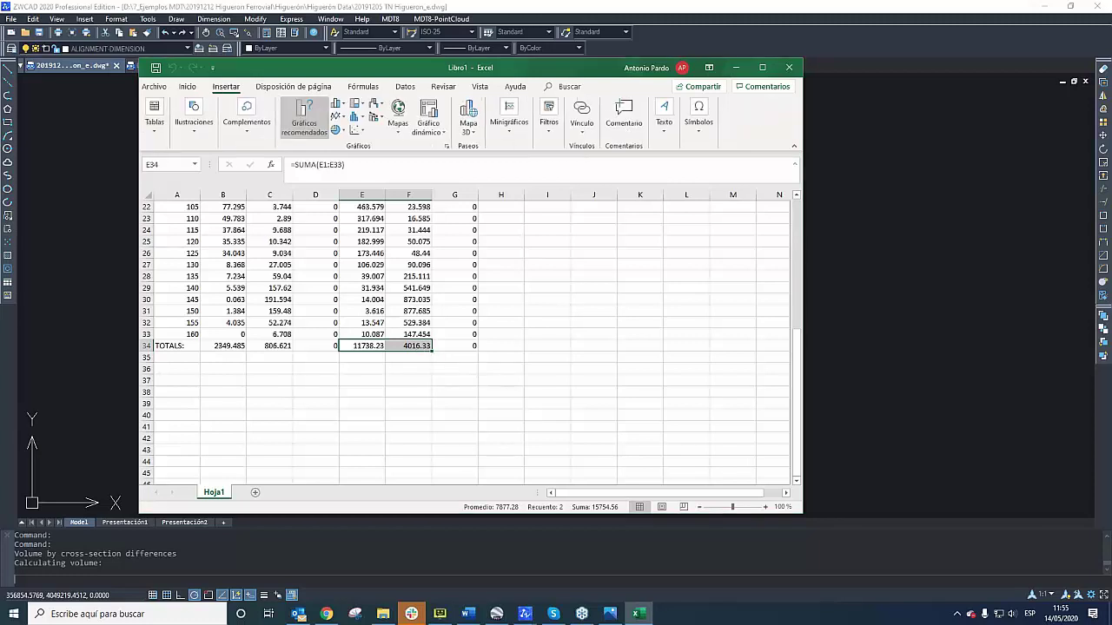
left_click(627, 446)
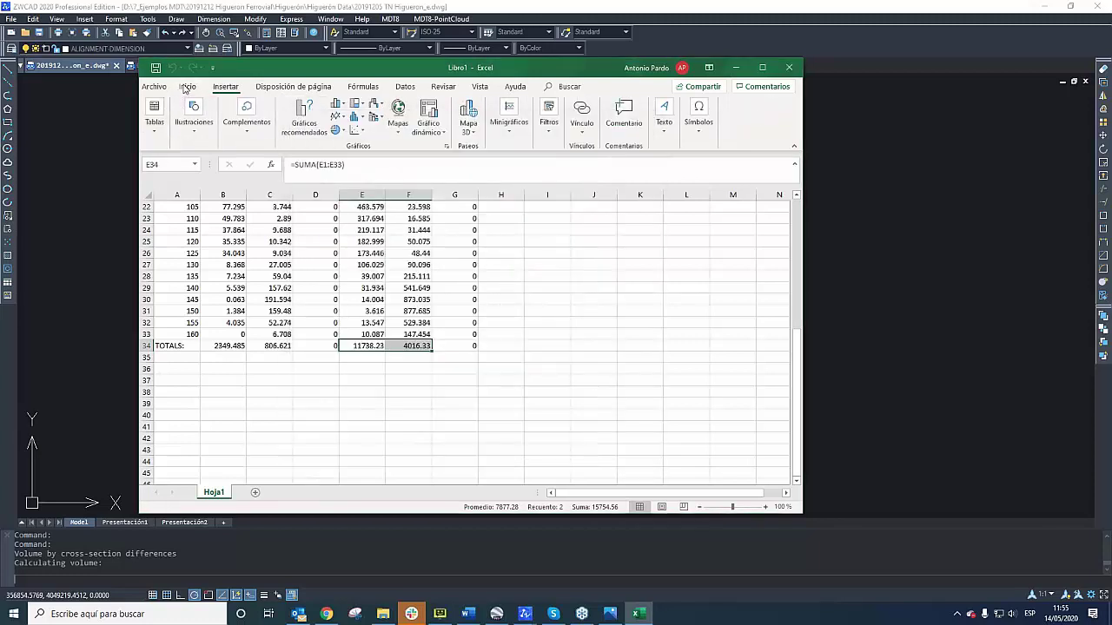
left_click(187, 86)
left_click(278, 127)
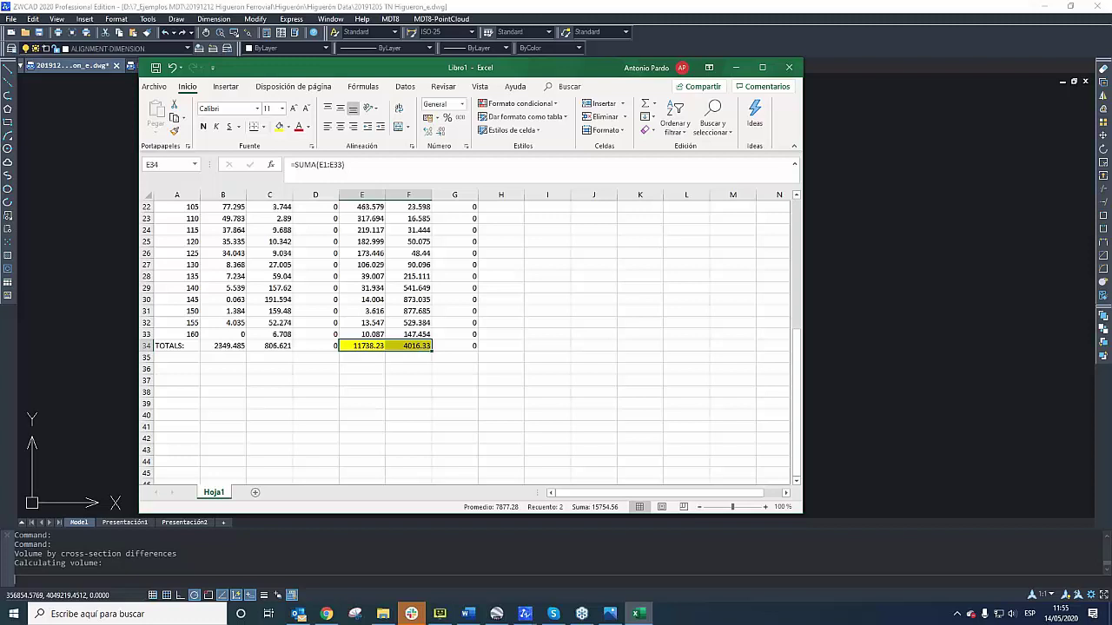
left_click(371, 377)
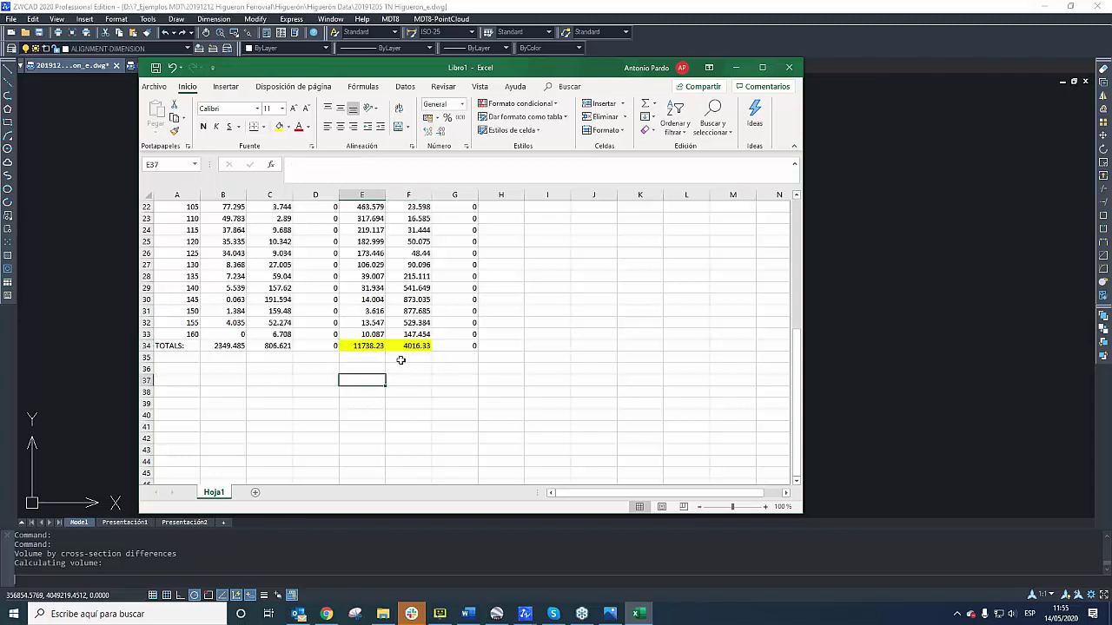
left_click(736, 67)
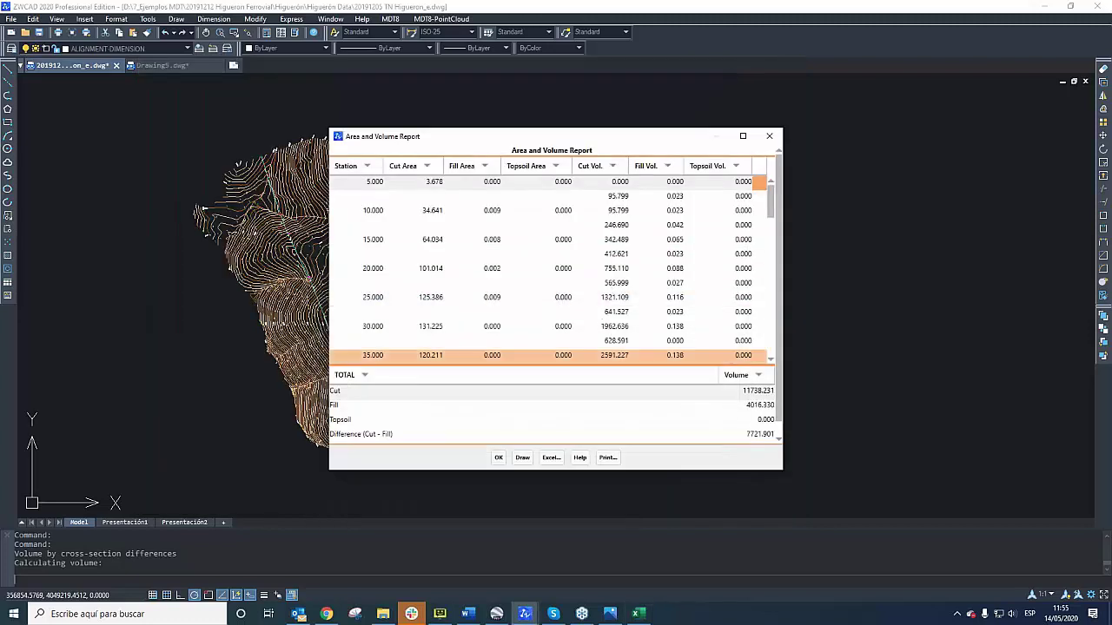
- Draw the station 5–160 cross-section profiles at the automatic origin and close the volume report
left_click(523, 460)
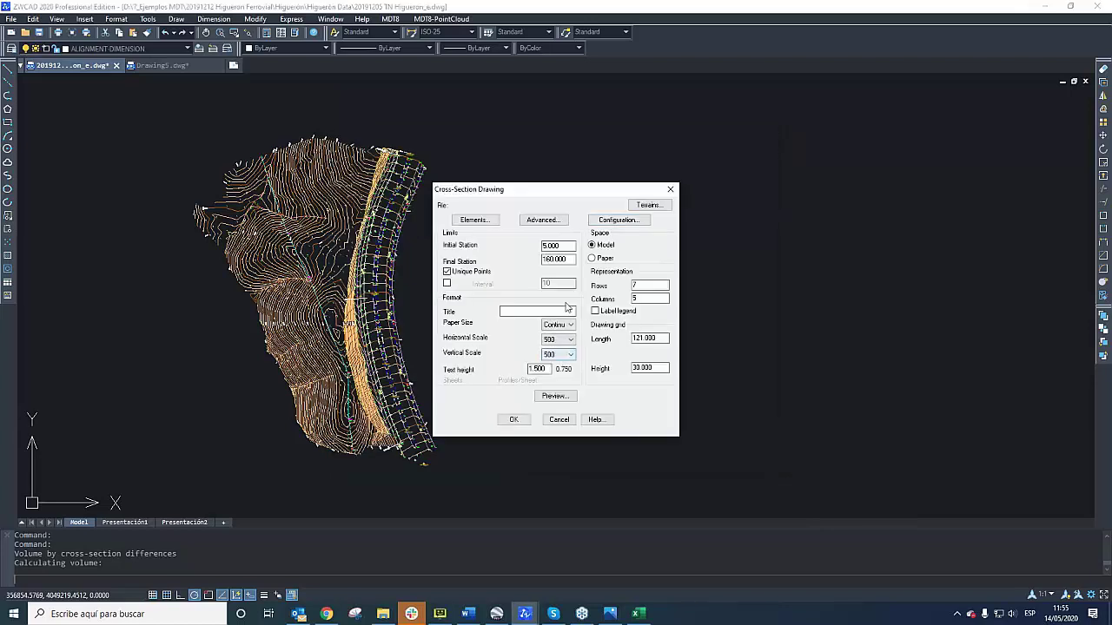
left_click(513, 419)
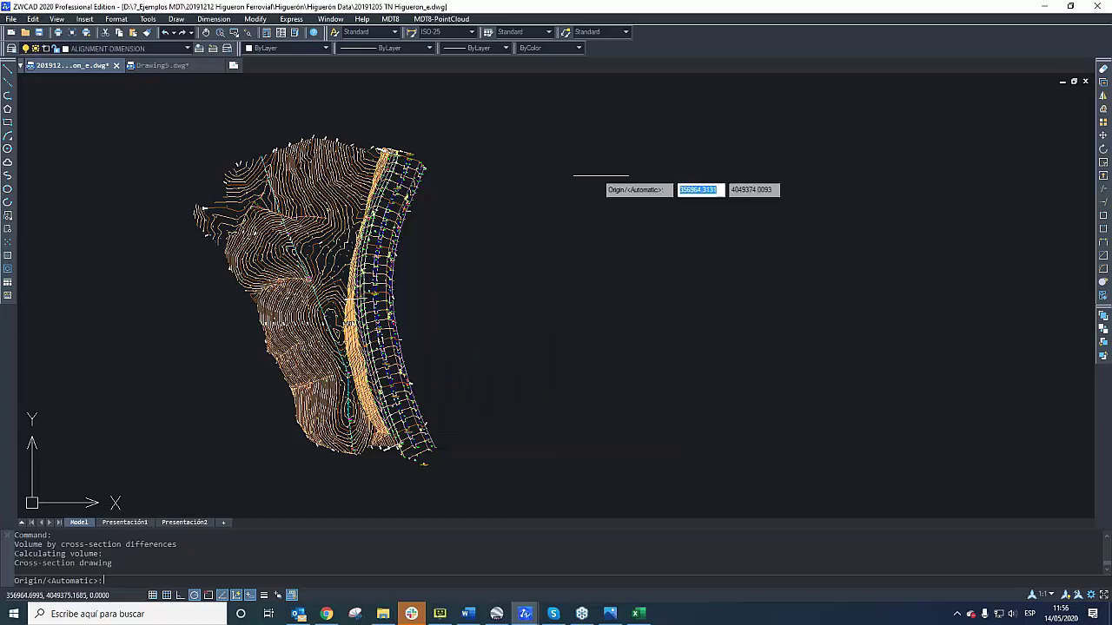
key("Return")
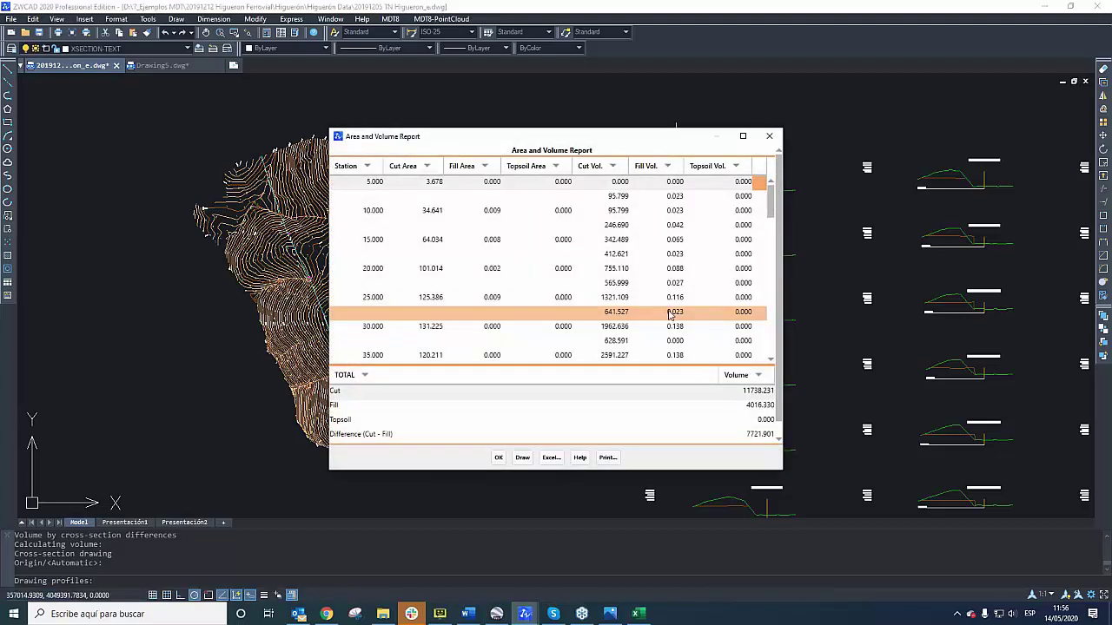
left_click(499, 457)
scroll(595, 285, "down", 5)
scroll(844, 263, "up", 3)
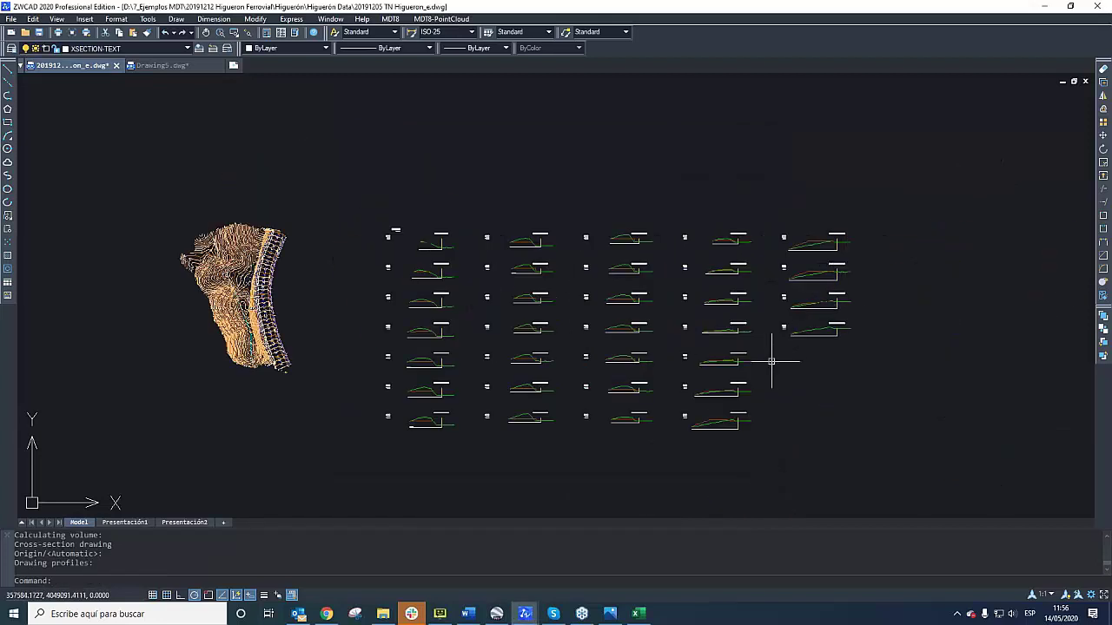
scroll(772, 361, "up", 2)
scroll(508, 254, "up", 5)
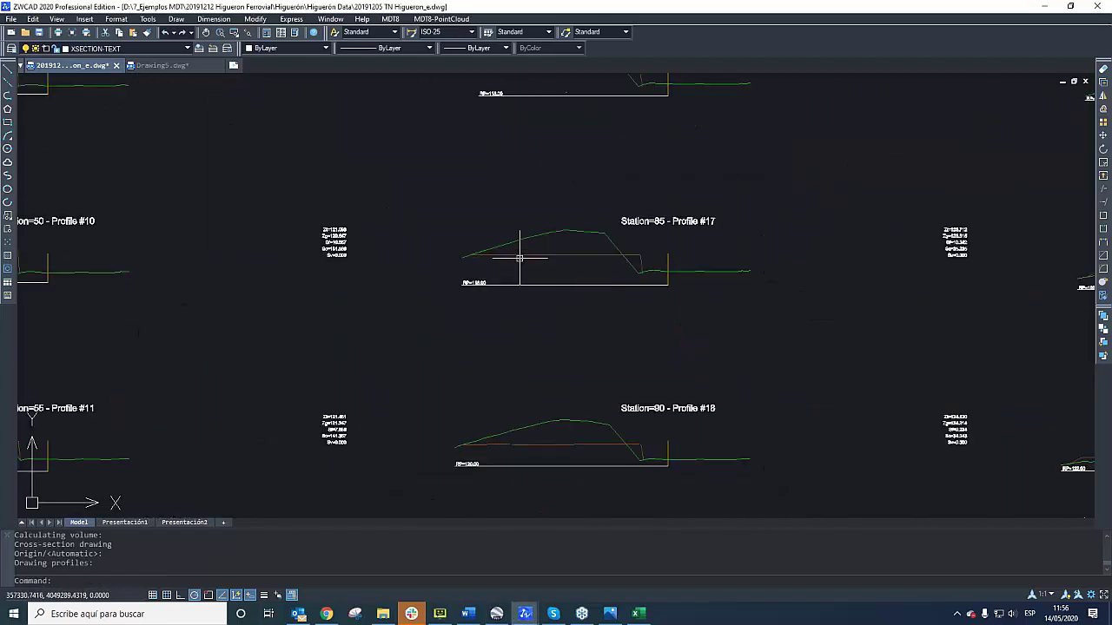
scroll(556, 248, "up", 1)
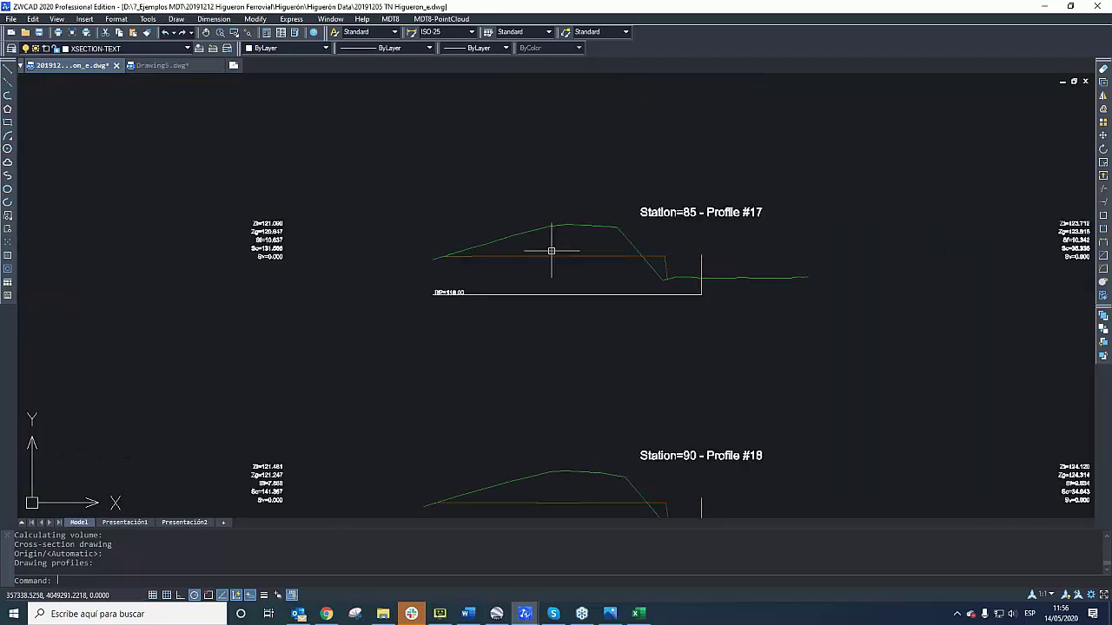
scroll(551, 251, "down", 4)
scroll(626, 256, "down", 2)
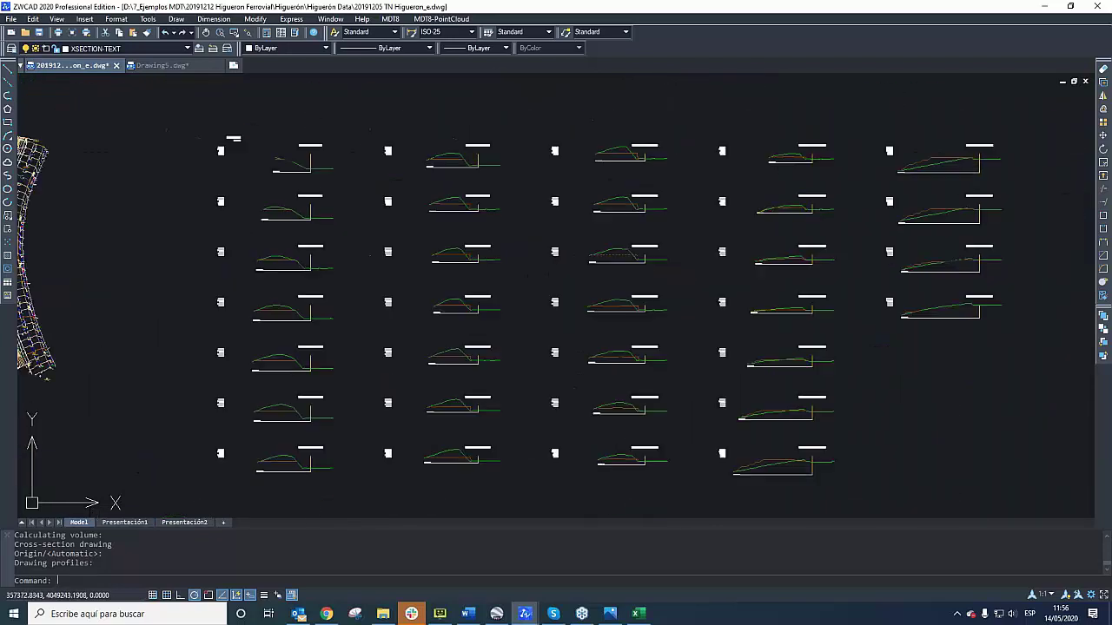
scroll(638, 254, "down", 3)
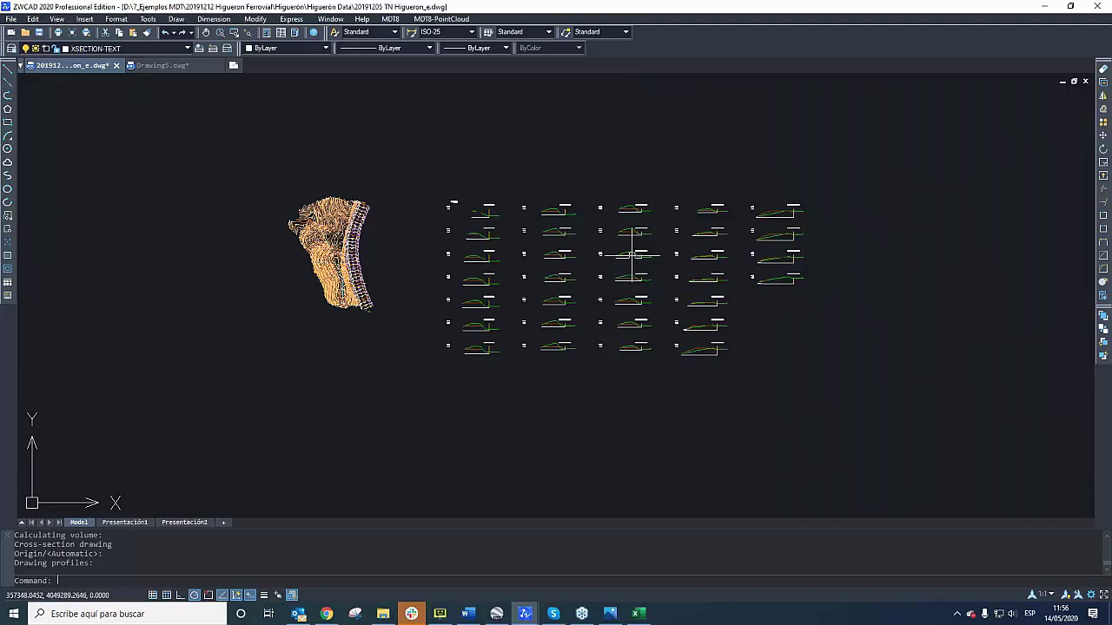
- In Drawing5, run Volume by Grid Difference comparing 20191205 TN Higueron_e.SUP with modified terrain.SUP
left_click(171, 68)
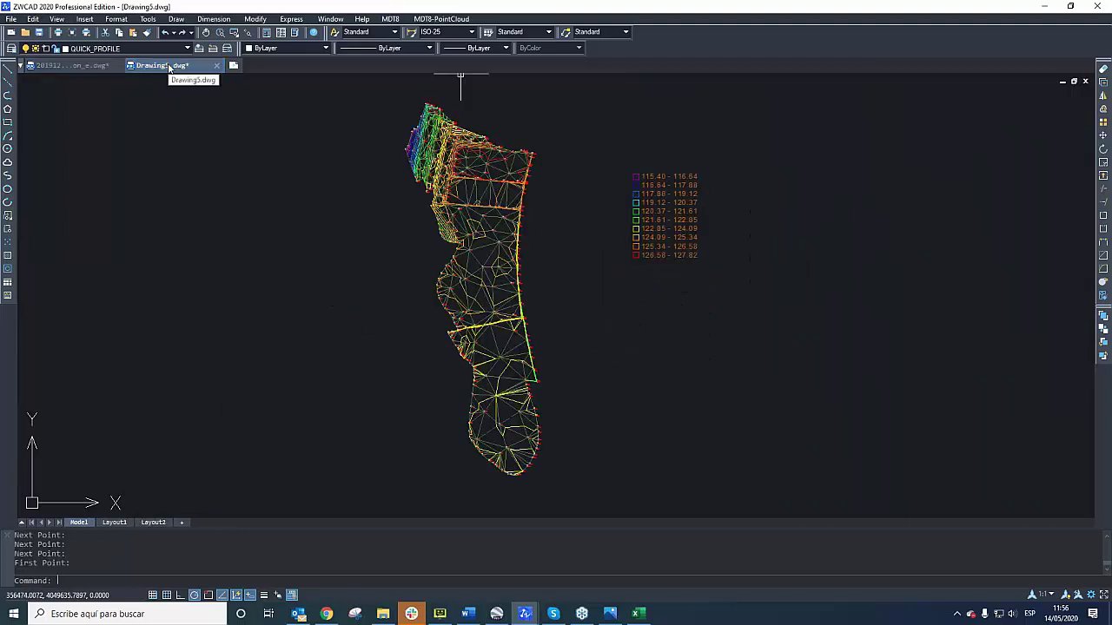
left_click(394, 19)
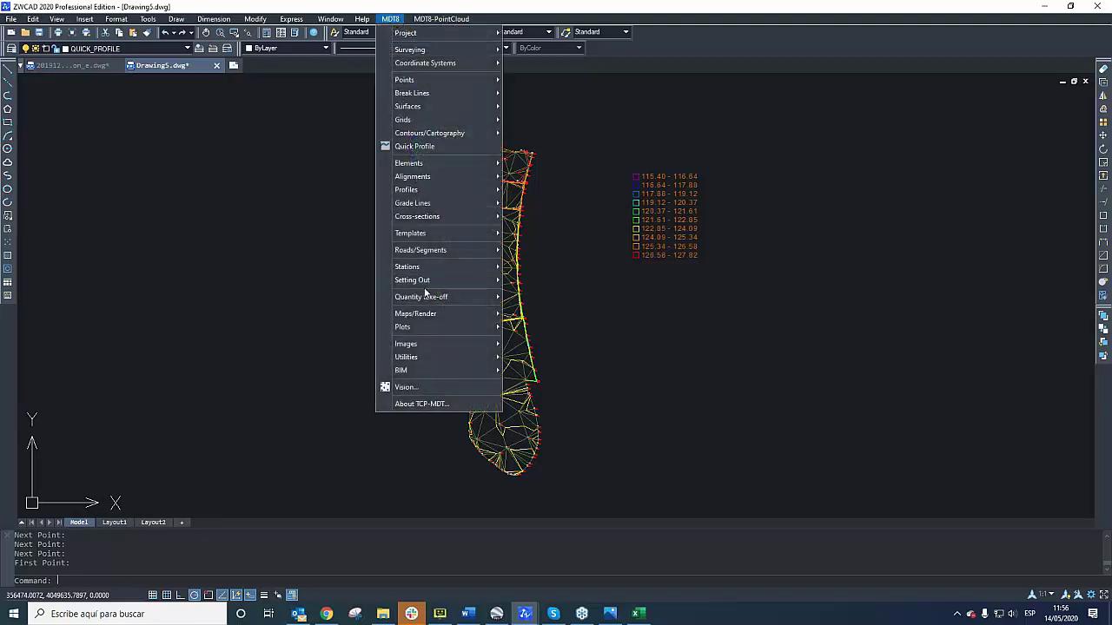
mouse_move(426, 295)
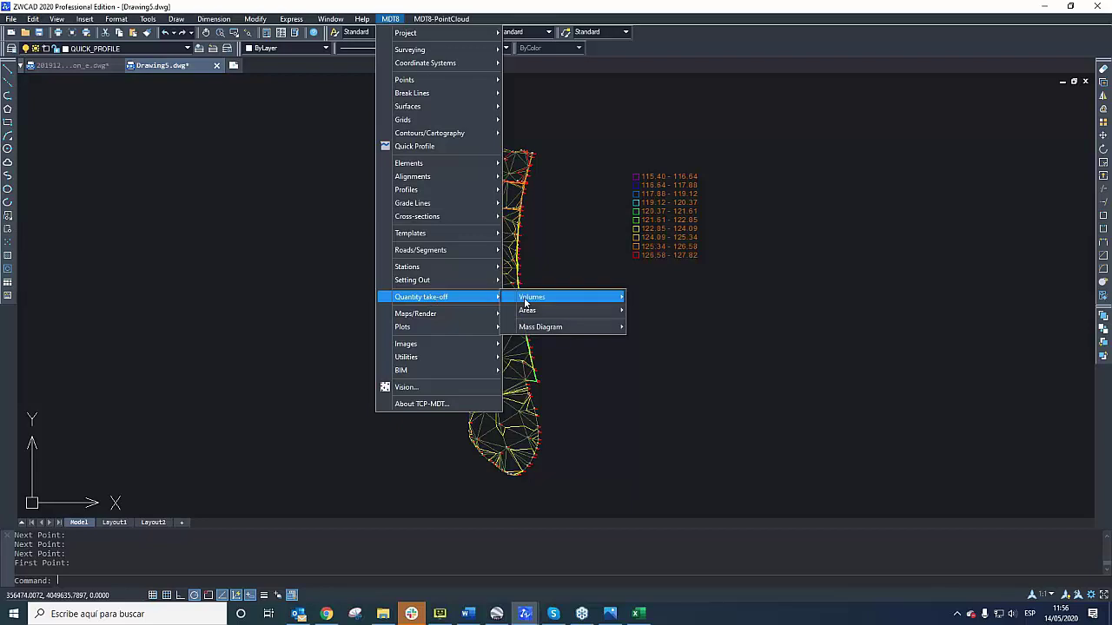
mouse_move(602, 303)
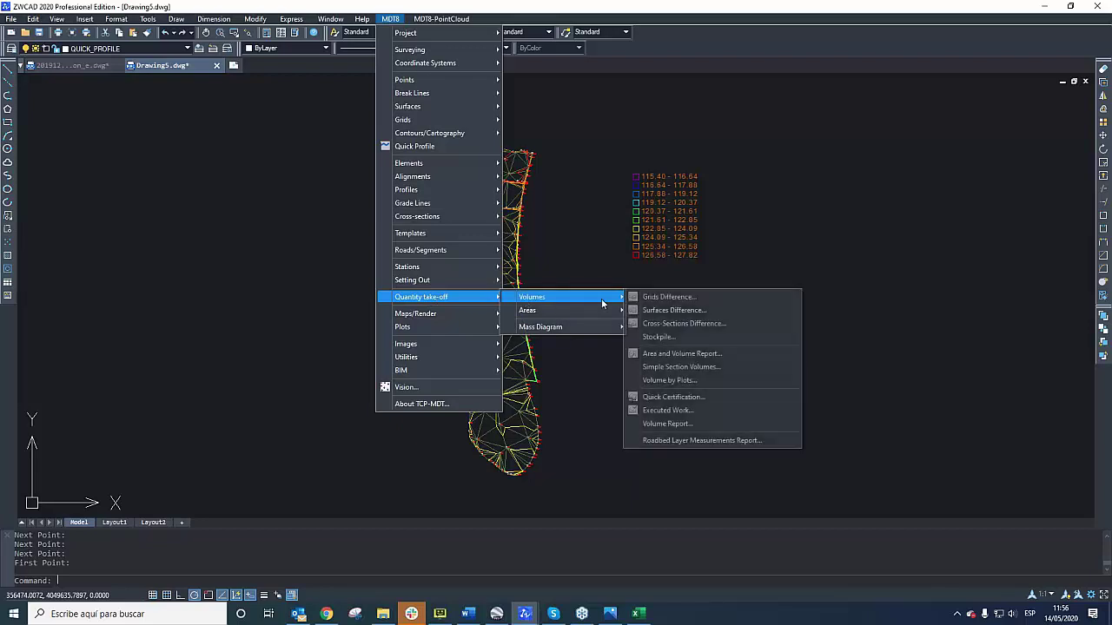
left_click(693, 315)
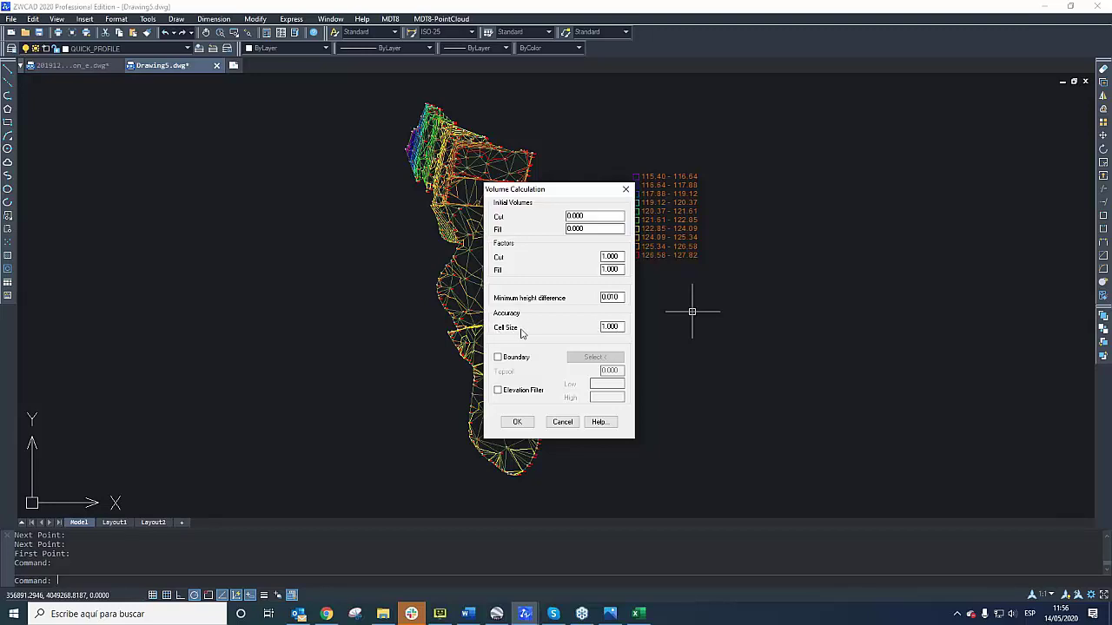
left_click(517, 421)
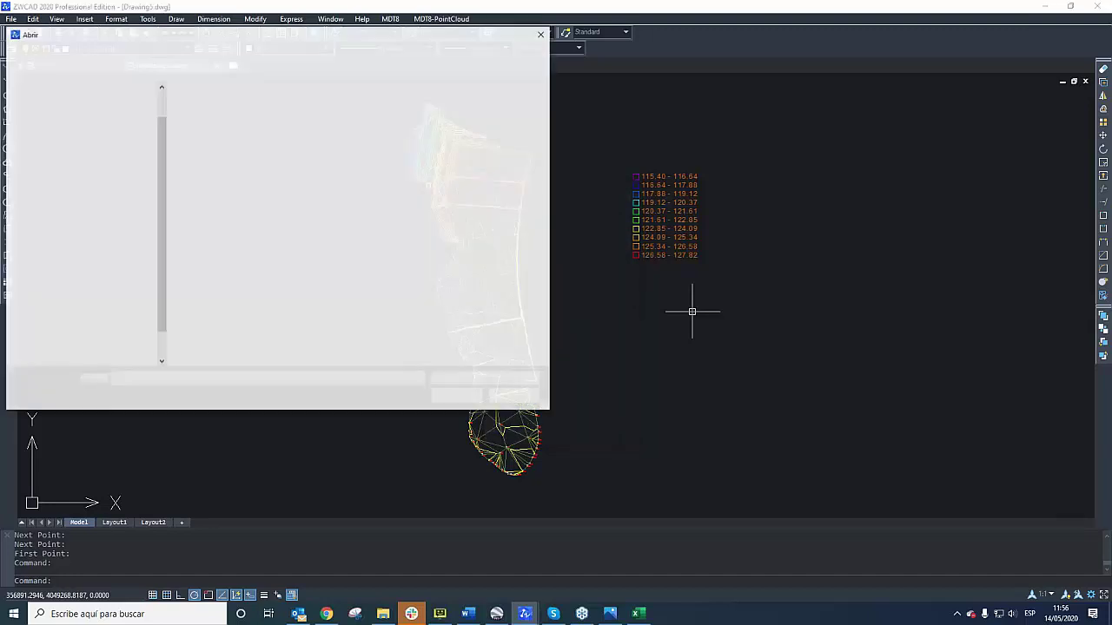
double_click(269, 124)
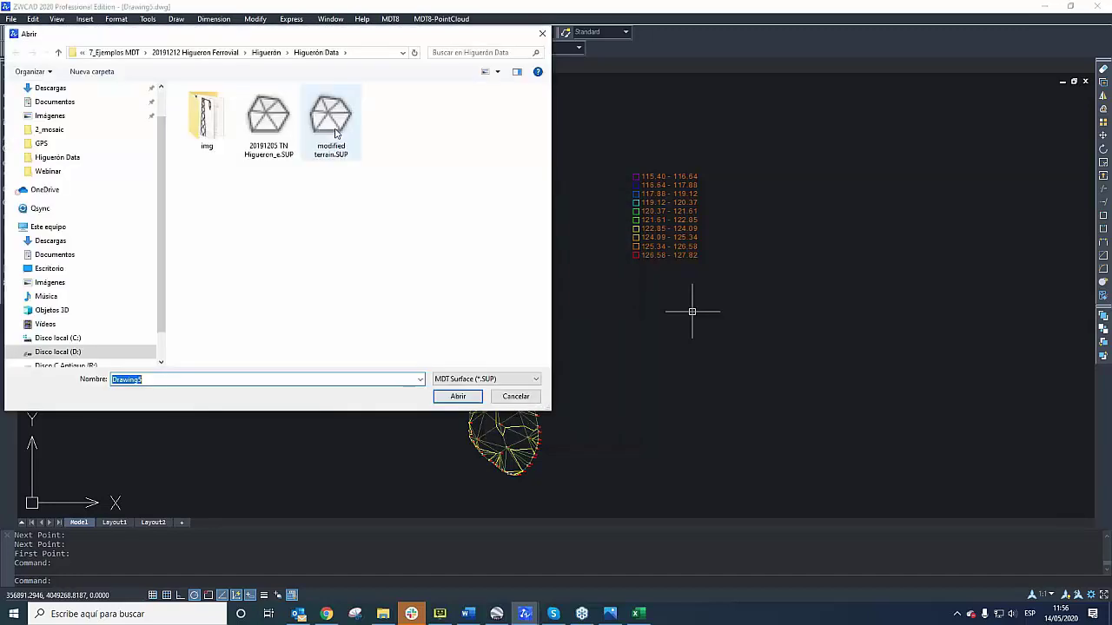
double_click(334, 127)
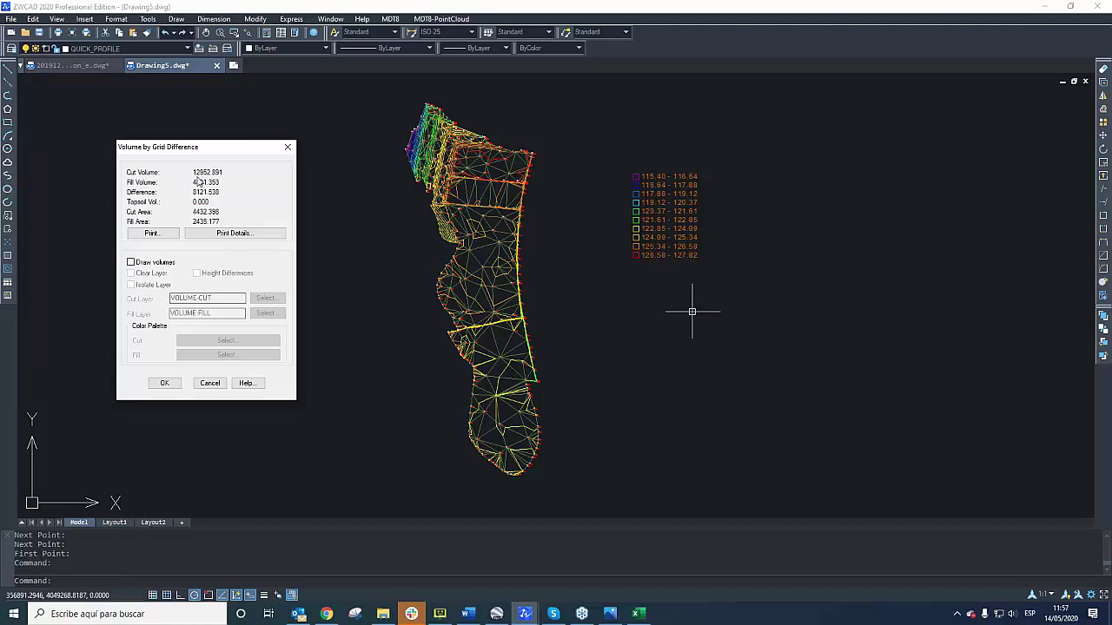
left_click(637, 613)
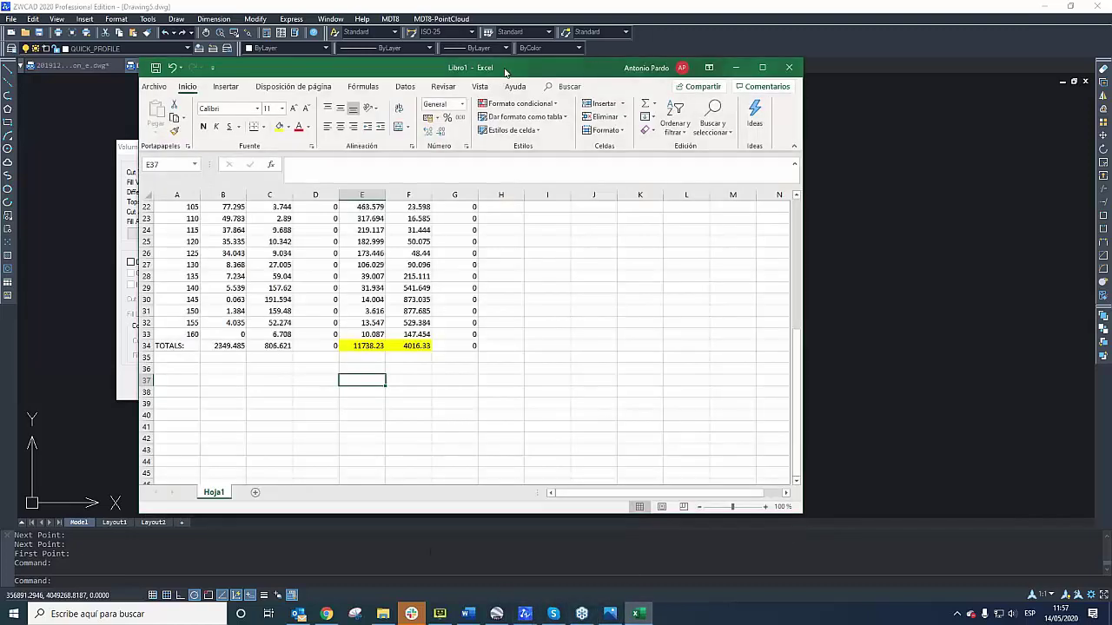
- Move the Excel workbook beside the grid results to compare 11738.23 and 4016.33, then minimize it
left_click_drag(505, 73, 711, 39)
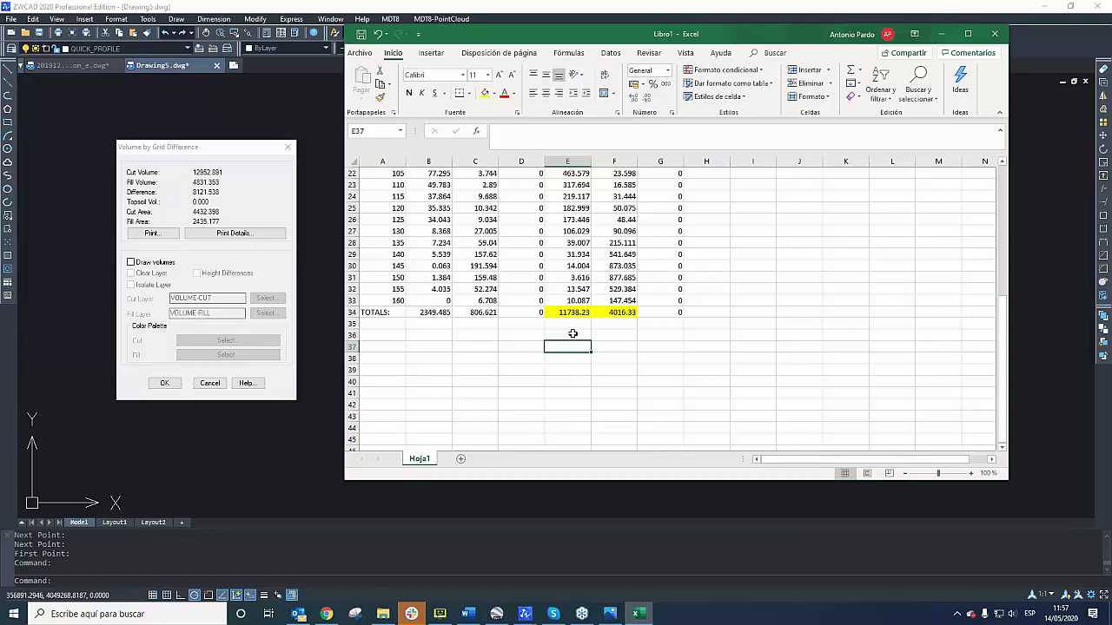
left_click(944, 34)
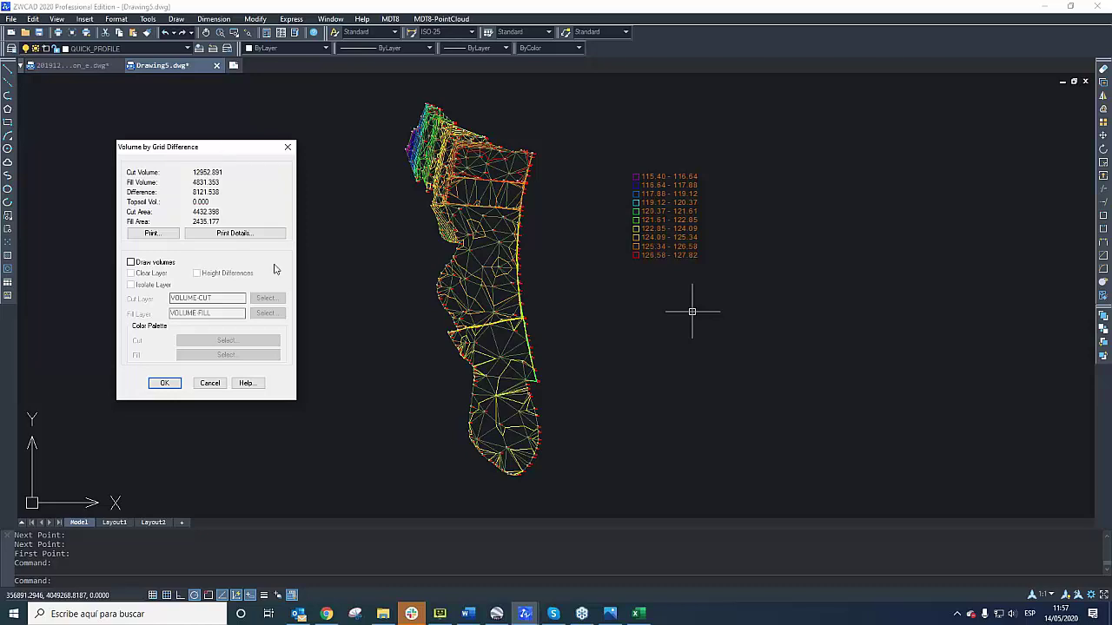
- Enable Draw volumes and Height Differences, generate the grid graphics, and place the legend left of the terrain
left_click(137, 264)
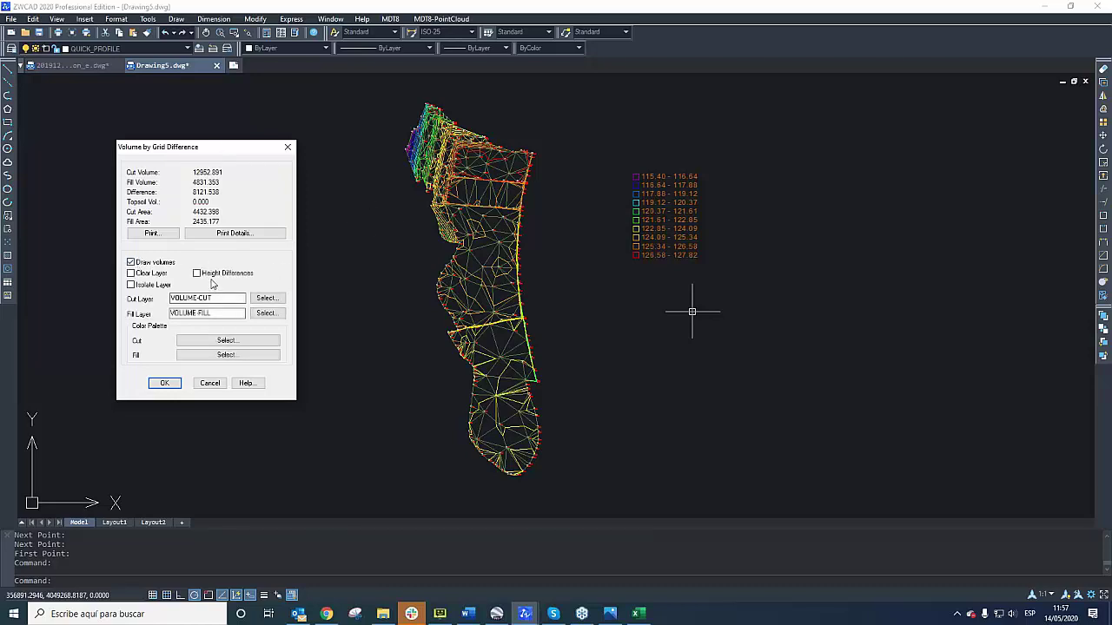
left_click(197, 274)
left_click(164, 383)
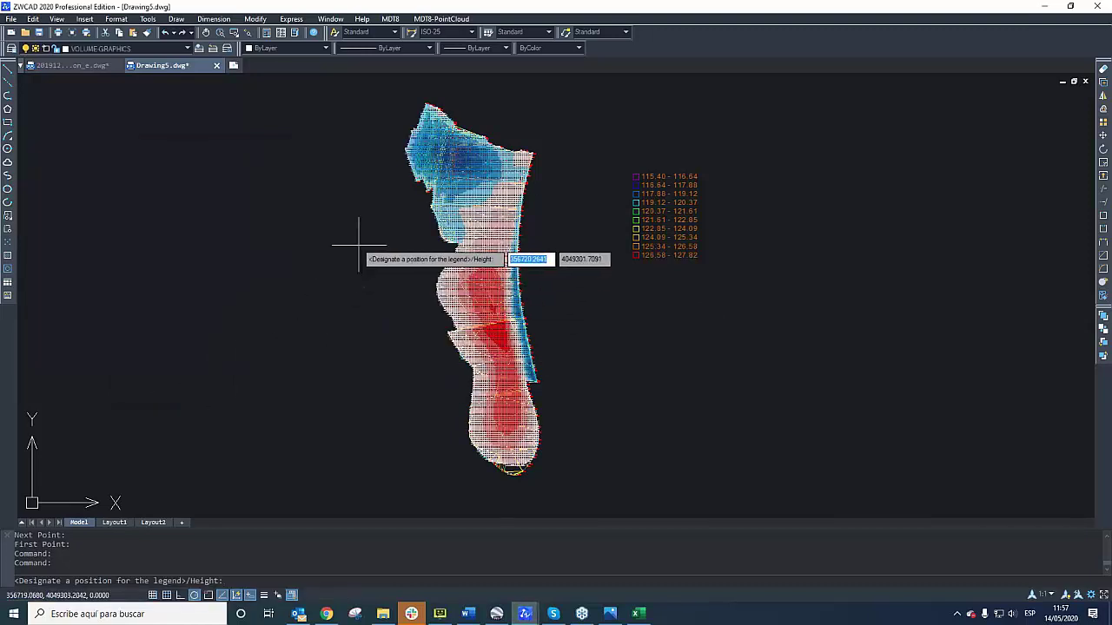
left_click(270, 161)
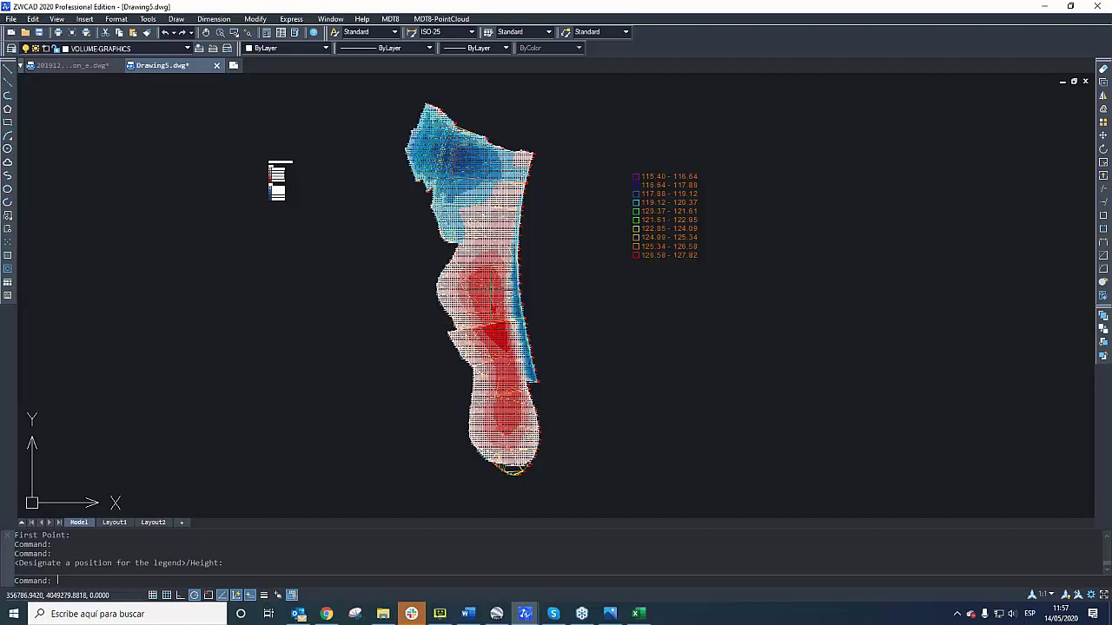
scroll(472, 180, "up", 5)
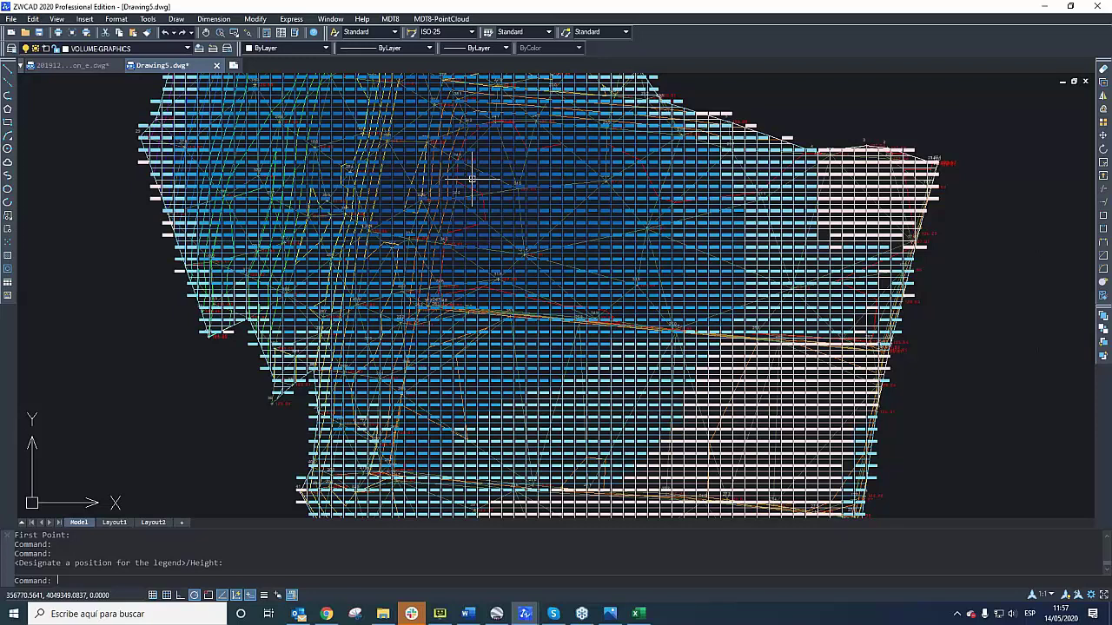
scroll(561, 251, "up", 5)
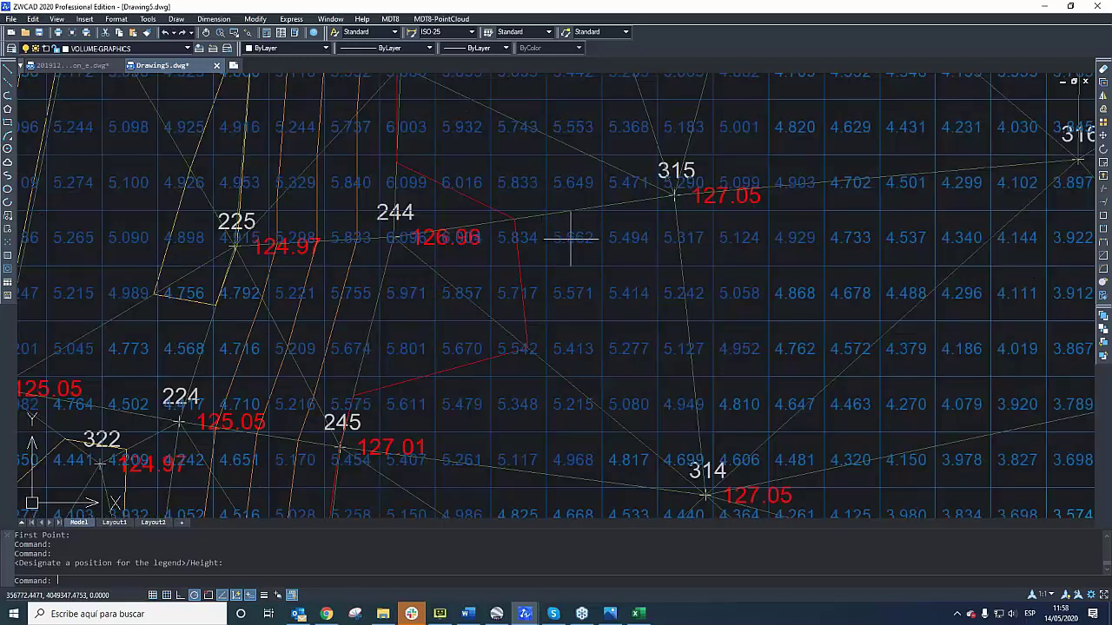
scroll(563, 247, "down", 6)
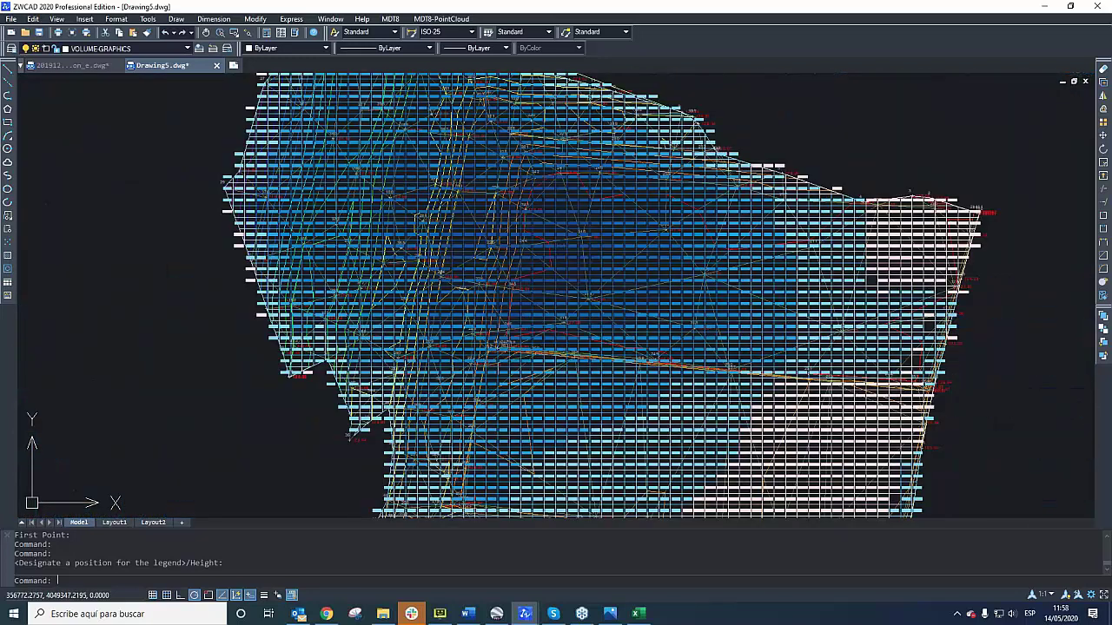
scroll(563, 246, "down", 5)
scroll(565, 375, "up", 5)
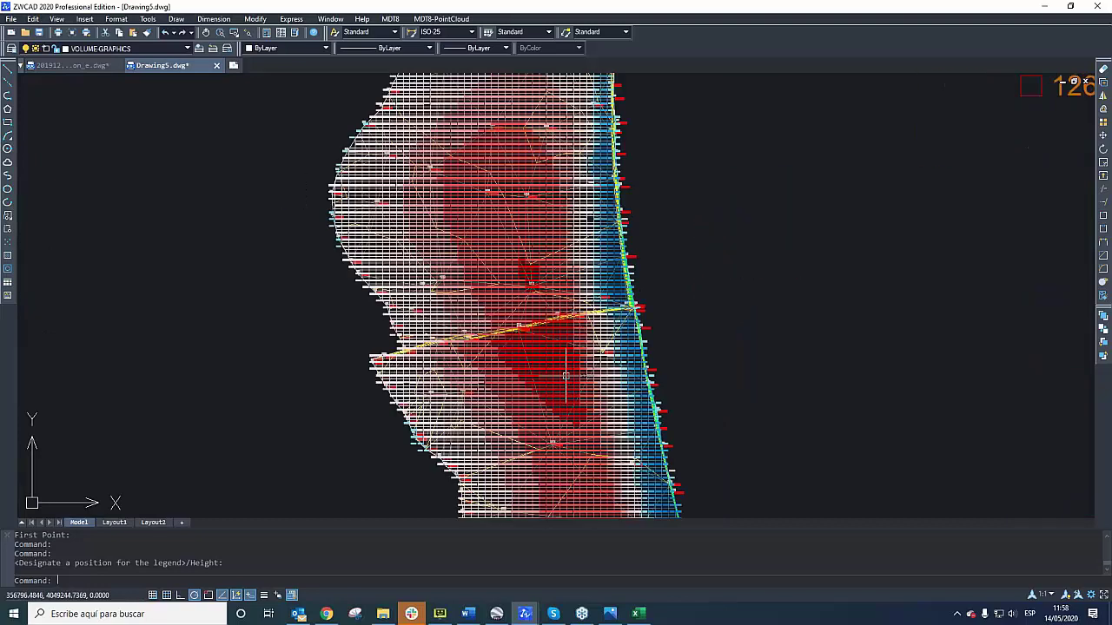
scroll(565, 376, "up", 6)
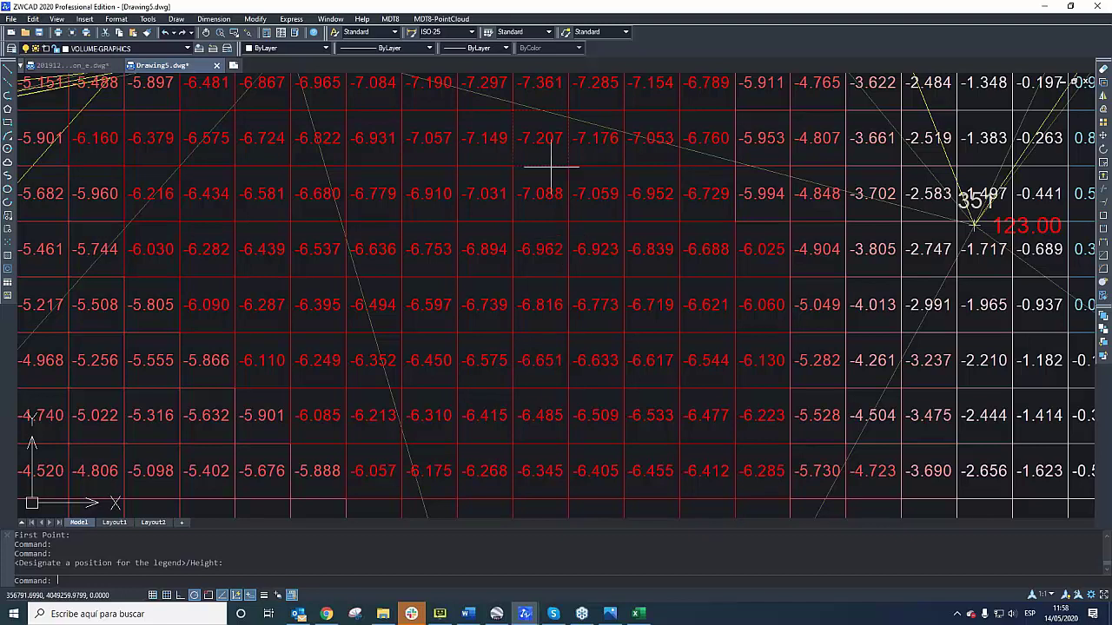
scroll(526, 213, "down", 8)
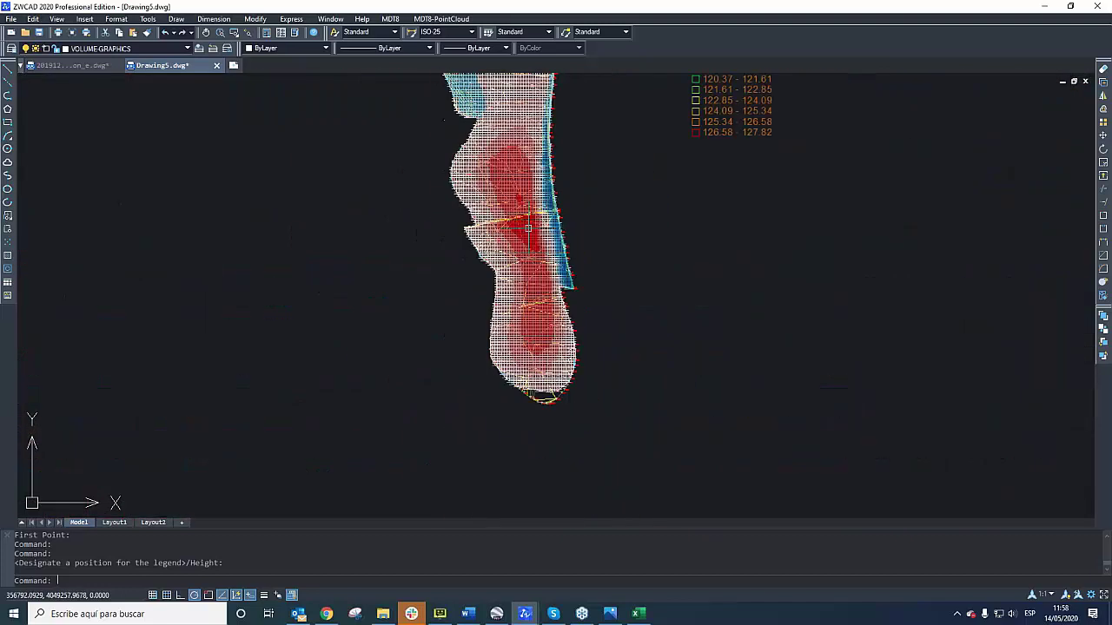
scroll(528, 228, "up", 1)
scroll(526, 232, "down", 5)
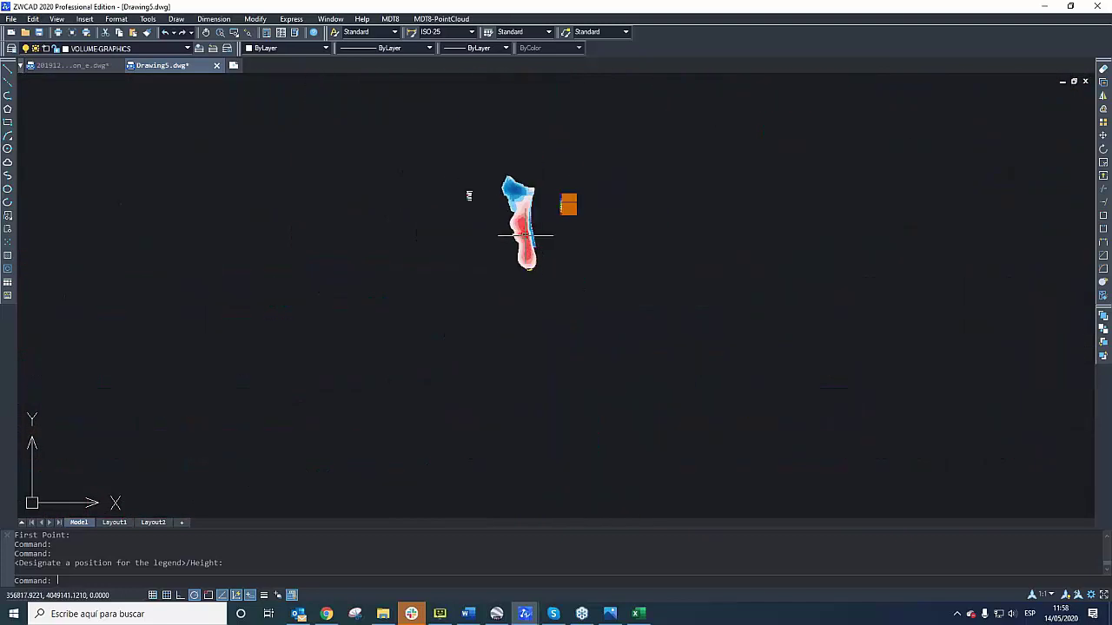
scroll(525, 232, "up", 4)
left_click(398, 250)
left_click(612, 270)
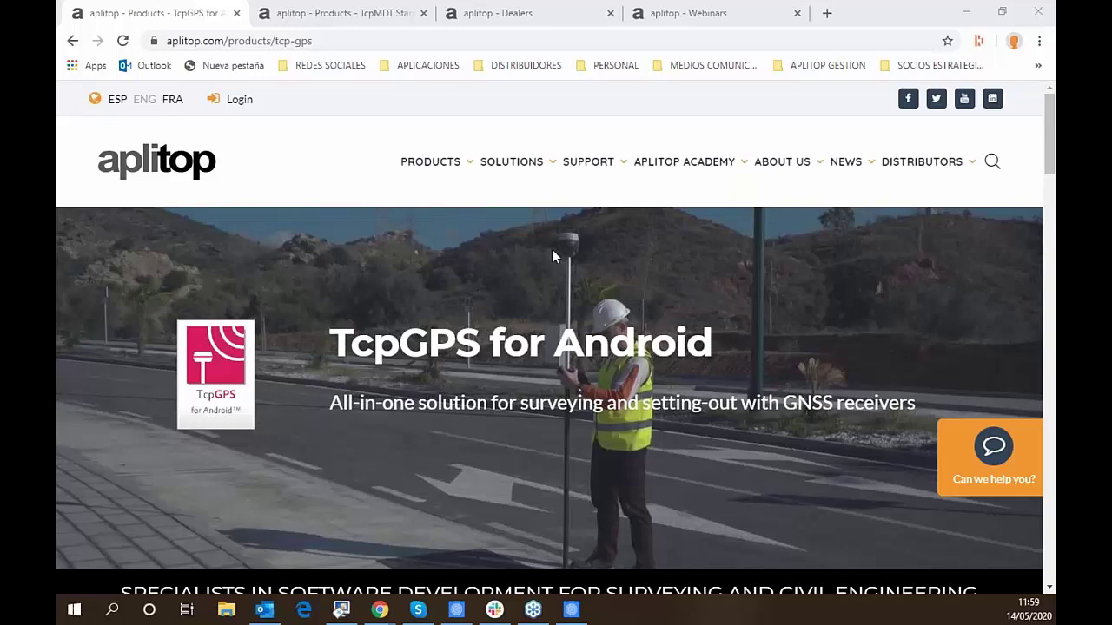
- Switch to the TcpMDT Standard page, then open Dealers and its Locator country list
scroll(535, 229, "down", 4)
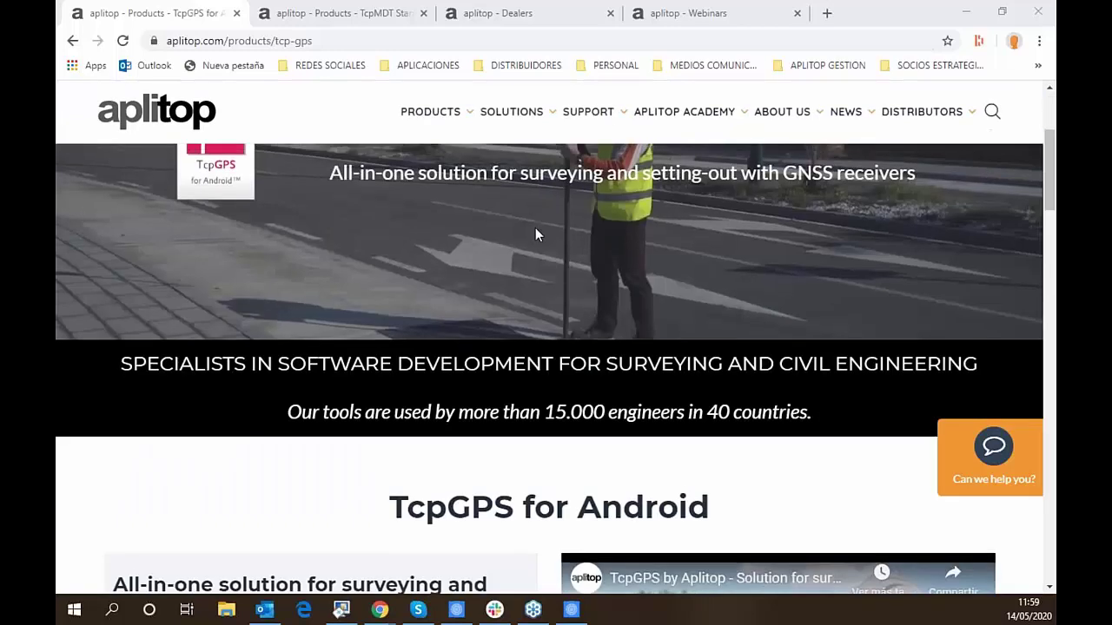
scroll(675, 234, "up", 1)
scroll(675, 234, "down", 6)
scroll(507, 245, "down", 8)
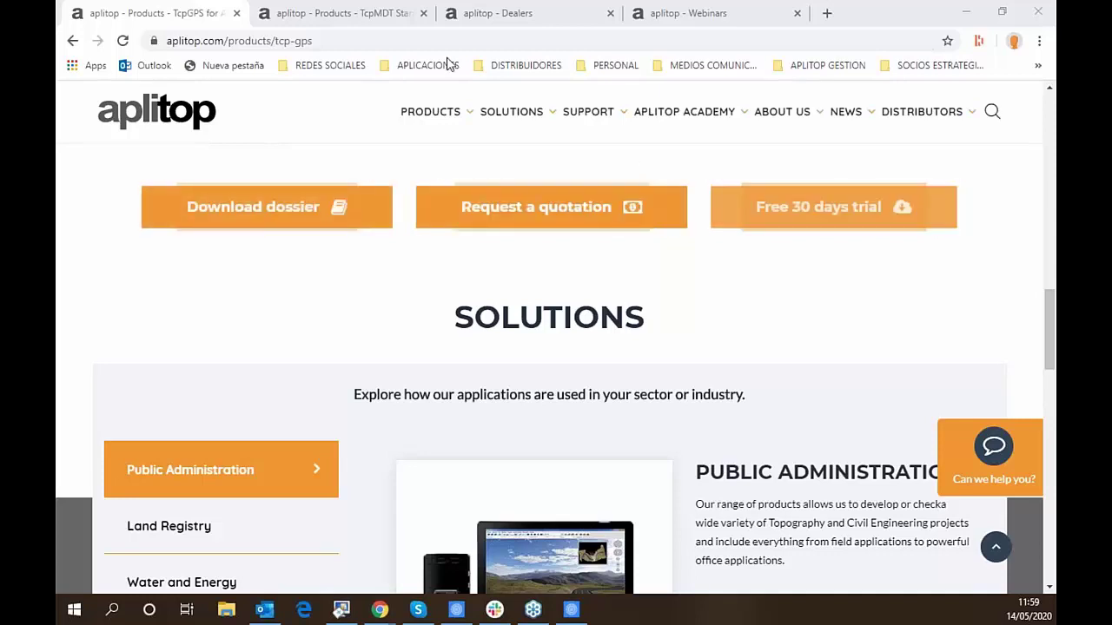
key("ctrl+Tab")
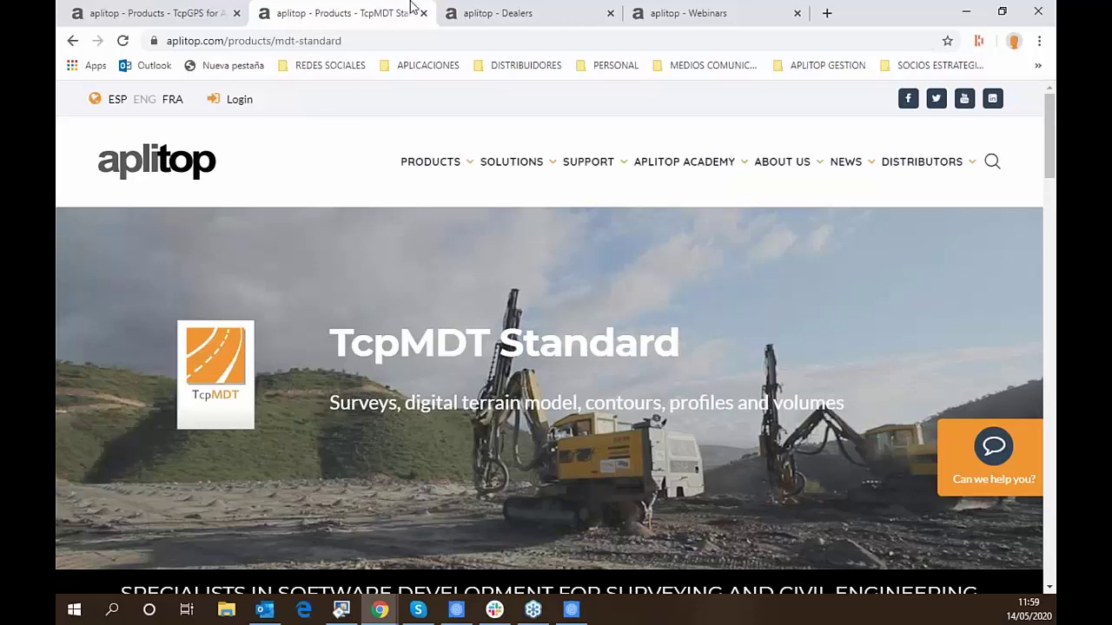
left_click(524, 15)
scroll(765, 243, "down", 4)
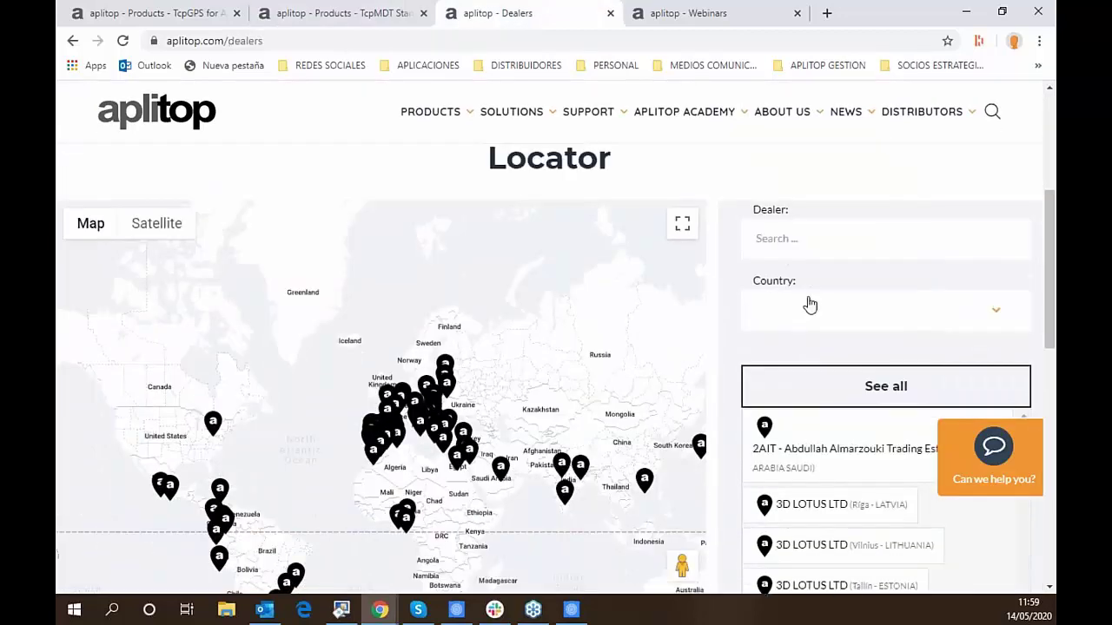
left_click(809, 304)
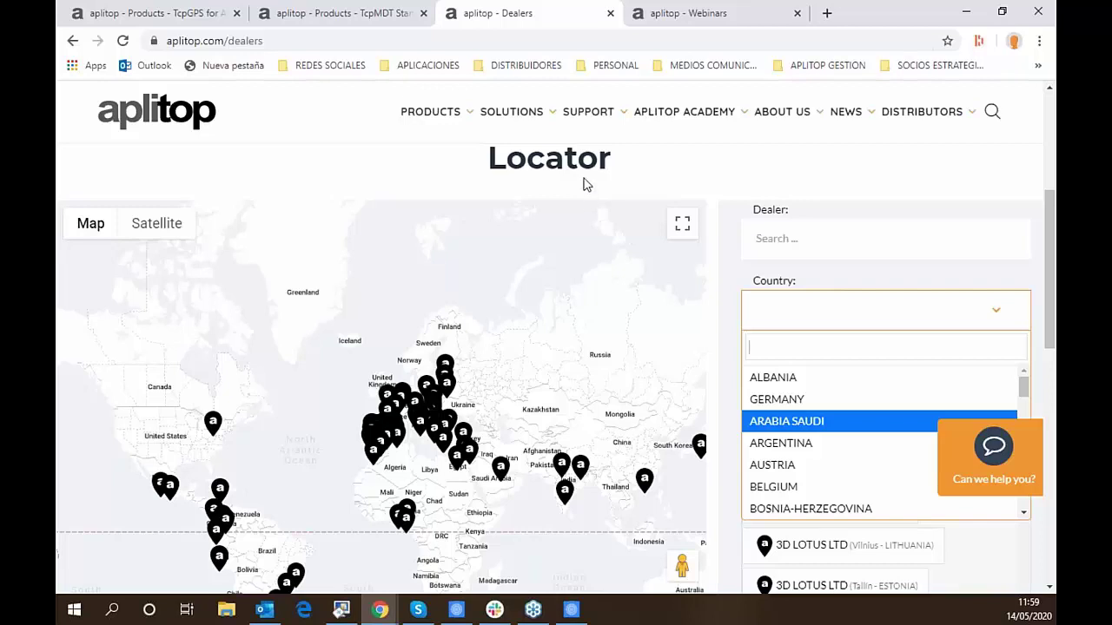
scroll(641, 177, "up", 2)
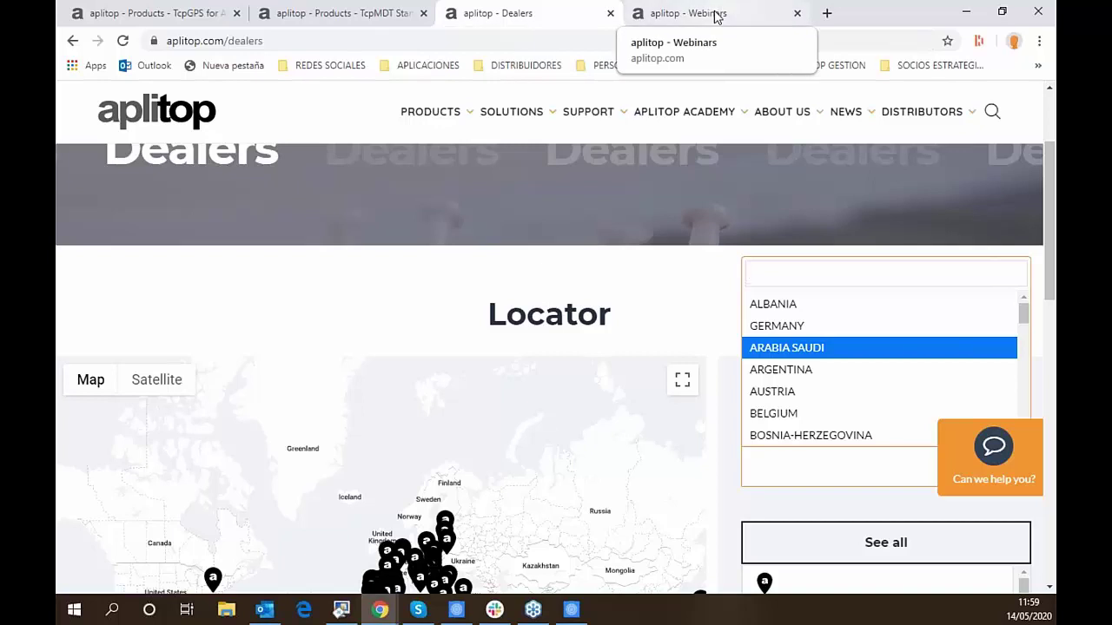
- Switch Chrome to Aplitop's Webinars page and scroll past 'Discover TcpMDT & Surveying Module' to 'Discover solutions for Tunnels'
left_click(686, 13)
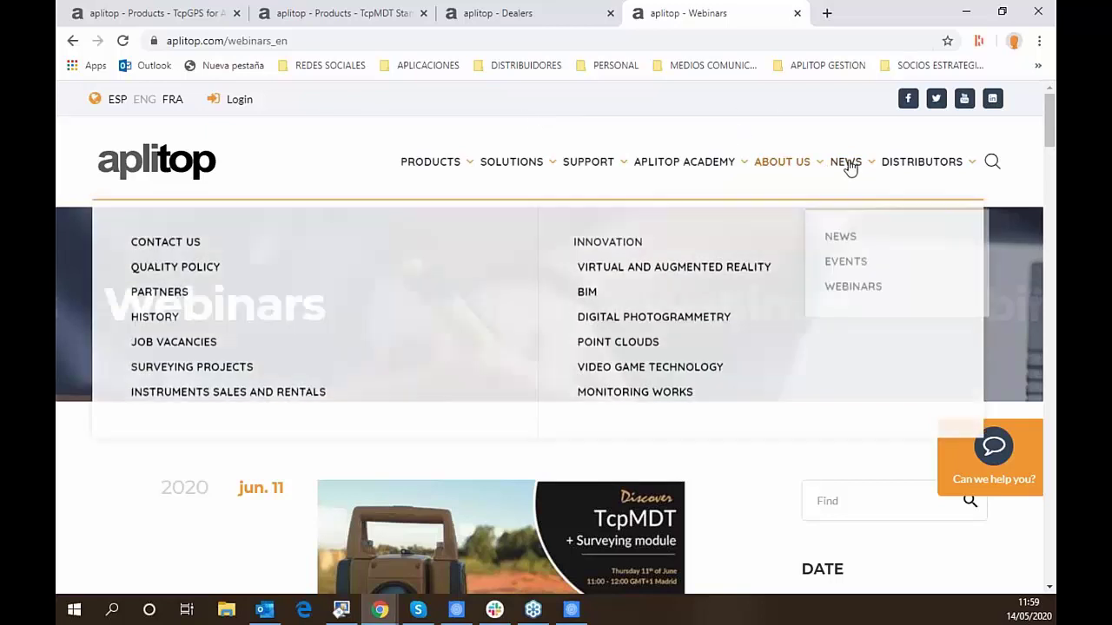
mouse_move(848, 165)
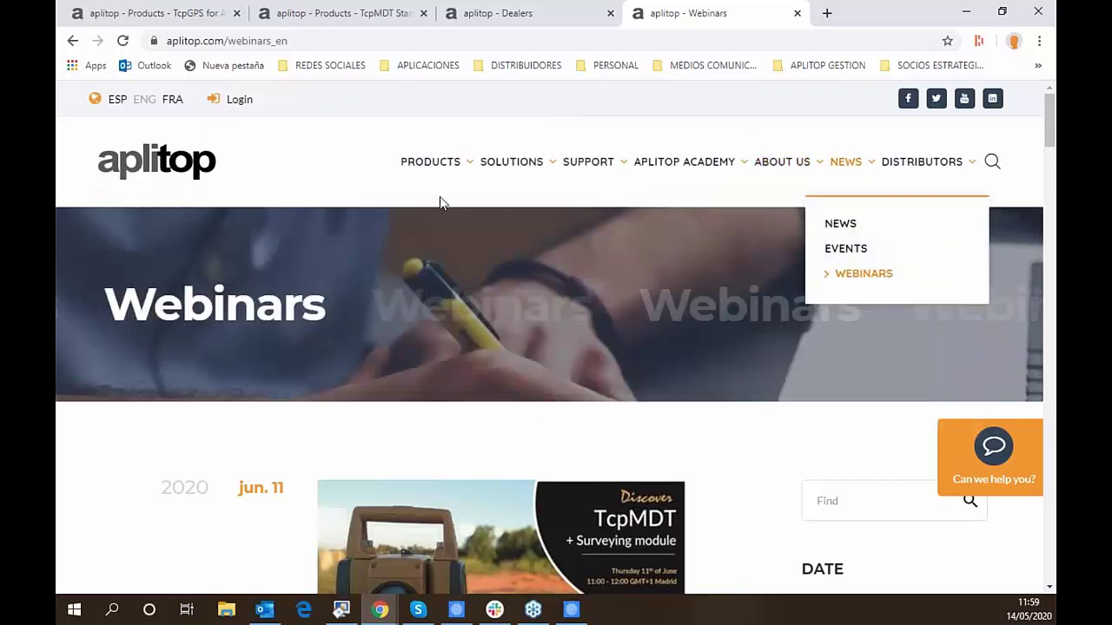
scroll(575, 153, "down", 2)
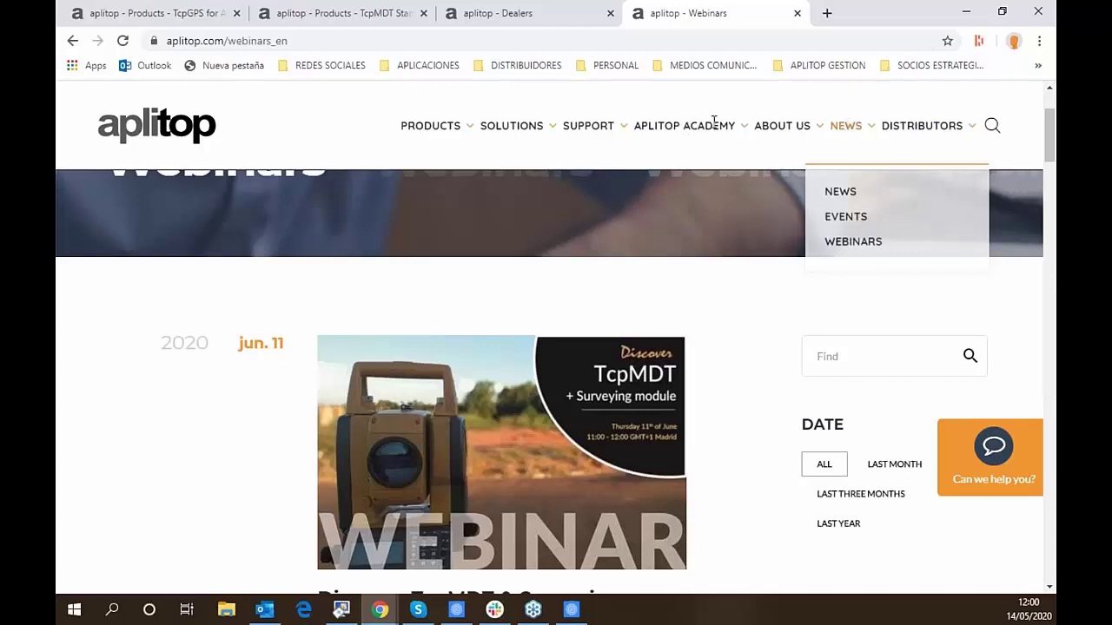
scroll(747, 117, "down", 1)
mouse_move(678, 114)
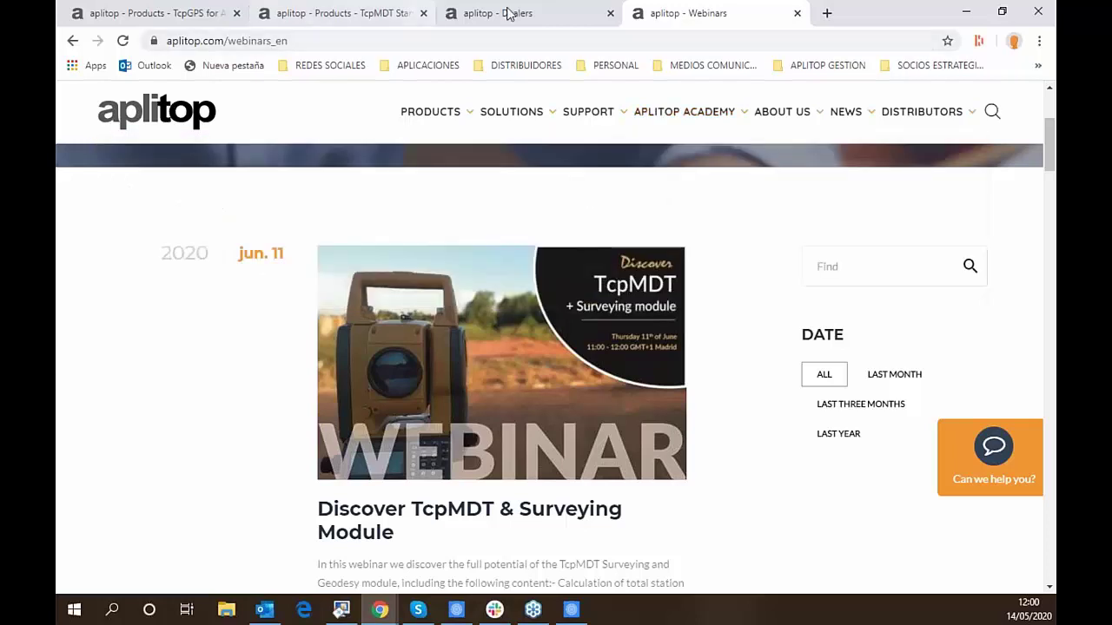
scroll(526, 216, "down", 5)
scroll(526, 215, "down", 15)
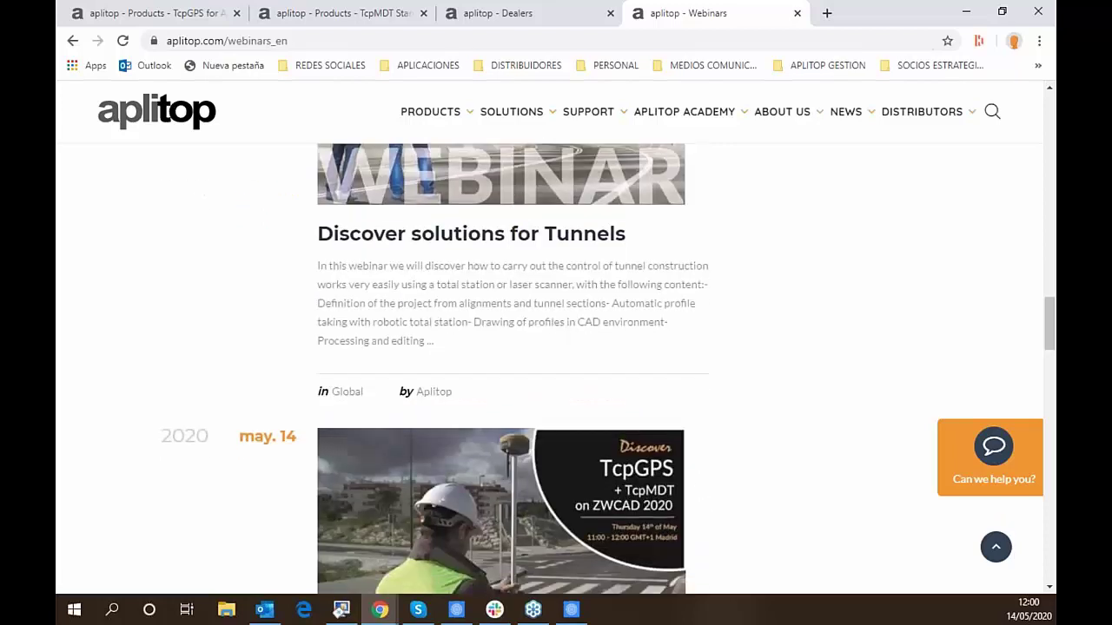
scroll(521, 234, "down", 2)
scroll(541, 261, "up", 6)
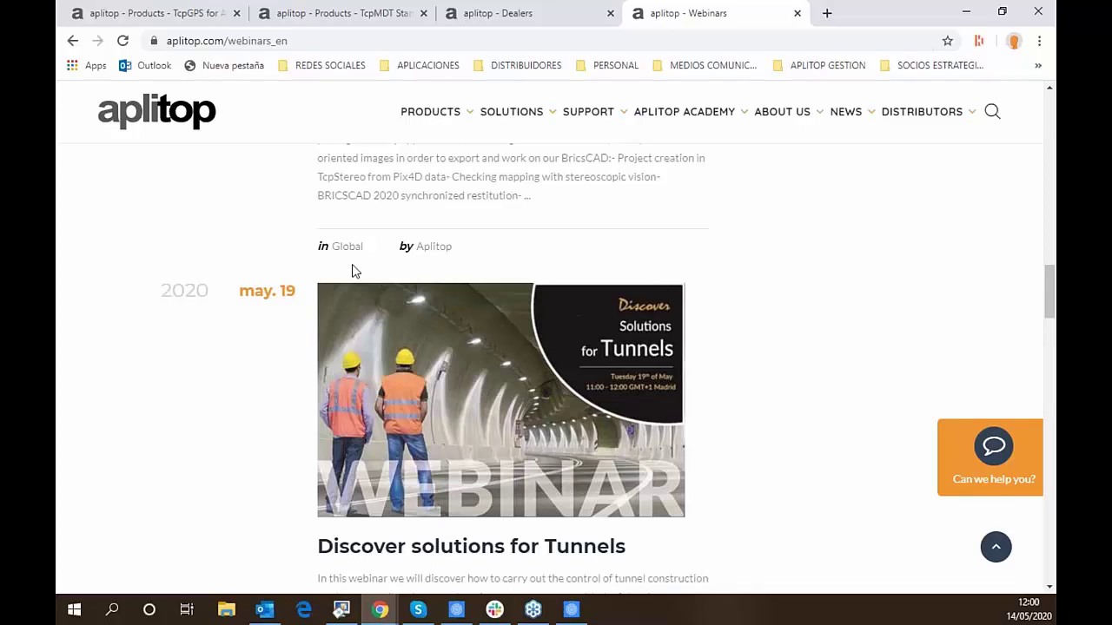